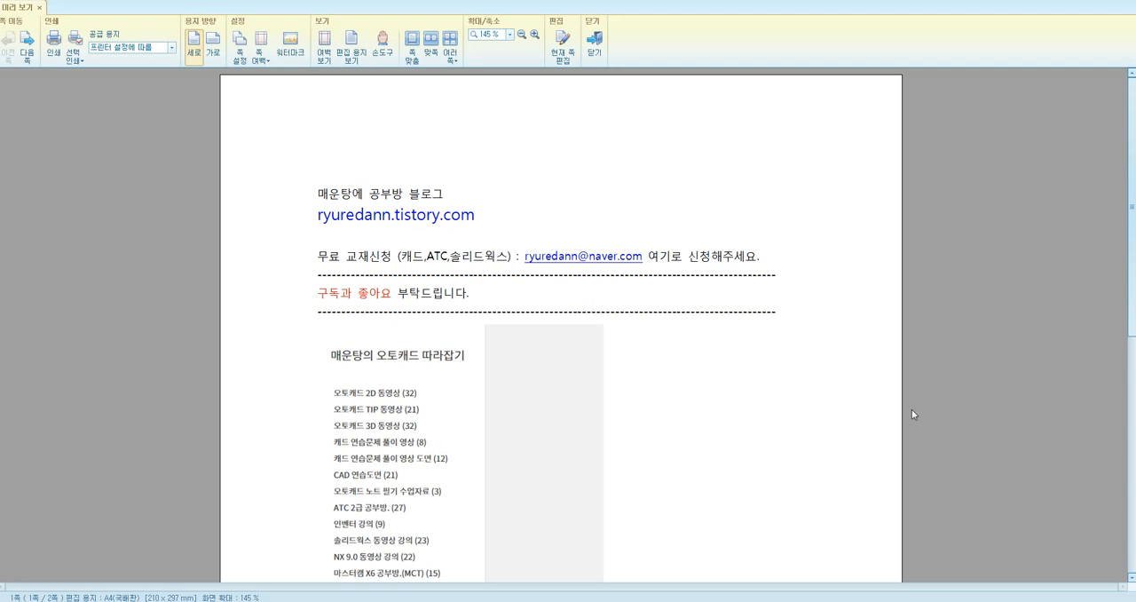
# Switch to AutoCAD and examine the dimensions, surface finish symbols, geometric tolerance and datum symbol on the notched square reference drawing
pyautogui.hotkey('alt', 'Tab')
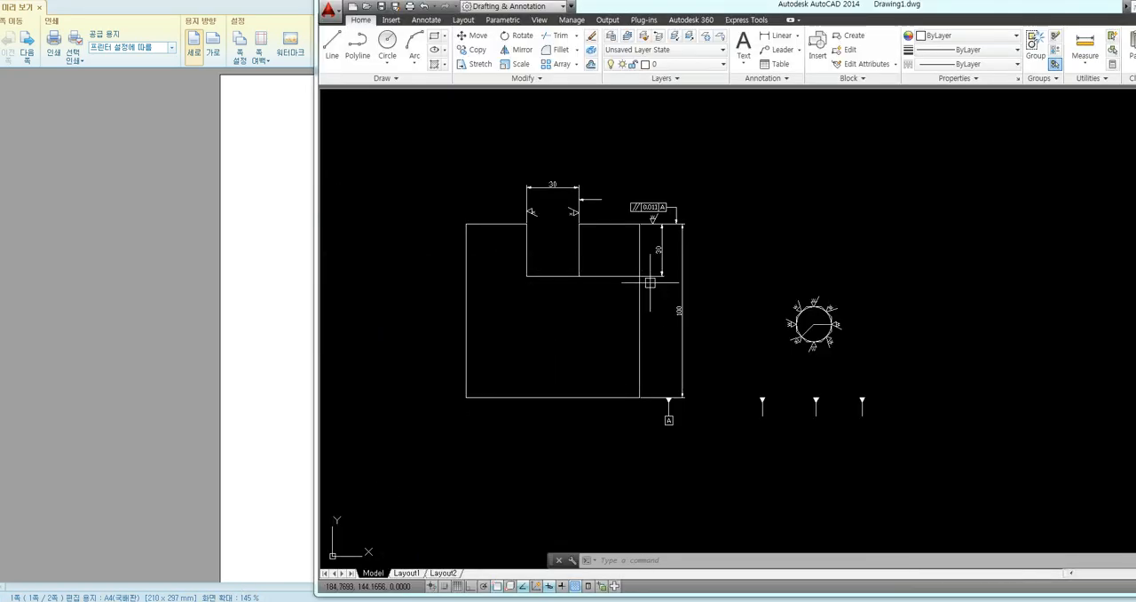
pyautogui.moveTo(649, 283); pyautogui.dragTo(635, 321, button='middle')
pyautogui.scroll(5, 548, 304)
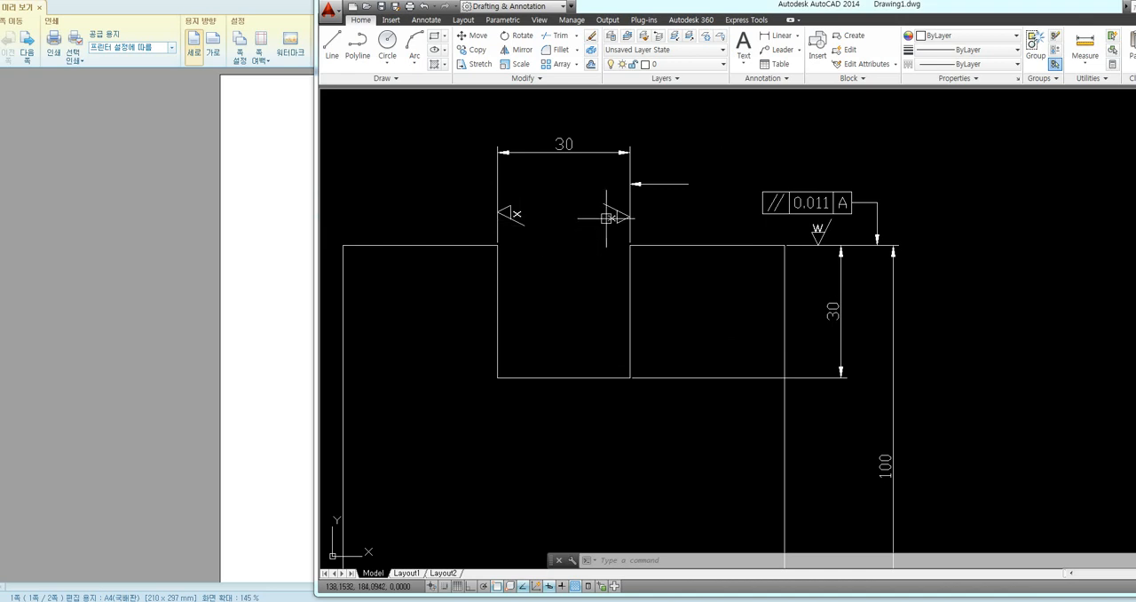
pyautogui.moveTo(691, 265); pyautogui.dragTo(563, 269, button='middle')
pyautogui.moveTo(733, 253); pyautogui.dragTo(676, 237, button='middle')
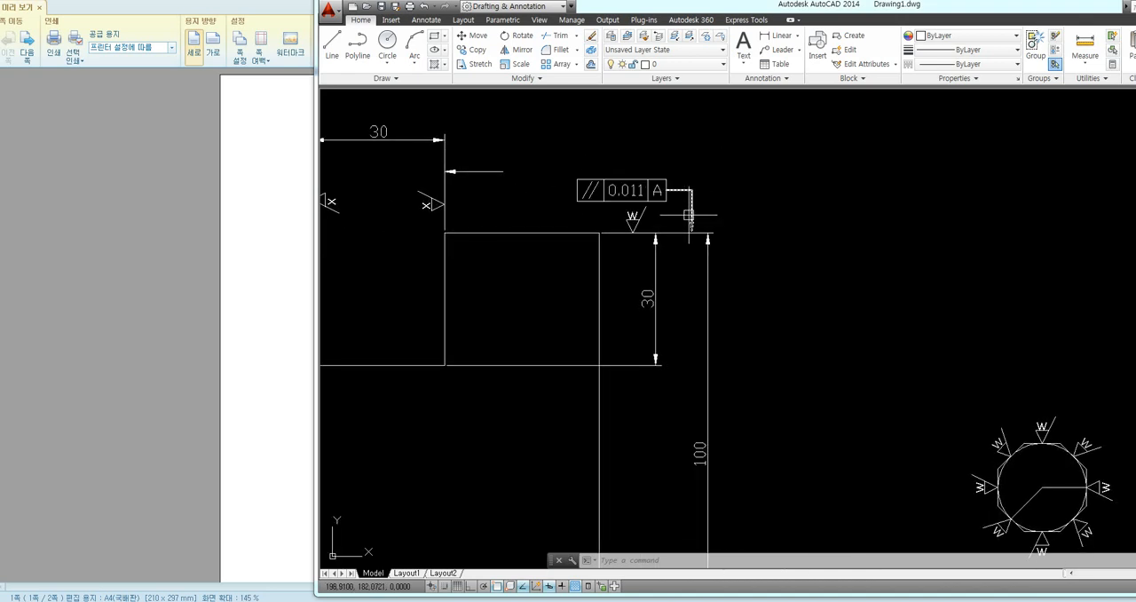
pyautogui.moveTo(718, 393); pyautogui.dragTo(710, 330, button='middle')
pyautogui.scroll(-4, 709, 331)
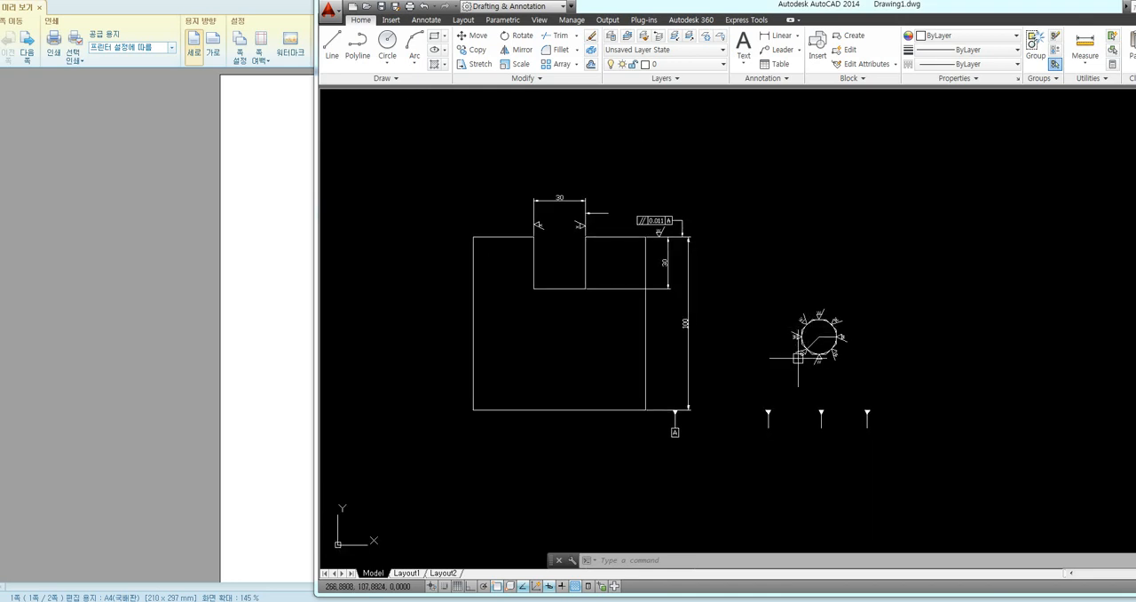
pyautogui.scroll(2, 702, 391)
pyautogui.moveTo(689, 378); pyautogui.dragTo(753, 439, button='middle')
pyautogui.moveTo(799, 417); pyautogui.dragTo(782, 416, button='middle')
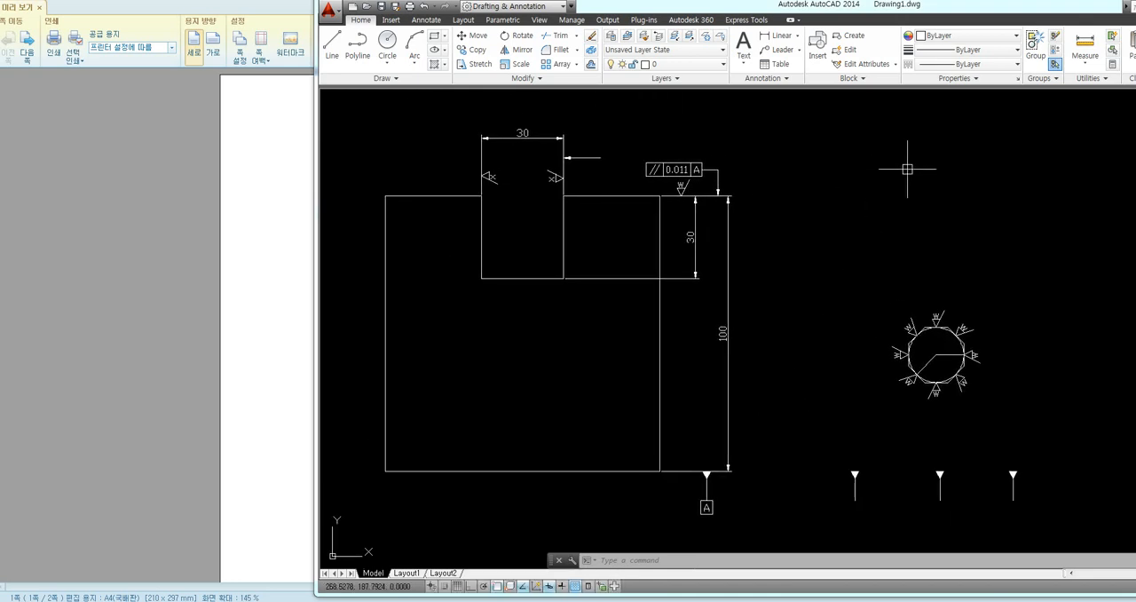
pyautogui.press('F8')
pyautogui.press('F8')
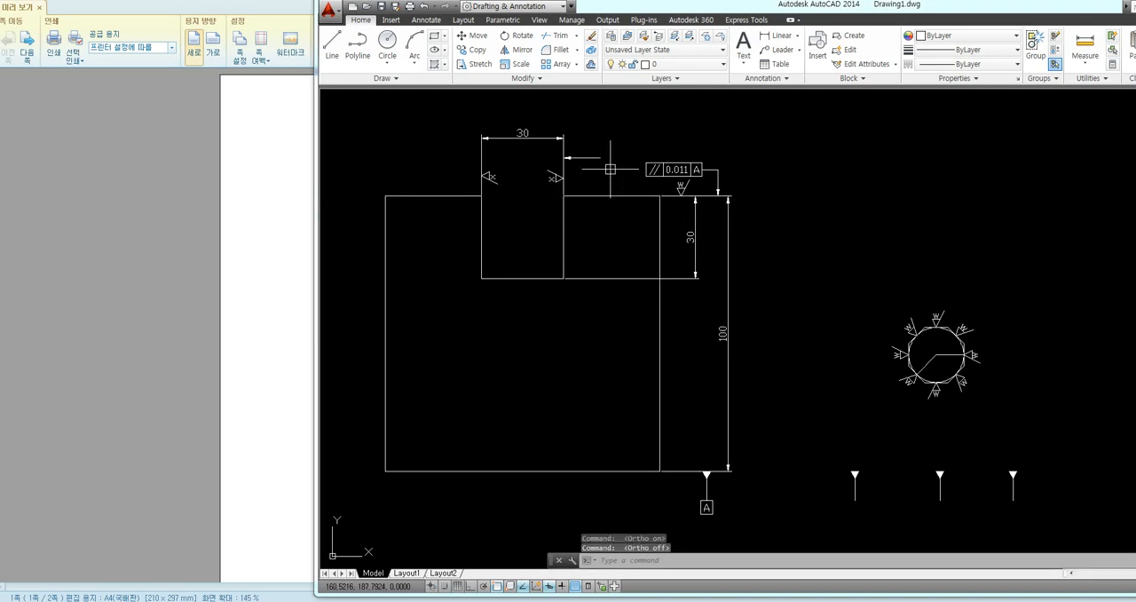
pyautogui.moveTo(616, 151); pyautogui.dragTo(634, 147, button='middle')
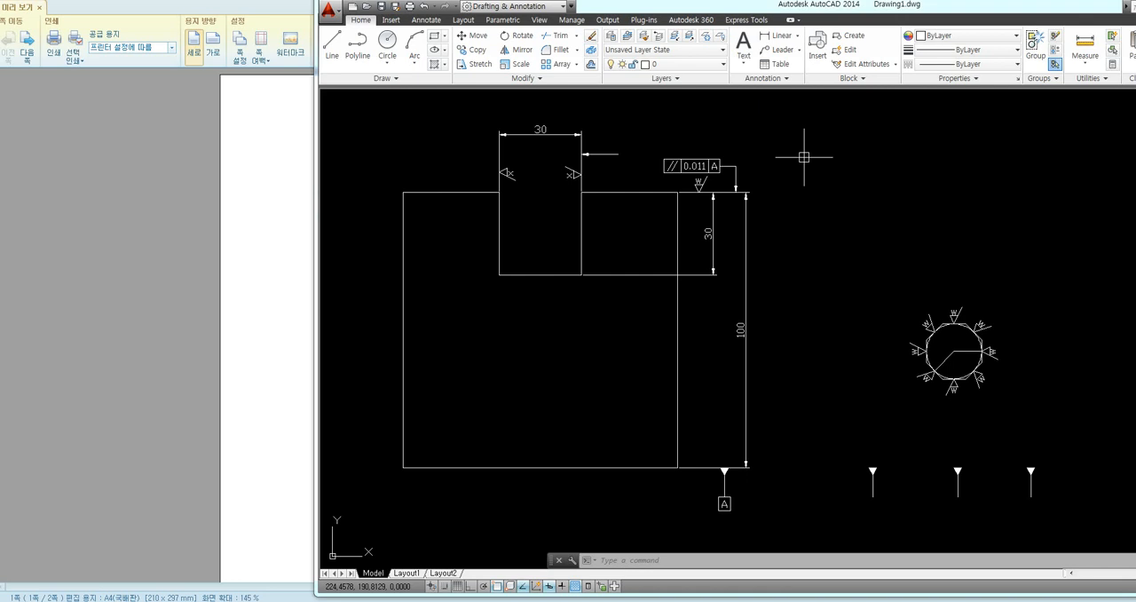
pyautogui.moveTo(799, 160); pyautogui.dragTo(798, 170, button='middle')
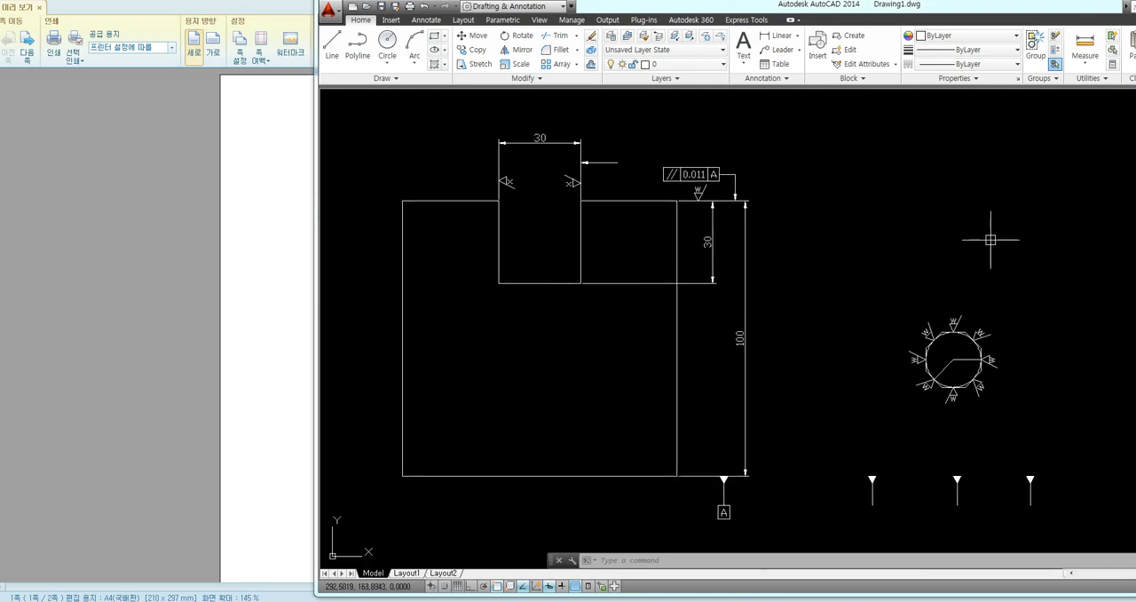
# Draw a 100 by 100 square with the Rectangle command in the empty space beside the reference drawing
pyautogui.scroll(-2, 557, 323)
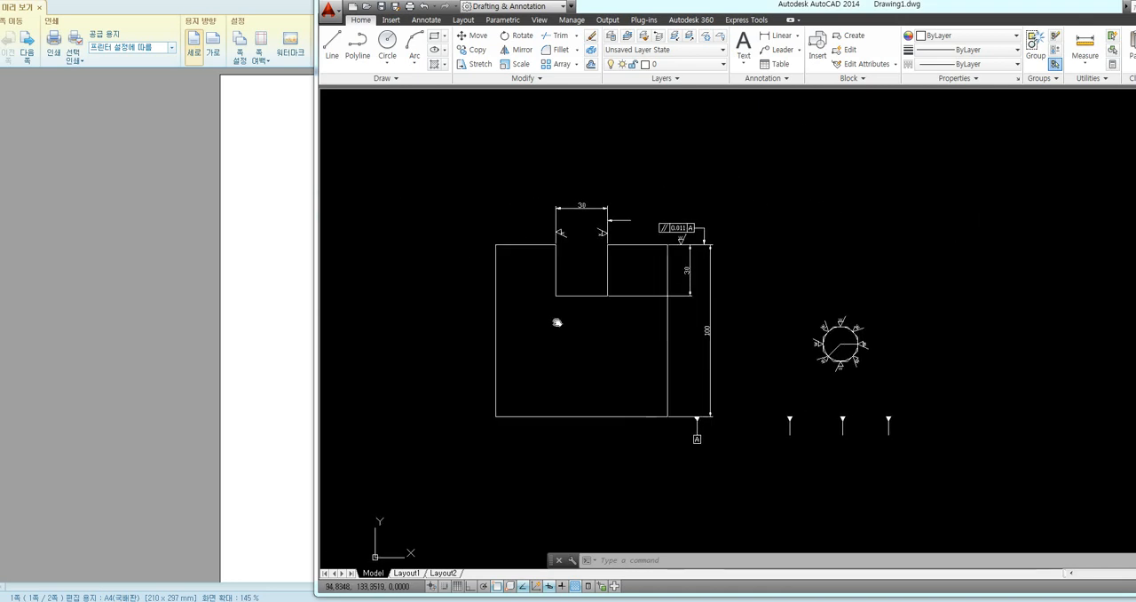
pyautogui.moveTo(558, 322); pyautogui.dragTo(728, 323, button='middle')
pyautogui.write('re')
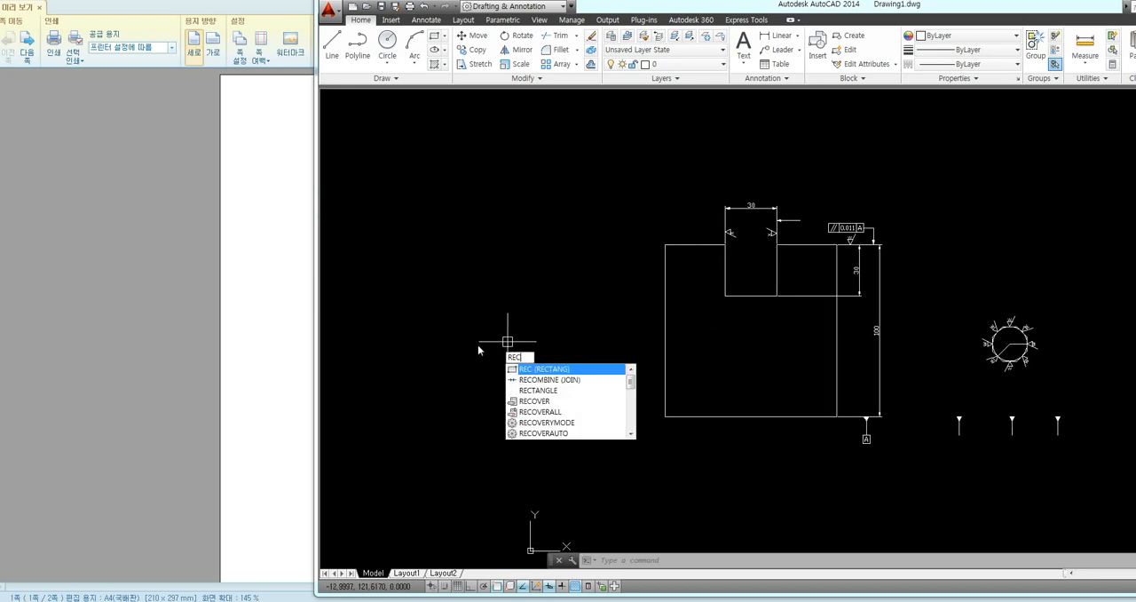
pyautogui.write('c')
pyautogui.press('Return')
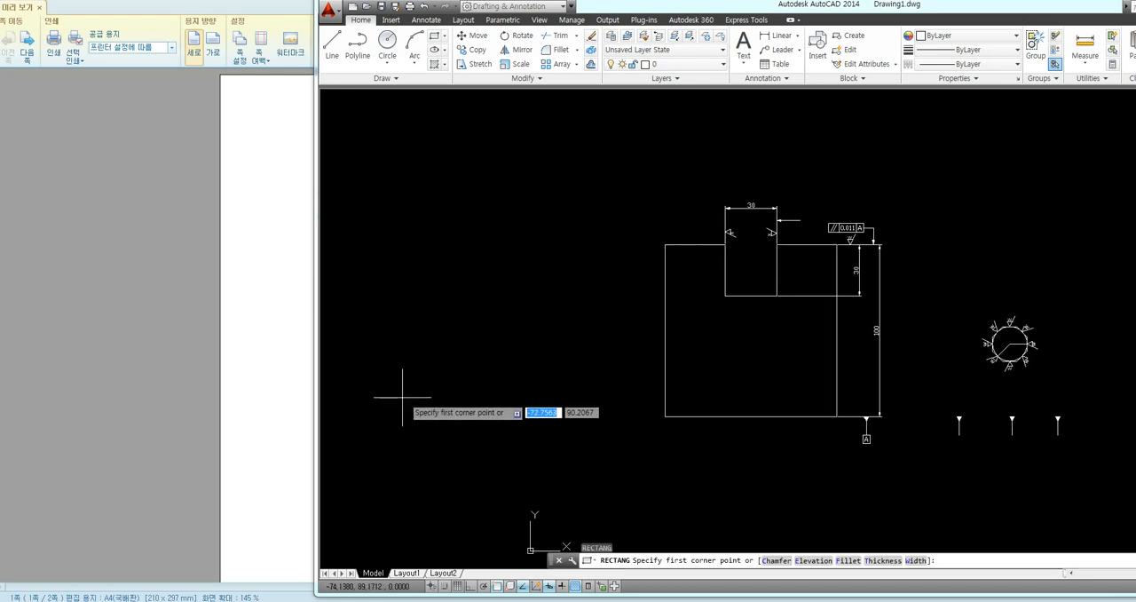
pyautogui.click(357, 434)
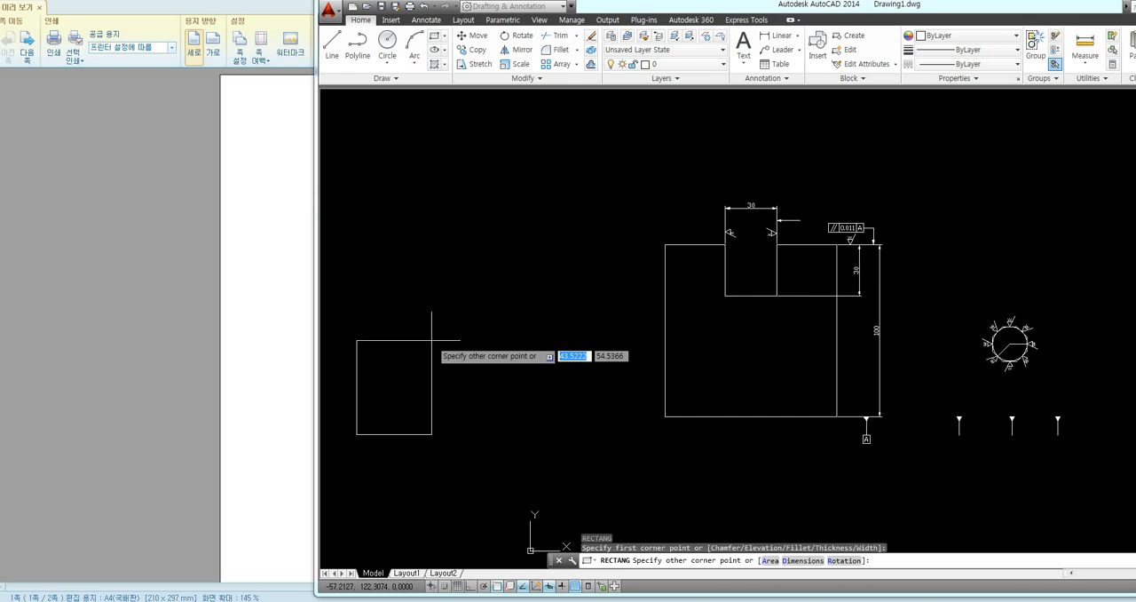
pyautogui.write('@100')
pyautogui.press('Tab')
pyautogui.write('10')
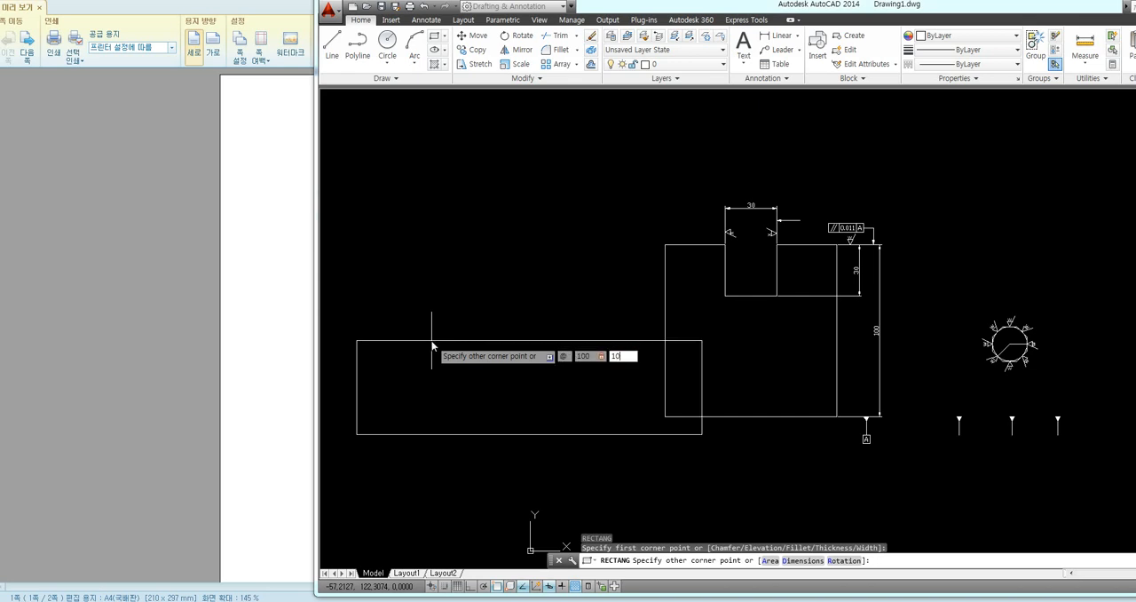
pyautogui.write('0')
pyautogui.press('Return')
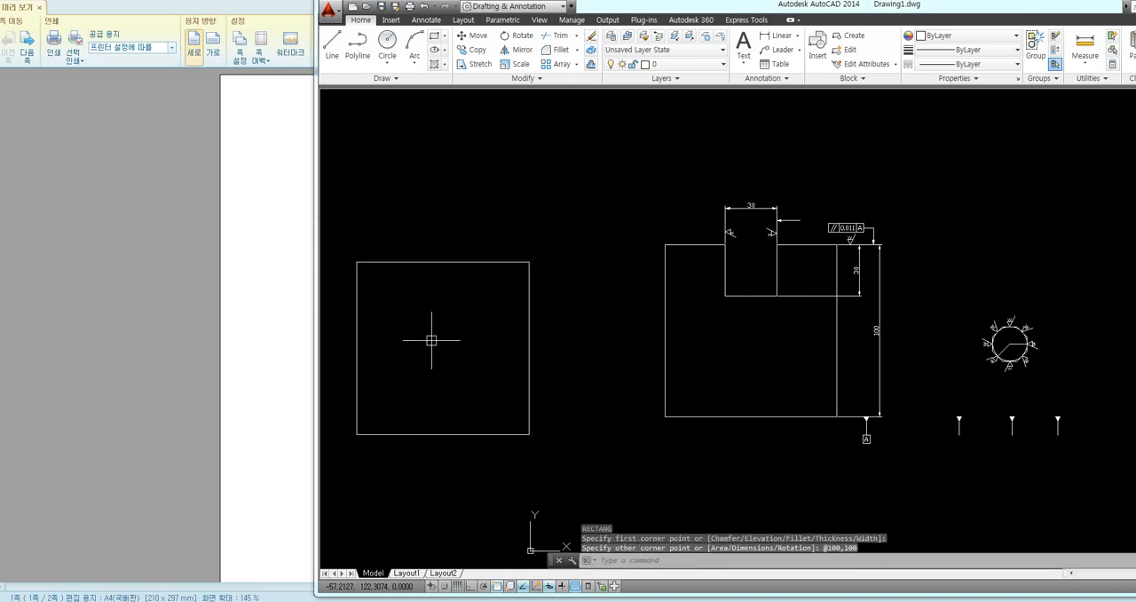
# Draw a 30 by 30 square with the Rectangle command below the new large square
pyautogui.moveTo(431, 340); pyautogui.dragTo(536, 313, button='middle')
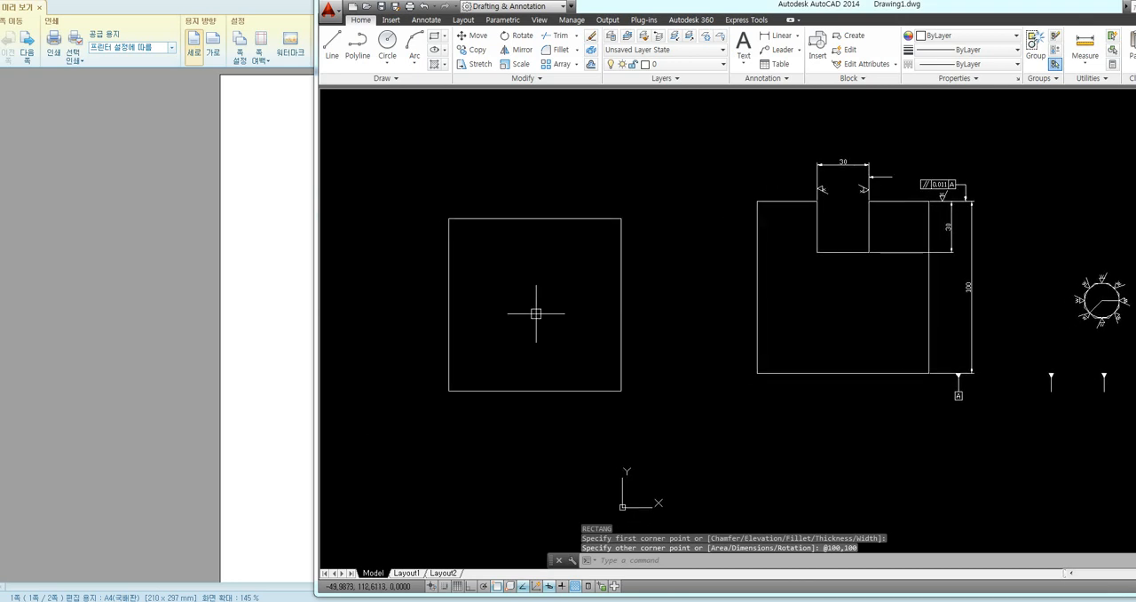
pyautogui.write('REC')
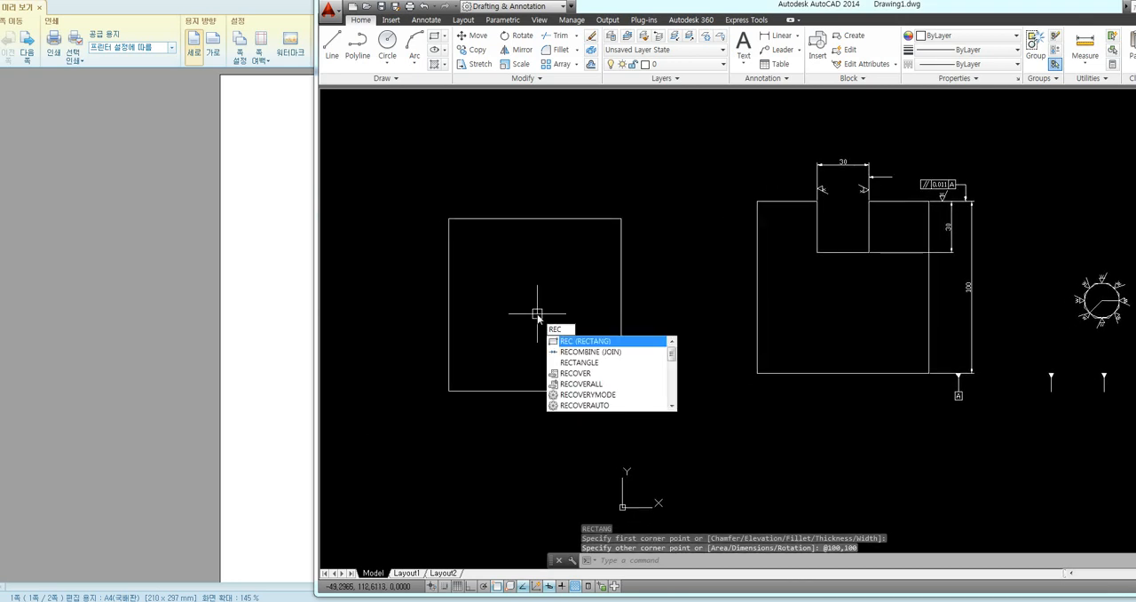
pyautogui.press('Return')
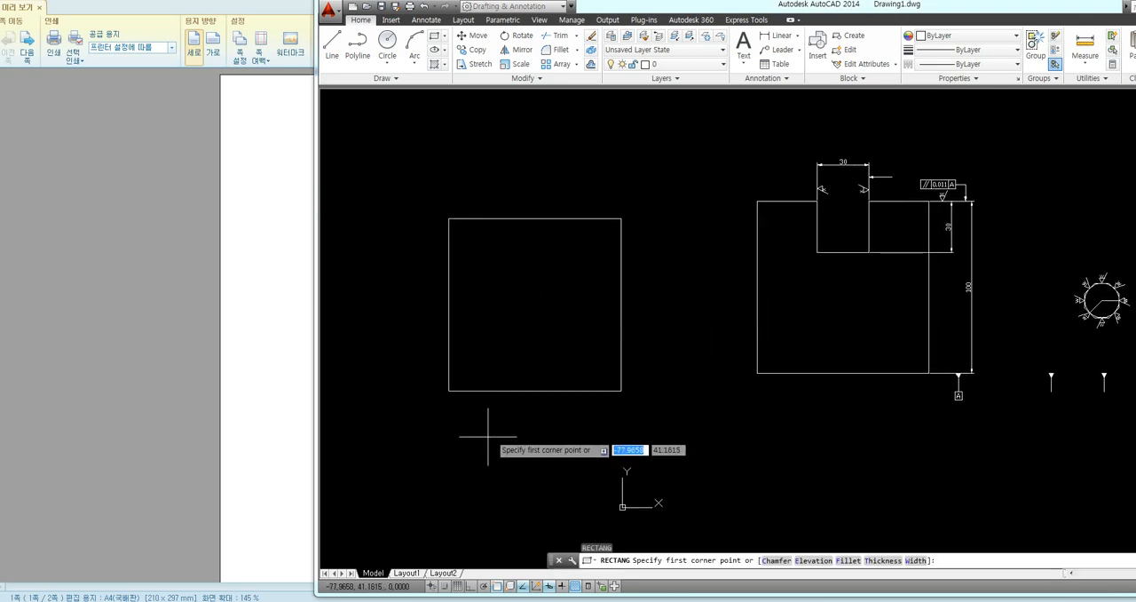
pyautogui.click(415, 525)
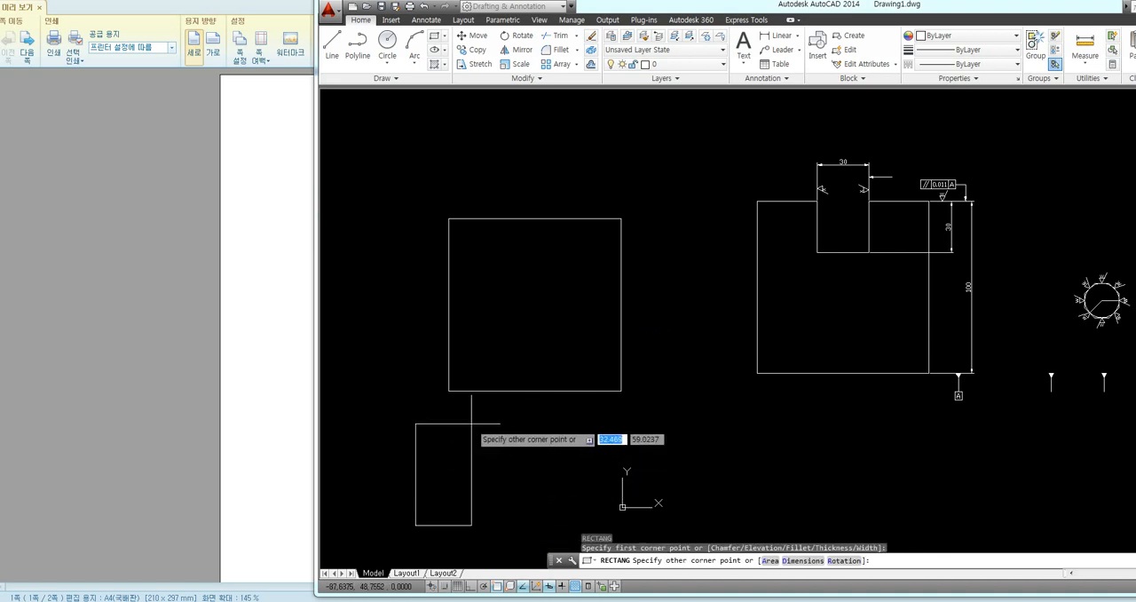
pyautogui.write('@30')
pyautogui.press('Tab')
pyautogui.write('30')
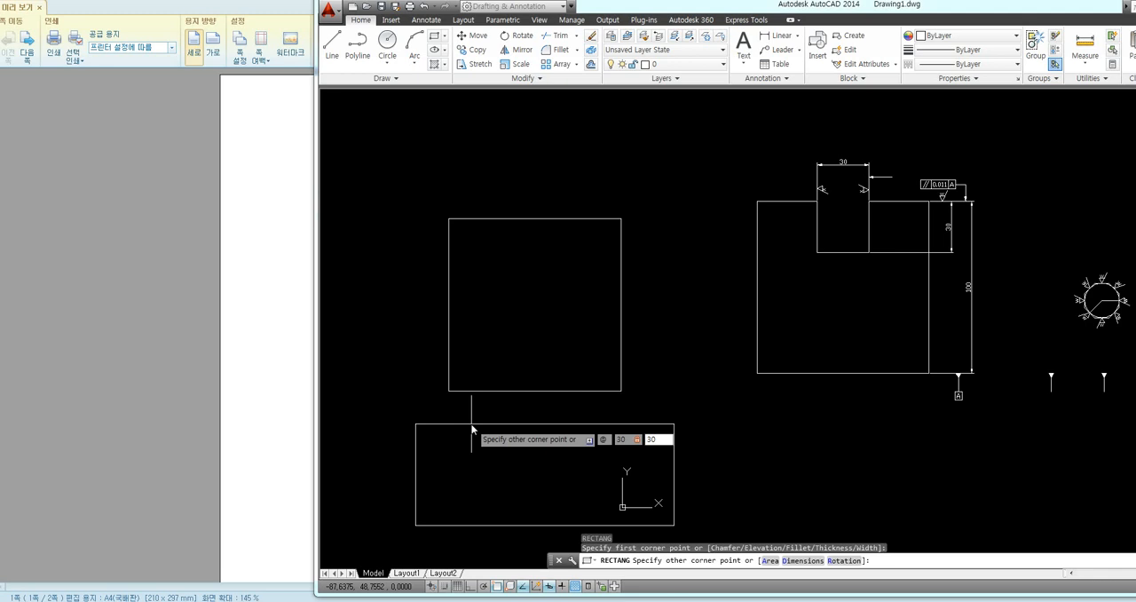
pyautogui.press('Return')
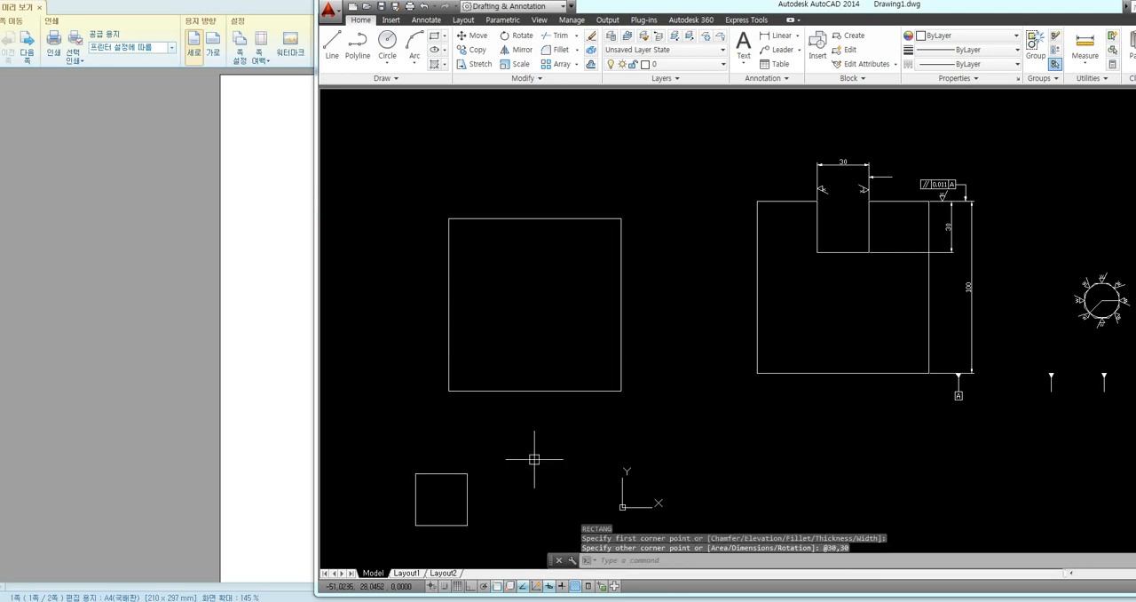
# Move the small square from its top edge's midpoint onto the midpoint of the large square's top edge
pyautogui.write('m')
pyautogui.press('Return')
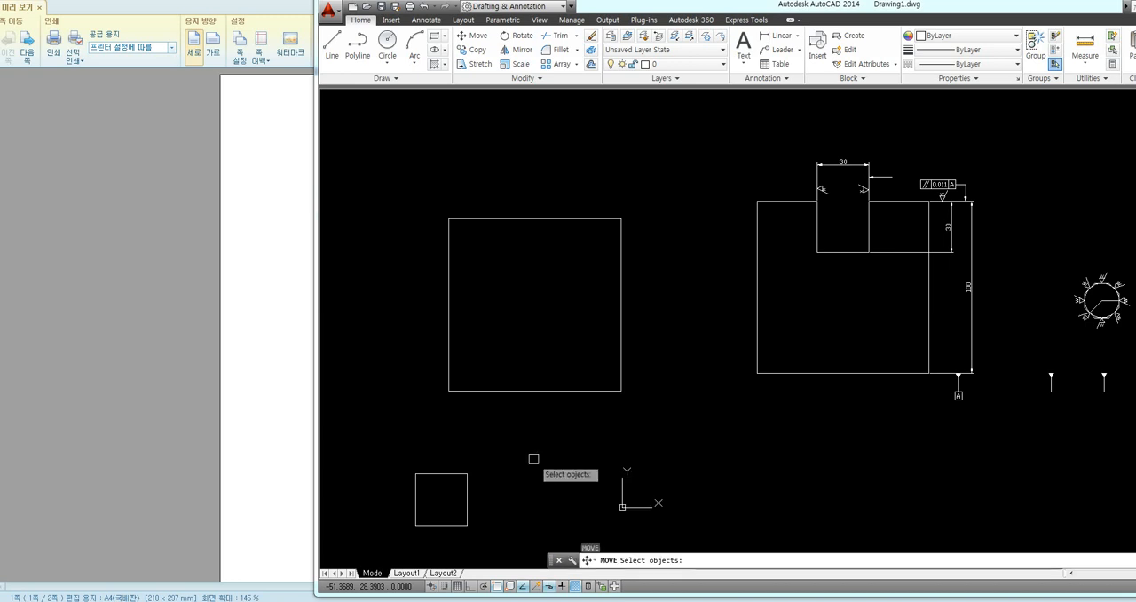
pyautogui.click(467, 477)
pyautogui.press('Return')
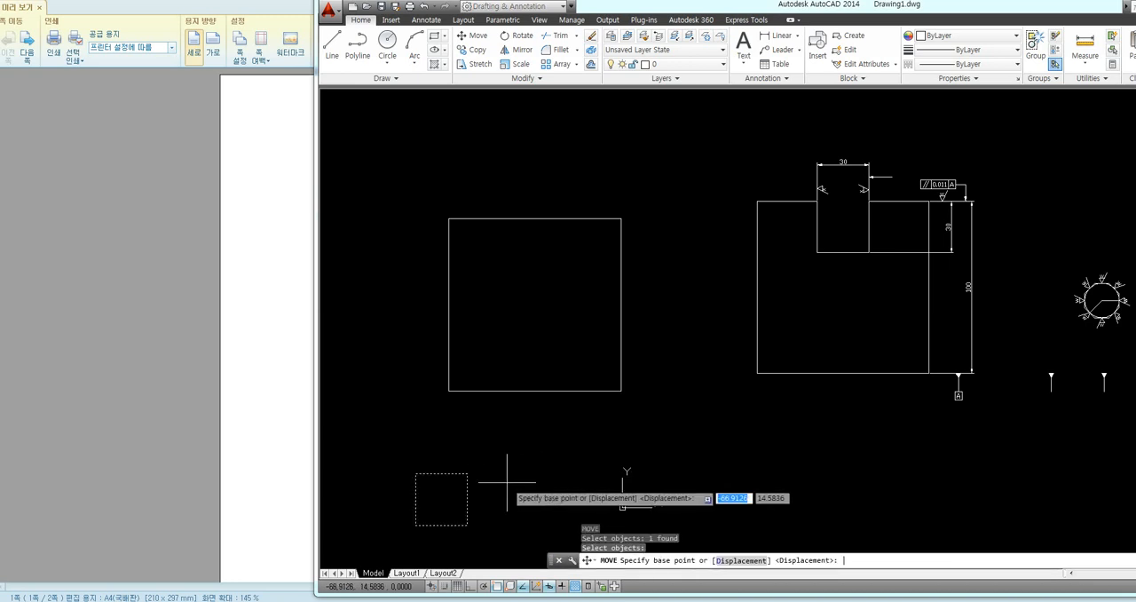
pyautogui.click(441, 473)
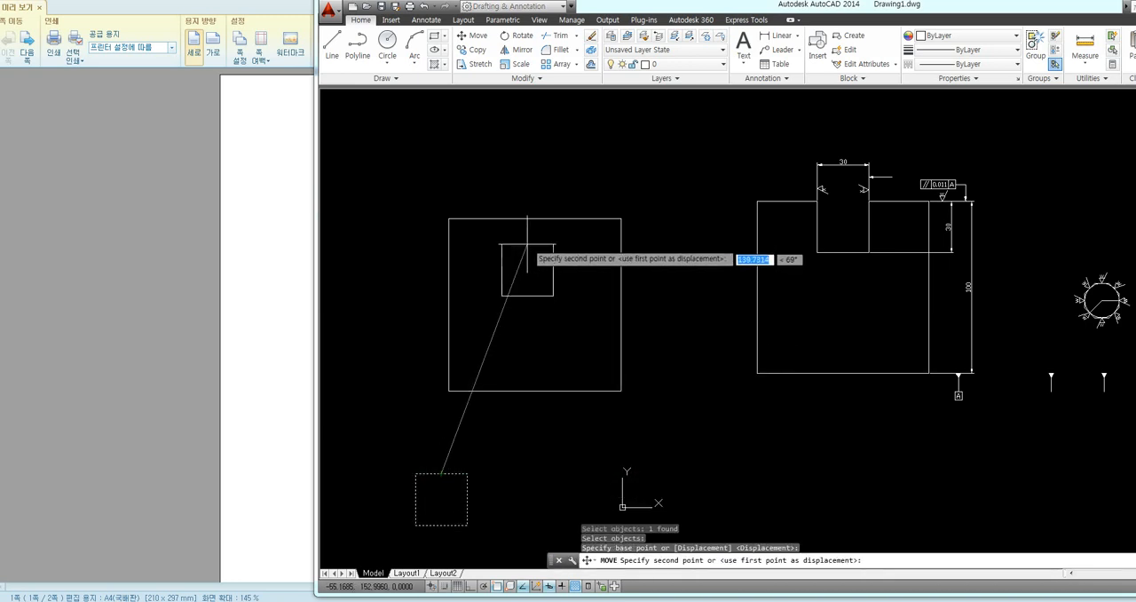
pyautogui.click(535, 219)
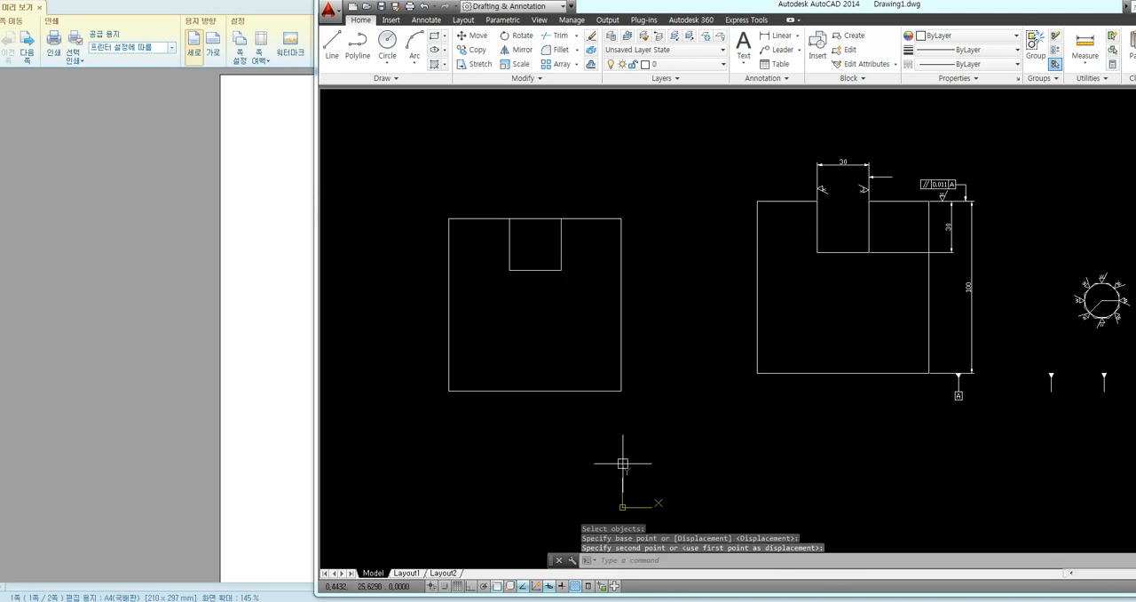
# Trim away the overlapping top edges between the small square's sides to open the notch
pyautogui.write('TR')
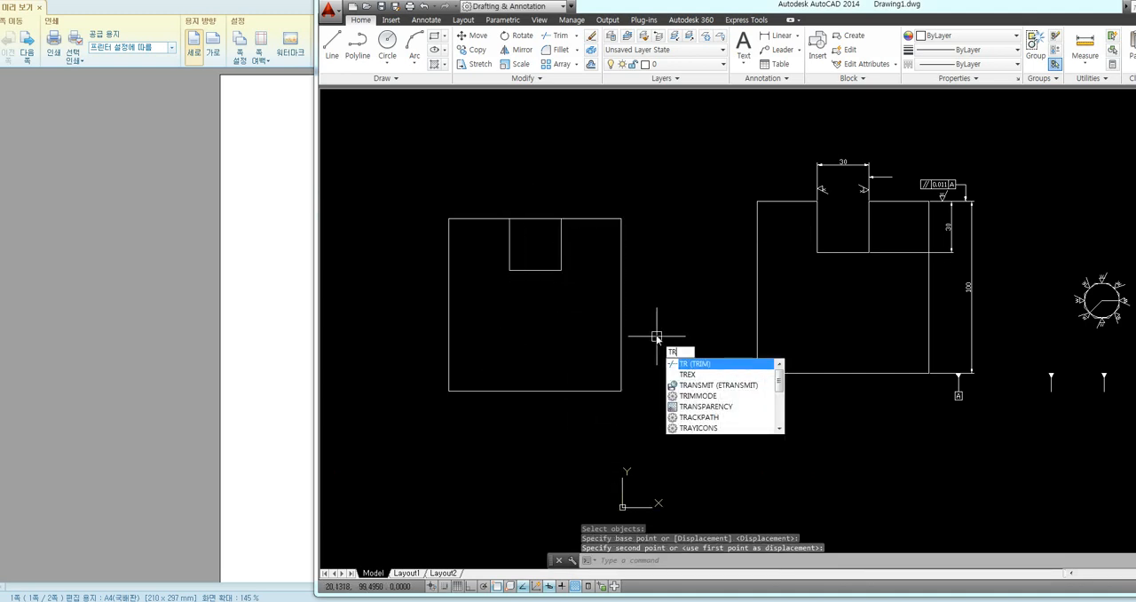
pyautogui.press('Return')
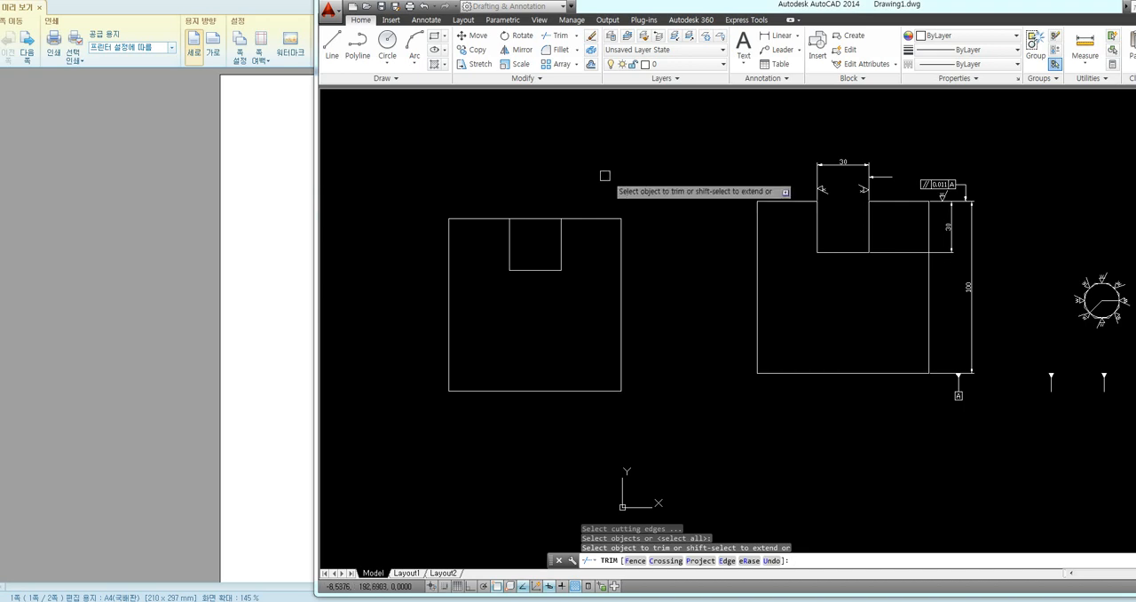
pyautogui.press('Return')
pyautogui.click(554, 188)
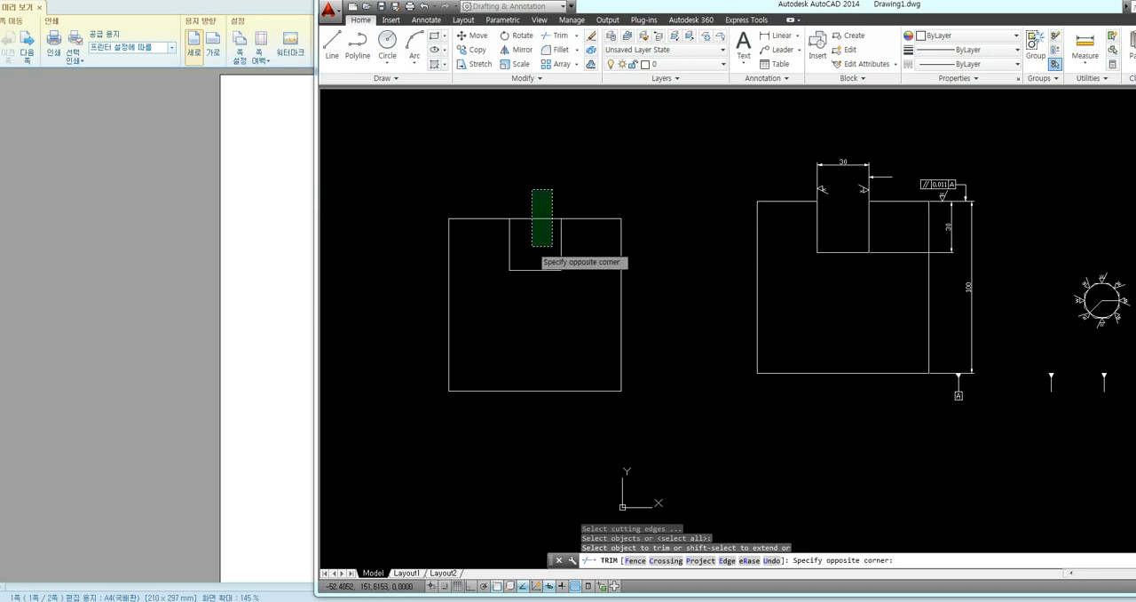
pyautogui.click(532, 246)
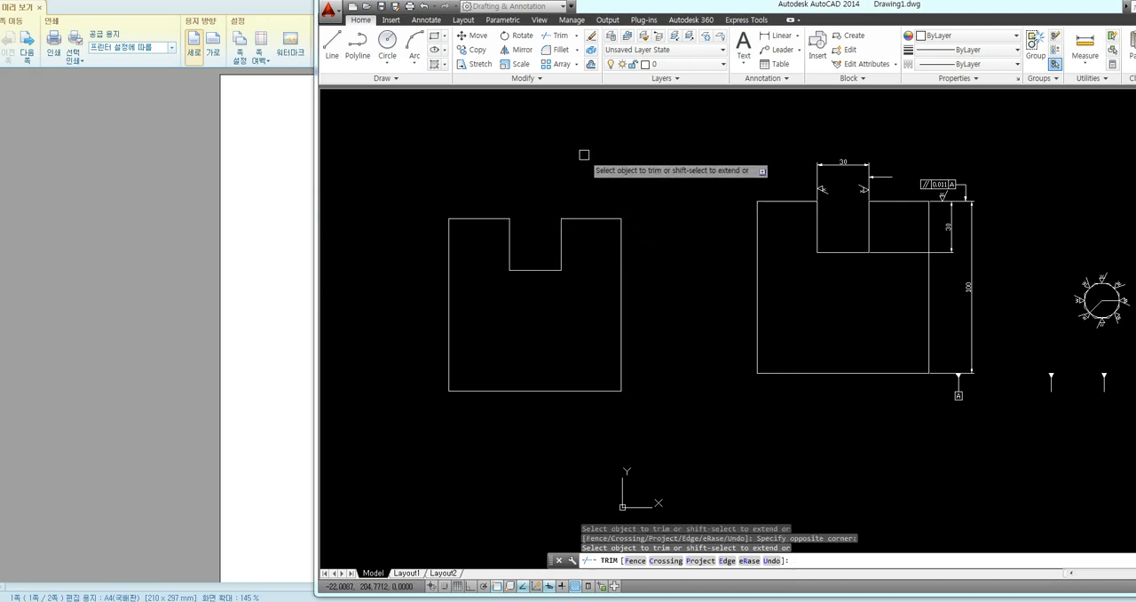
pyautogui.press('Escape')
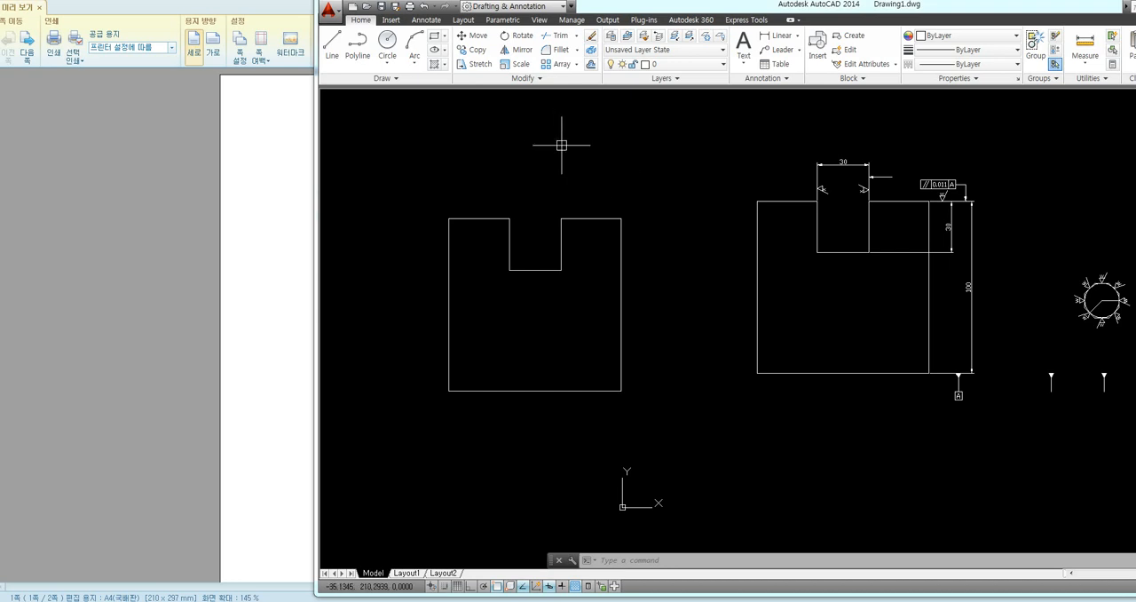
pyautogui.click(246, 228)
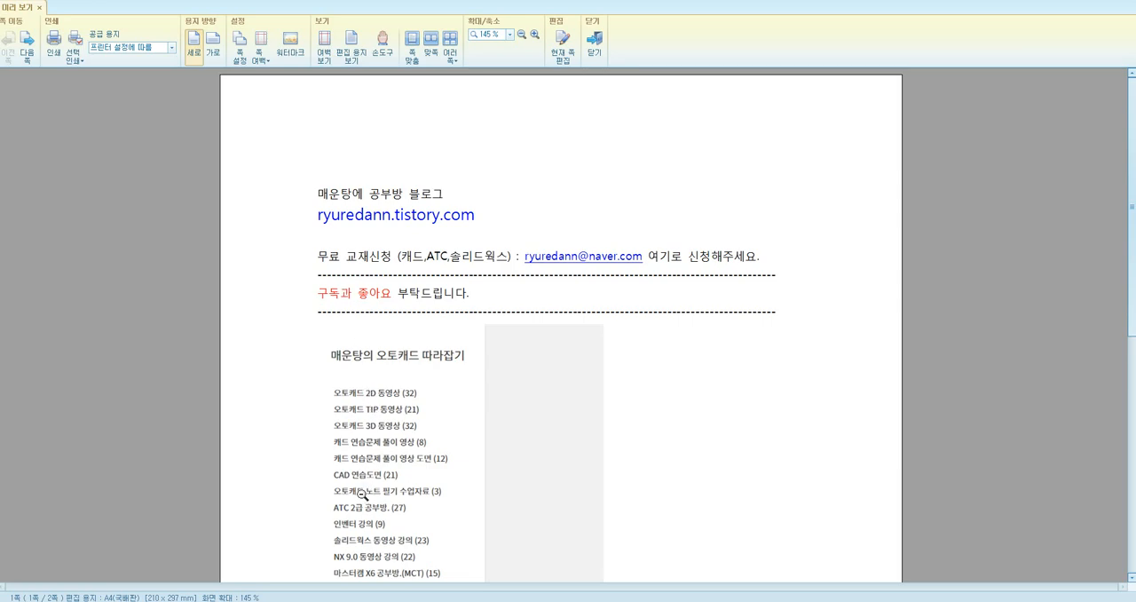
pyautogui.hotkey('alt', 'Tab')
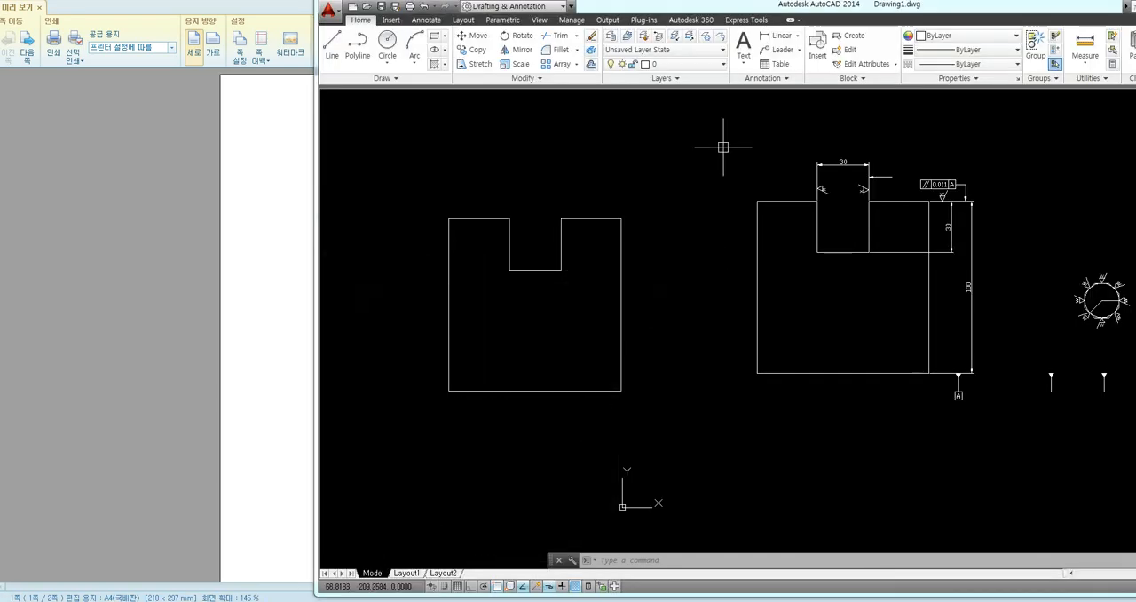
# Add a linear dimension for the full height of the redrawn notched square, placed beside its right edge
pyautogui.moveTo(668, 224); pyautogui.dragTo(650, 221, button='middle')
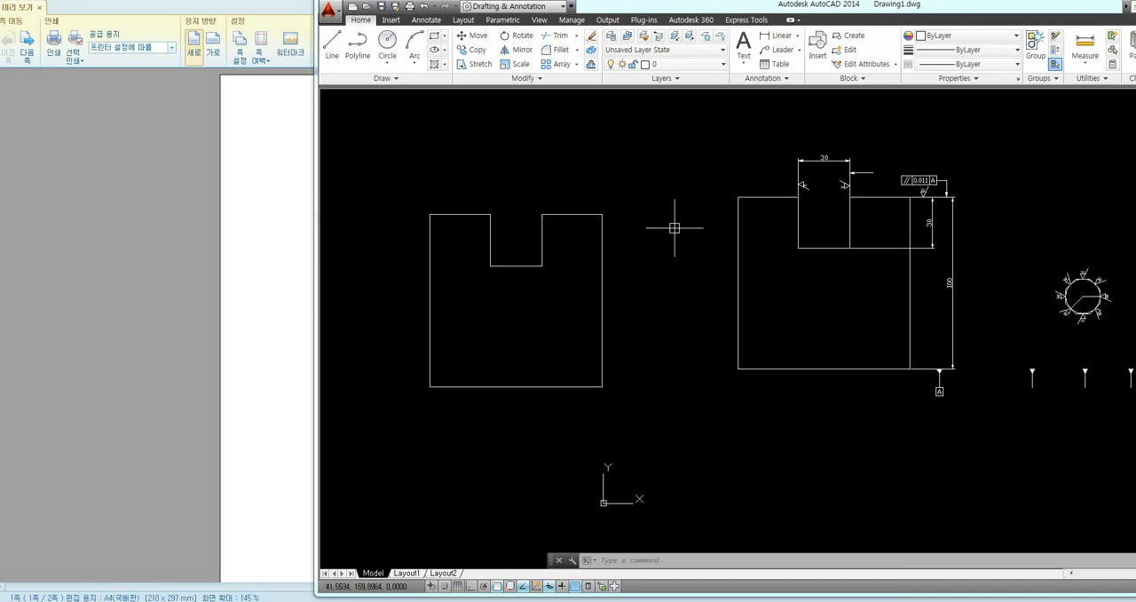
pyautogui.write('dli')
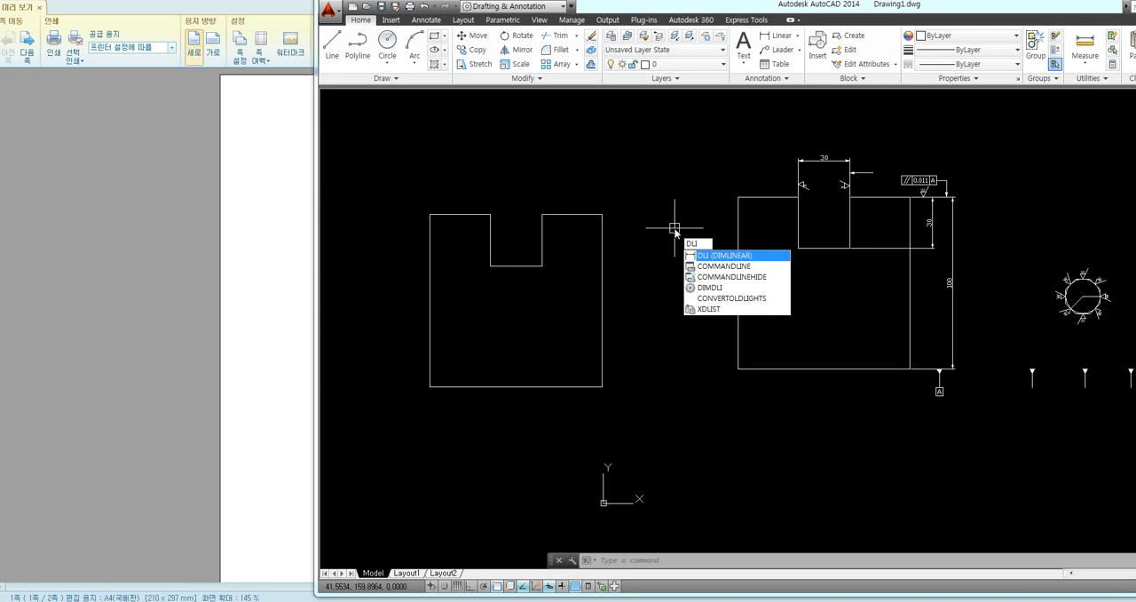
pyautogui.press('Return')
pyautogui.click(603, 215)
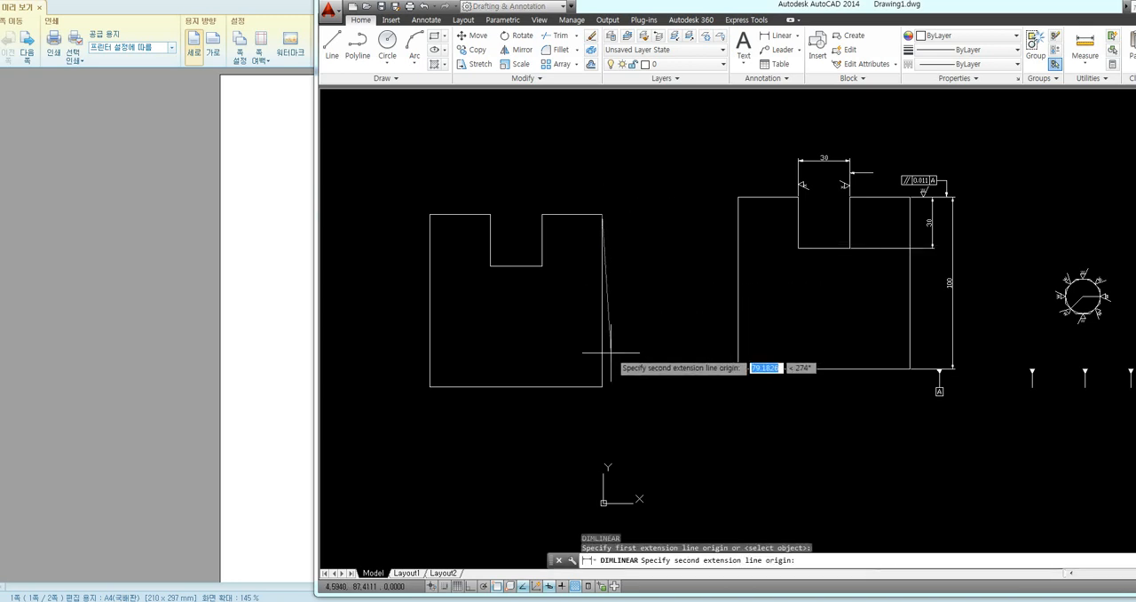
pyautogui.click(603, 386)
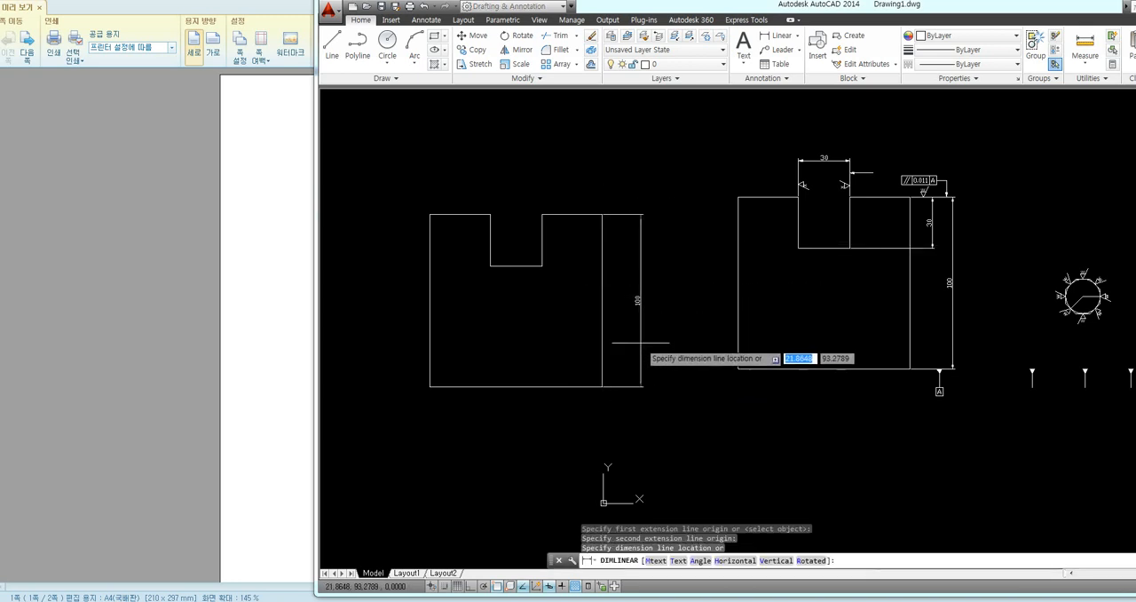
pyautogui.click(641, 342)
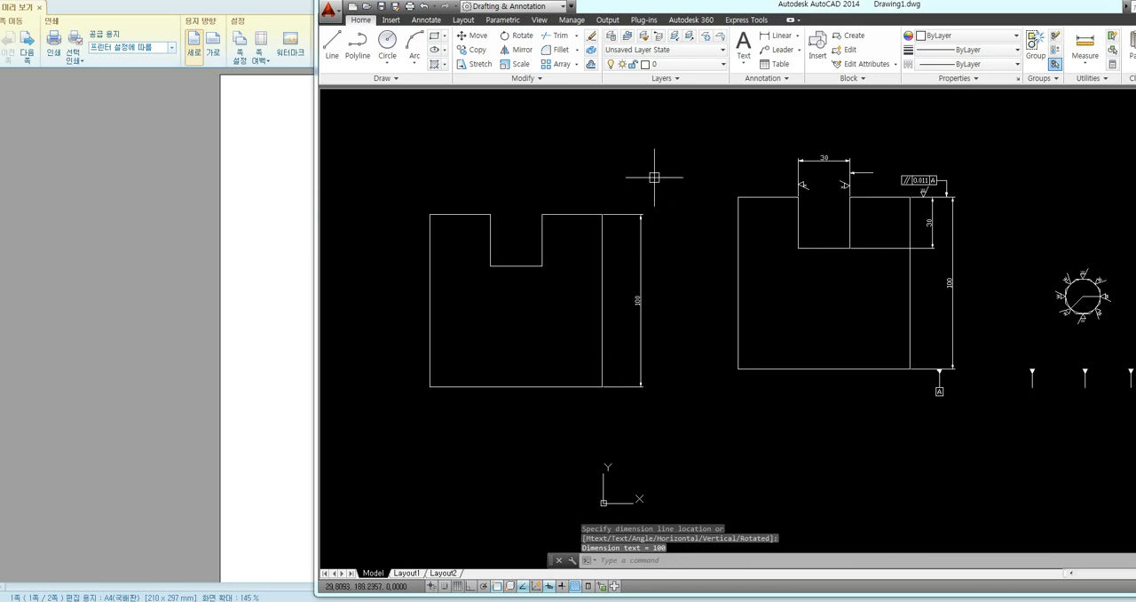
# Add a linear dimension for the notch width above the opening of the redrawn square
pyautogui.press('Return')
pyautogui.click(491, 214)
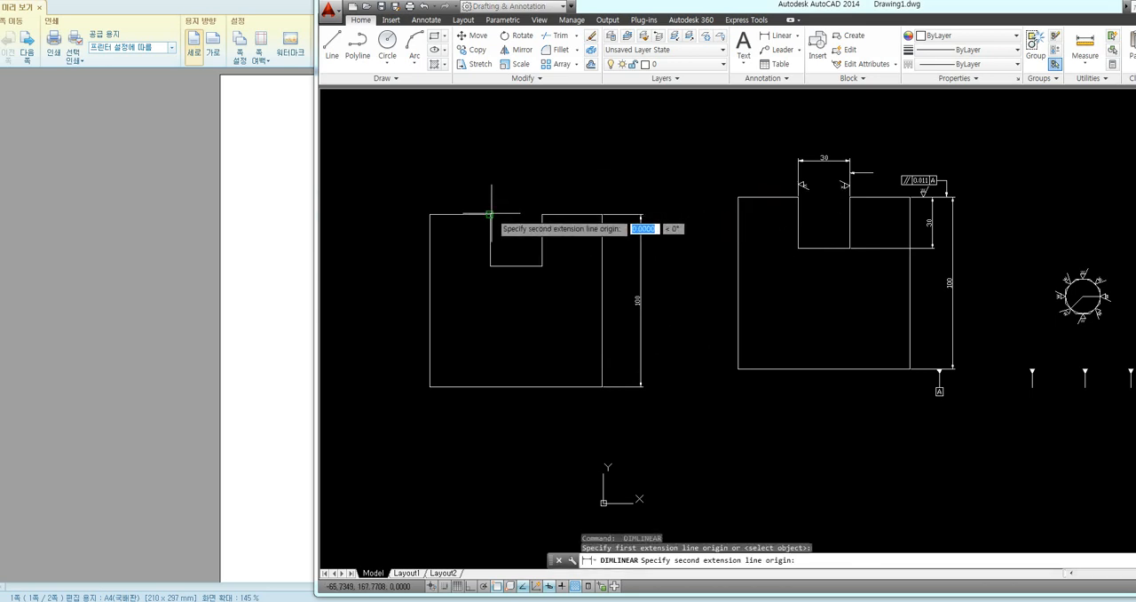
pyautogui.click(541, 214)
pyautogui.click(525, 190)
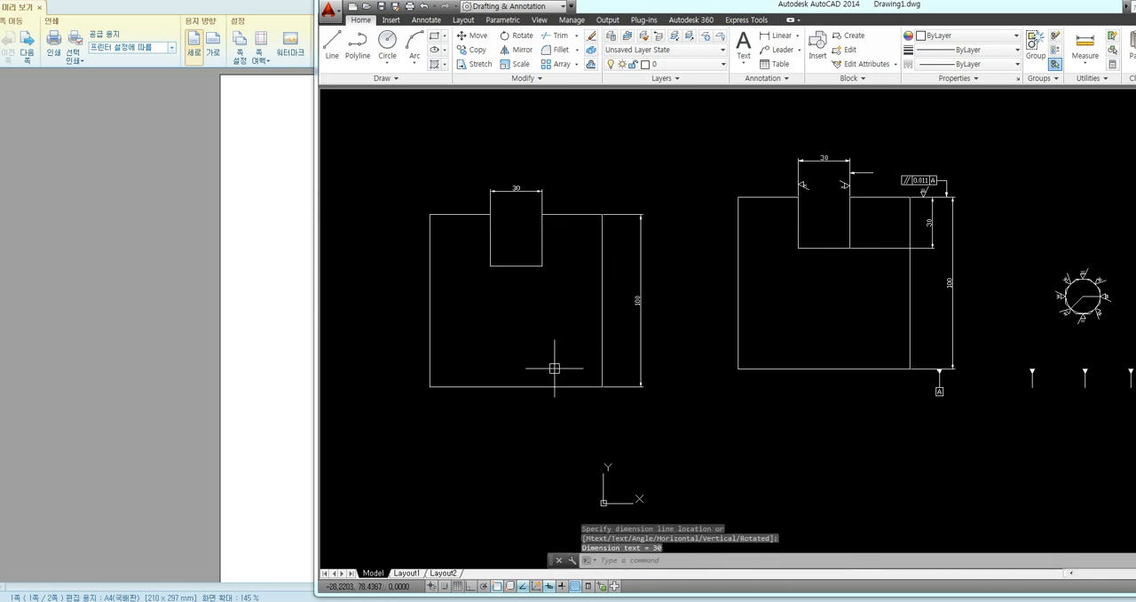
# Add a linear dimension for the full width of the redrawn square below its bottom edge
pyautogui.press('Return')
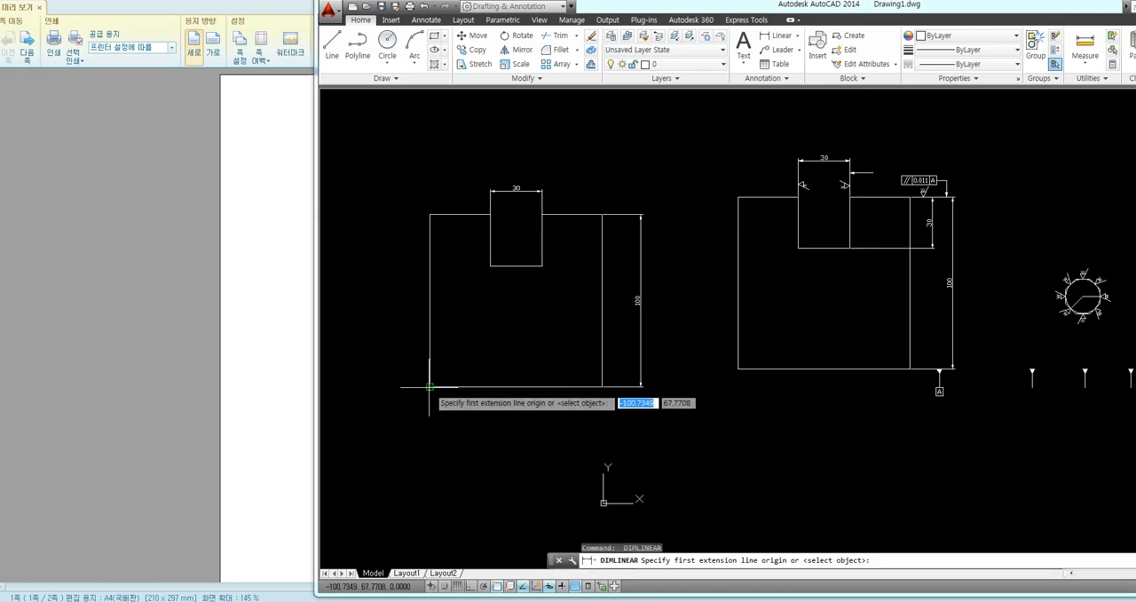
pyautogui.click(430, 386)
pyautogui.click(602, 386)
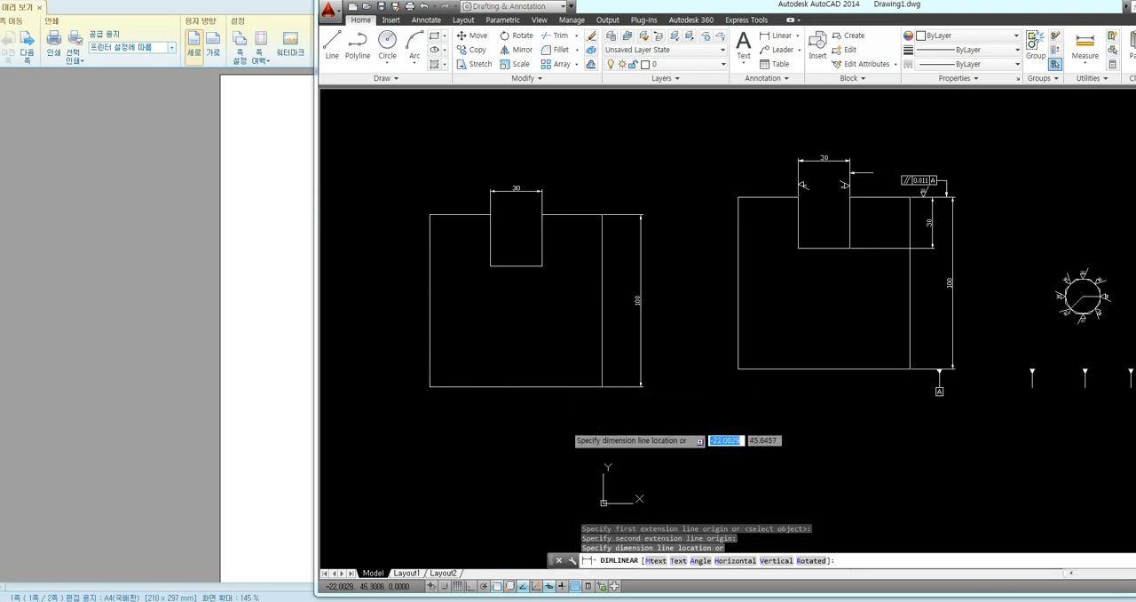
pyautogui.click(568, 423)
# Add a vertical linear dimension for the notch depth between the square's right edge and the overall height dimension
pyautogui.press('Return')
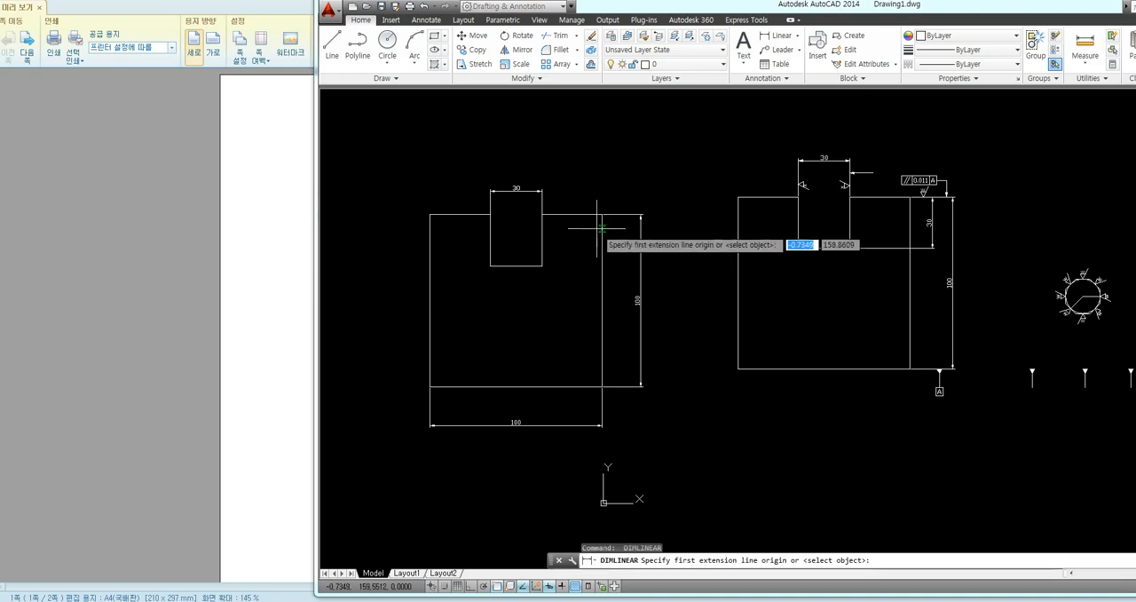
pyautogui.click(602, 214)
pyautogui.click(543, 266)
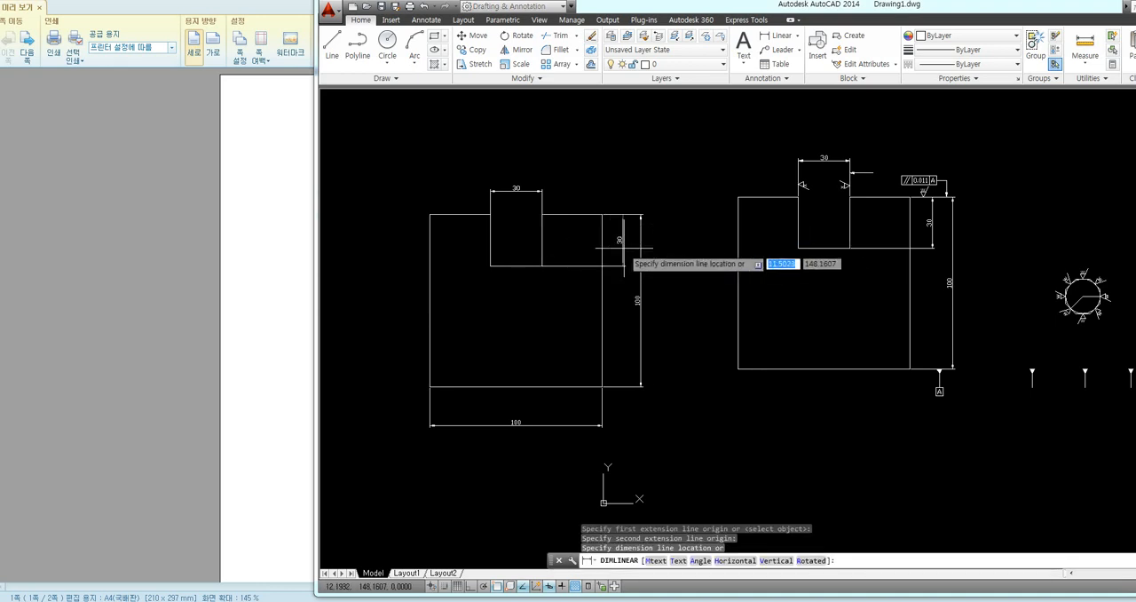
pyautogui.click(625, 266)
# Start an override of the ISO-25 dimension style and set its center marks to None
pyautogui.moveTo(674, 301); pyautogui.dragTo(680, 303, button='middle')
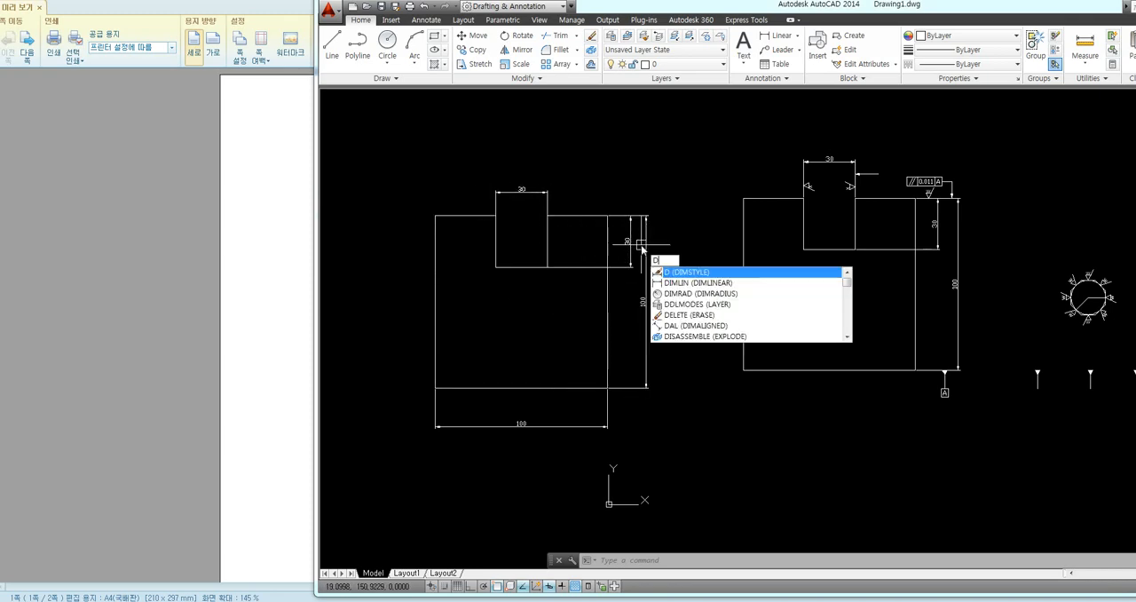
pyautogui.press('Return')
pyautogui.moveTo(803, 203); pyautogui.dragTo(573, 220)
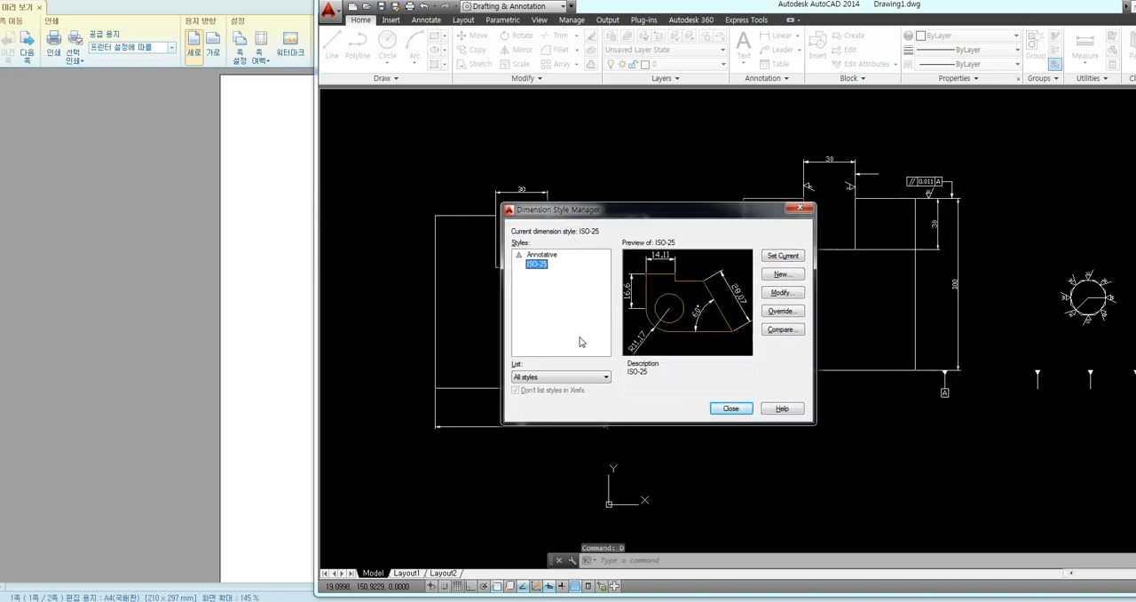
pyautogui.click(778, 313)
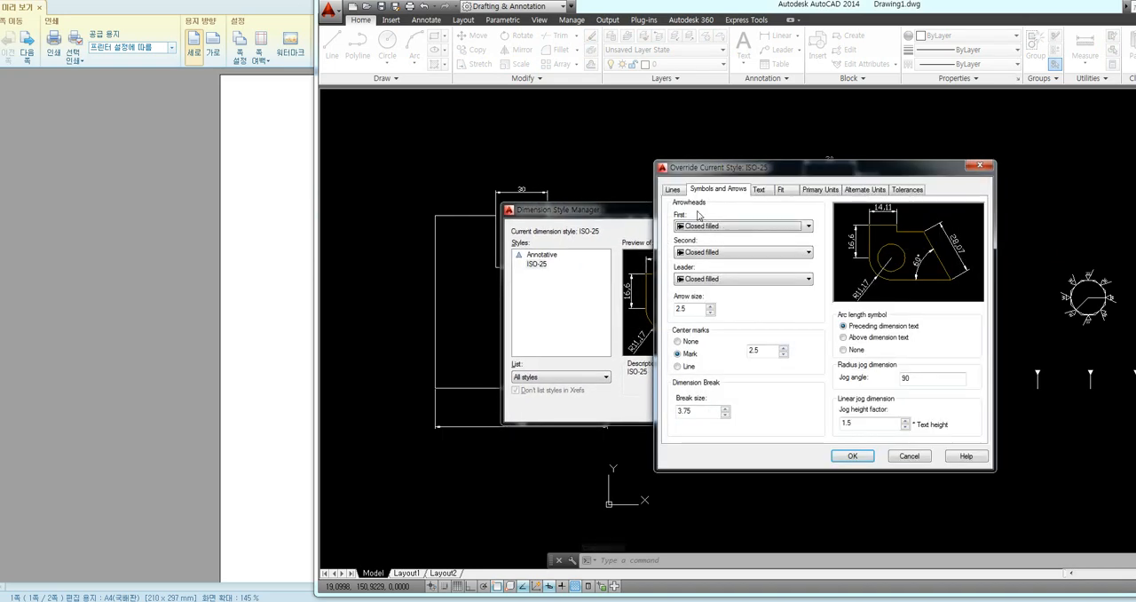
pyautogui.moveTo(675, 170); pyautogui.dragTo(549, 170)
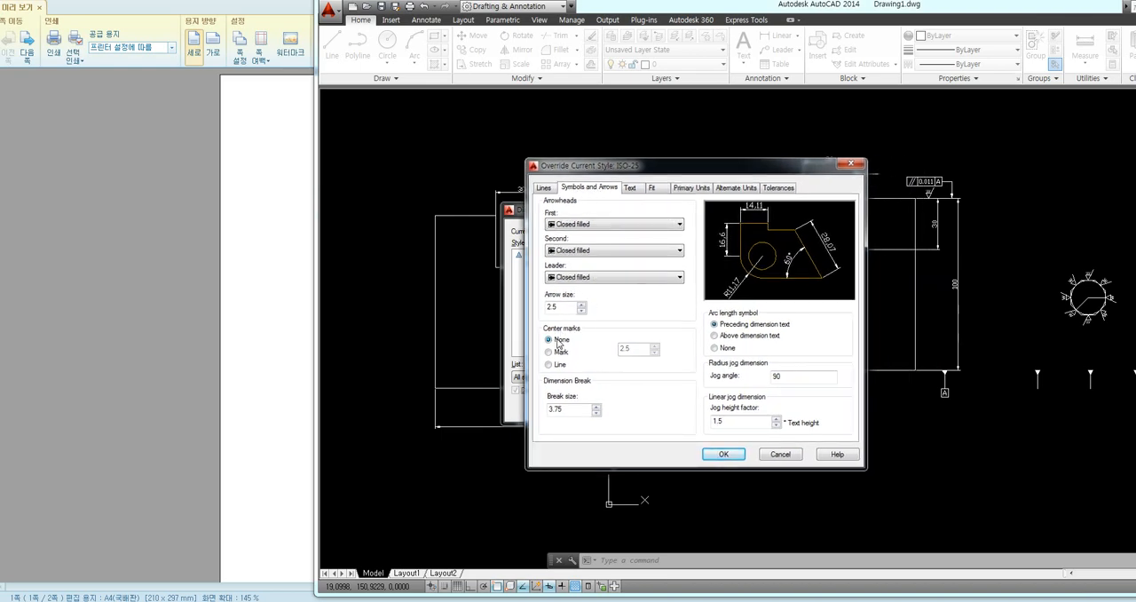
# Set the color of both the dimension lines and the extension lines to Red in the style override
pyautogui.click(544, 188)
pyautogui.click(624, 215)
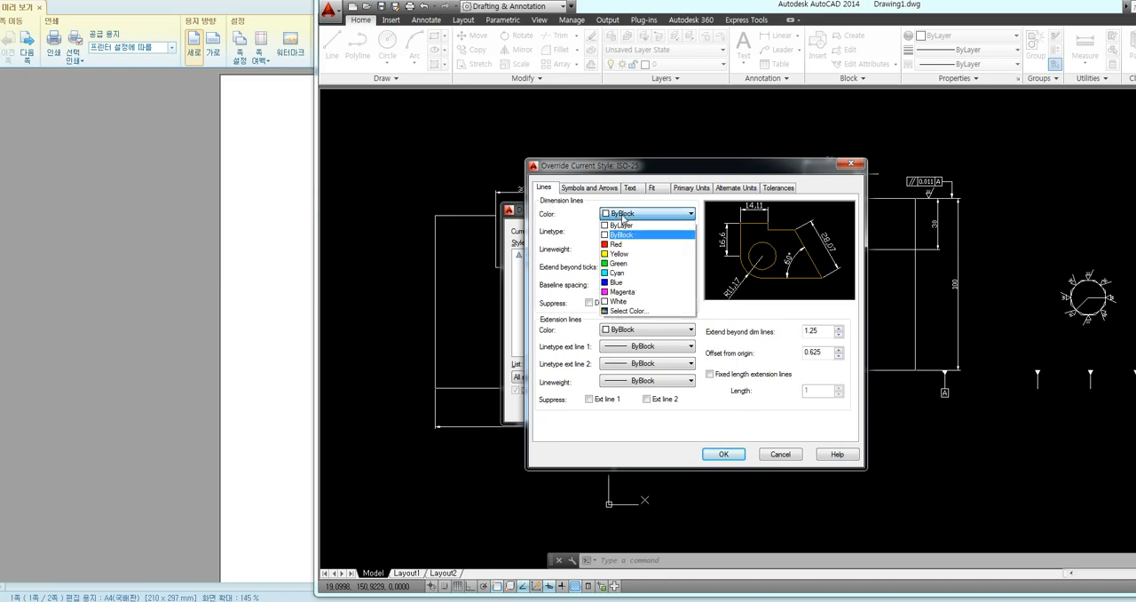
pyautogui.click(622, 249)
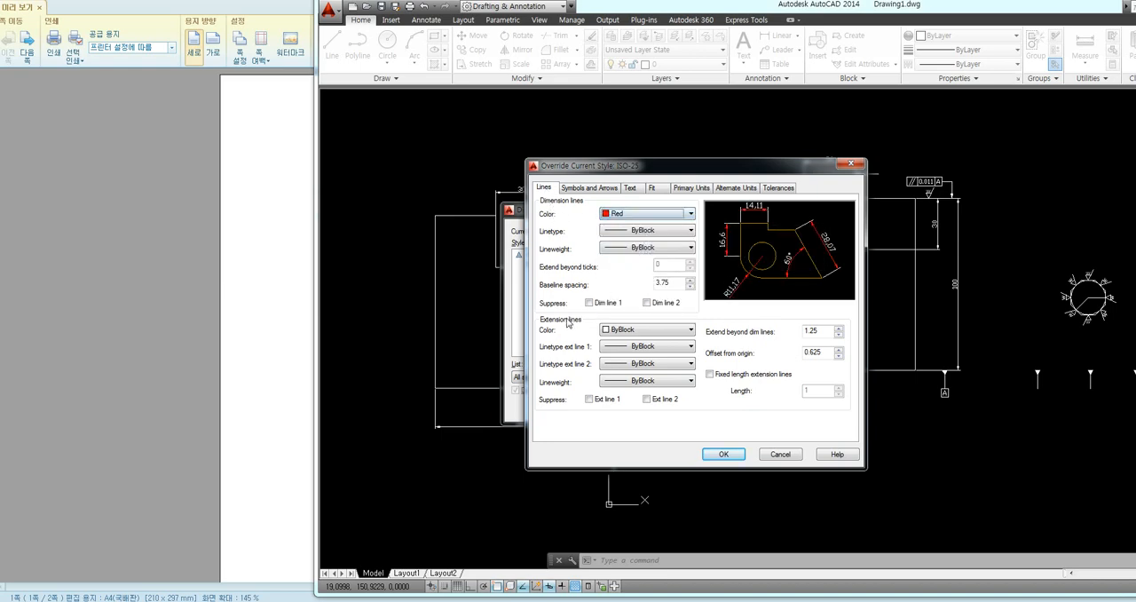
pyautogui.click(621, 329)
pyautogui.click(622, 362)
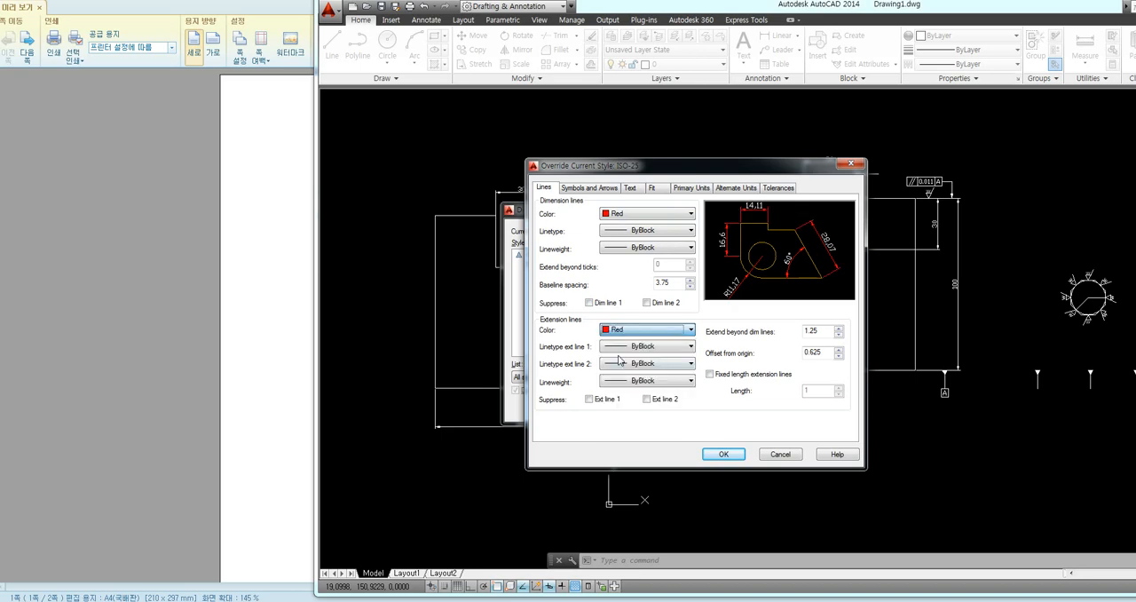
# Set the overall scale for dimension features to 1 in the style override
pyautogui.click(654, 189)
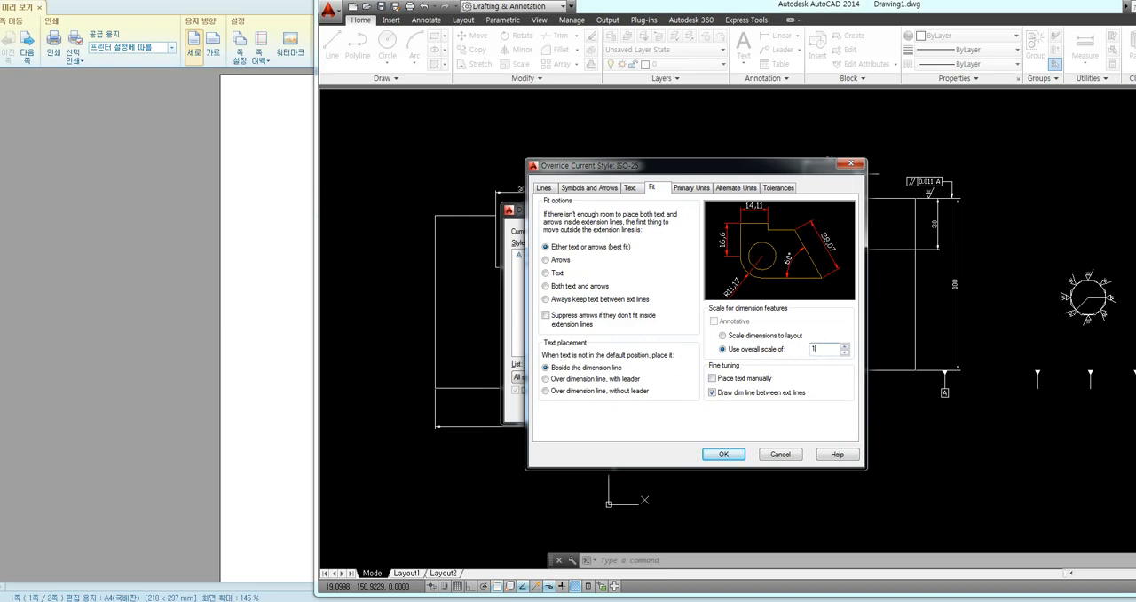
pyautogui.doubleClick(817, 349)
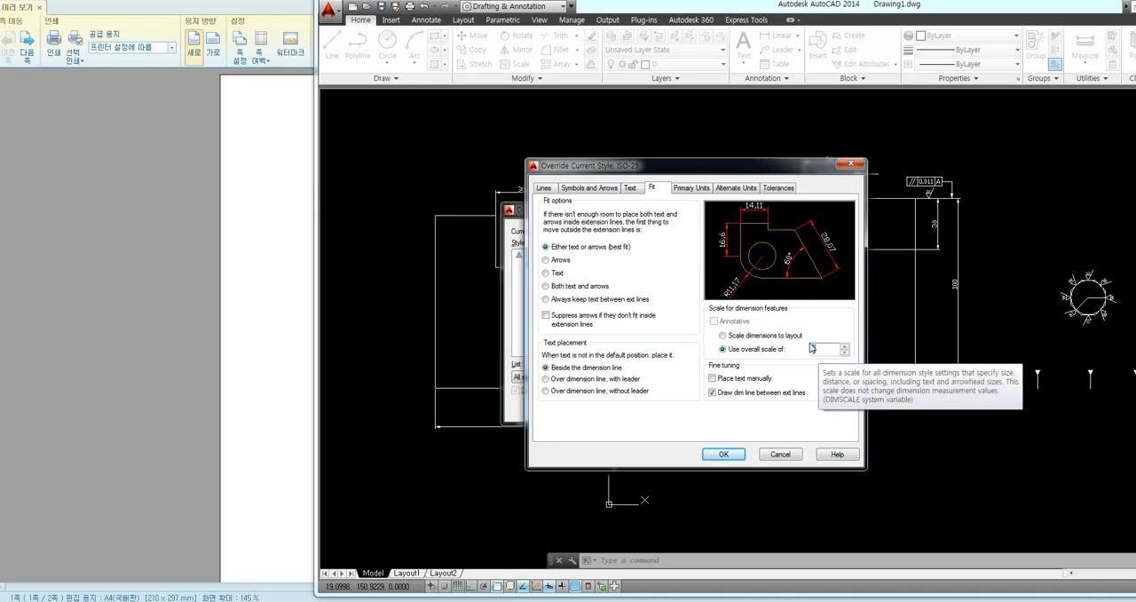
pyautogui.press('BackSpace')
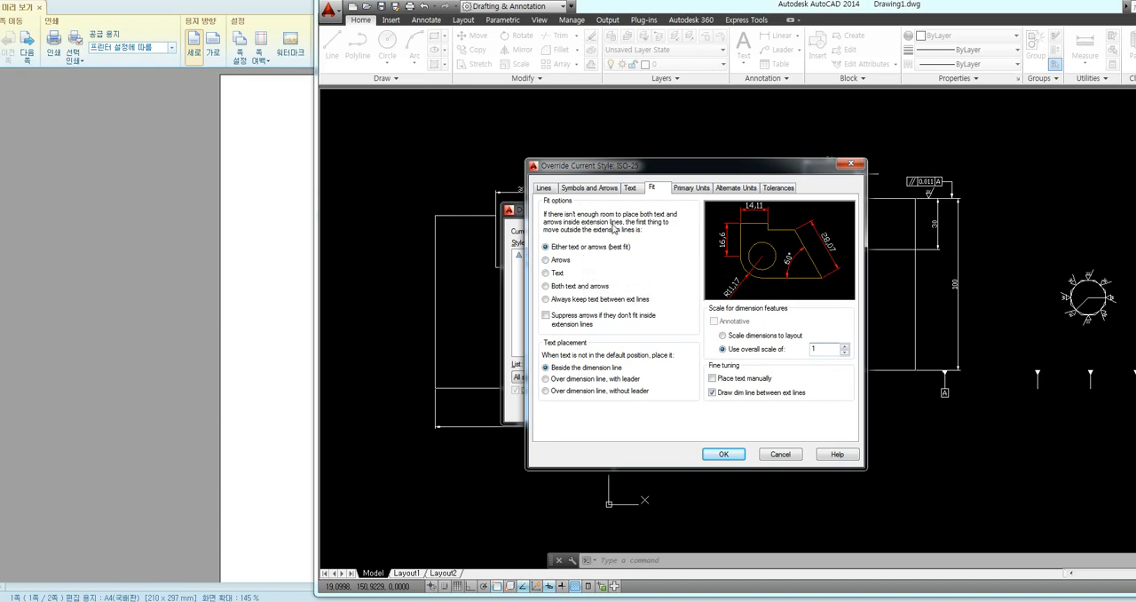
# Set the dimension text color to Yellow in the style override
pyautogui.click(631, 189)
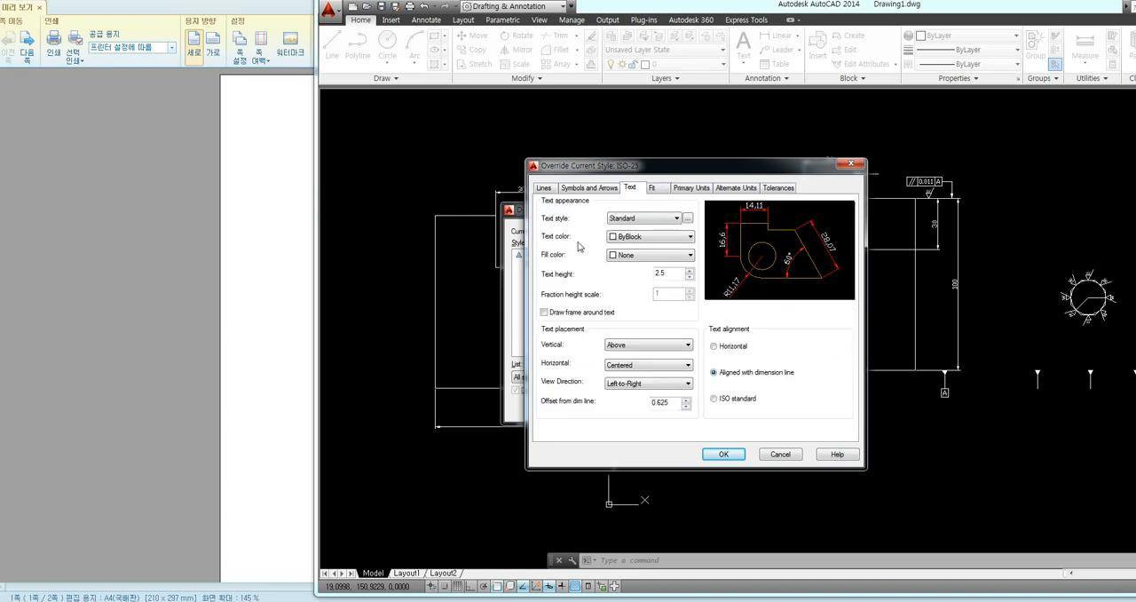
pyautogui.click(614, 238)
pyautogui.click(635, 278)
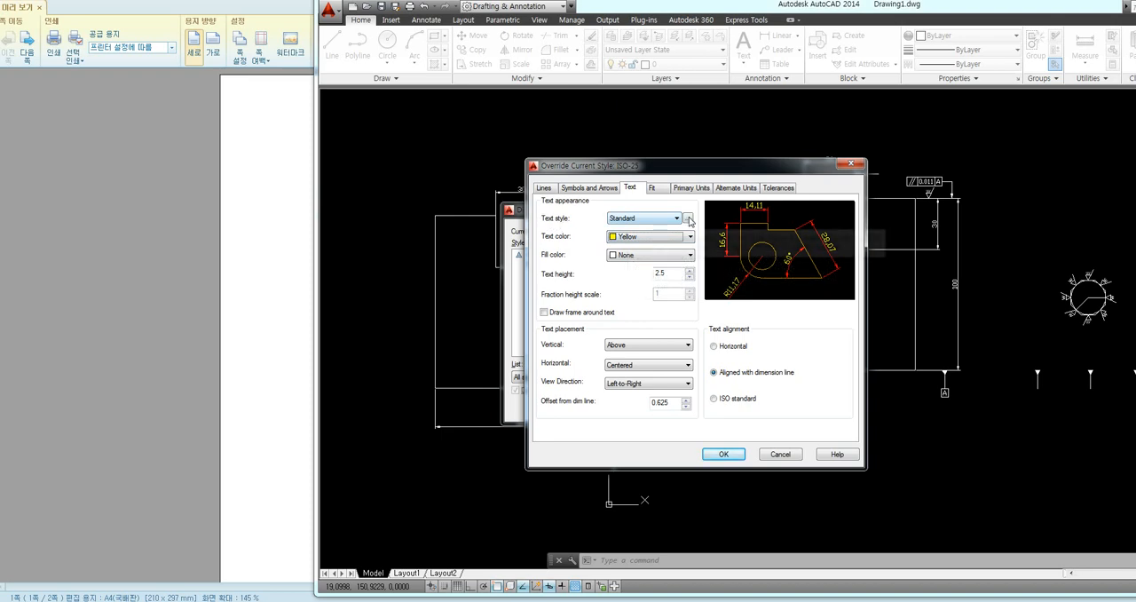
# Change the font of the Standard text style used by the dimensions to isocp.shx
pyautogui.click(688, 218)
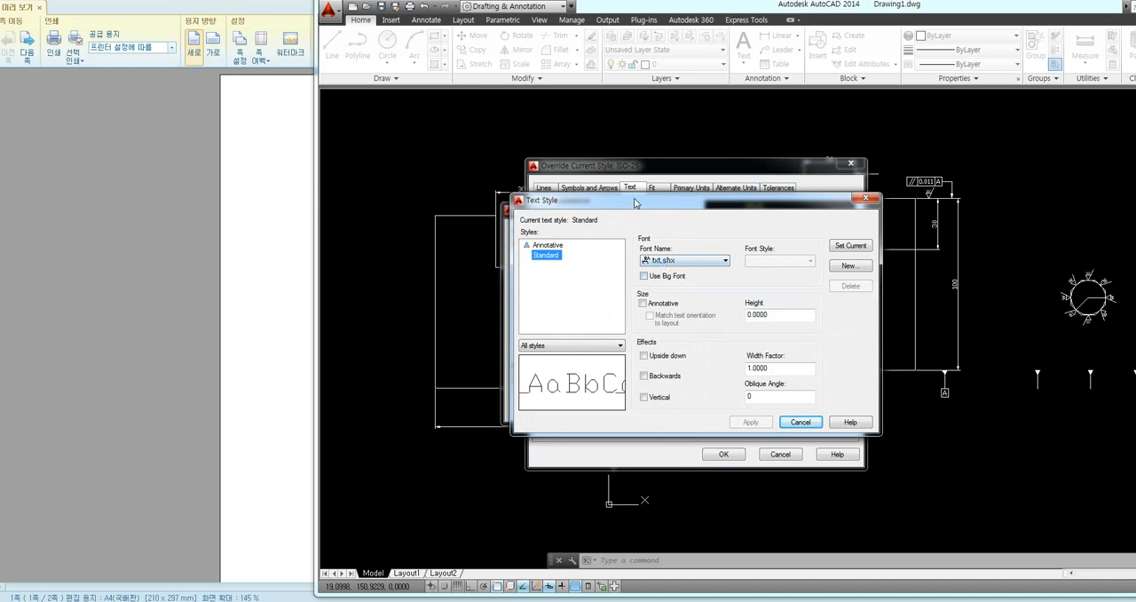
pyautogui.moveTo(636, 203); pyautogui.dragTo(630, 170)
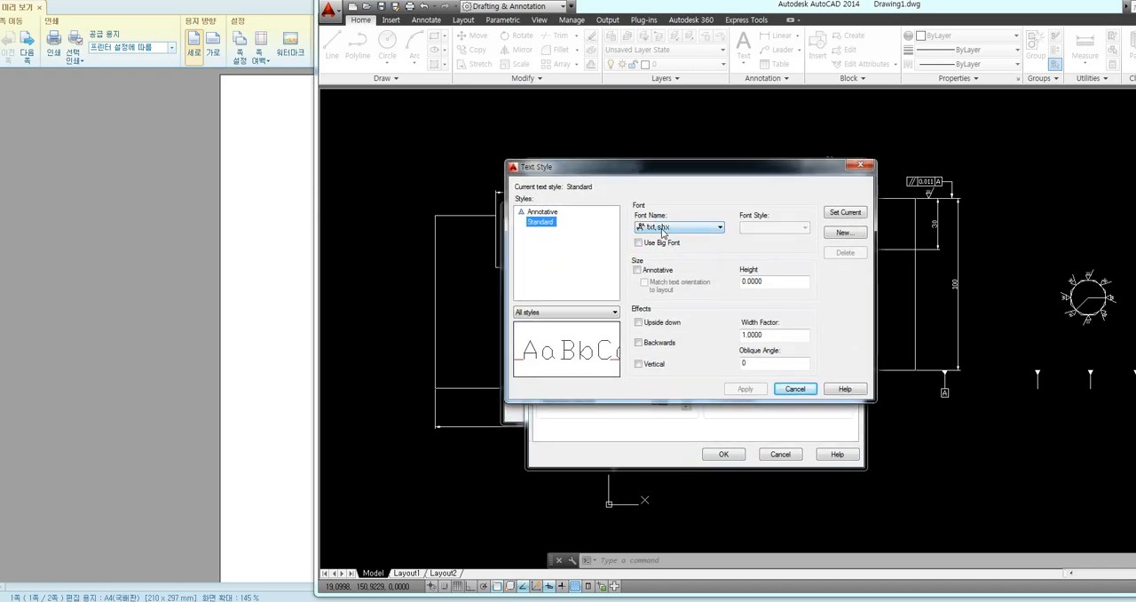
pyautogui.click(664, 229)
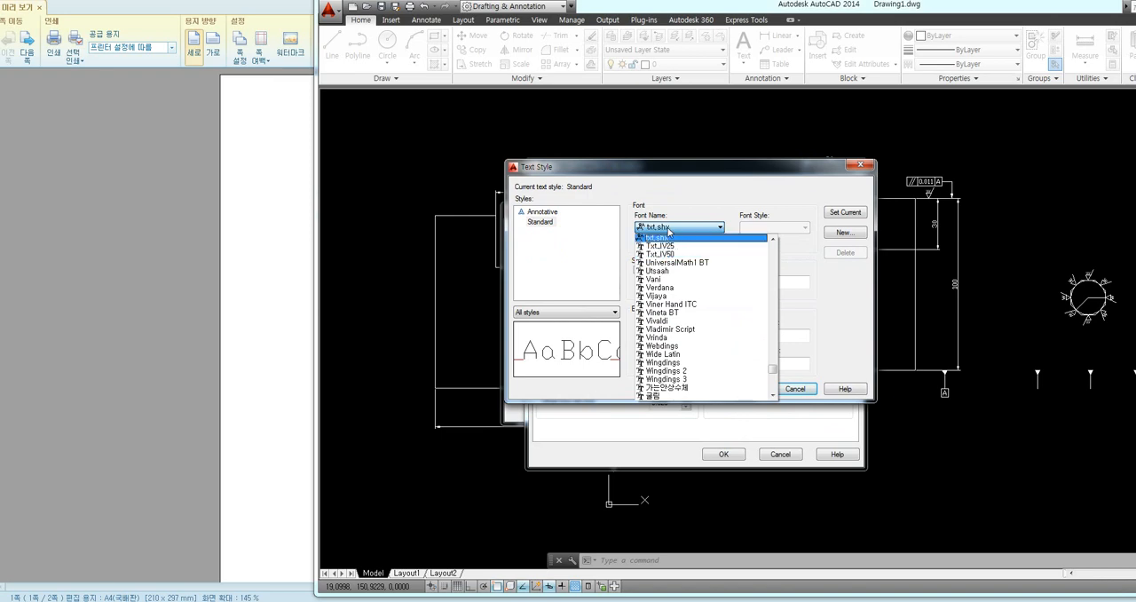
pyautogui.click(669, 229)
pyautogui.click(669, 229)
pyautogui.click(670, 229)
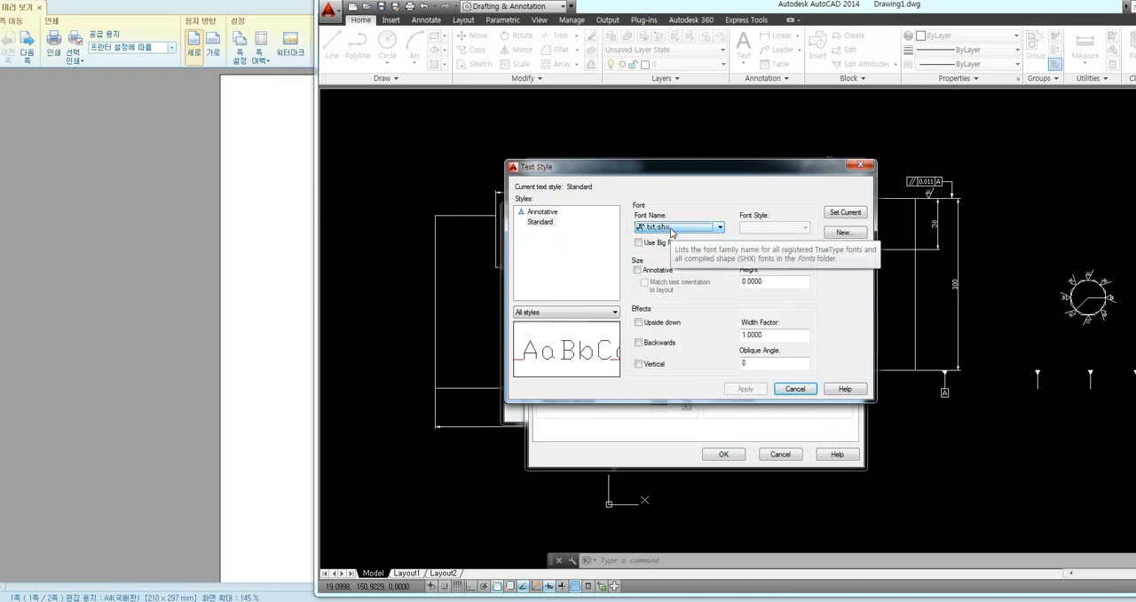
pyautogui.write('isocp')
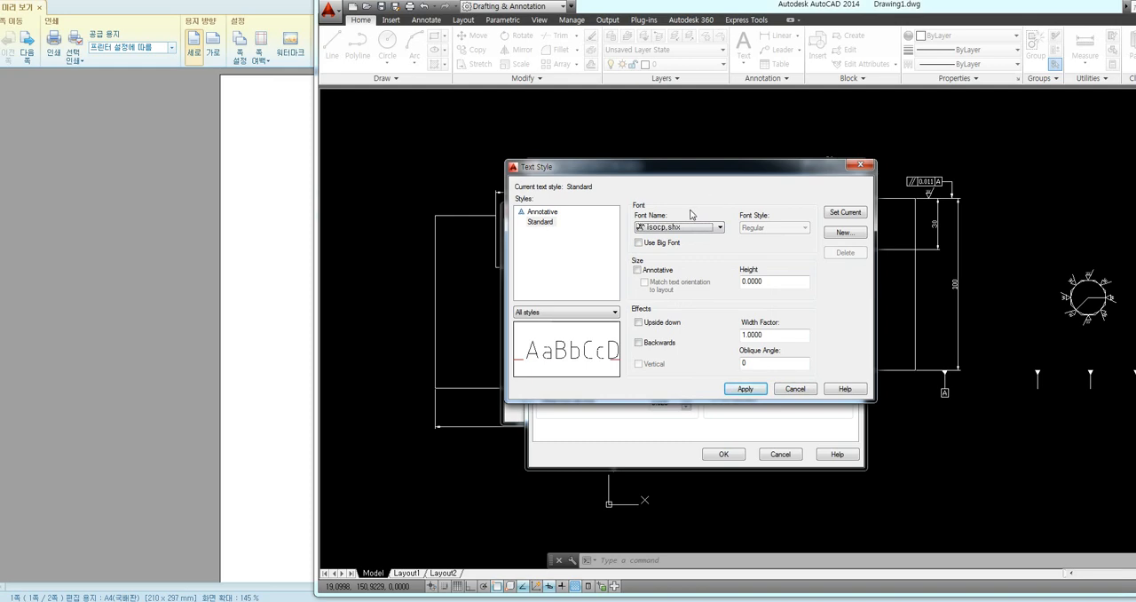
# Enable the big font whgtxt.shx for the Standard text style, apply it, and confirm the dimension style override
pyautogui.click(666, 242)
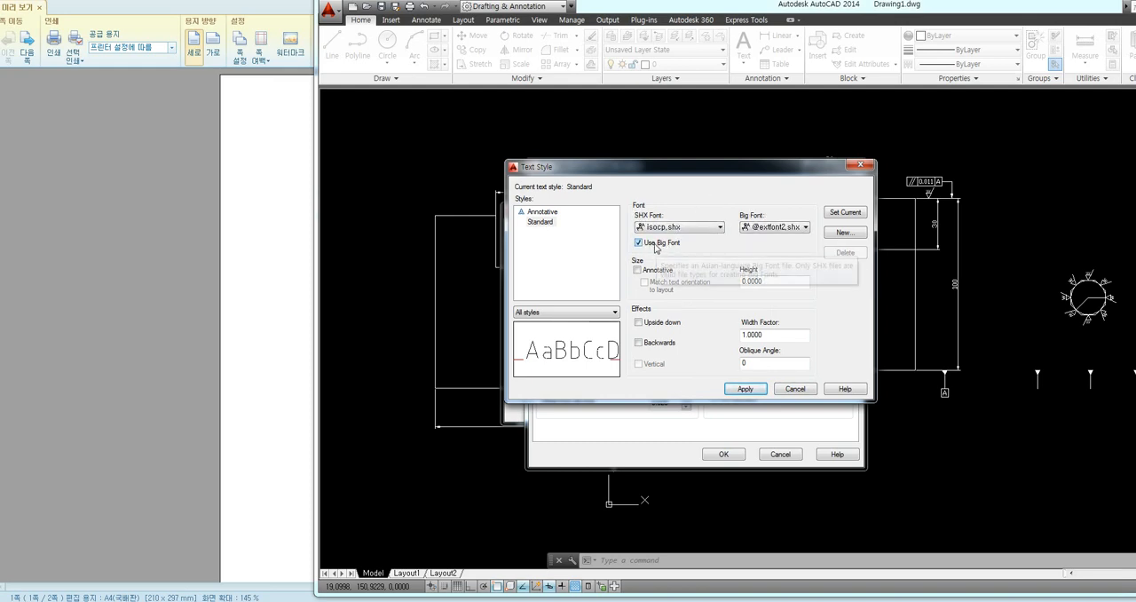
pyautogui.click(789, 229)
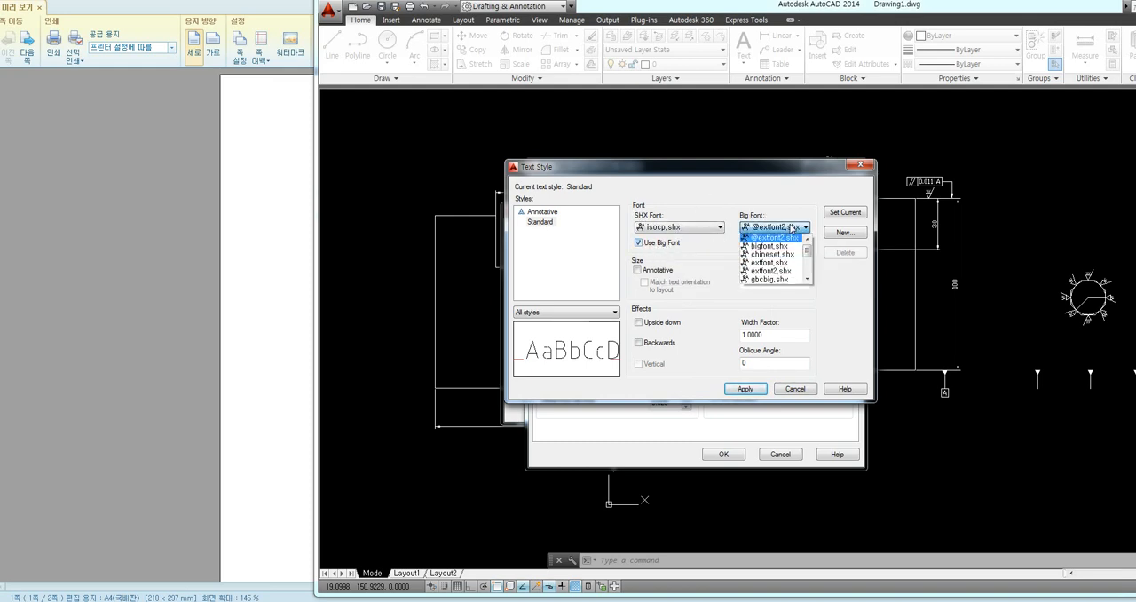
pyautogui.moveTo(806, 248); pyautogui.dragTo(808, 270)
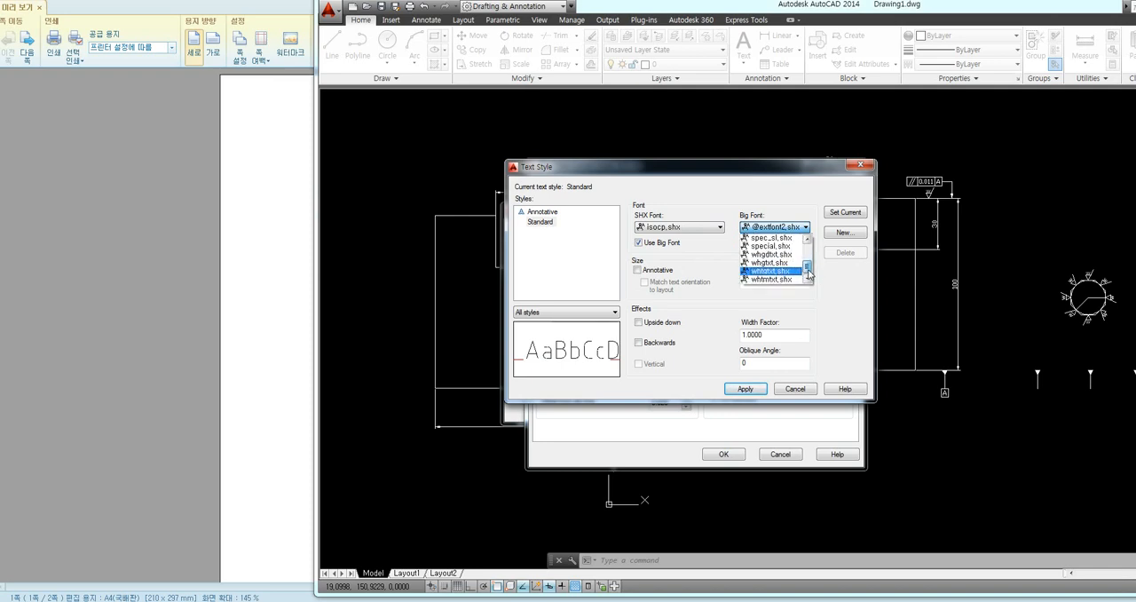
pyautogui.click(773, 263)
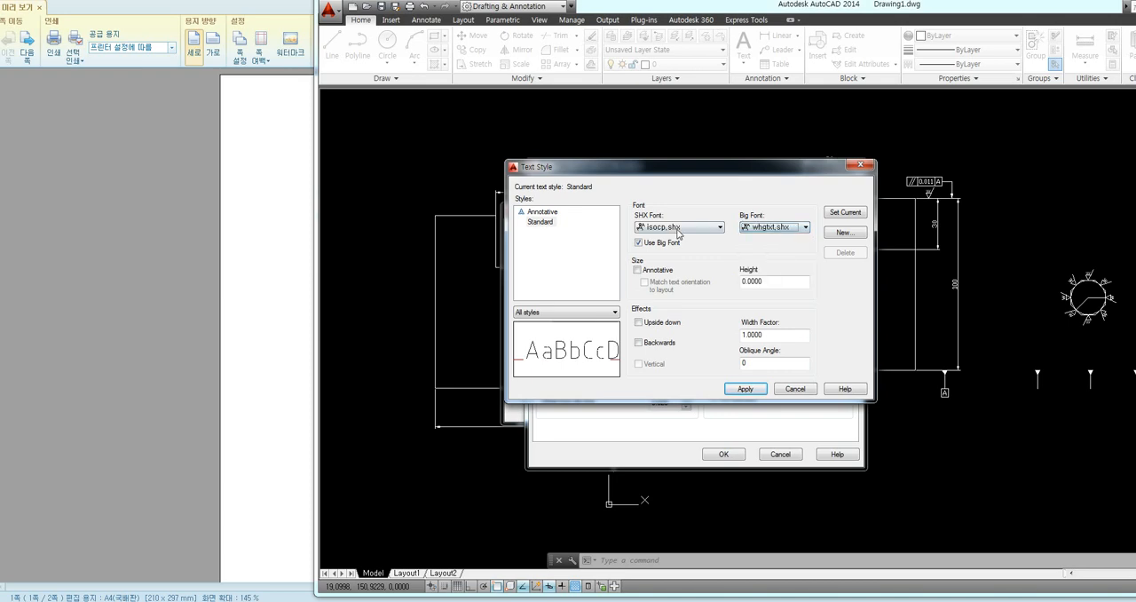
pyautogui.click(735, 390)
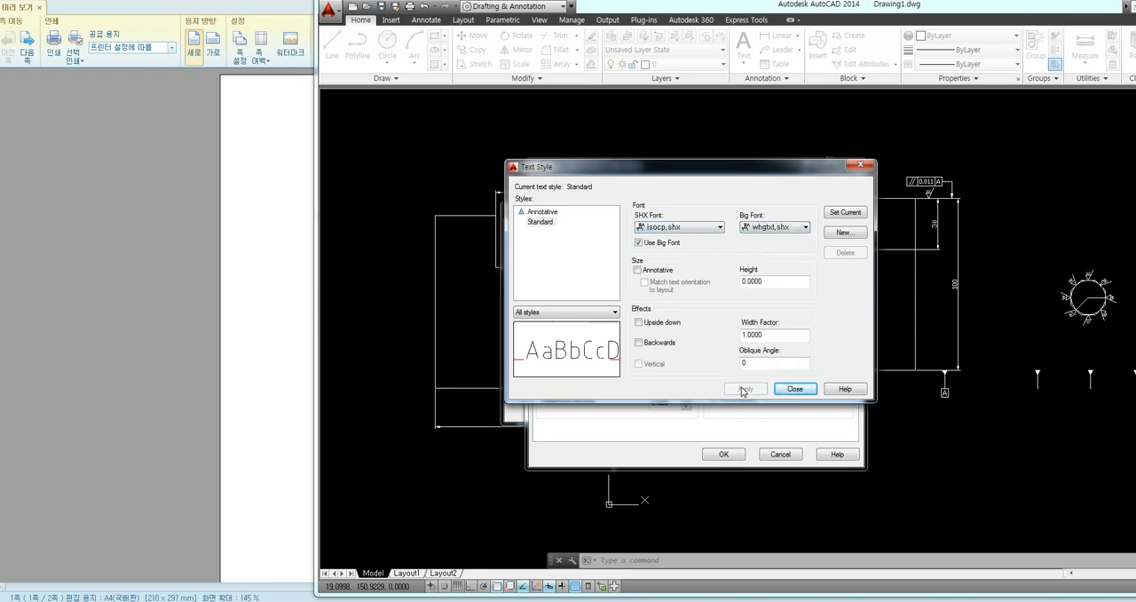
pyautogui.click(795, 389)
pyautogui.click(733, 456)
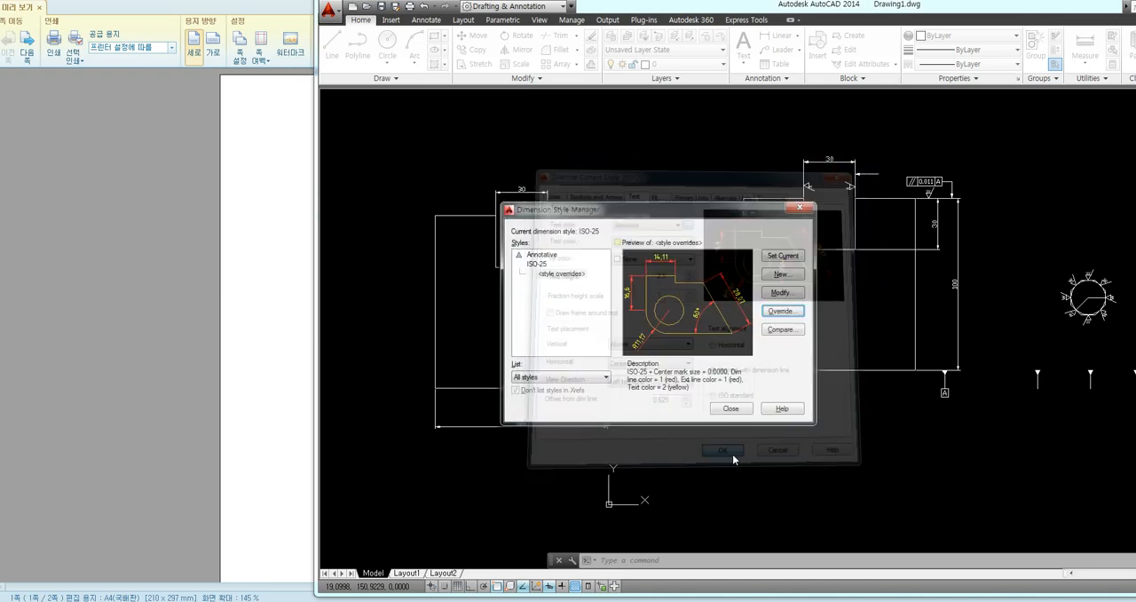
pyautogui.click(733, 412)
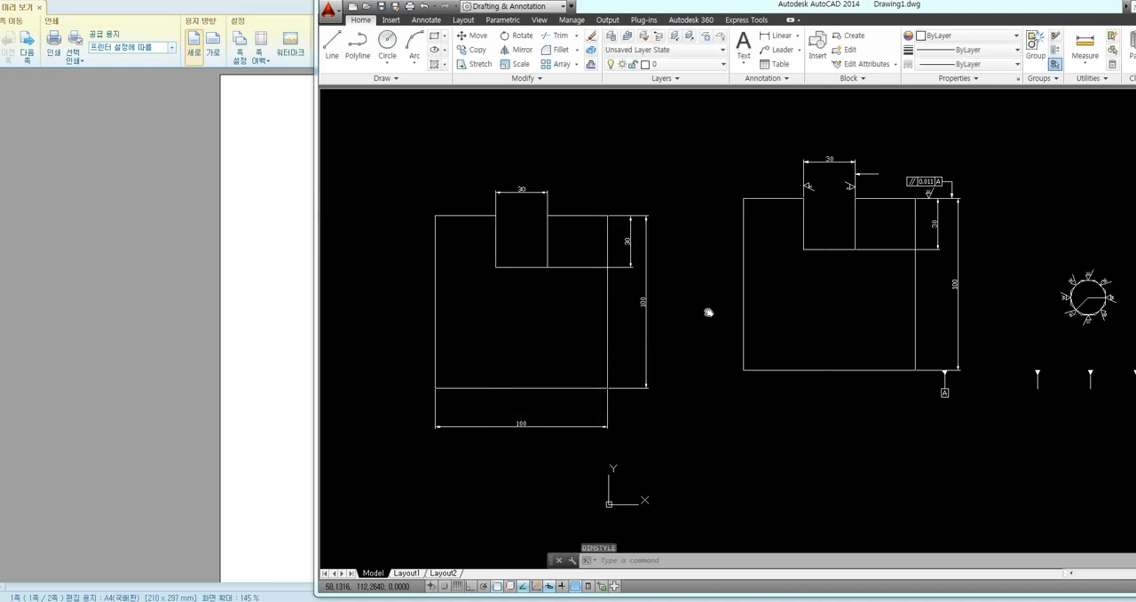
# Update the dimensions of the redrawn notched square to the current dimension style with its overrides
pyautogui.moveTo(708, 311); pyautogui.dragTo(723, 325, button='middle')
pyautogui.click(702, 362)
pyautogui.click(701, 365)
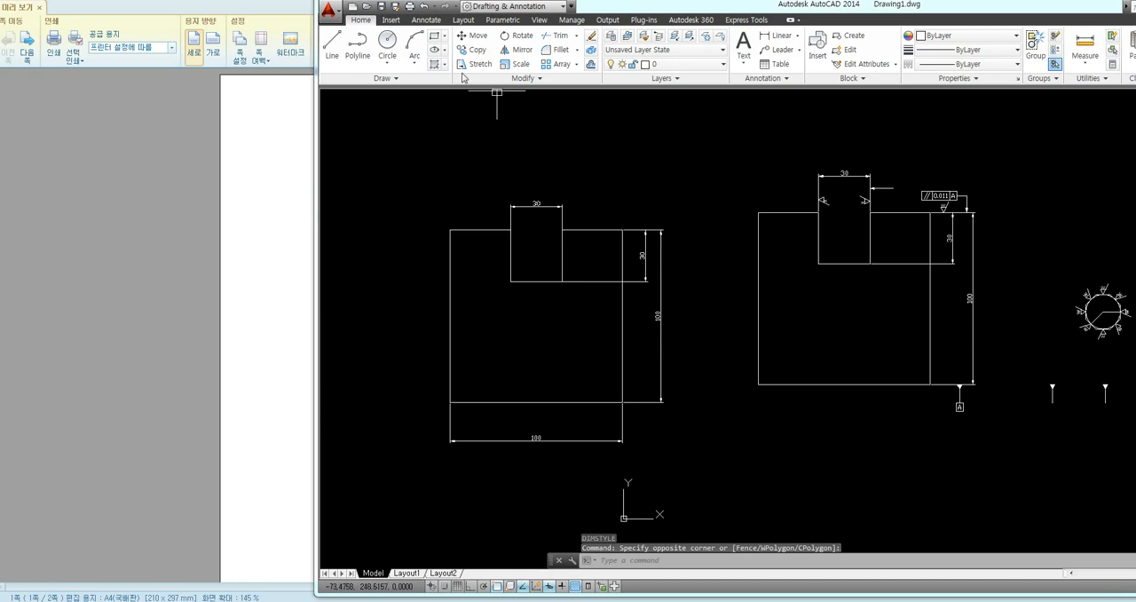
pyautogui.click(427, 20)
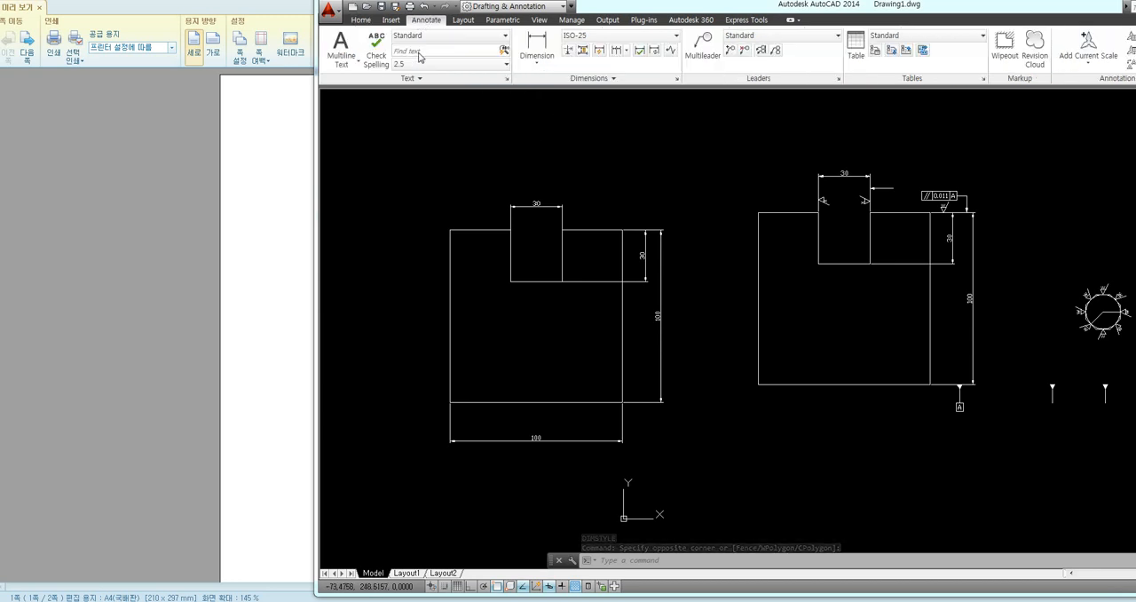
pyautogui.click(657, 55)
pyautogui.click(684, 135)
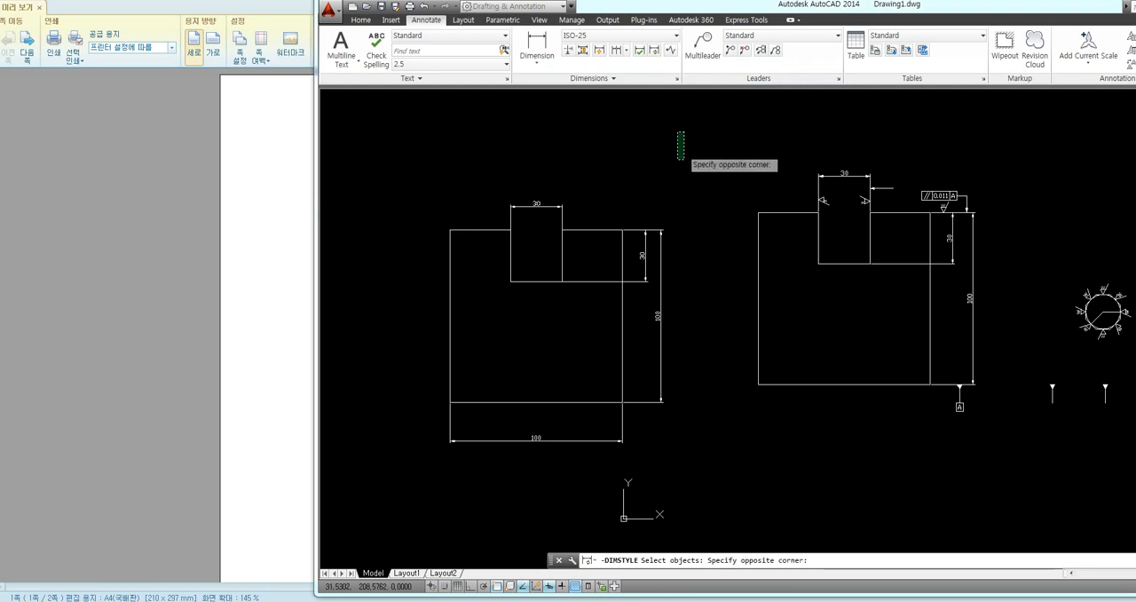
pyautogui.click(438, 482)
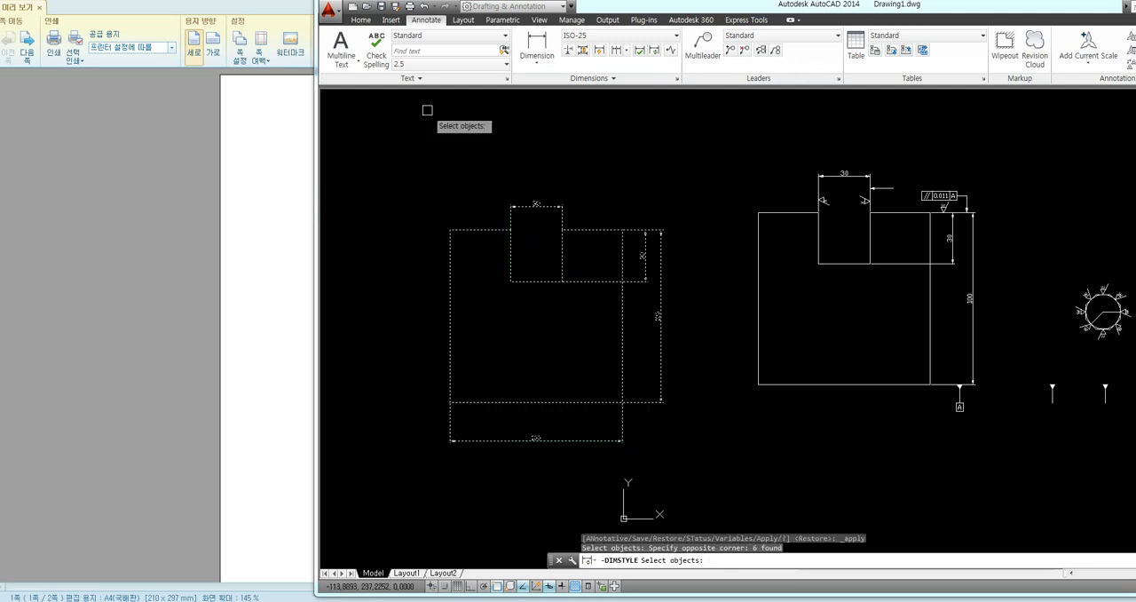
pyautogui.press('Return')
pyautogui.moveTo(576, 175); pyautogui.dragTo(588, 167, button='middle')
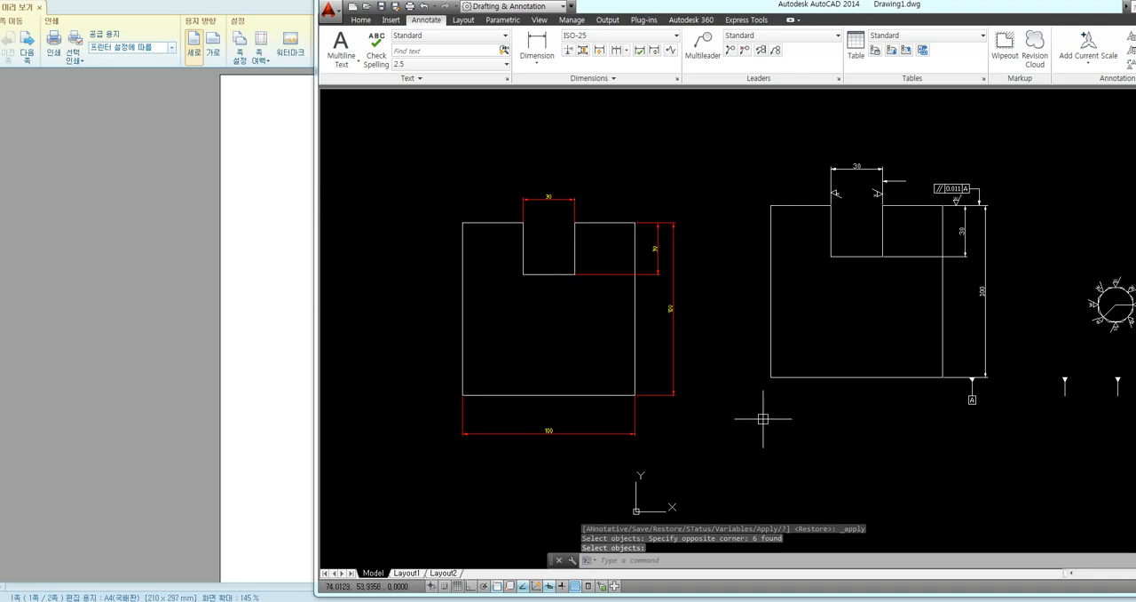
# Switch the workspace to AutoCAD Classic and close the Tool Palettes window
pyautogui.moveTo(661, 7); pyautogui.dragTo(380, 5)
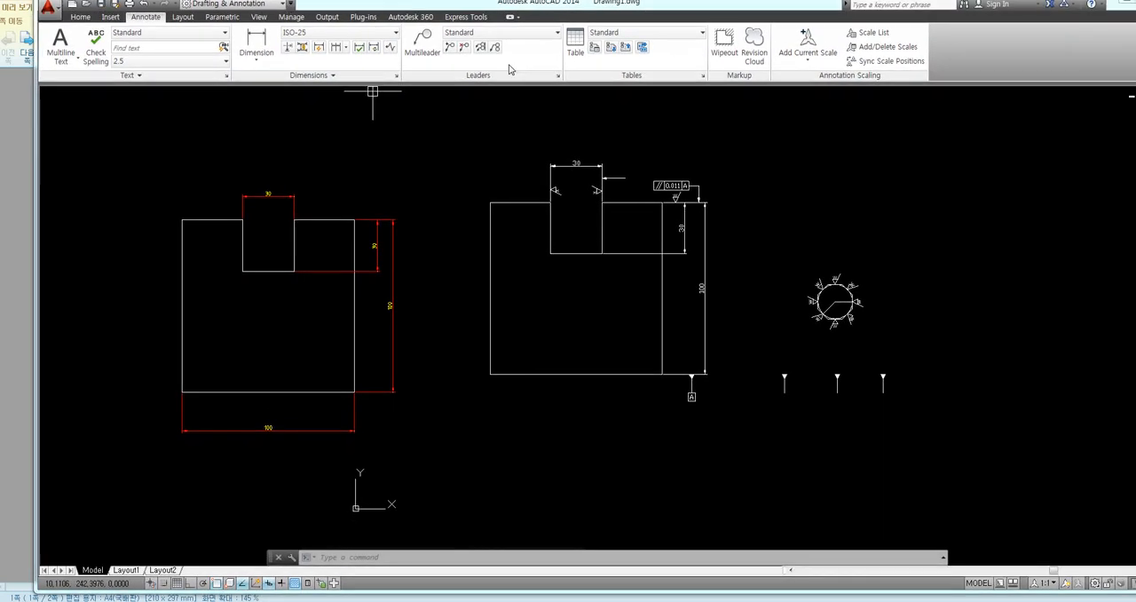
pyautogui.click(1095, 583)
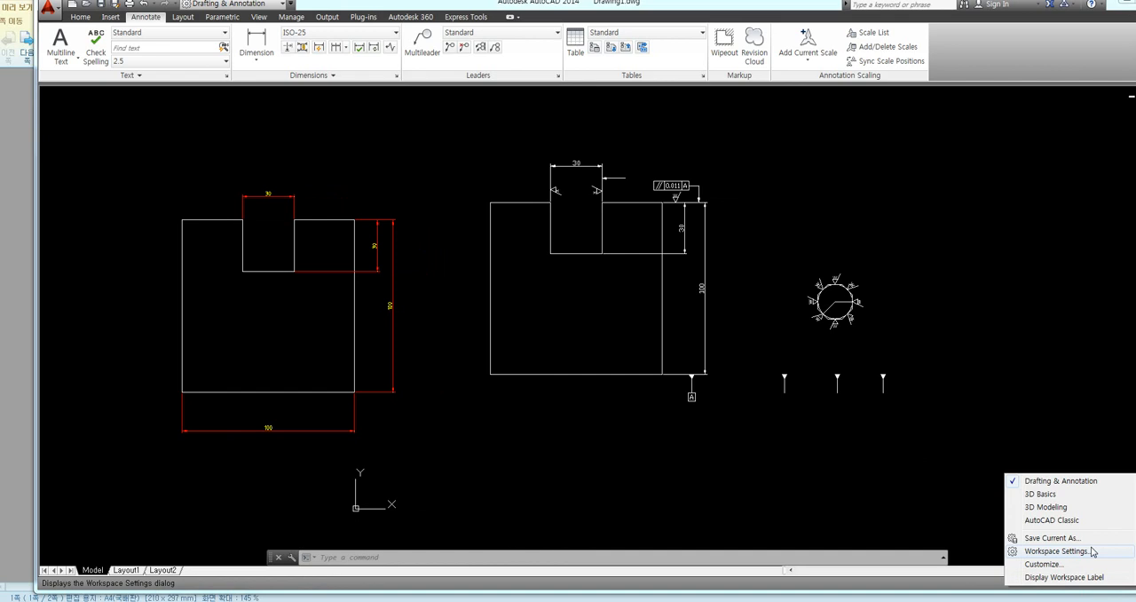
pyautogui.click(1052, 520)
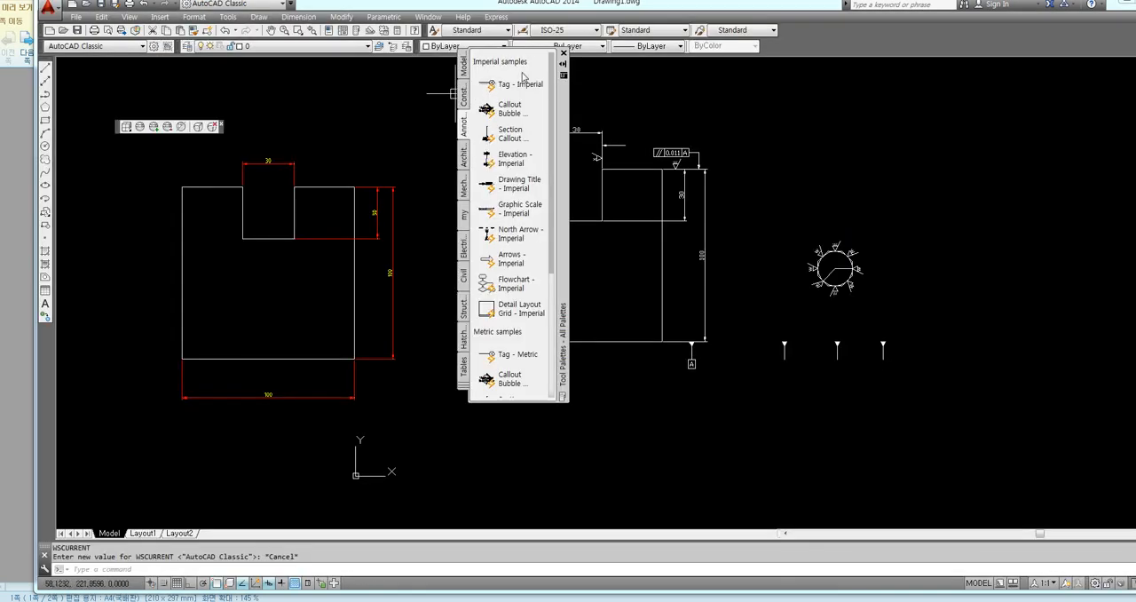
pyautogui.click(563, 53)
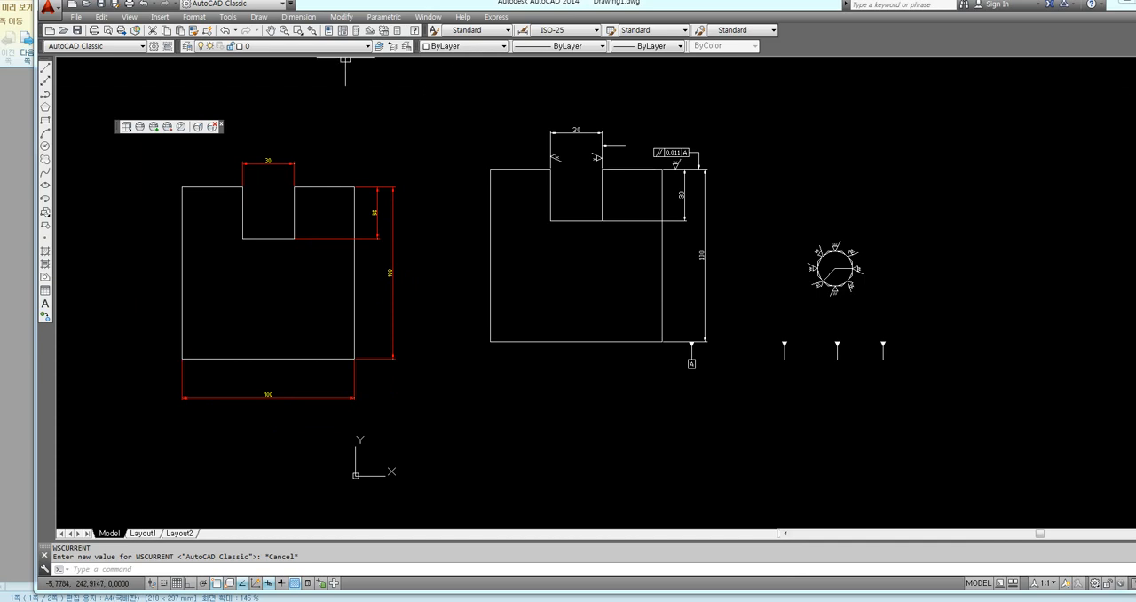
# Update the reference drawing's dimensions and leaders to the current dimension style
pyautogui.click(291, 18)
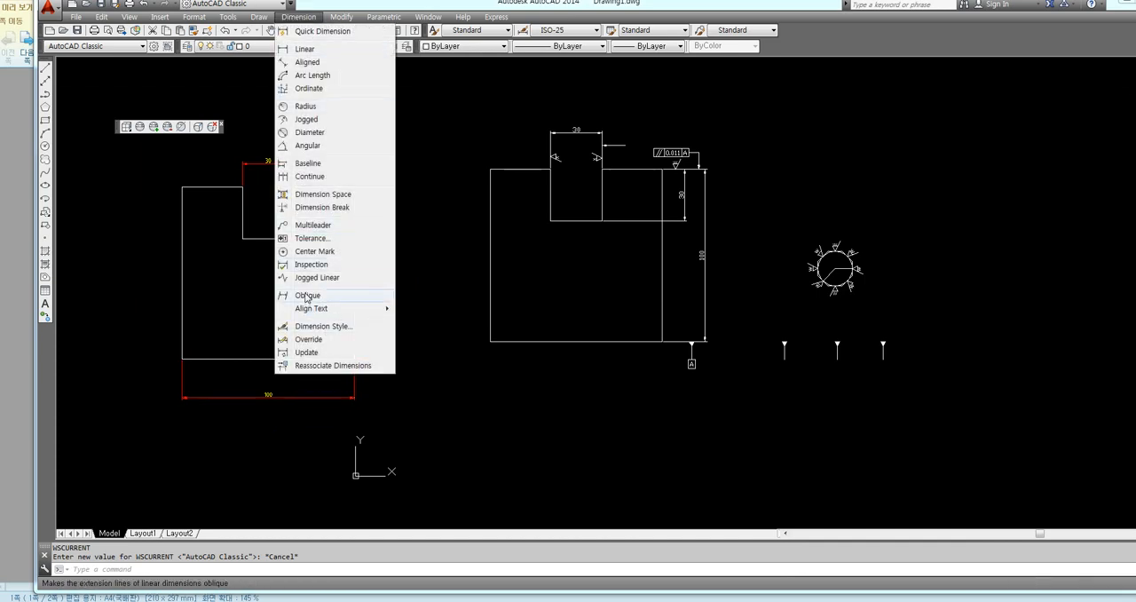
pyautogui.click(307, 353)
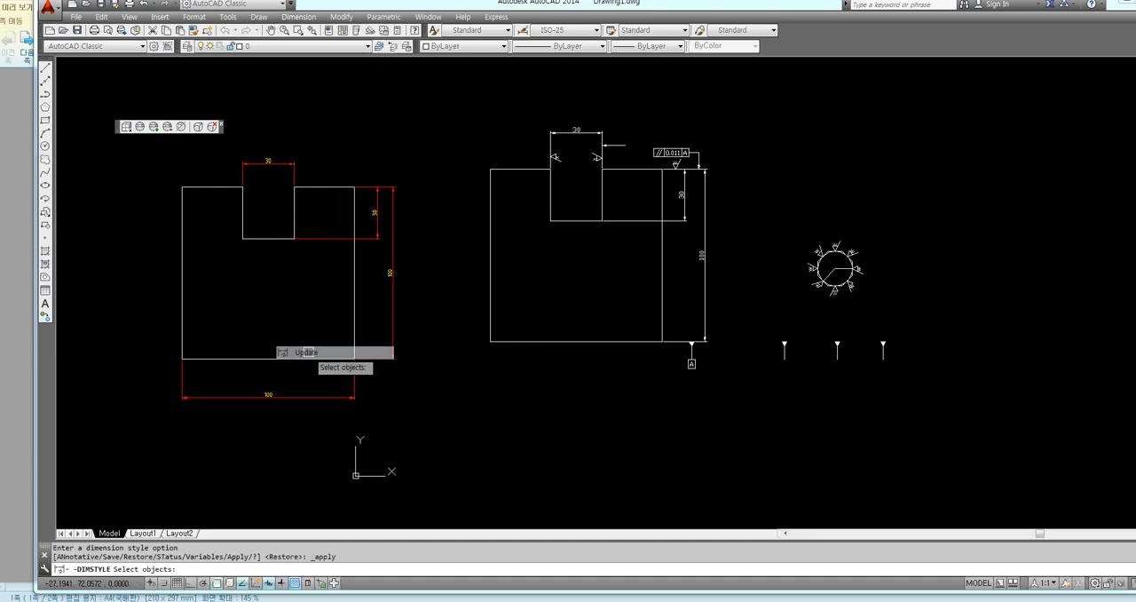
pyautogui.click(728, 109)
pyautogui.click(470, 380)
pyautogui.press('Return')
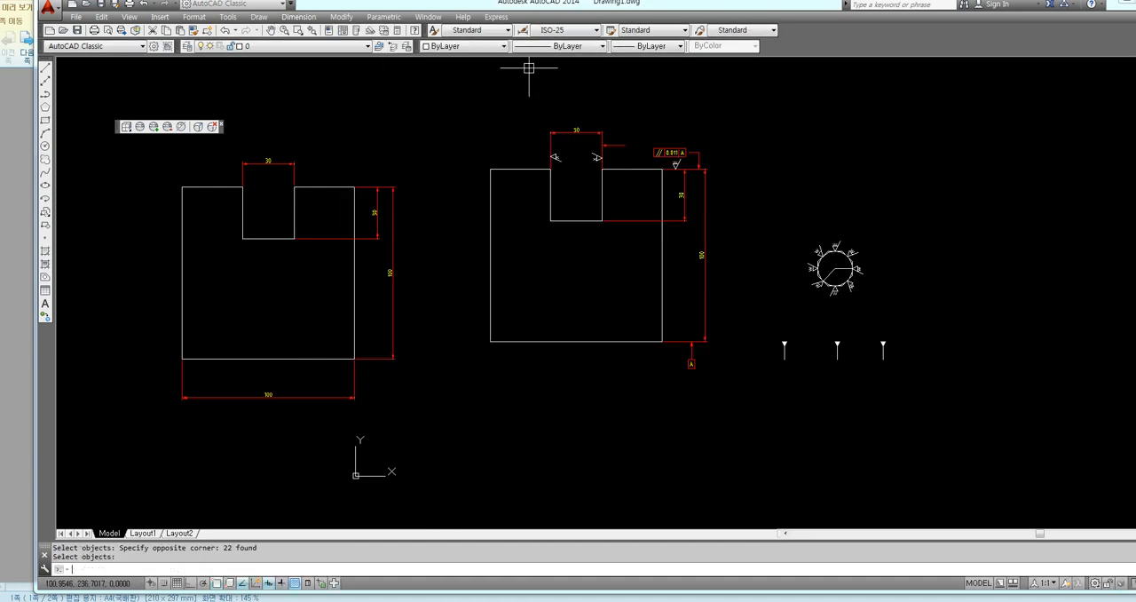
# Close the floating toolbar and bring up the Notepad command notes beside the drawing window
pyautogui.moveTo(432, 168); pyautogui.dragTo(598, 172, button='middle')
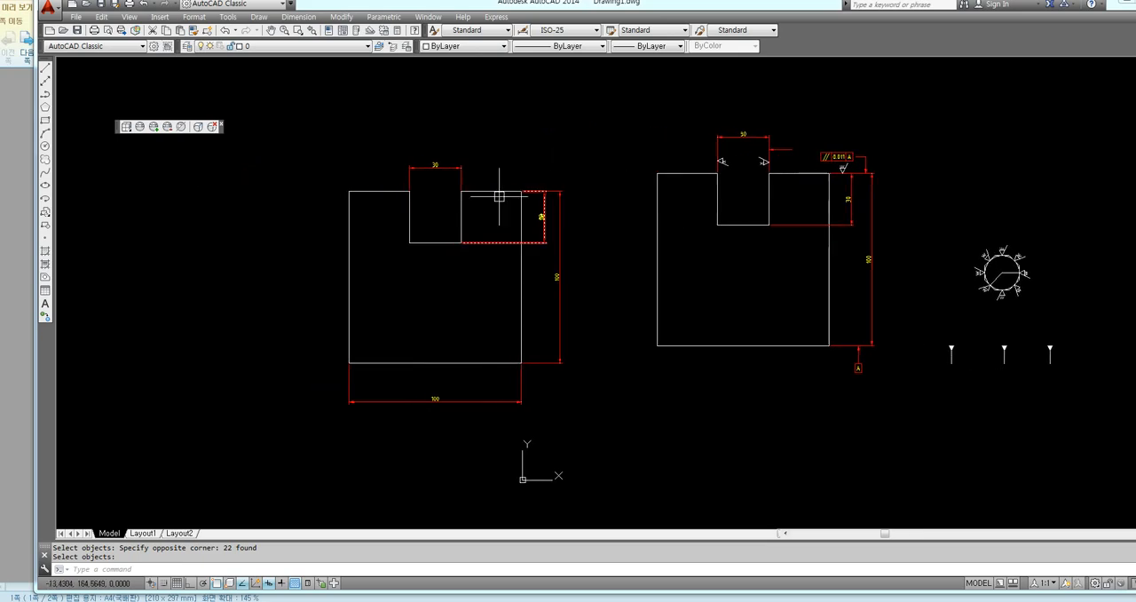
pyautogui.click(224, 126)
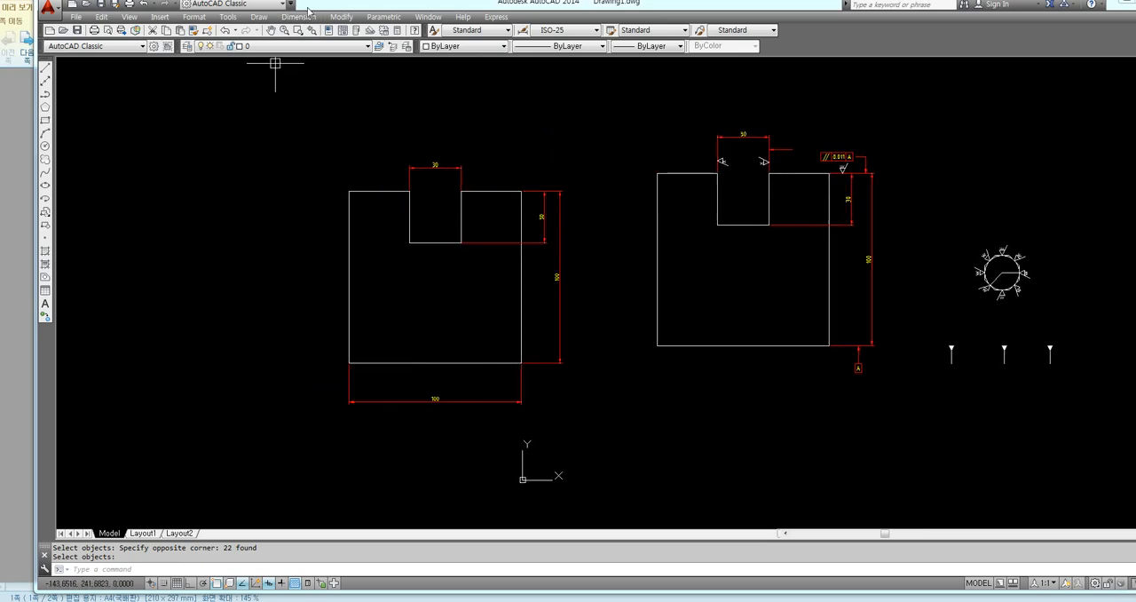
pyautogui.moveTo(324, 8); pyautogui.dragTo(605, 9)
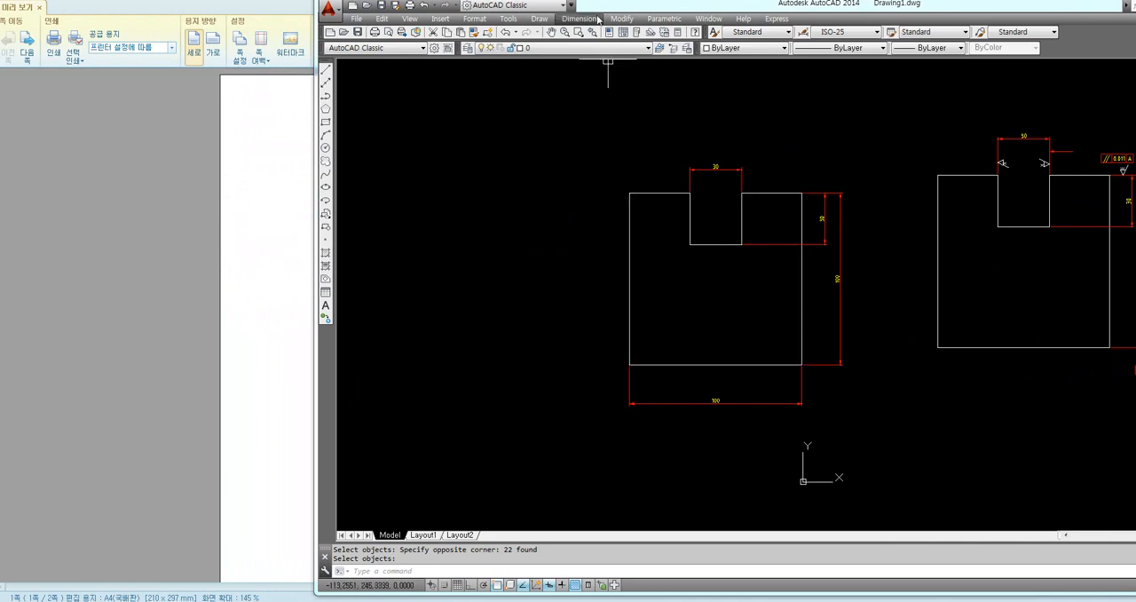
pyautogui.click(216, 600)
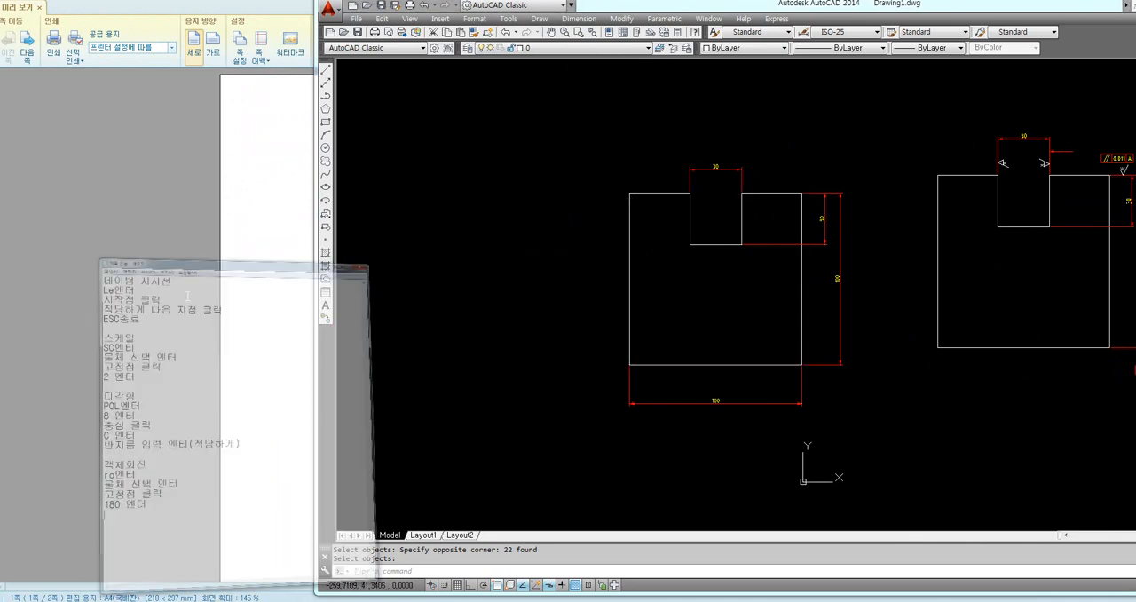
pyautogui.click(720, 281)
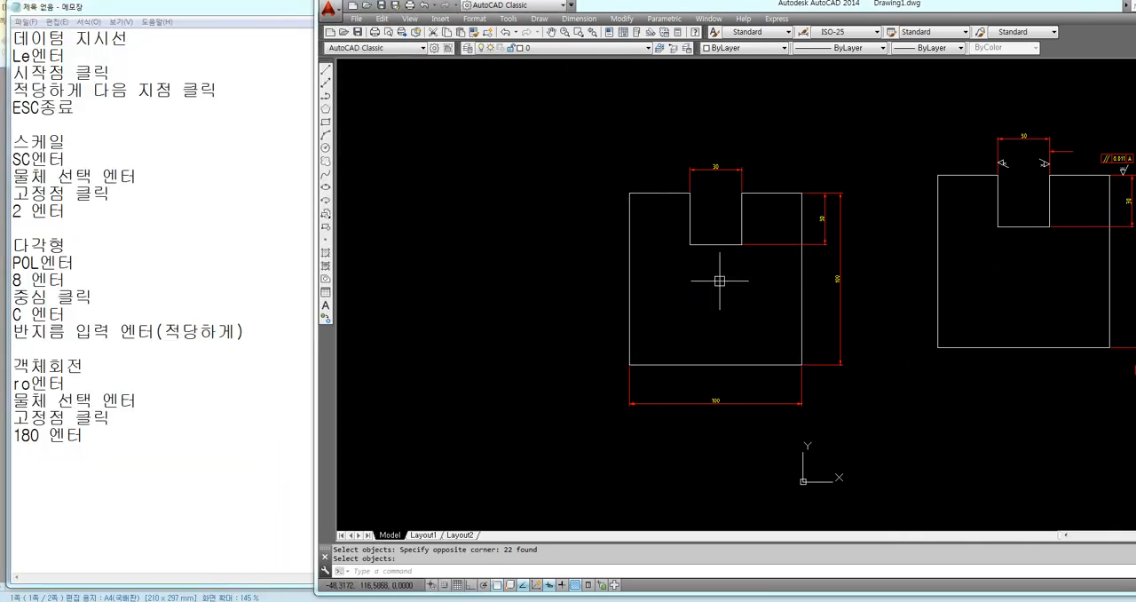
# Set the leader arrowhead to Datum triangle filled in the ISO-25 style override
pyautogui.moveTo(739, 290); pyautogui.dragTo(608, 291, button='middle')
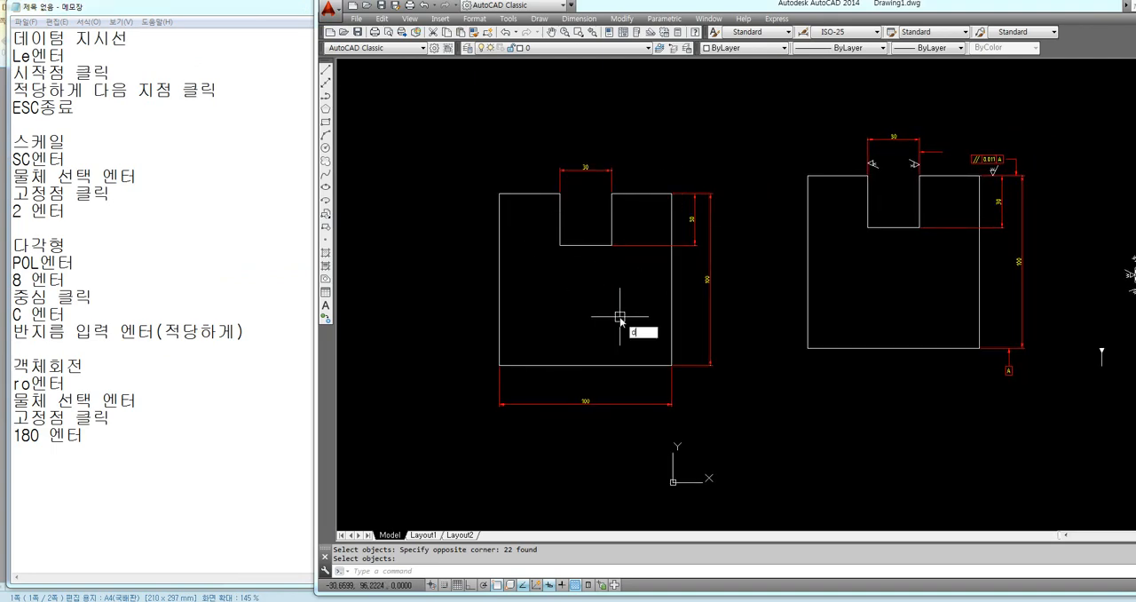
pyautogui.press('Return')
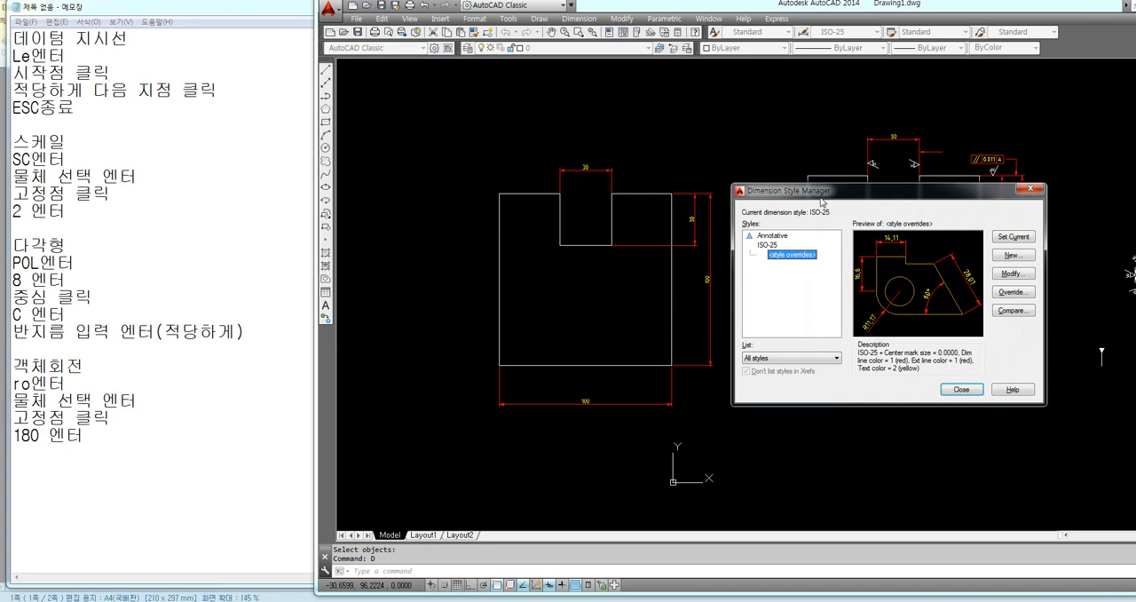
pyautogui.moveTo(823, 202); pyautogui.dragTo(593, 226)
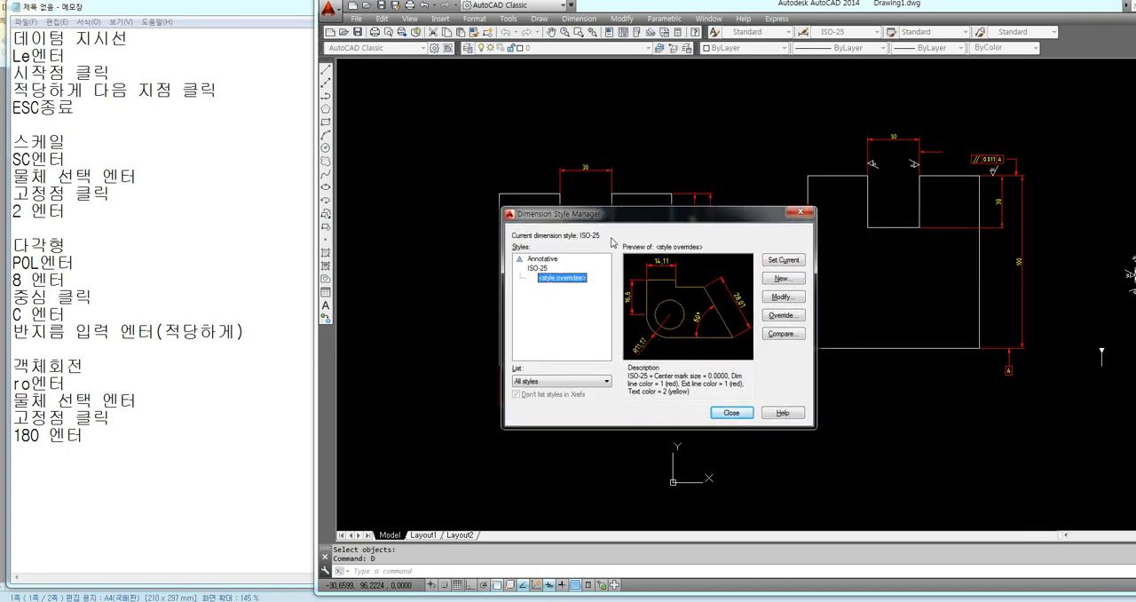
pyautogui.click(781, 317)
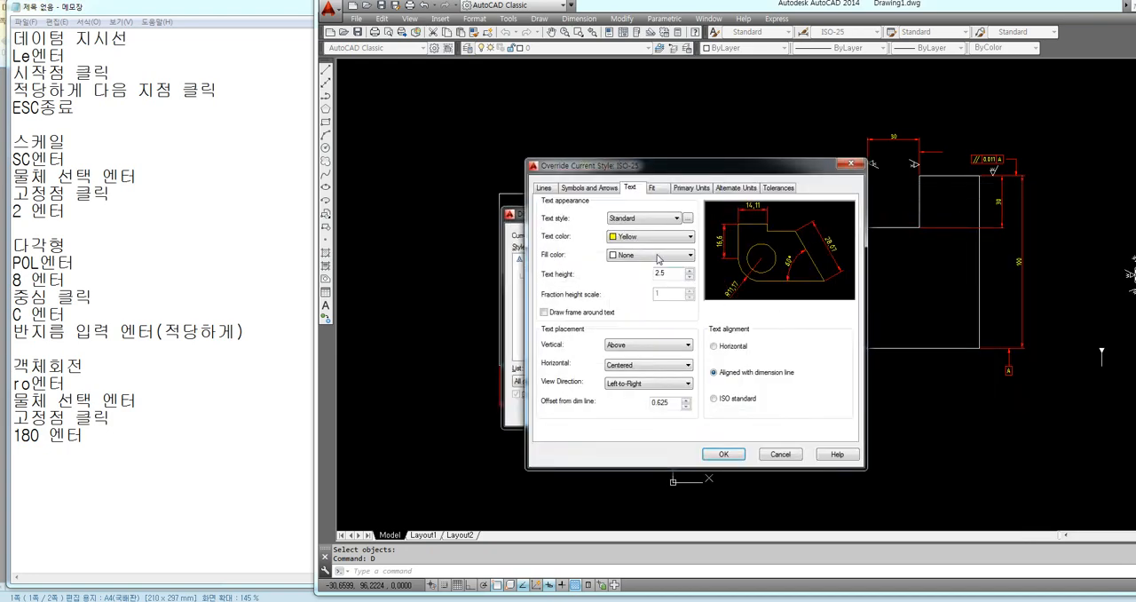
pyautogui.click(589, 188)
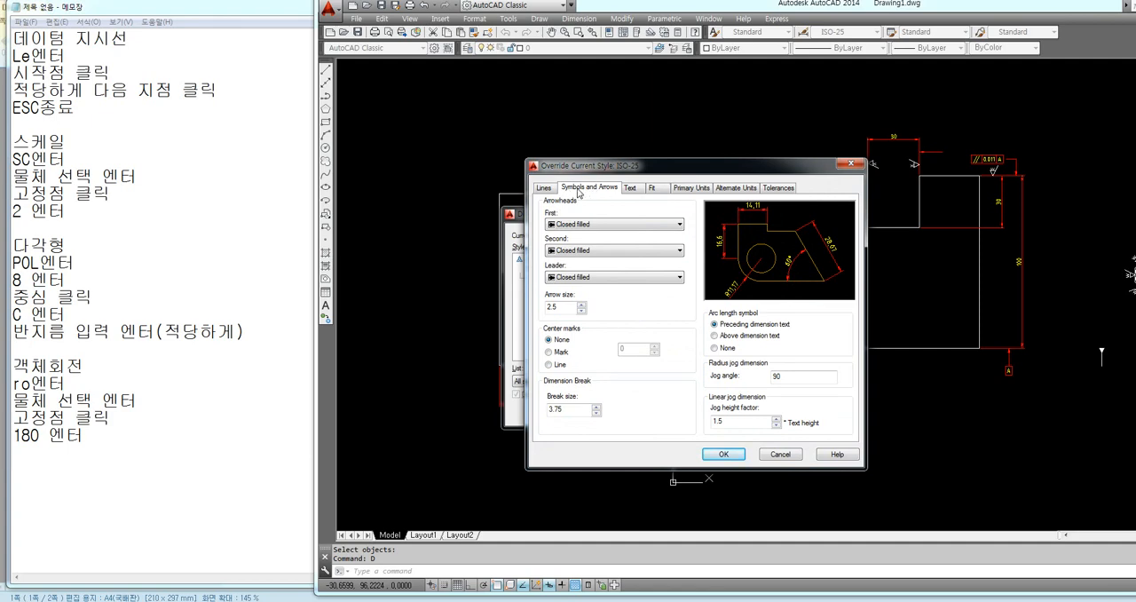
pyautogui.click(557, 281)
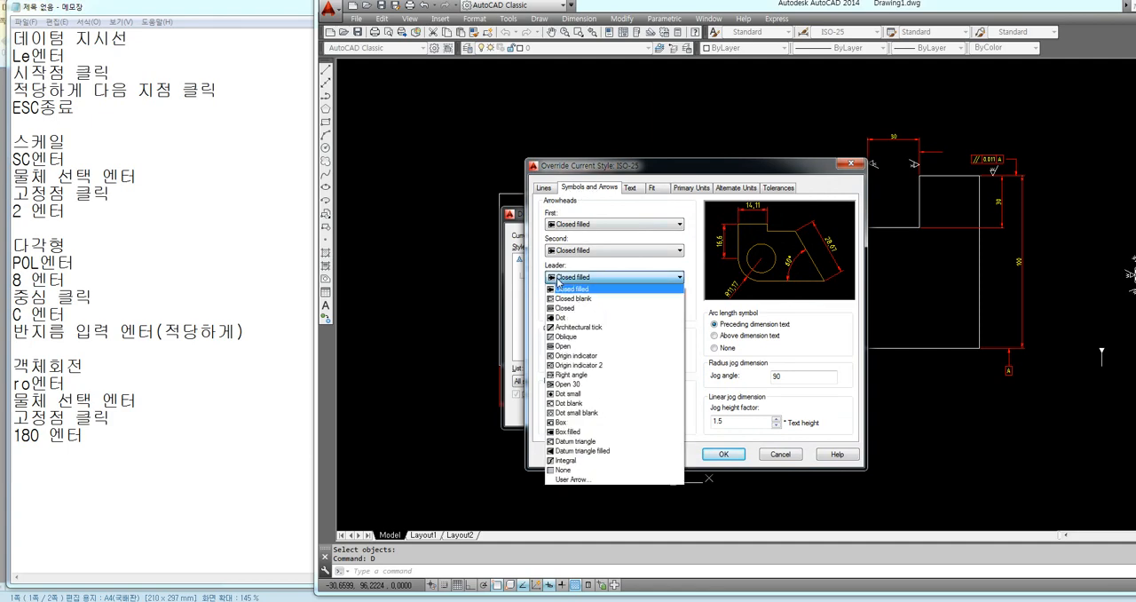
pyautogui.click(584, 455)
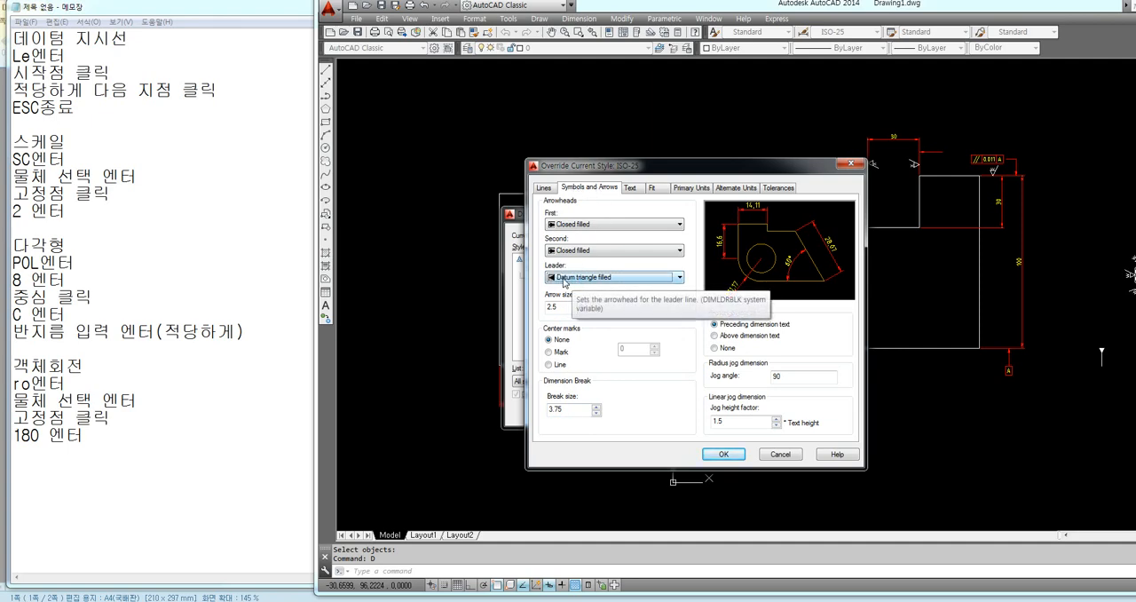
pyautogui.click(723, 454)
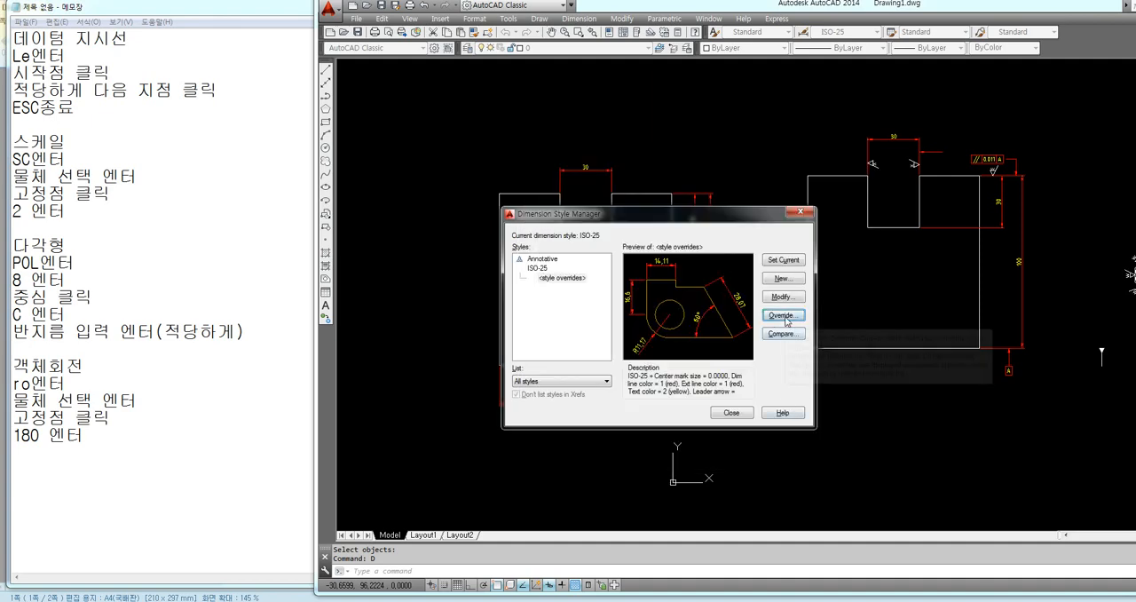
pyautogui.click(731, 413)
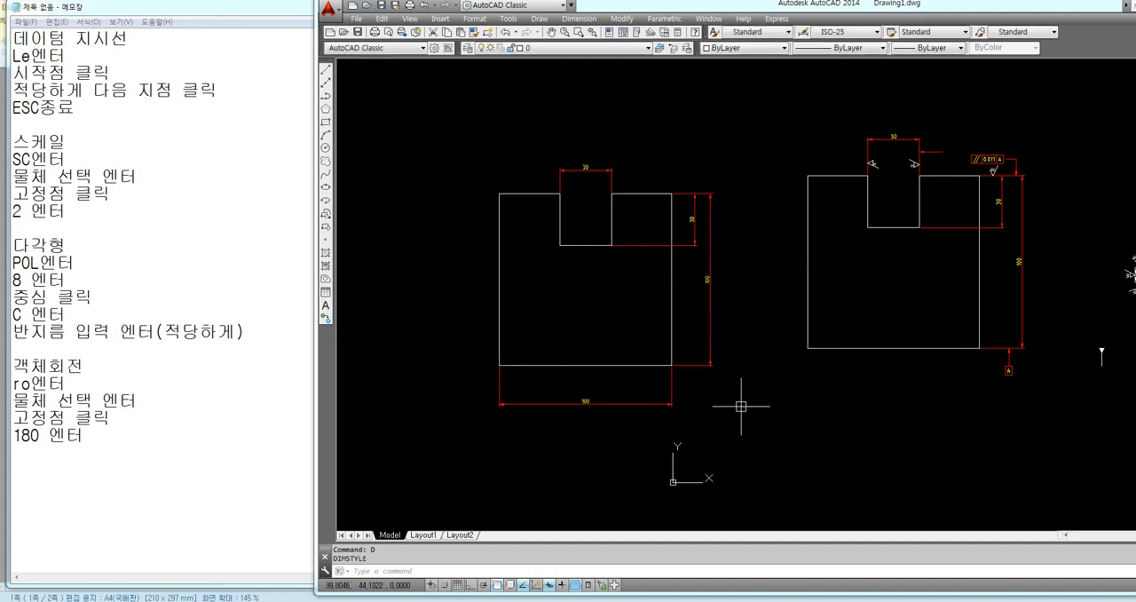
# Following the datum leader notes, draw a vertical QLEADER about 8.6 units down from the 100 height dimension's lower extension line, with Ortho on and no text
pyautogui.moveTo(12, 55); pyautogui.dragTo(77, 108)
pyautogui.click(685, 373)
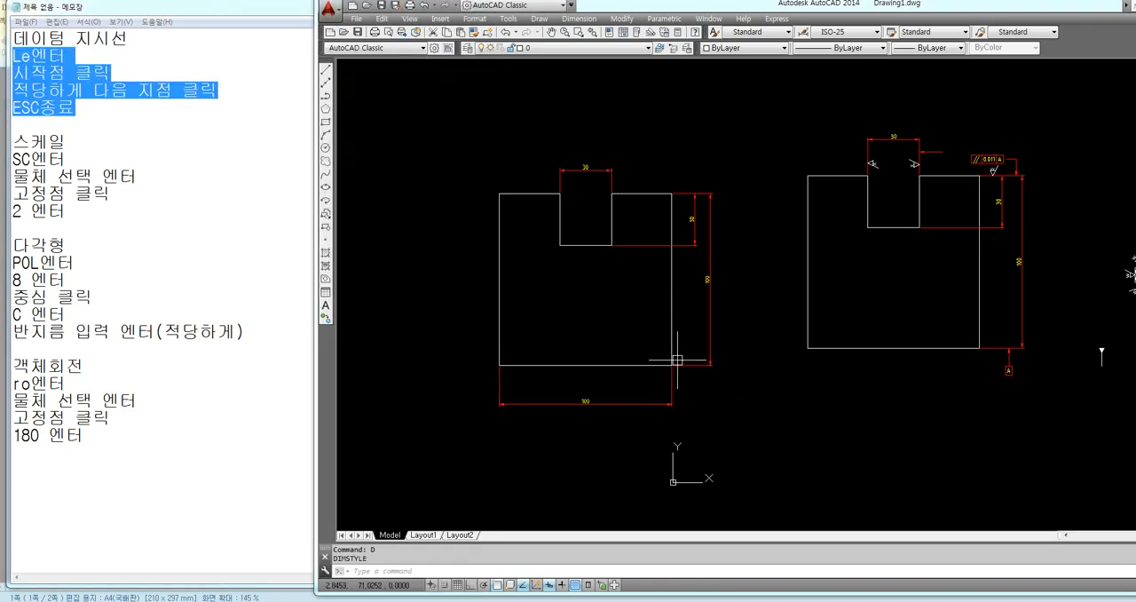
pyautogui.scroll(2, 672, 355)
pyautogui.write('LE')
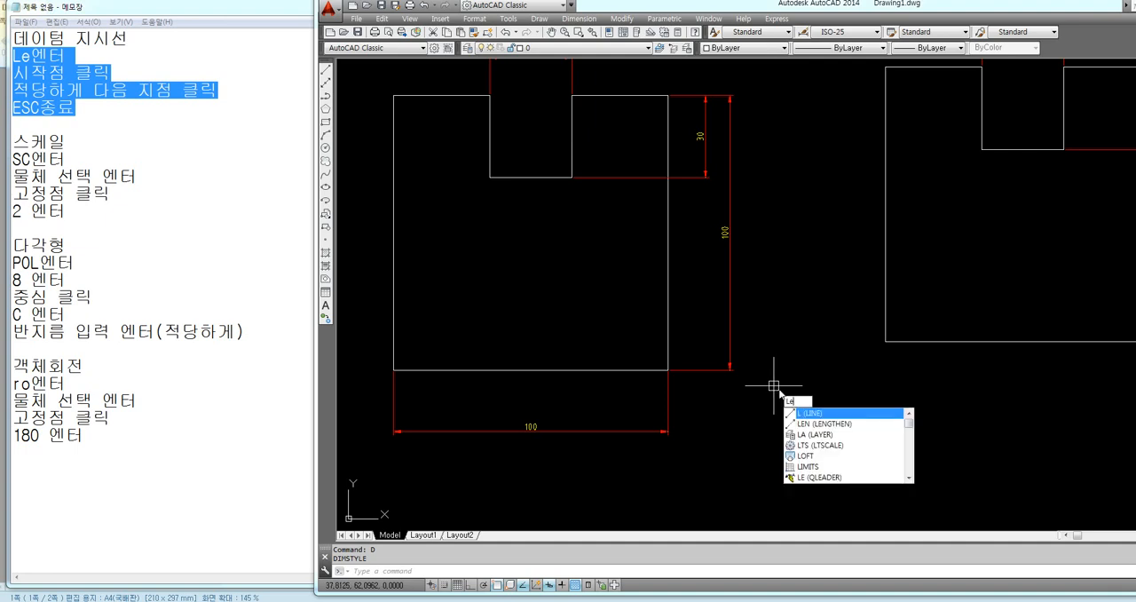
pyautogui.press('Return')
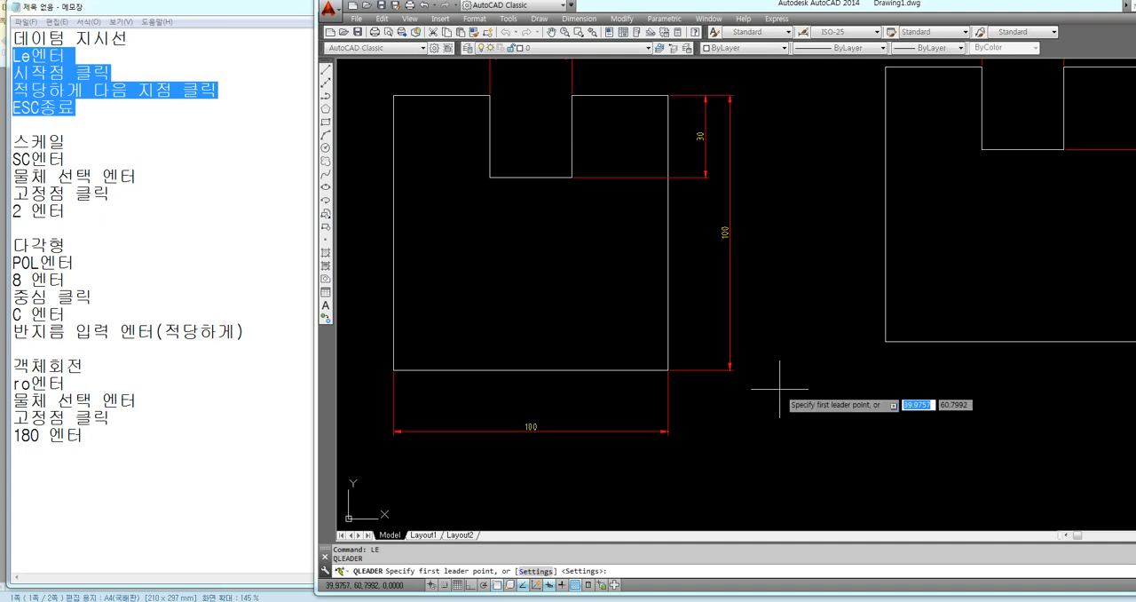
pyautogui.click(708, 371)
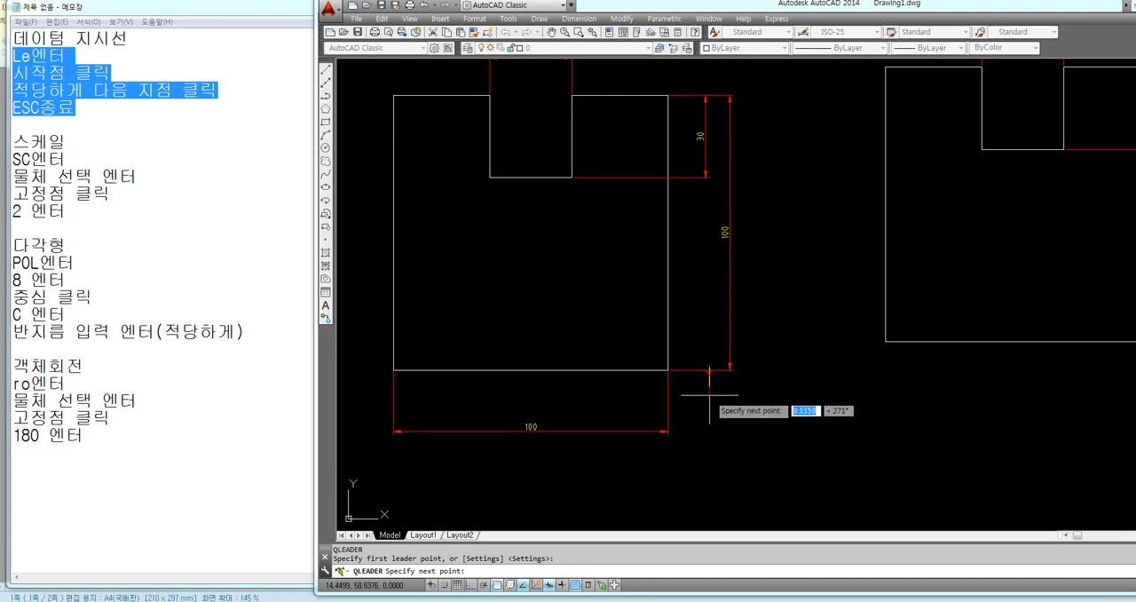
pyautogui.press('F8')
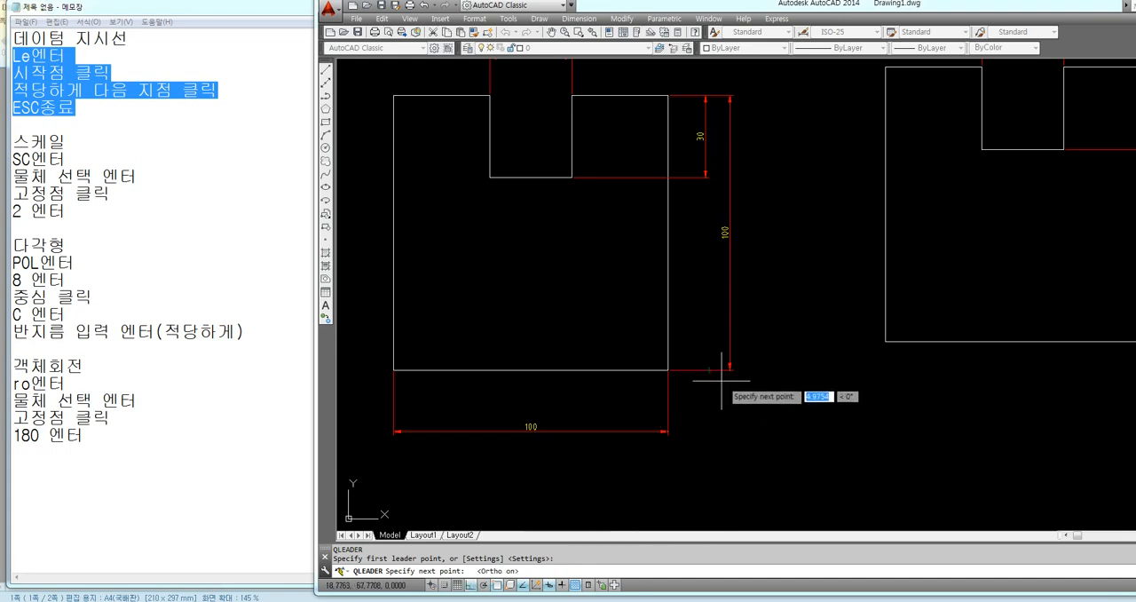
pyautogui.scroll(4, 710, 388)
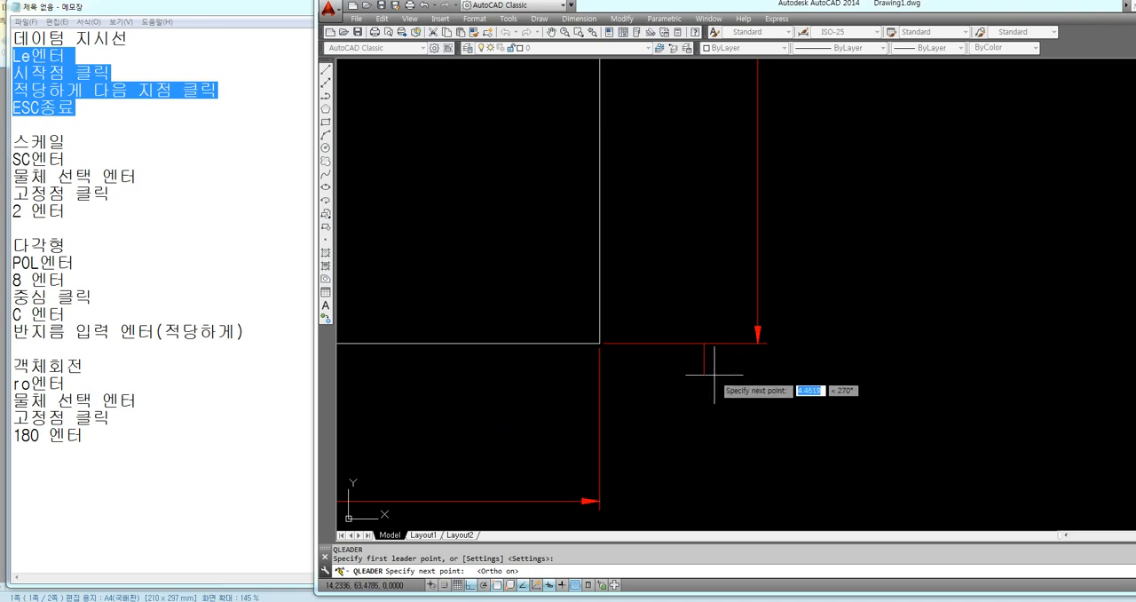
pyautogui.click(715, 404)
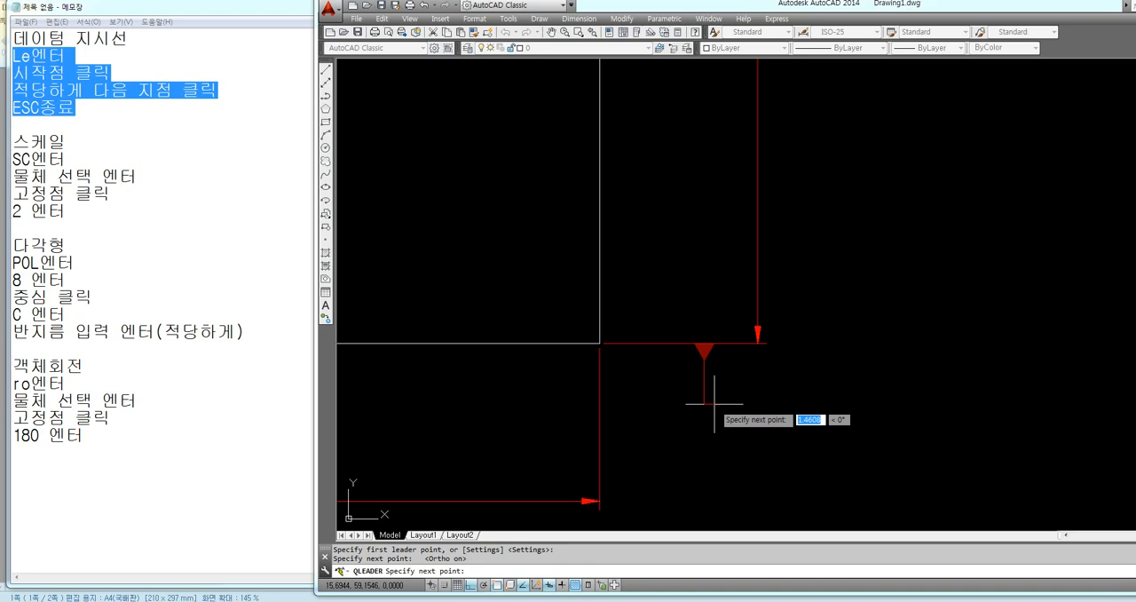
pyautogui.press('Escape')
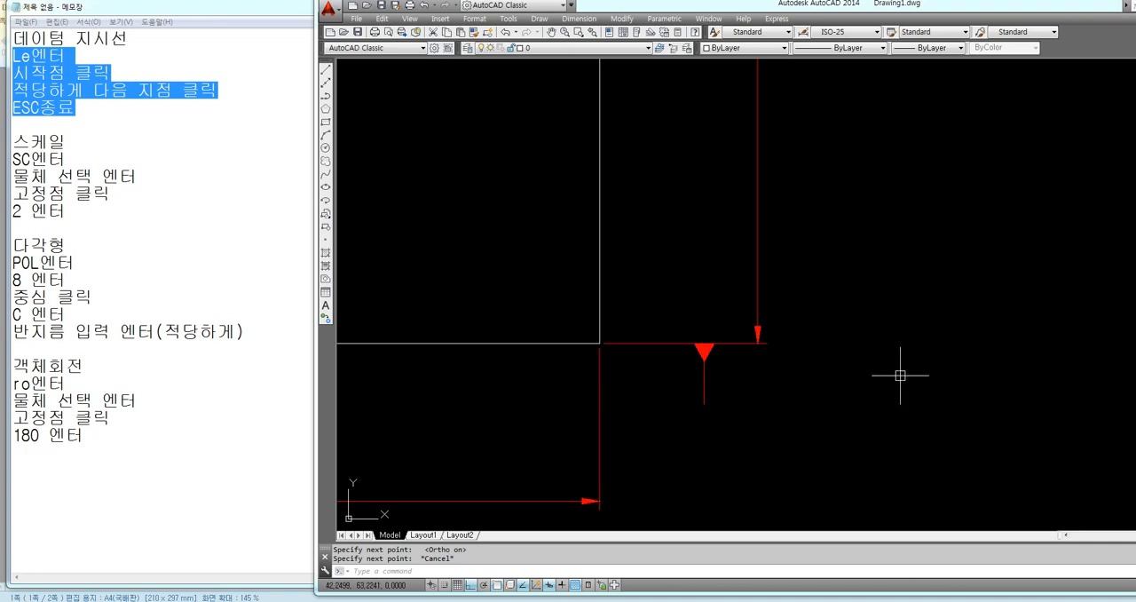
pyautogui.scroll(-5, 811, 374)
pyautogui.scroll(3, 793, 407)
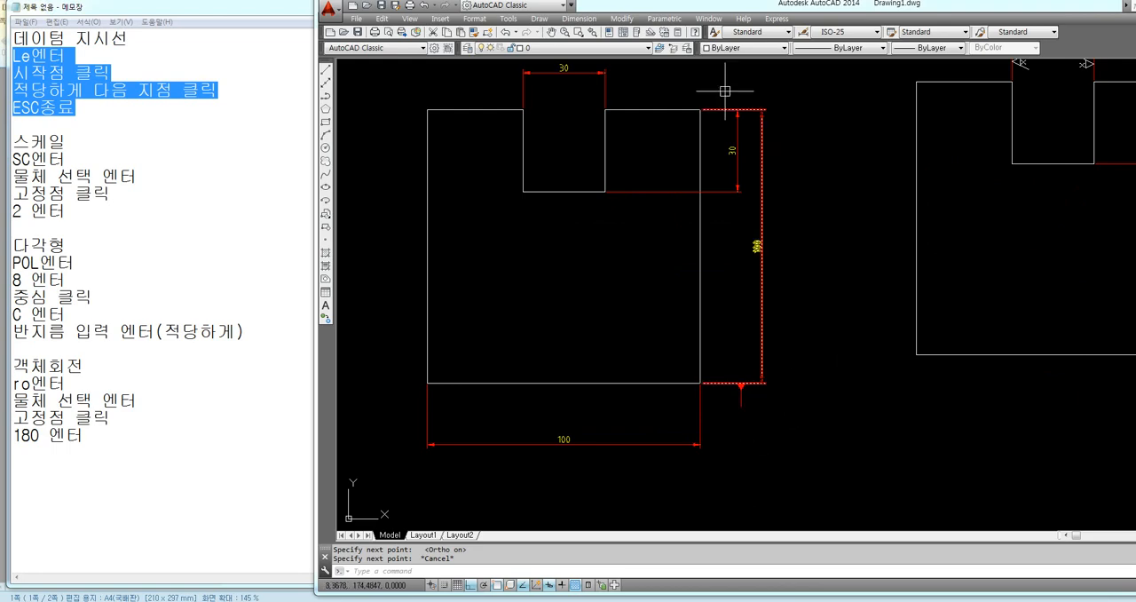
# Create a geometric tolerance frame with Datum 1 set to A and place it below and beside the lower datum leader
pyautogui.click(580, 19)
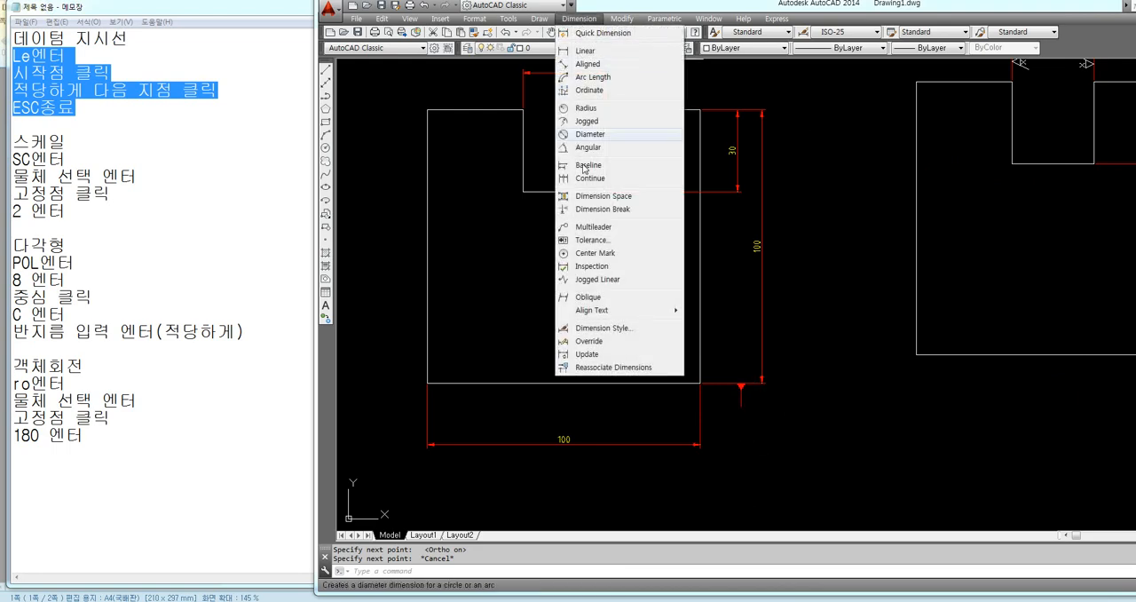
pyautogui.click(599, 241)
pyautogui.moveTo(808, 242); pyautogui.dragTo(769, 203)
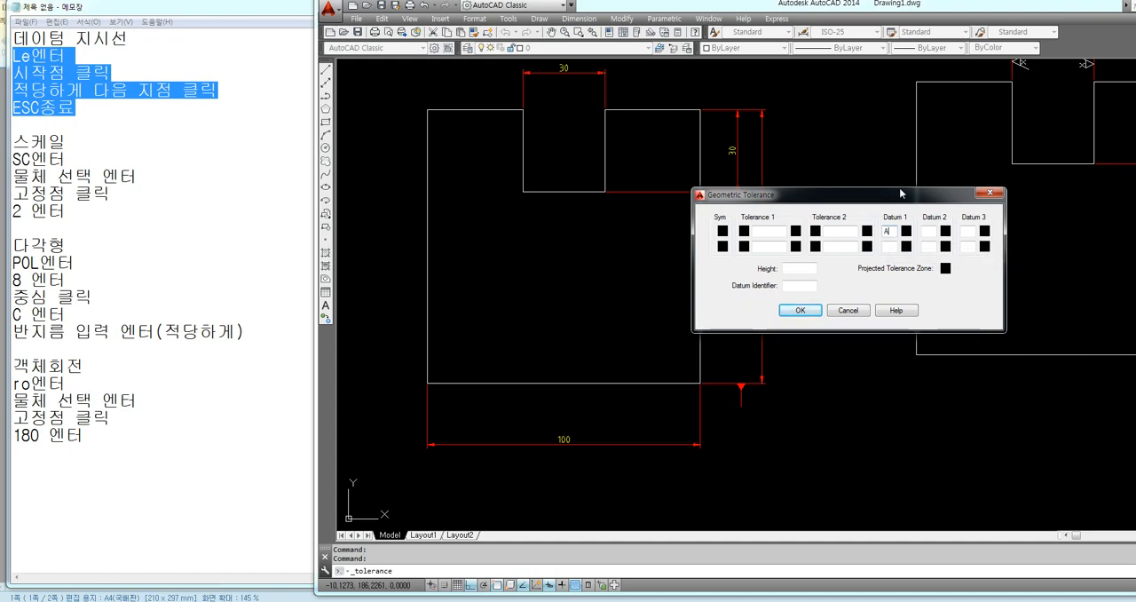
pyautogui.click(802, 310)
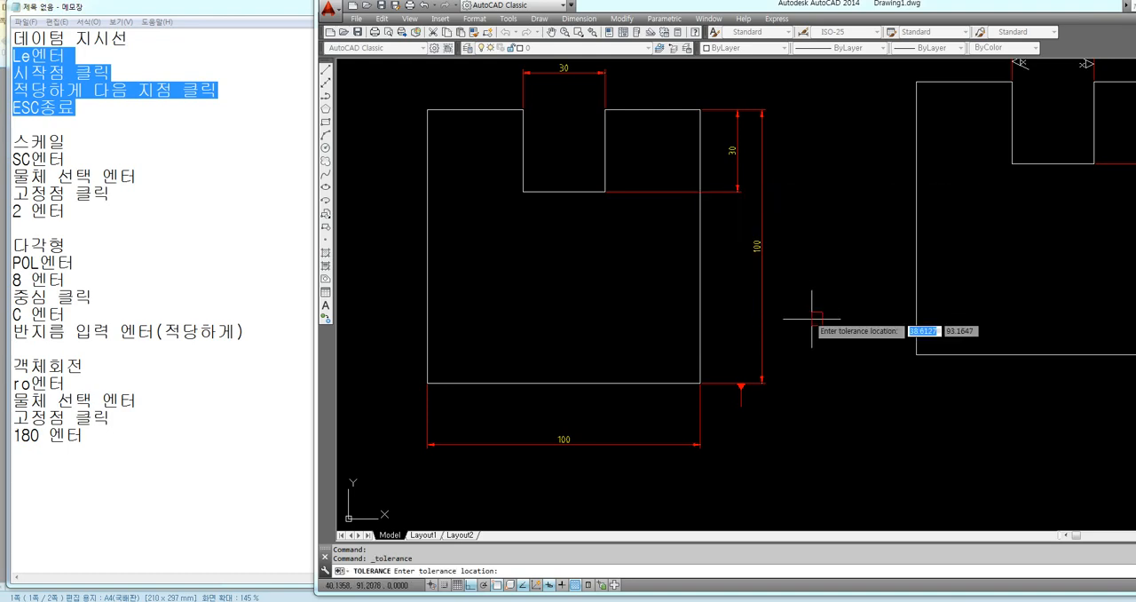
pyautogui.click(797, 445)
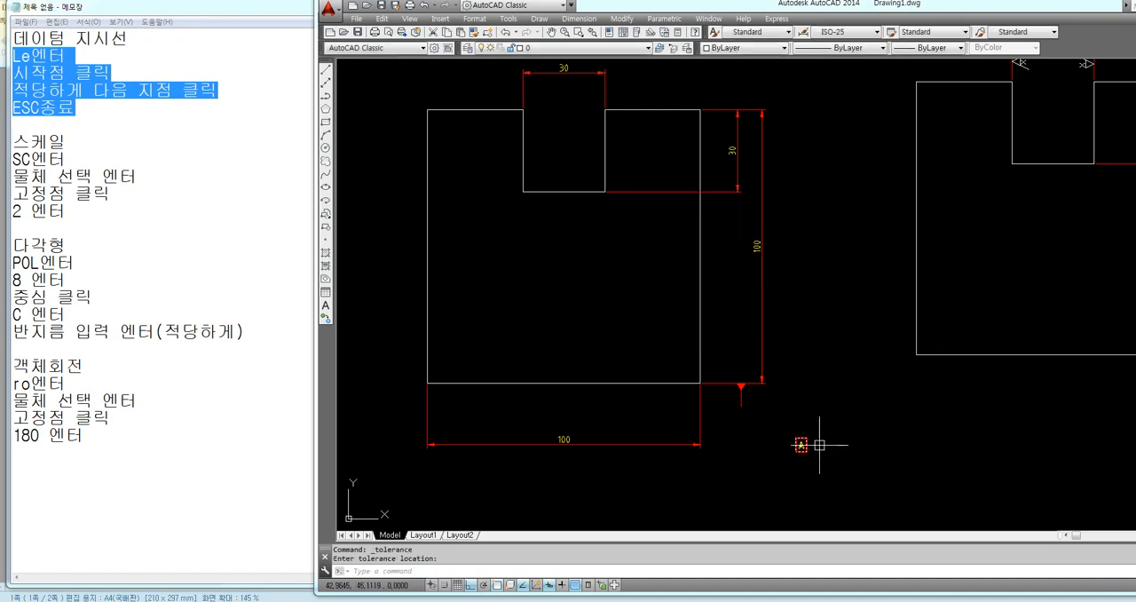
# Move the A frame by its top edge's midpoint onto the free end of the lower datum leader
pyautogui.write('M')
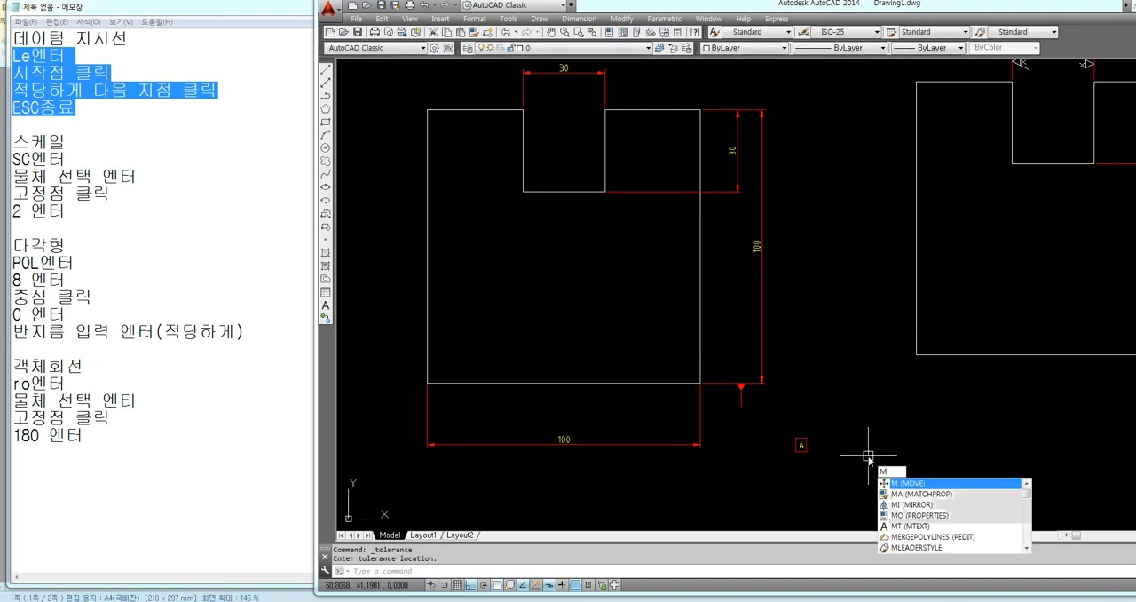
pyautogui.press('Return')
pyautogui.click(801, 447)
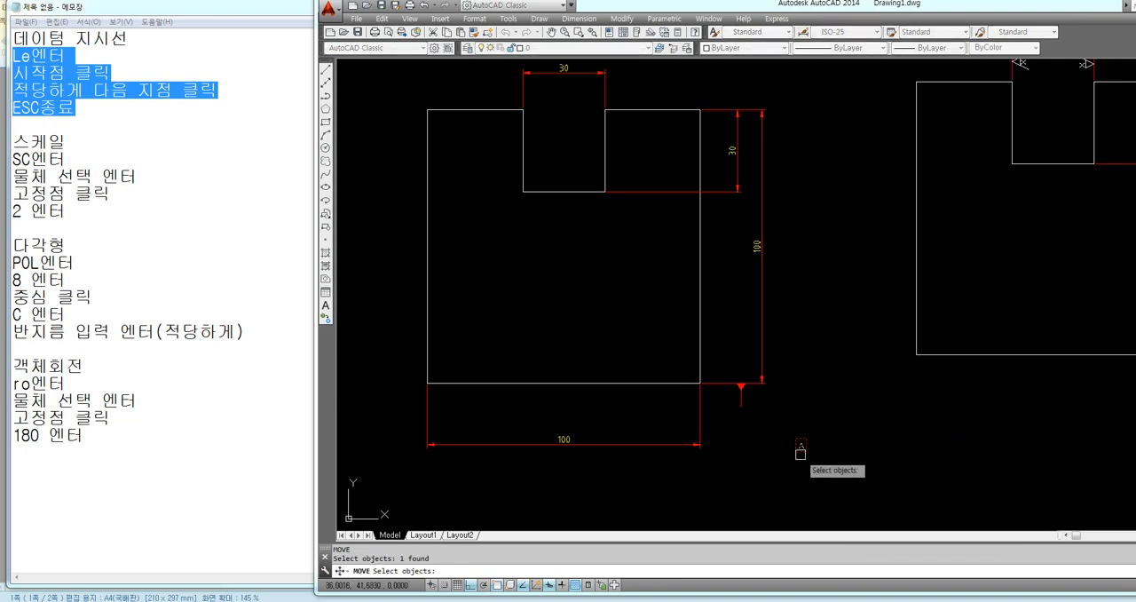
pyautogui.press('Return')
pyautogui.scroll(4, 810, 464)
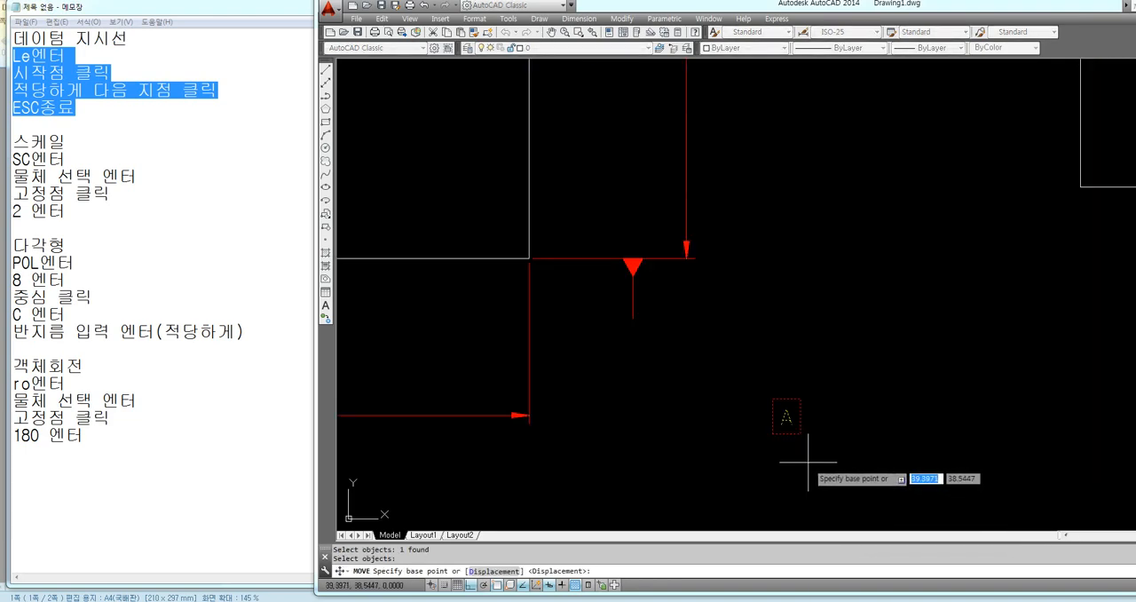
pyautogui.click(786, 400)
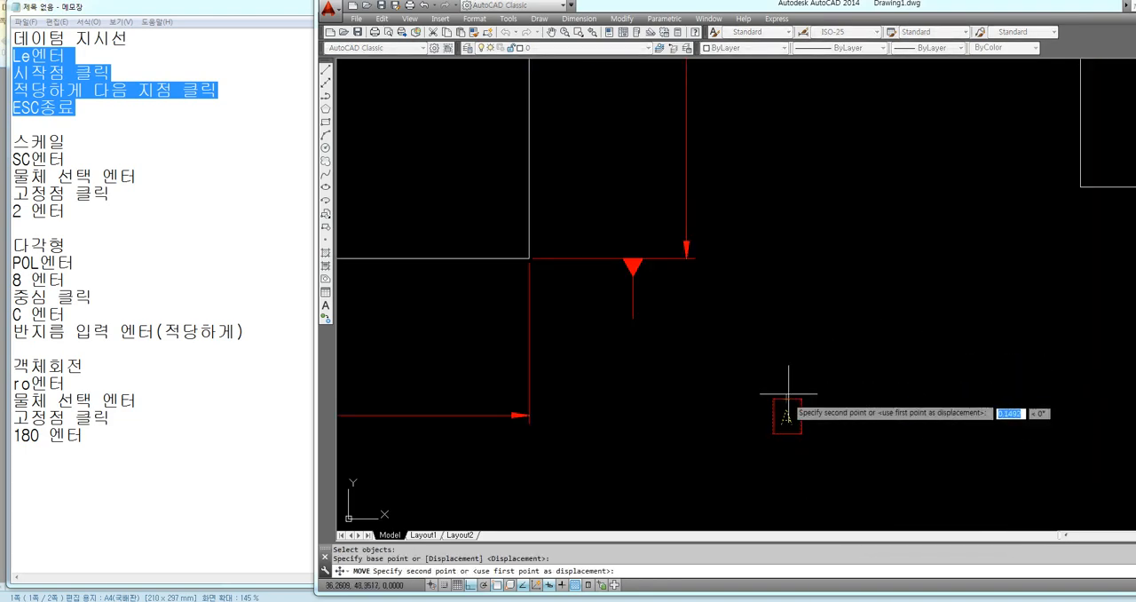
pyautogui.click(633, 318)
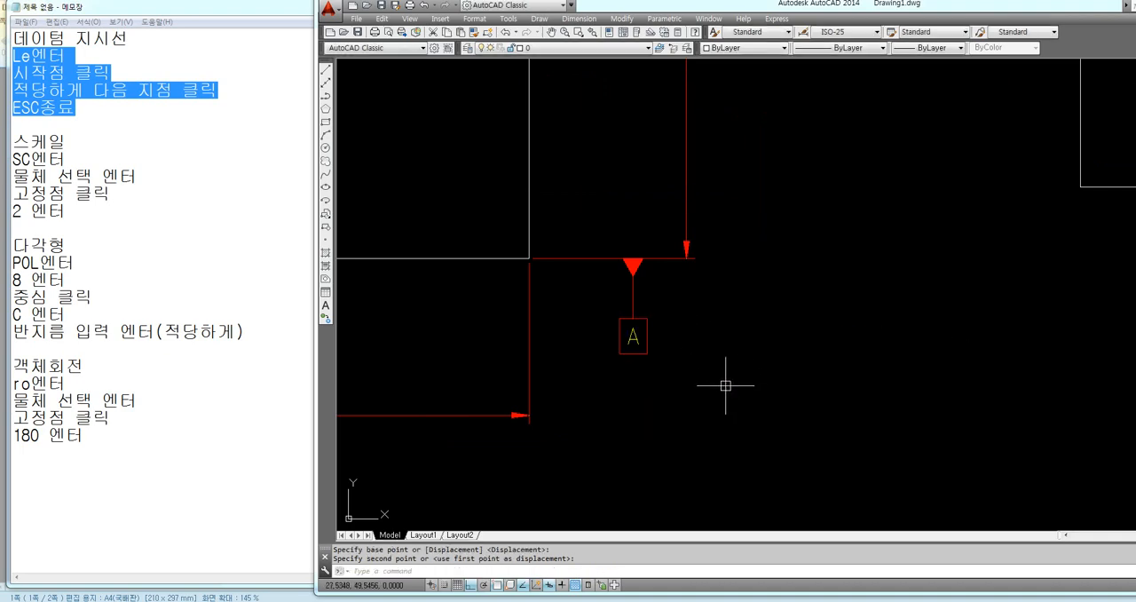
# Draw a vertical QLEADER about 9 units up from the 100 height dimension's upper extension line, without text
pyautogui.scroll(-4, 726, 385)
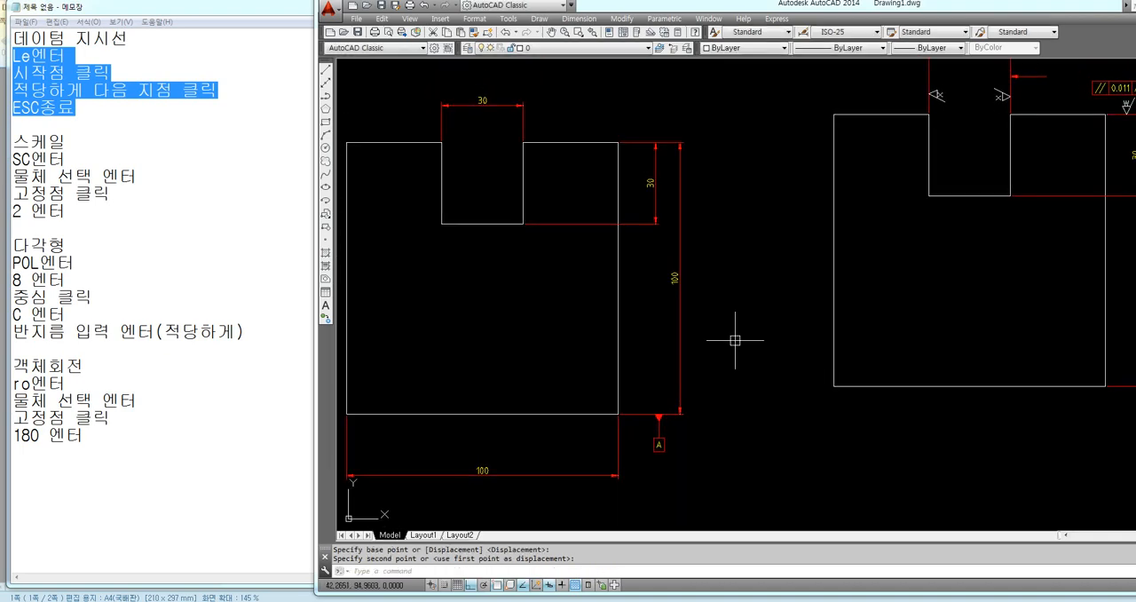
pyautogui.write('LE')
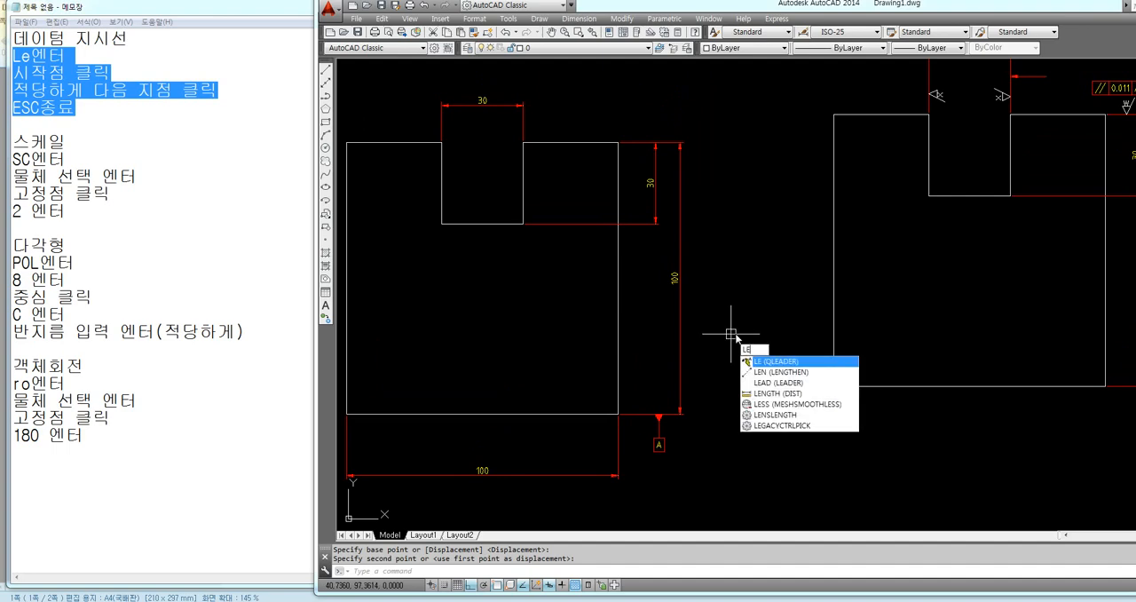
pyautogui.press('Return')
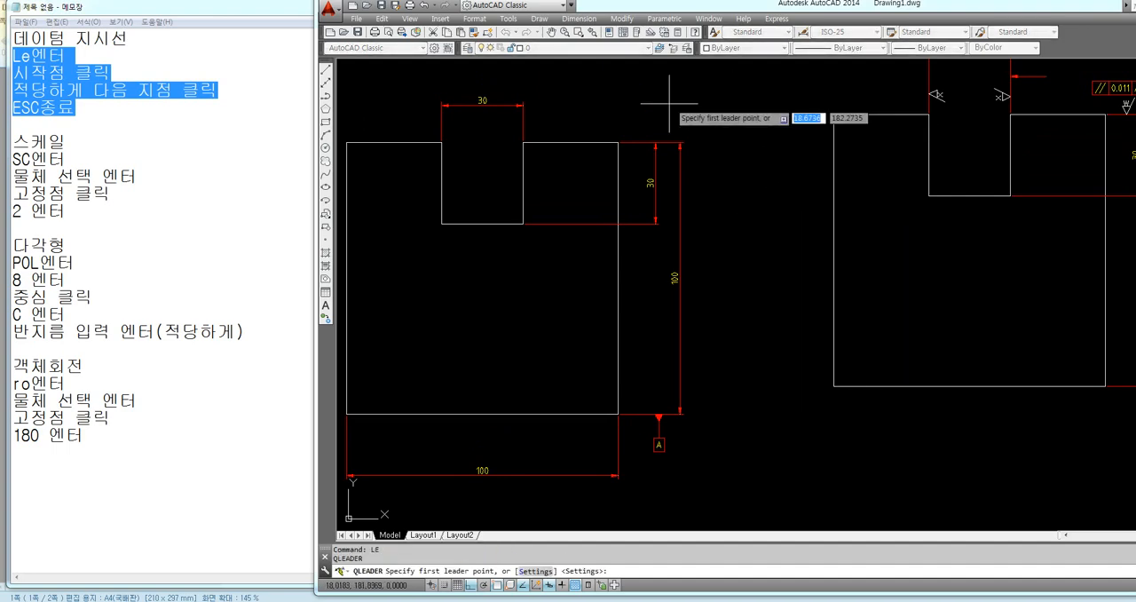
pyautogui.click(641, 134)
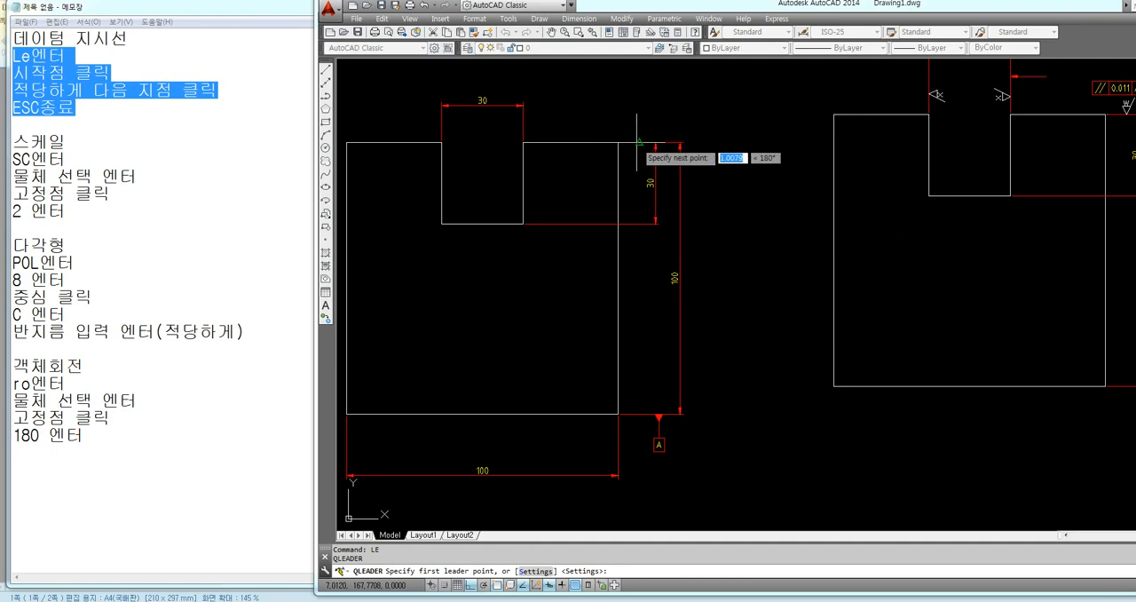
pyautogui.click(639, 117)
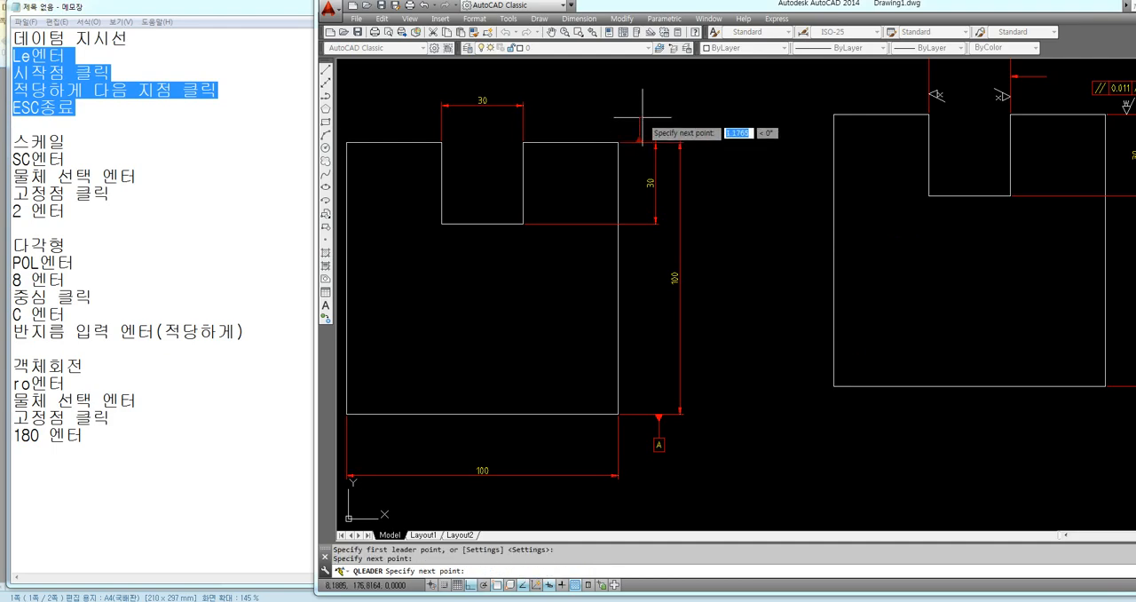
pyautogui.press('Escape')
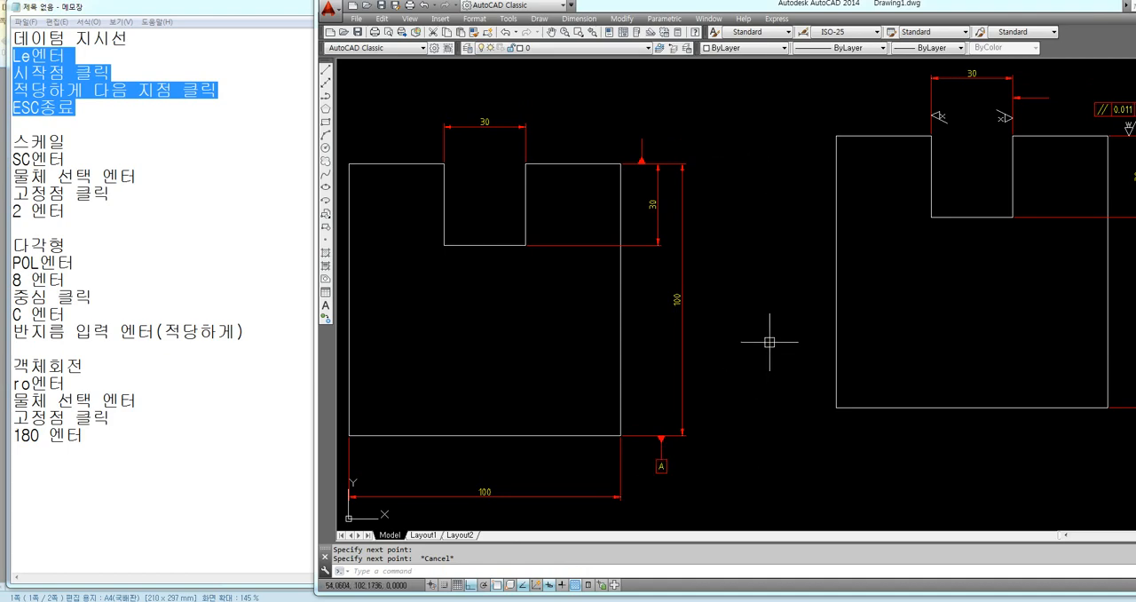
# Switch the workspace to Drafting & Annotation, close the Design Feed palette, and reposition the drawing window beside the notes
pyautogui.moveTo(785, 9); pyautogui.dragTo(553, 9)
pyautogui.moveTo(816, 13); pyautogui.dragTo(783, 14)
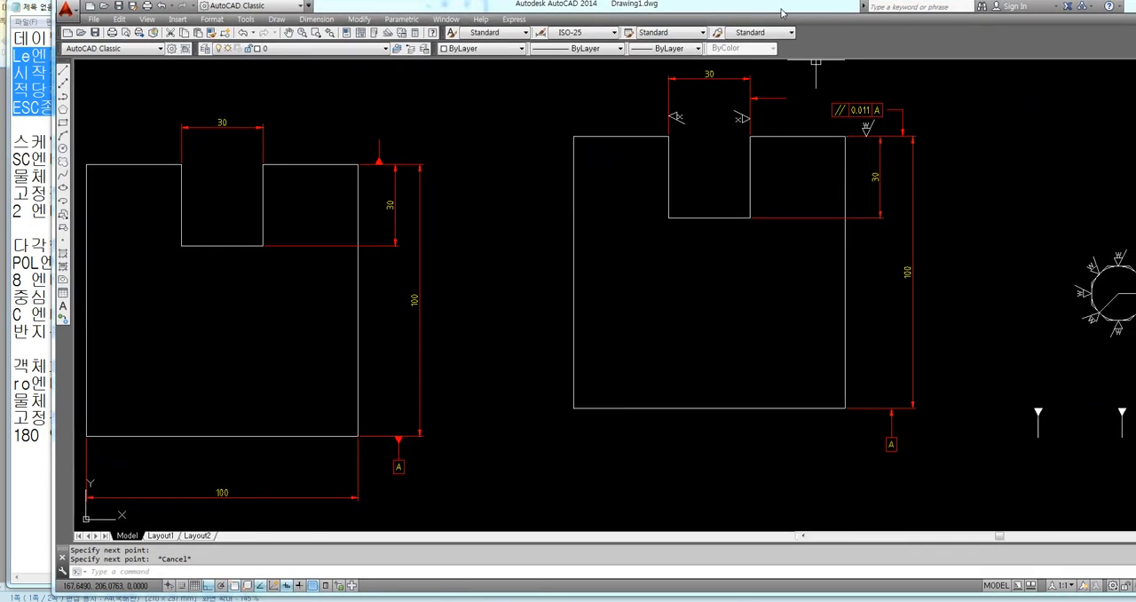
pyautogui.click(1108, 588)
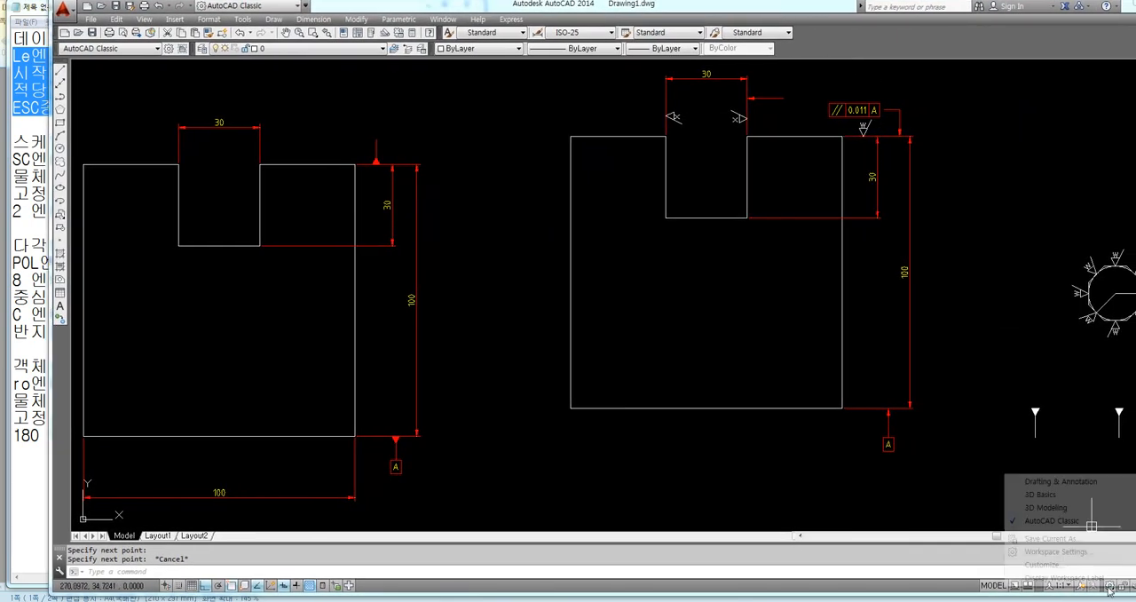
pyautogui.click(1067, 482)
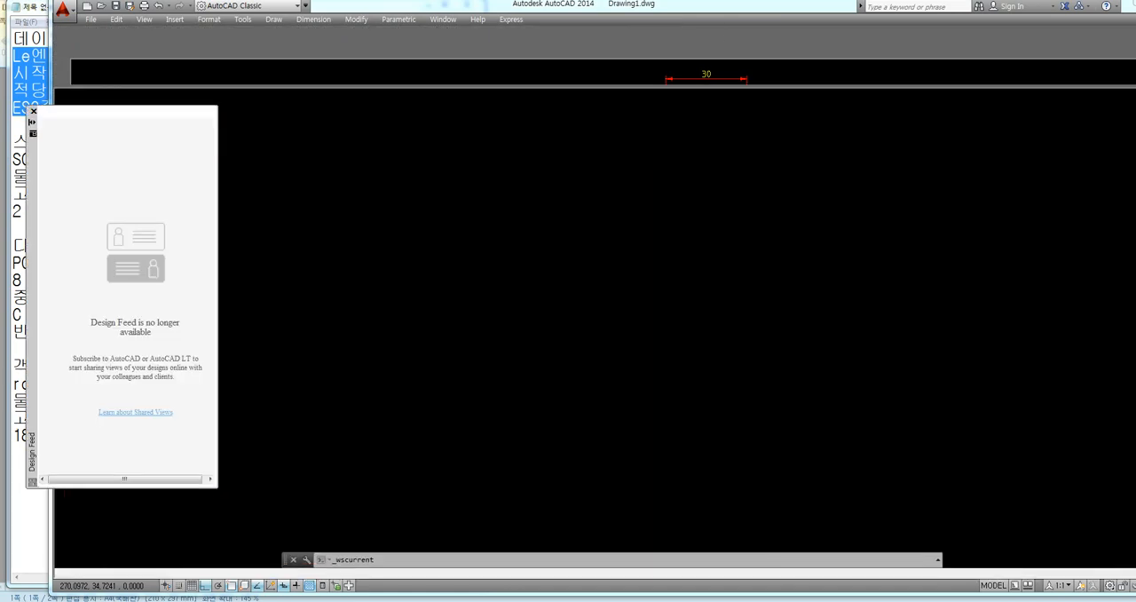
pyautogui.click(31, 113)
pyautogui.moveTo(339, 7); pyautogui.dragTo(547, 7)
# Create a geometric tolerance frame with Datum 1 set to B and place it to the right of the upper datum leader
pyautogui.click(359, 21)
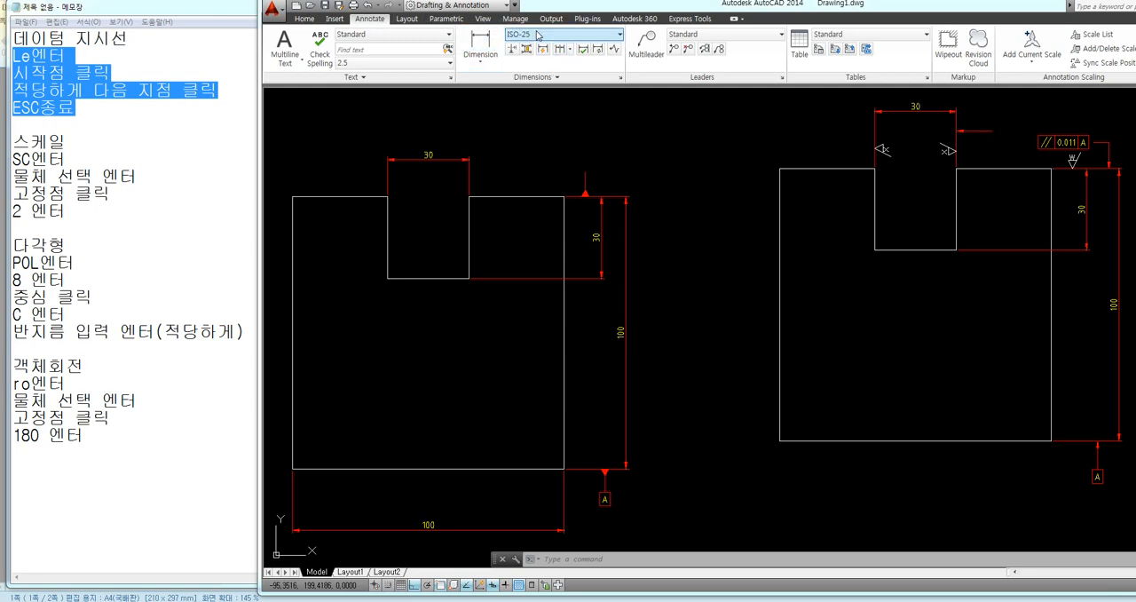
pyautogui.click(540, 79)
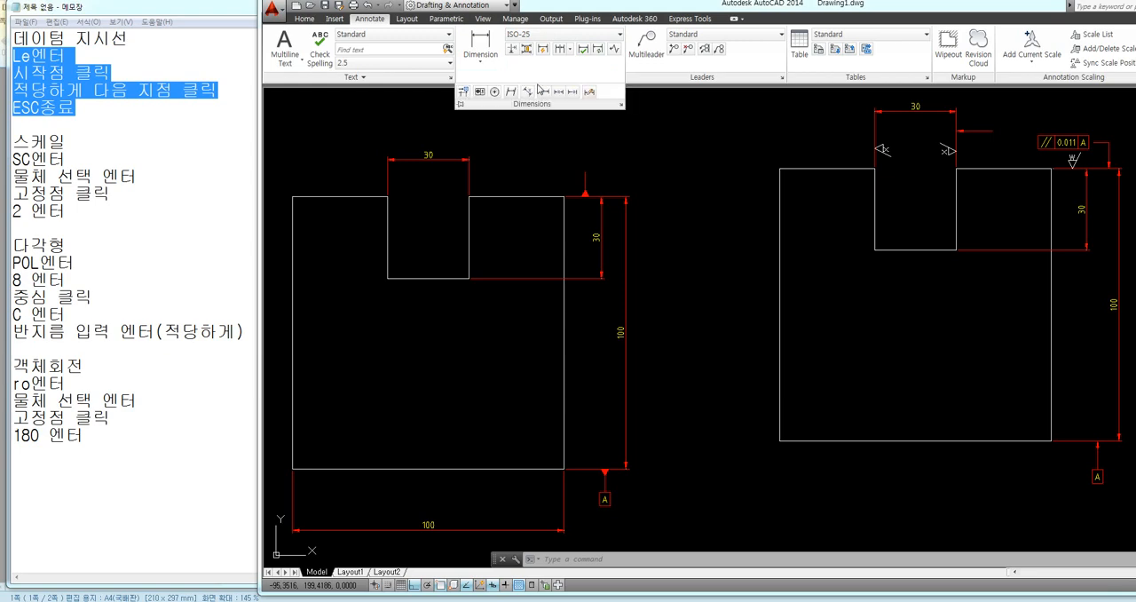
pyautogui.click(479, 92)
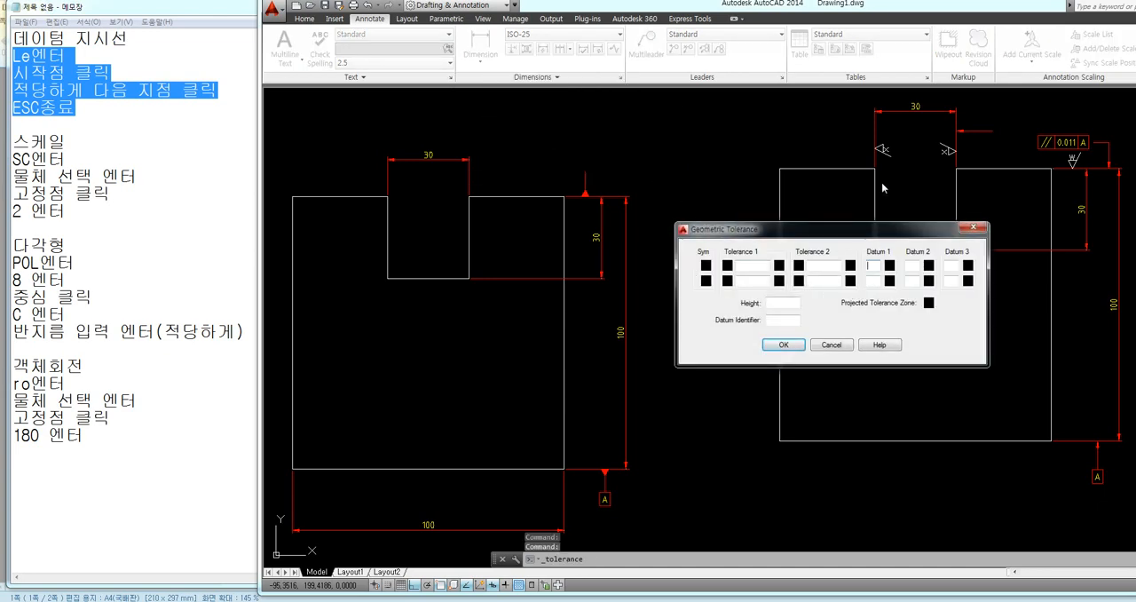
pyautogui.write('B')
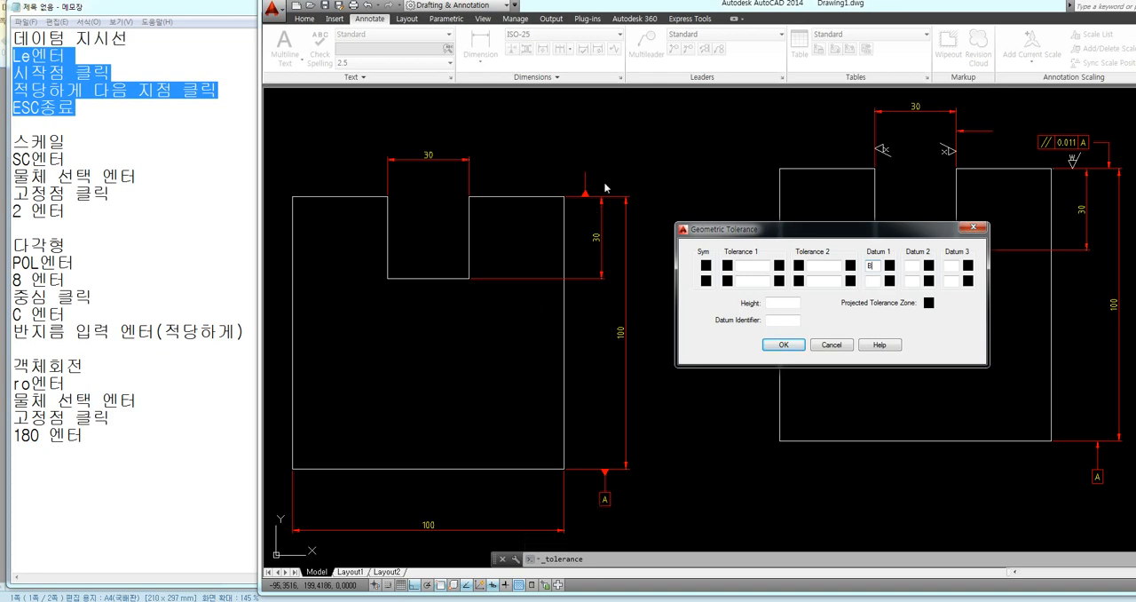
pyautogui.click(785, 346)
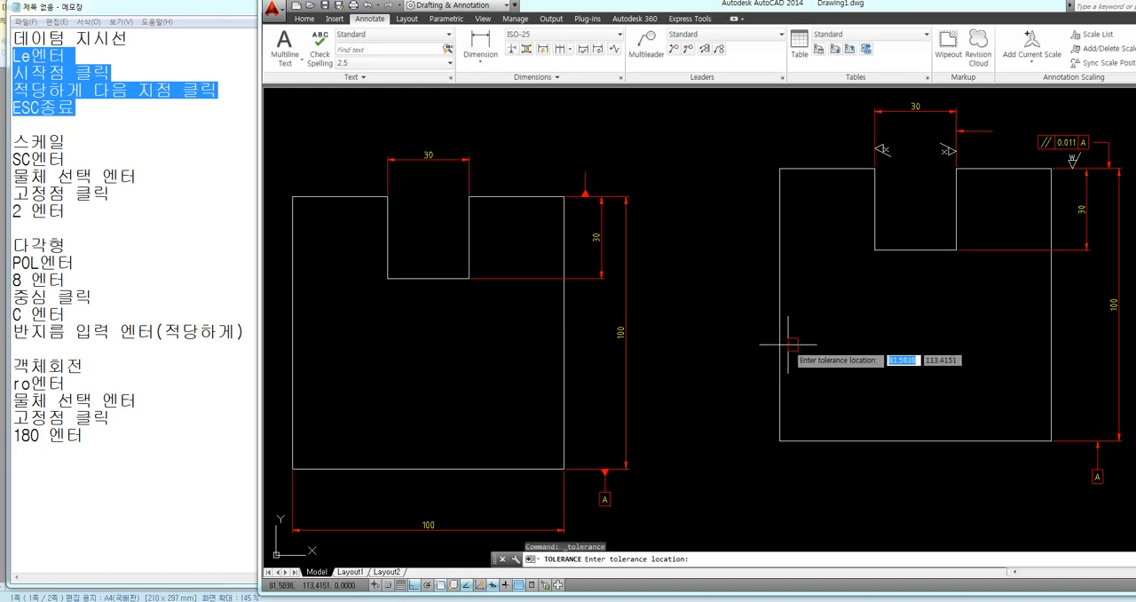
pyautogui.click(674, 172)
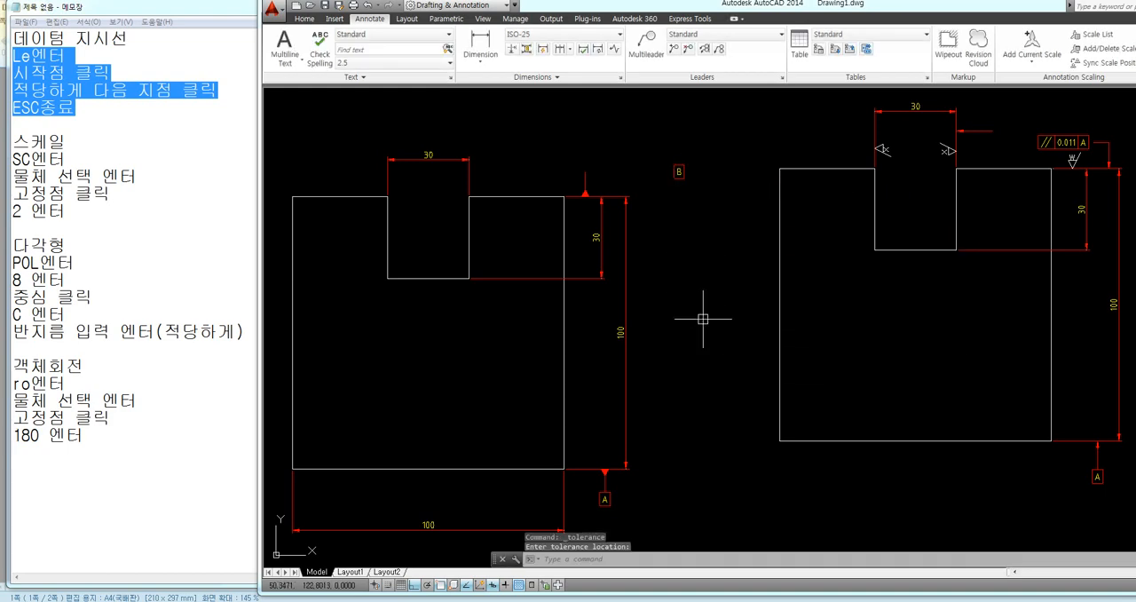
# Move the B frame onto the free upper end of the upper datum leader
pyautogui.write('m')
pyautogui.press('Return')
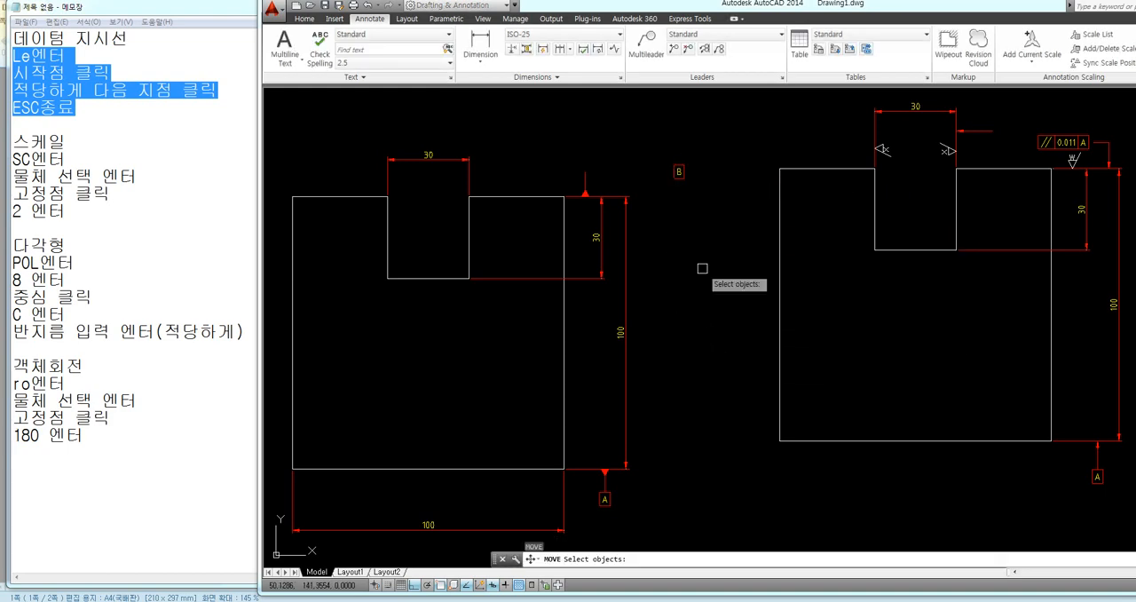
pyautogui.click(679, 172)
pyautogui.press('Return')
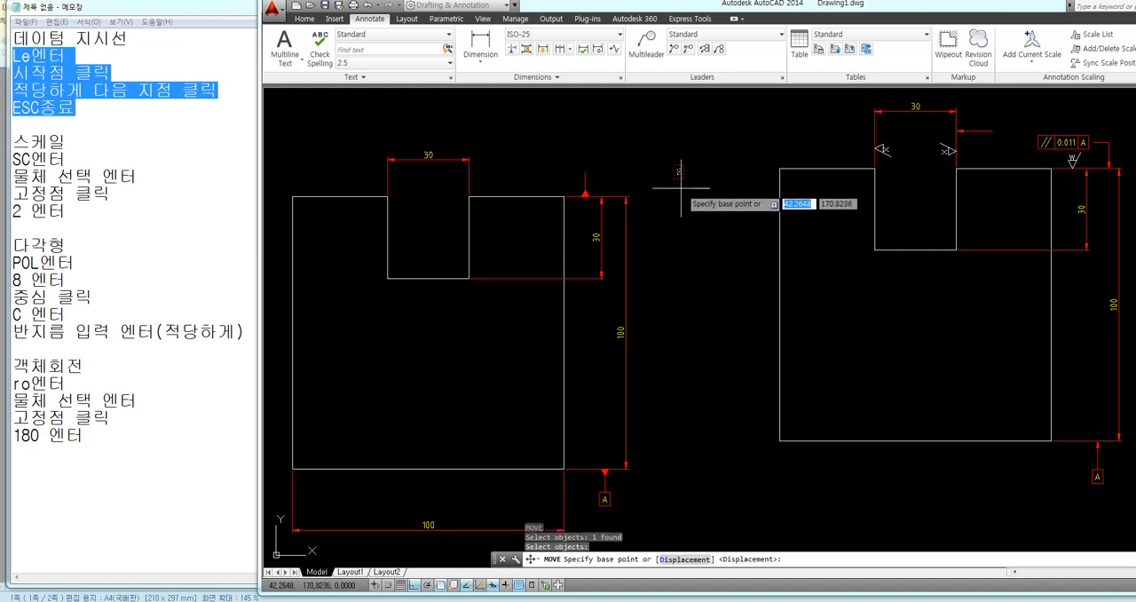
pyautogui.click(679, 171)
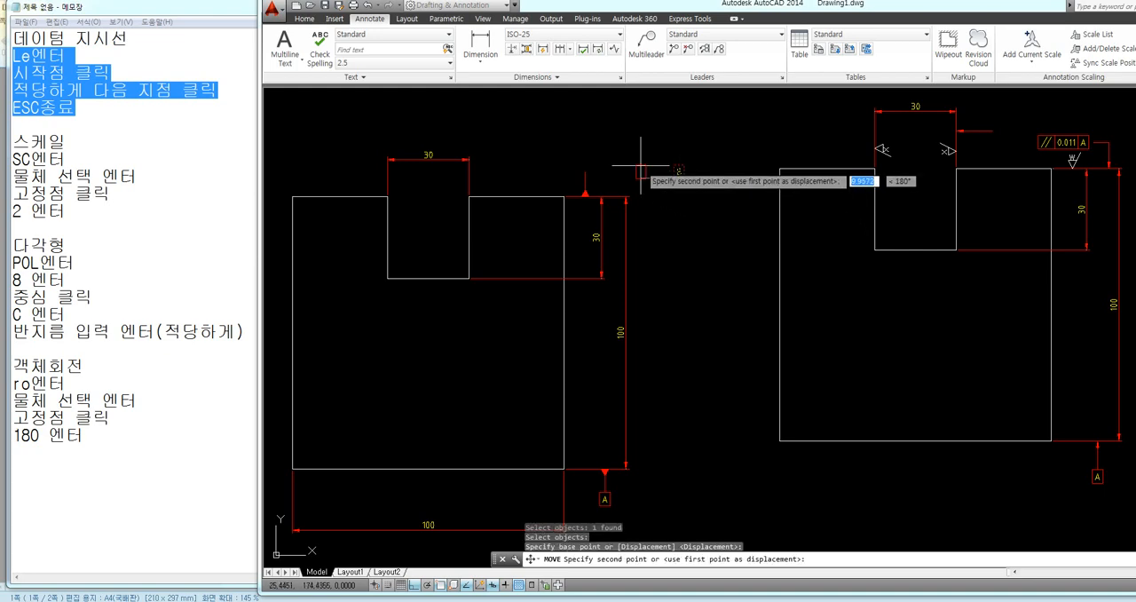
pyautogui.click(586, 167)
# Copy the datum A frame and leader about 7.3 units right, from the triangle's base to the 100 height dimension's lower arrow tip
pyautogui.moveTo(686, 292); pyautogui.dragTo(728, 282, button='middle')
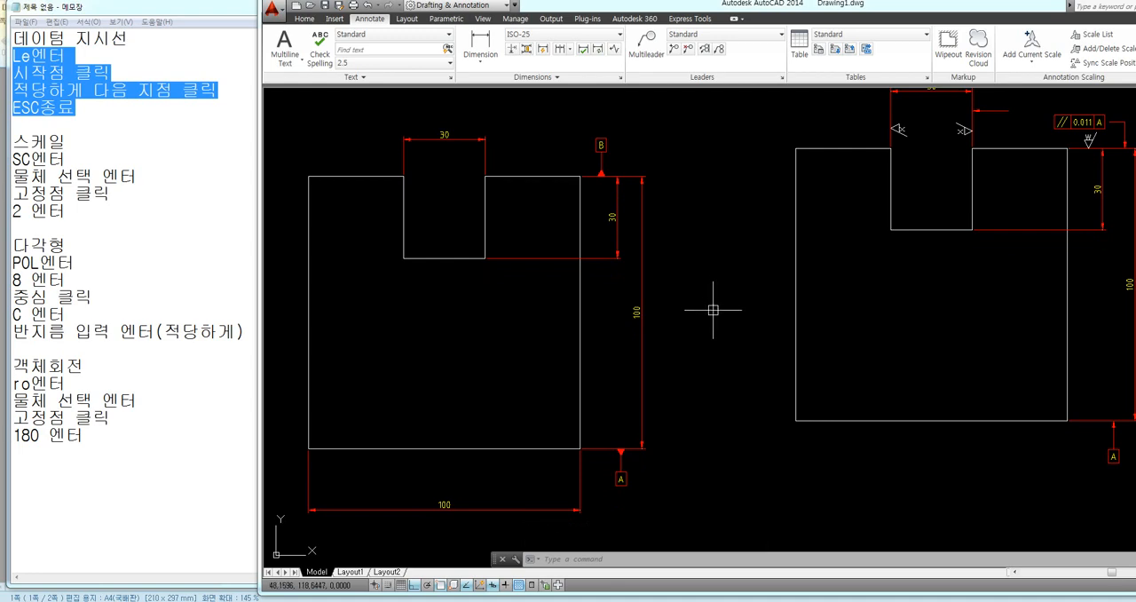
pyautogui.scroll(-1, 711, 279)
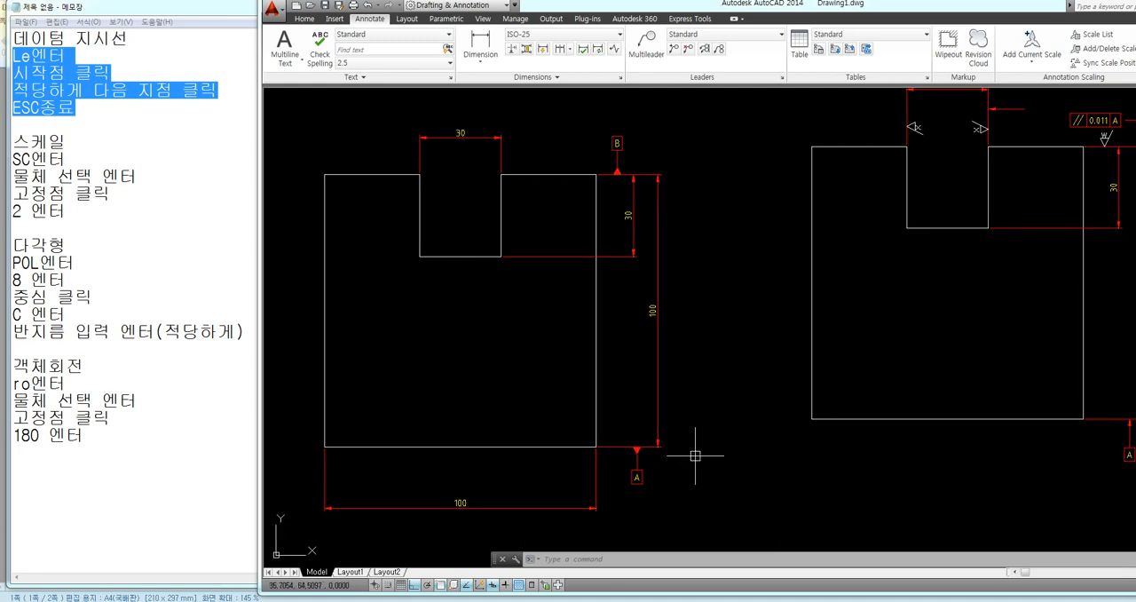
pyautogui.scroll(4, 649, 508)
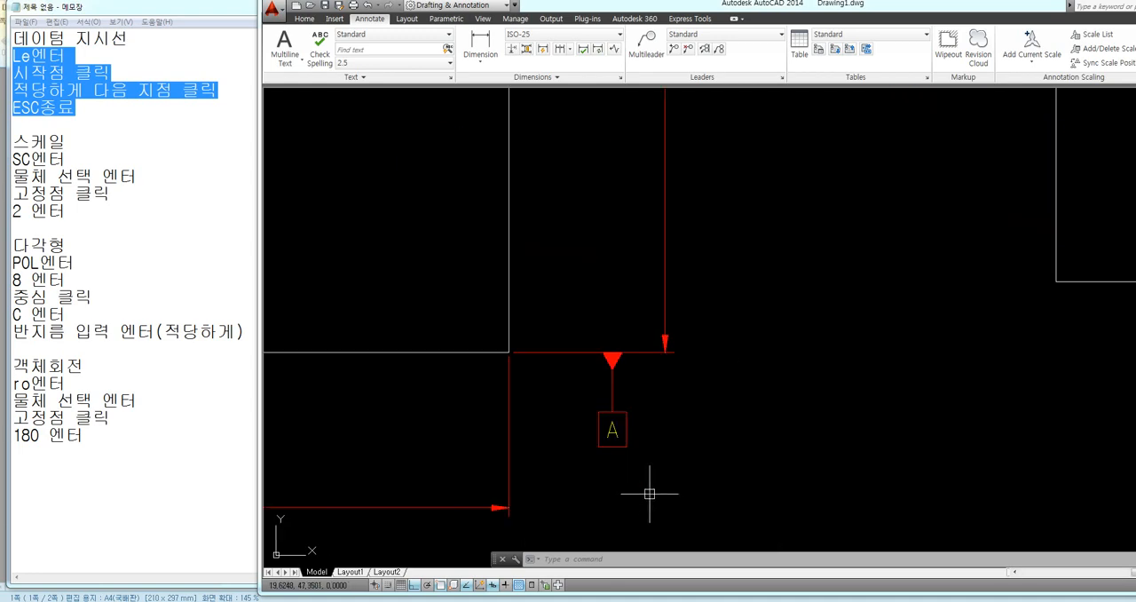
pyautogui.write('co')
pyautogui.press('Return')
pyautogui.click(627, 393)
pyautogui.click(609, 384)
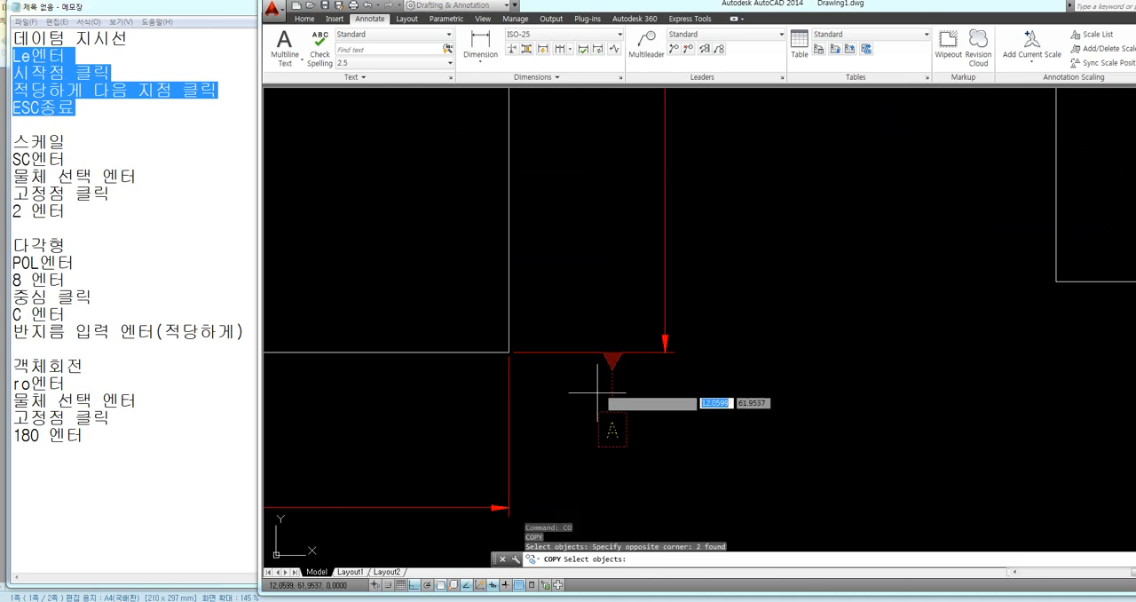
pyautogui.press('Return')
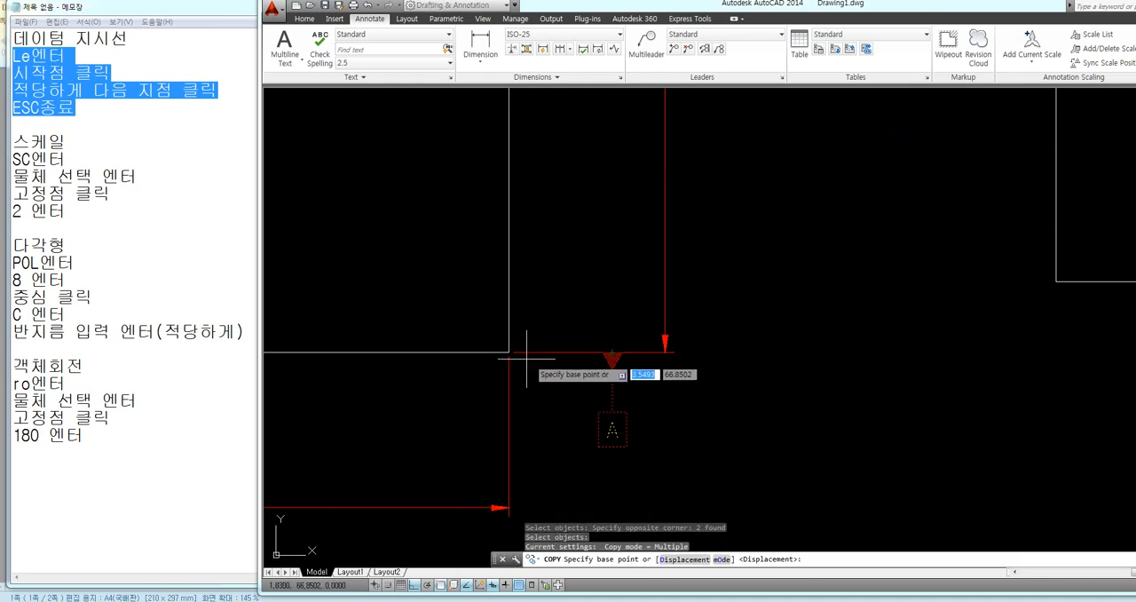
pyautogui.click(614, 354)
pyautogui.click(665, 356)
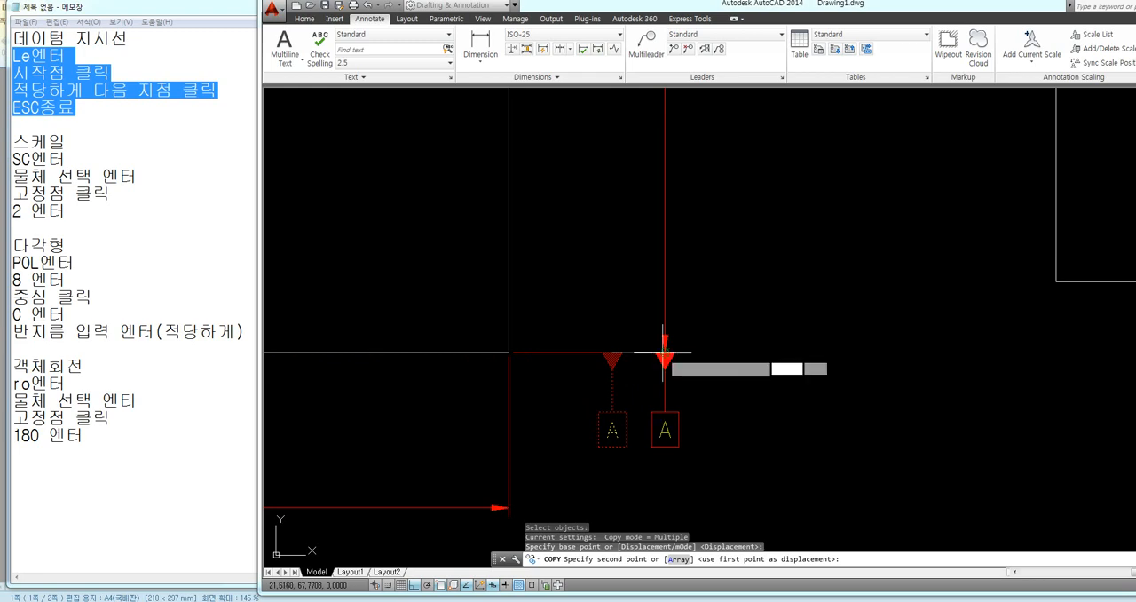
pyautogui.press('Escape')
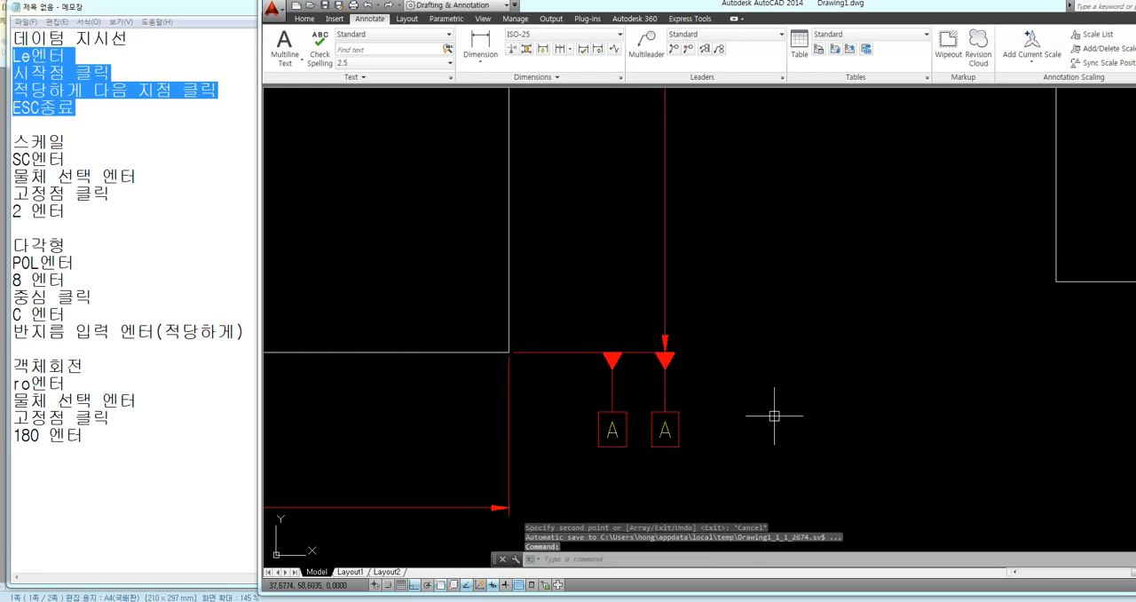
pyautogui.scroll(-4, 766, 420)
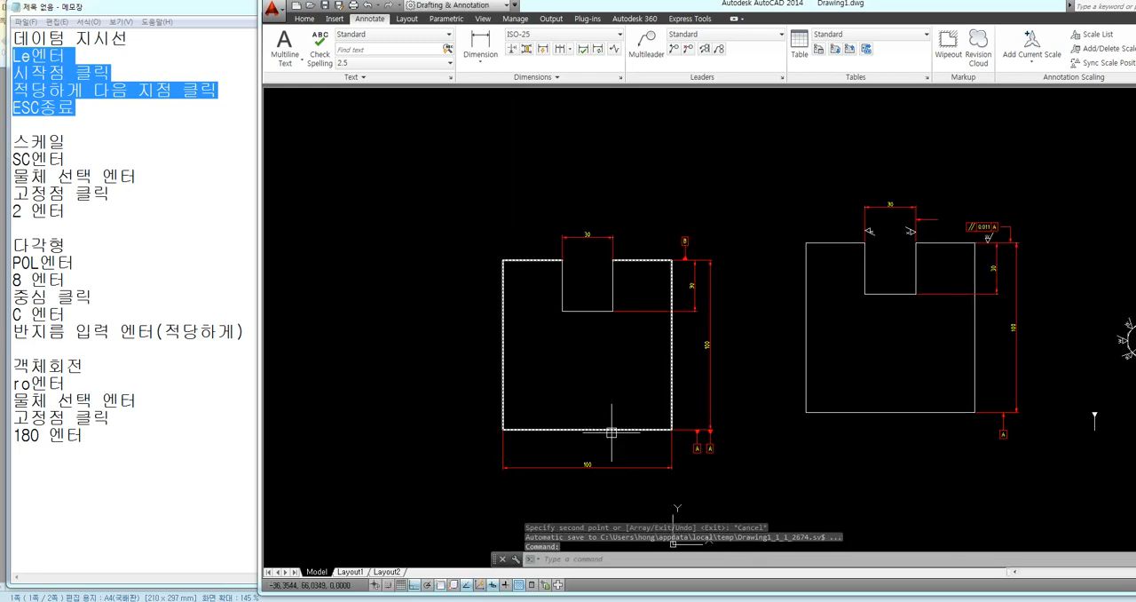
pyautogui.scroll(3, 695, 420)
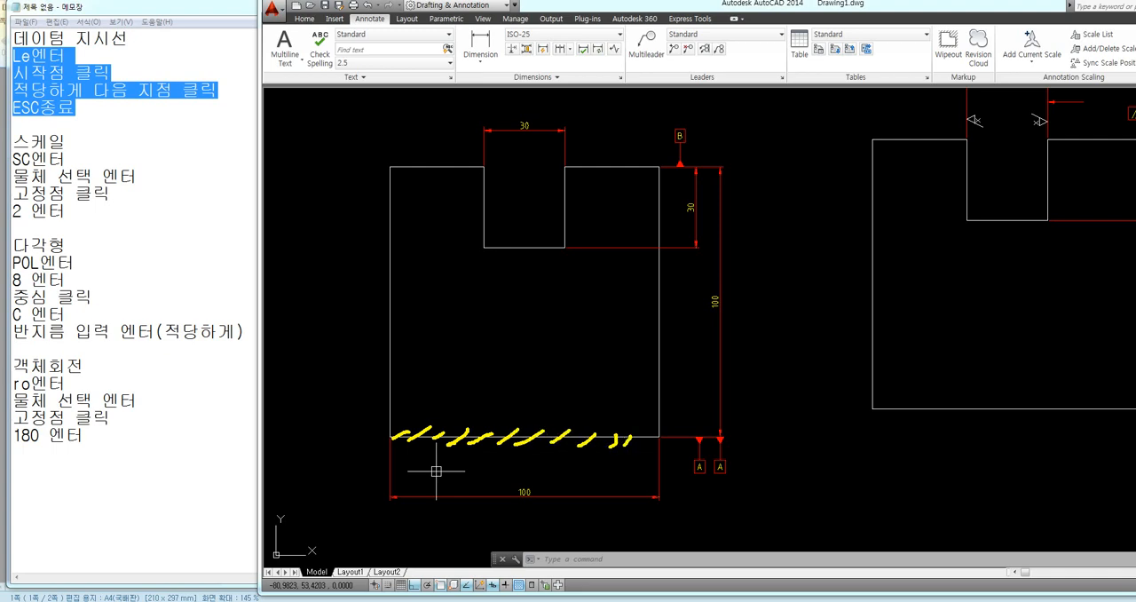
pyautogui.press('Escape')
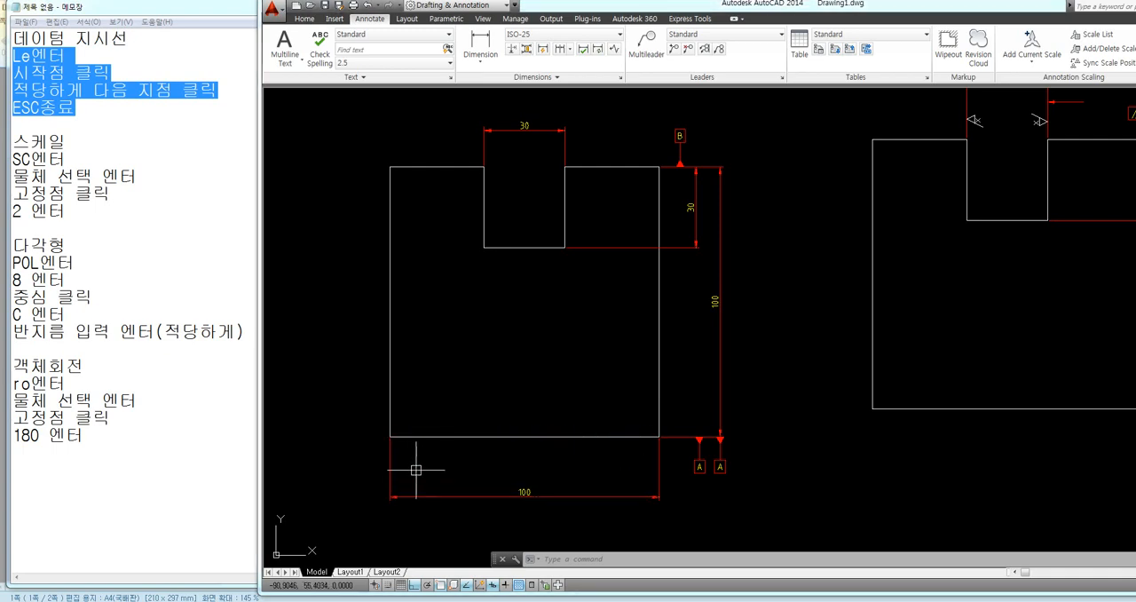
pyautogui.hotkey('ctrl', '2')
pyautogui.moveTo(393, 436); pyautogui.dragTo(734, 437)
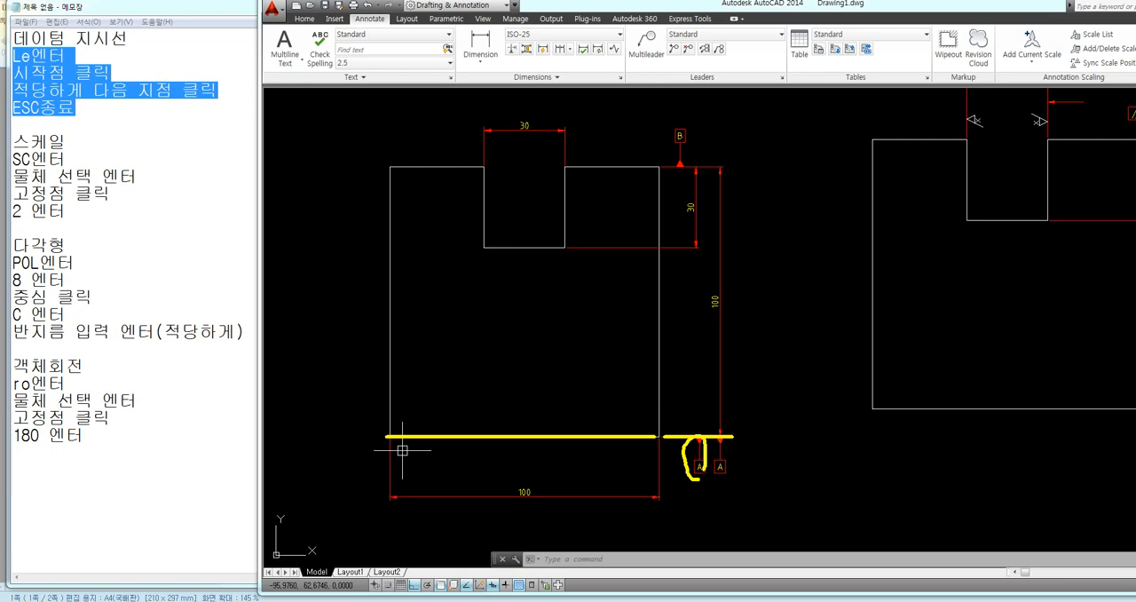
pyautogui.press('Escape')
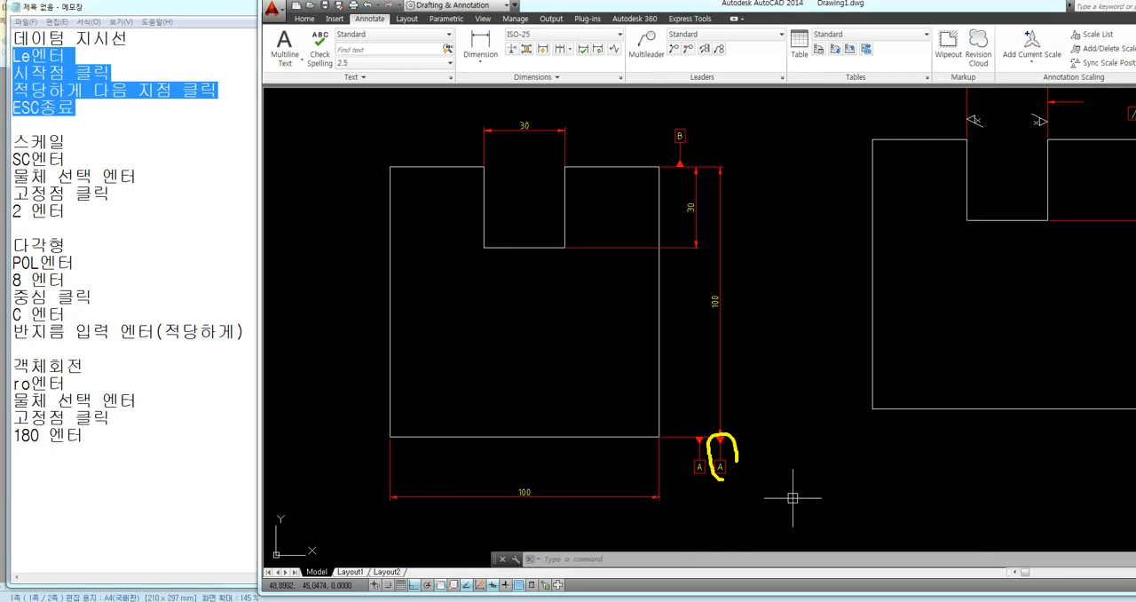
pyautogui.press('Escape')
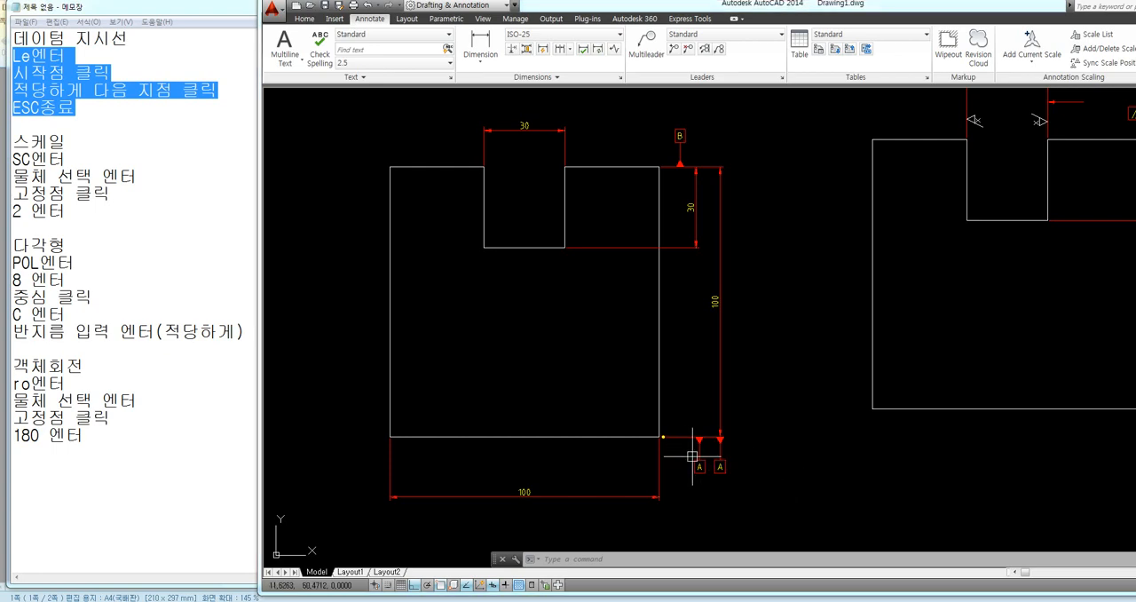
pyautogui.moveTo(663, 437); pyautogui.dragTo(736, 437)
pyautogui.press('Escape')
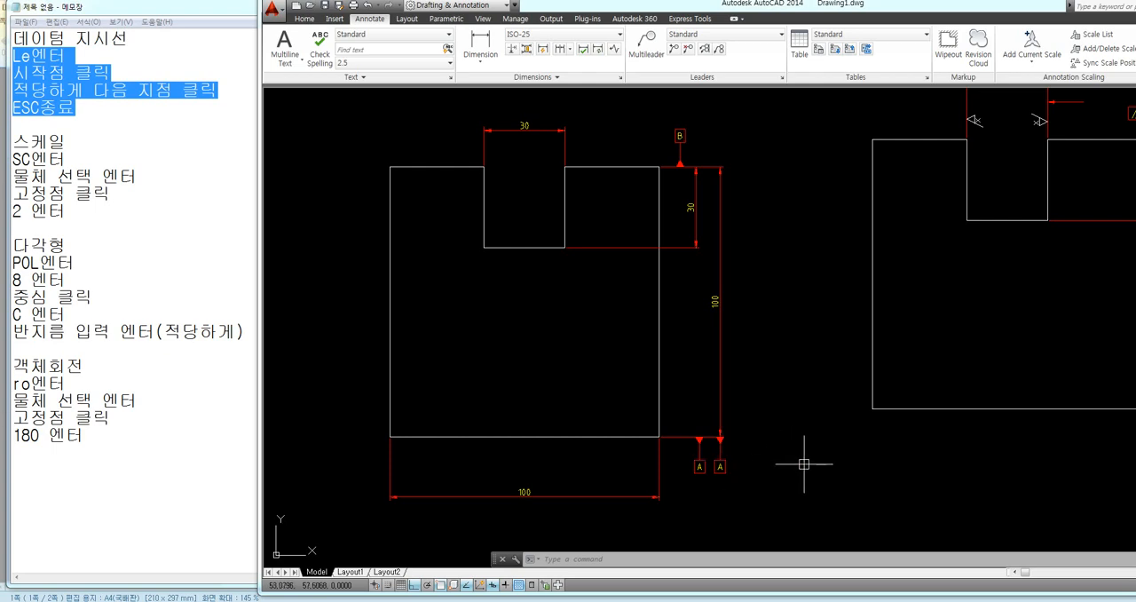
pyautogui.scroll(-3, 713, 440)
pyautogui.moveTo(578, 413); pyautogui.dragTo(751, 412, button='middle')
pyautogui.hotkey('ctrl', '2')
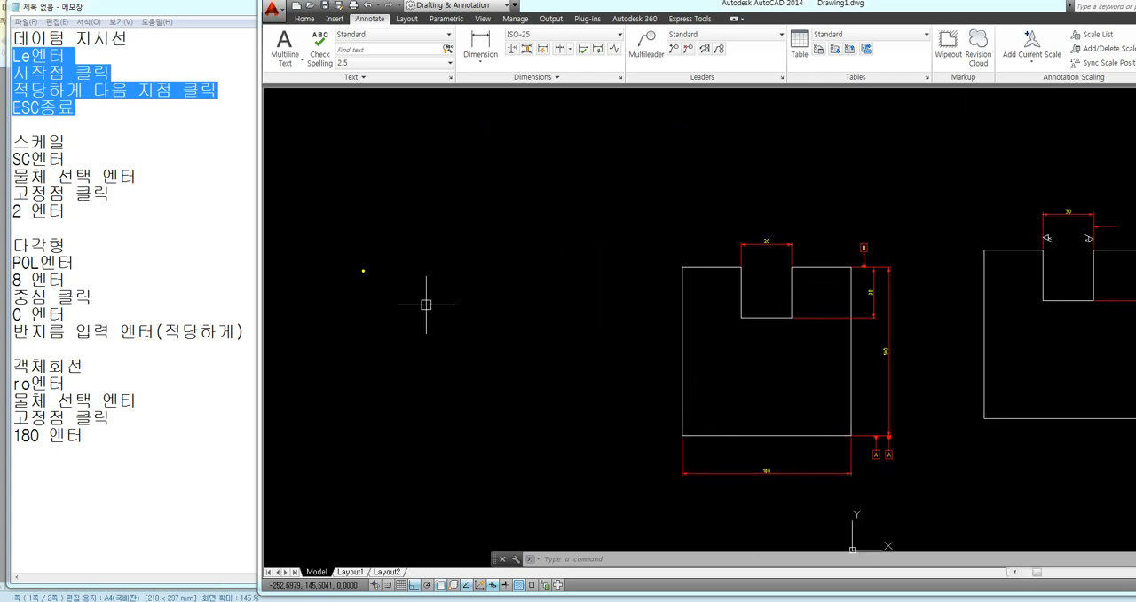
pyautogui.moveTo(369, 350)
pyautogui.keyDown('ctrl'); pyautogui.mouseDown()
pyautogui.moveTo(432, 414)
pyautogui.moveTo(501, 462)
pyautogui.moveTo(533, 468)
pyautogui.mouseUp(); pyautogui.keyUp('ctrl')
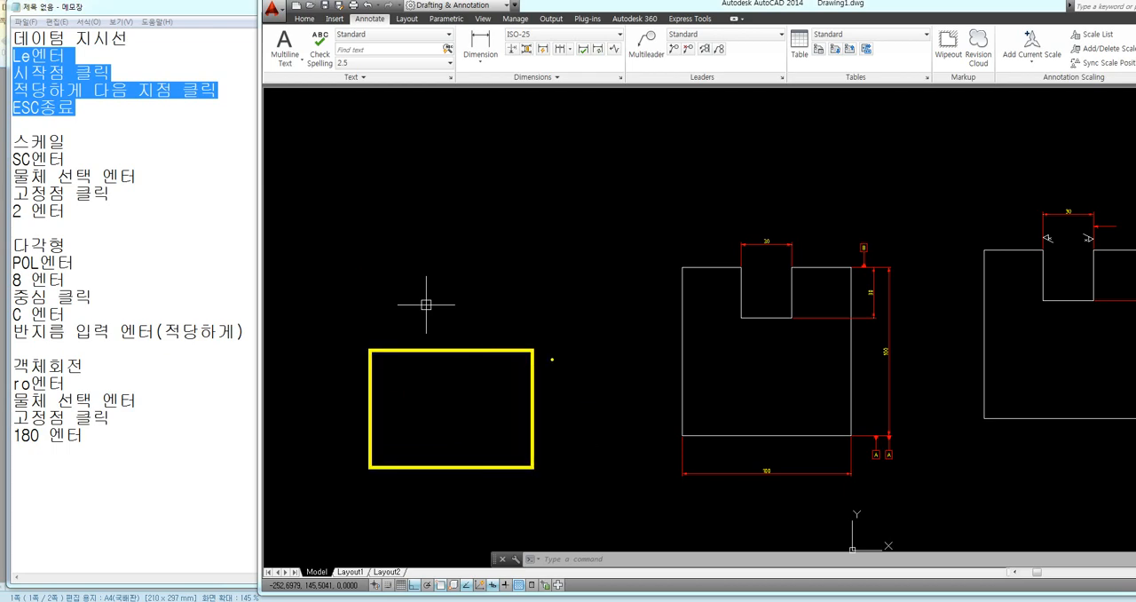
pyautogui.moveTo(545, 350)
pyautogui.mouseDown()
pyautogui.moveTo(586, 349)
pyautogui.moveTo(576, 382)
pyautogui.moveTo(584, 472)
pyautogui.mouseUp()
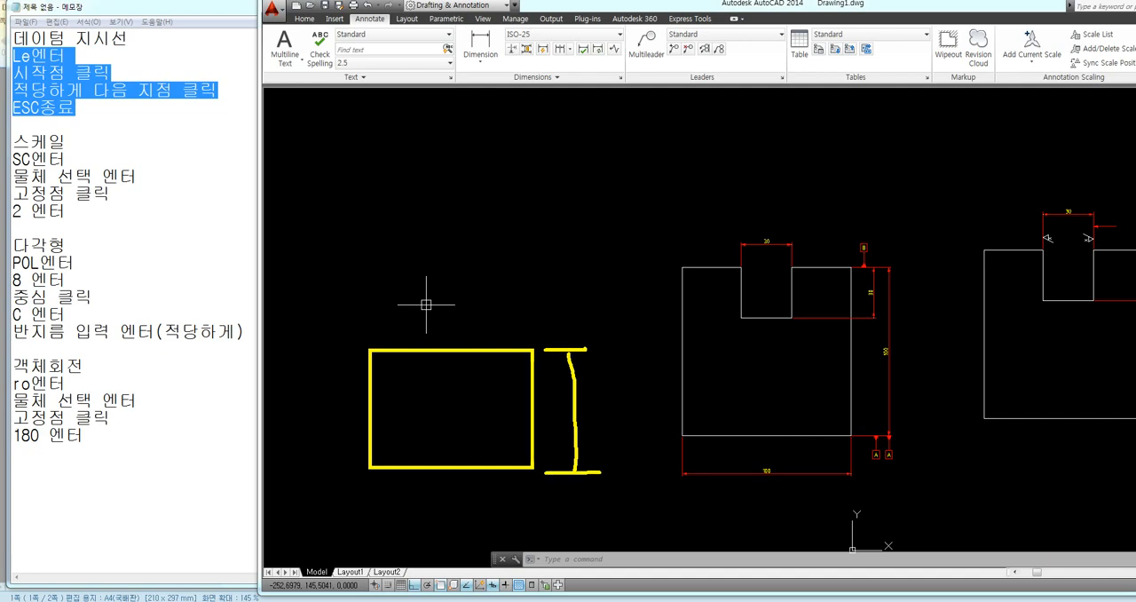
pyautogui.moveTo(555, 369)
pyautogui.mouseDown()
pyautogui.moveTo(571, 354)
pyautogui.moveTo(587, 373)
pyautogui.mouseUp()
pyautogui.moveTo(566, 457)
pyautogui.mouseDown()
pyautogui.moveTo(577, 469)
pyautogui.moveTo(592, 460)
pyautogui.mouseUp()
pyautogui.moveTo(555, 416); pyautogui.dragTo(568, 443)
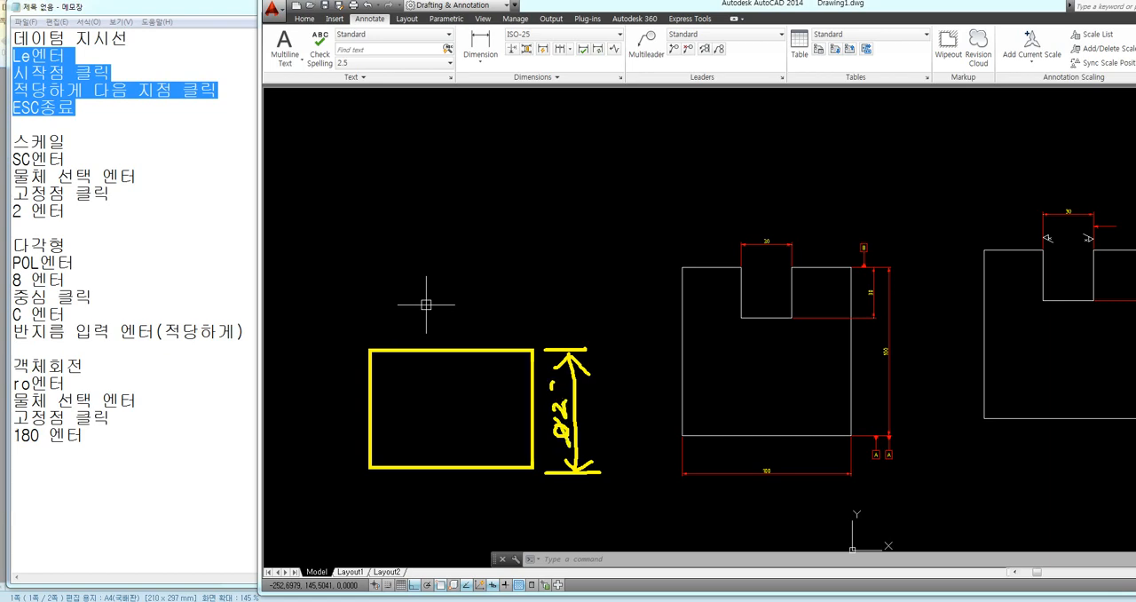
pyautogui.moveTo(564, 382); pyautogui.dragTo(560, 391)
pyautogui.moveTo(567, 513)
pyautogui.mouseDown()
pyautogui.moveTo(596, 539)
pyautogui.moveTo(575, 536)
pyautogui.mouseUp()
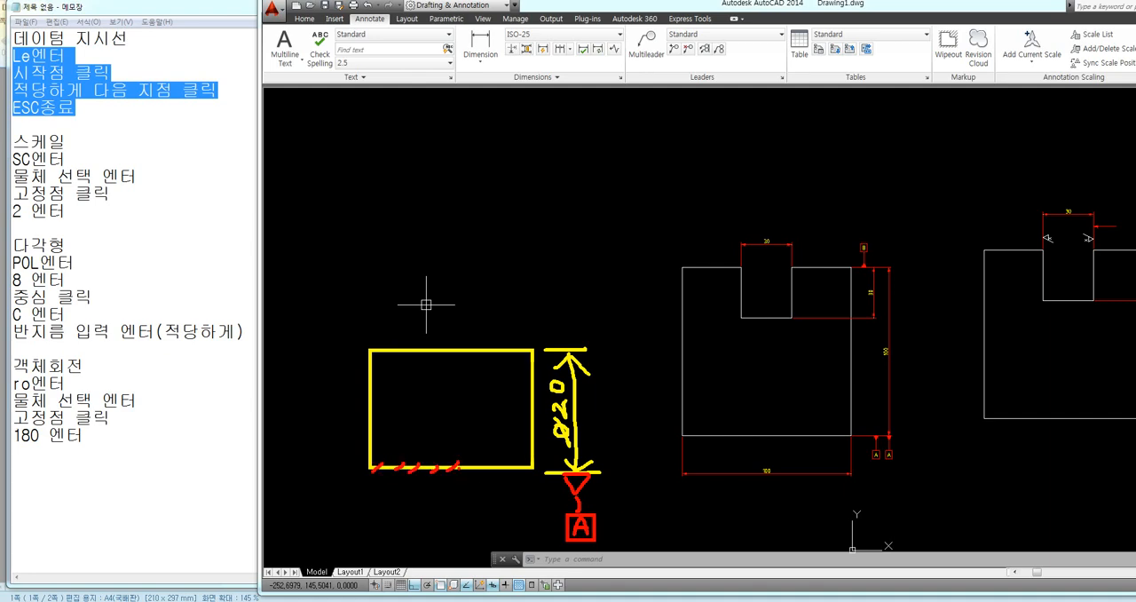
pyautogui.moveTo(466, 463)
pyautogui.mouseDown()
pyautogui.moveTo(458, 472)
pyautogui.moveTo(607, 472)
pyautogui.mouseUp()
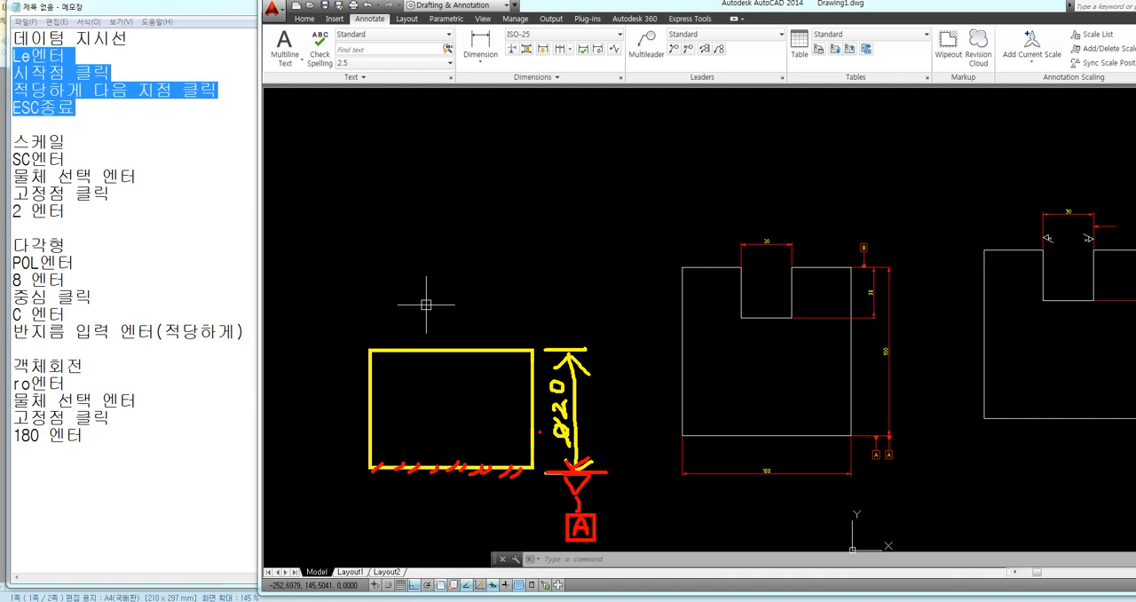
pyautogui.moveTo(347, 414); pyautogui.dragTo(645, 416)
pyautogui.click(634, 429)
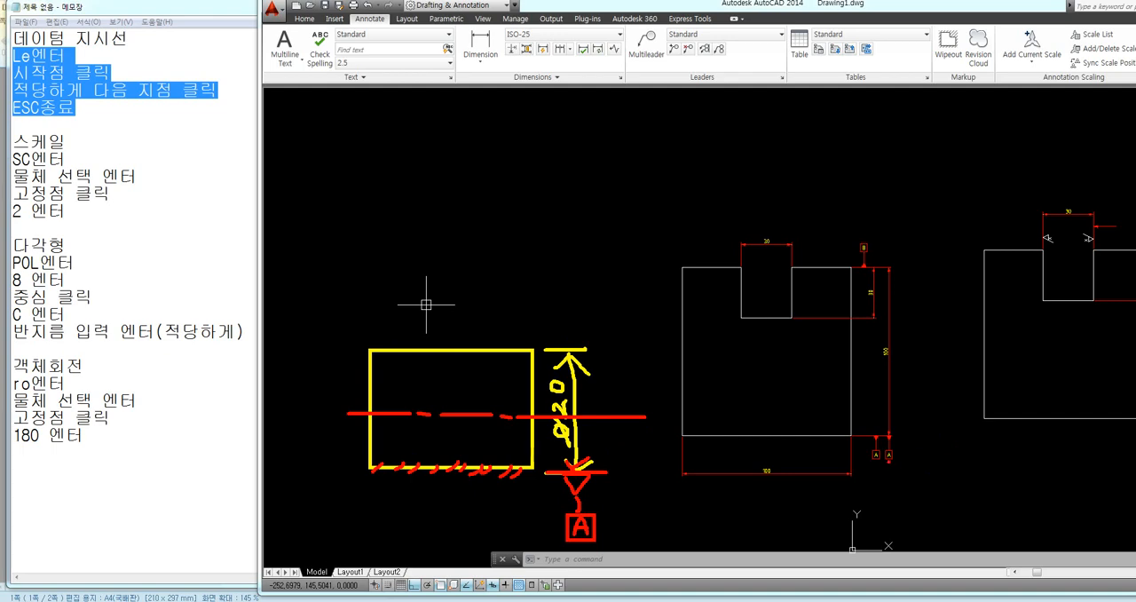
pyautogui.moveTo(888, 460); pyautogui.dragTo(880, 444)
pyautogui.press('Escape')
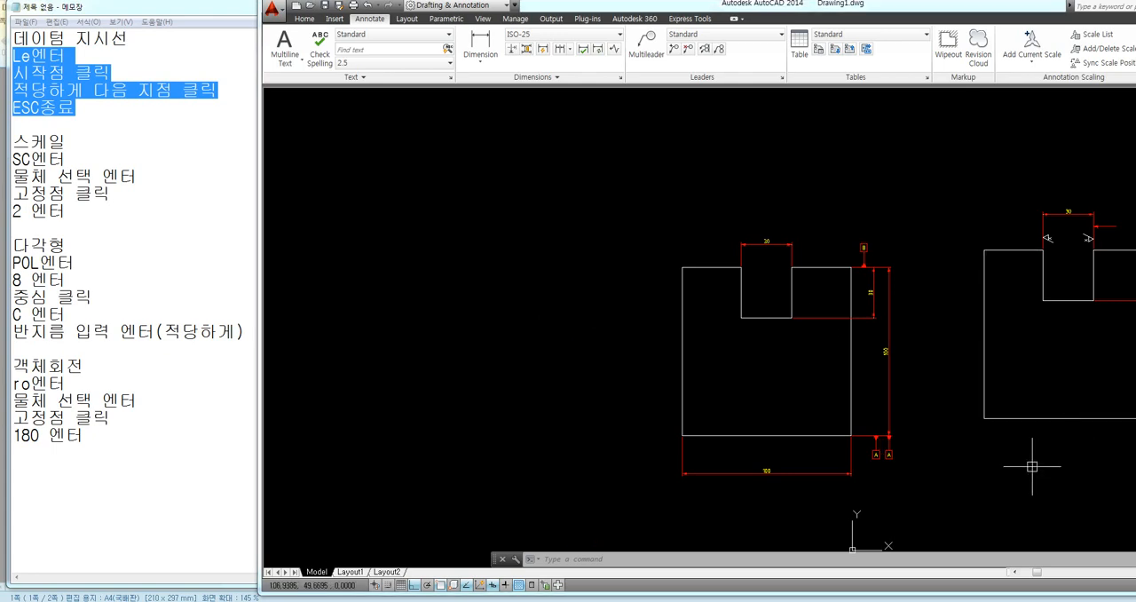
pyautogui.scroll(2, 959, 466)
pyautogui.moveTo(876, 434); pyautogui.dragTo(796, 436, button='middle')
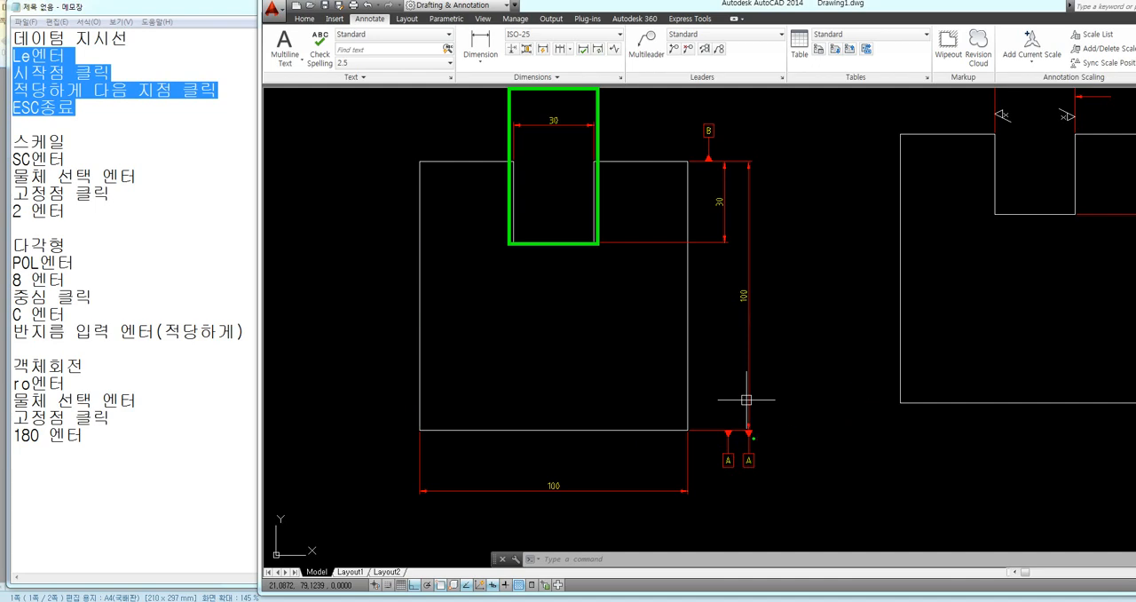
pyautogui.moveTo(422, 435); pyautogui.dragTo(452, 430)
pyautogui.moveTo(478, 435)
pyautogui.mouseDown()
pyautogui.moveTo(493, 424)
pyautogui.moveTo(638, 419)
pyautogui.moveTo(768, 430)
pyautogui.moveTo(723, 472)
pyautogui.moveTo(720, 433)
pyautogui.mouseUp()
pyautogui.click(681, 429)
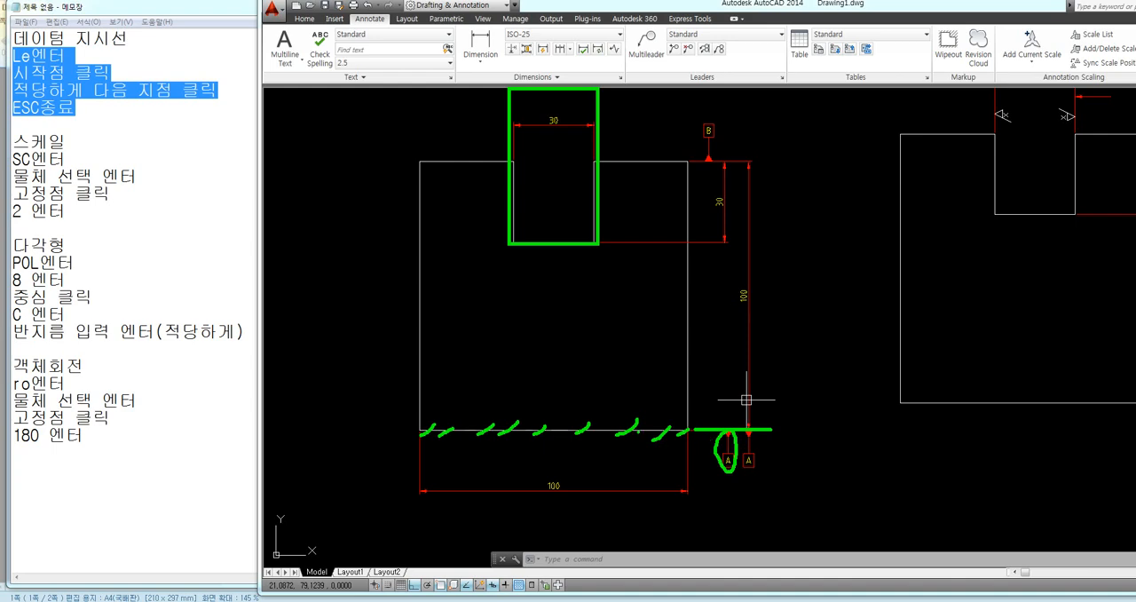
pyautogui.moveTo(638, 431)
pyautogui.mouseDown()
pyautogui.moveTo(654, 430)
pyautogui.moveTo(646, 450)
pyautogui.moveTo(634, 432)
pyautogui.moveTo(658, 490)
pyautogui.moveTo(633, 491)
pyautogui.moveTo(634, 471)
pyautogui.mouseUp()
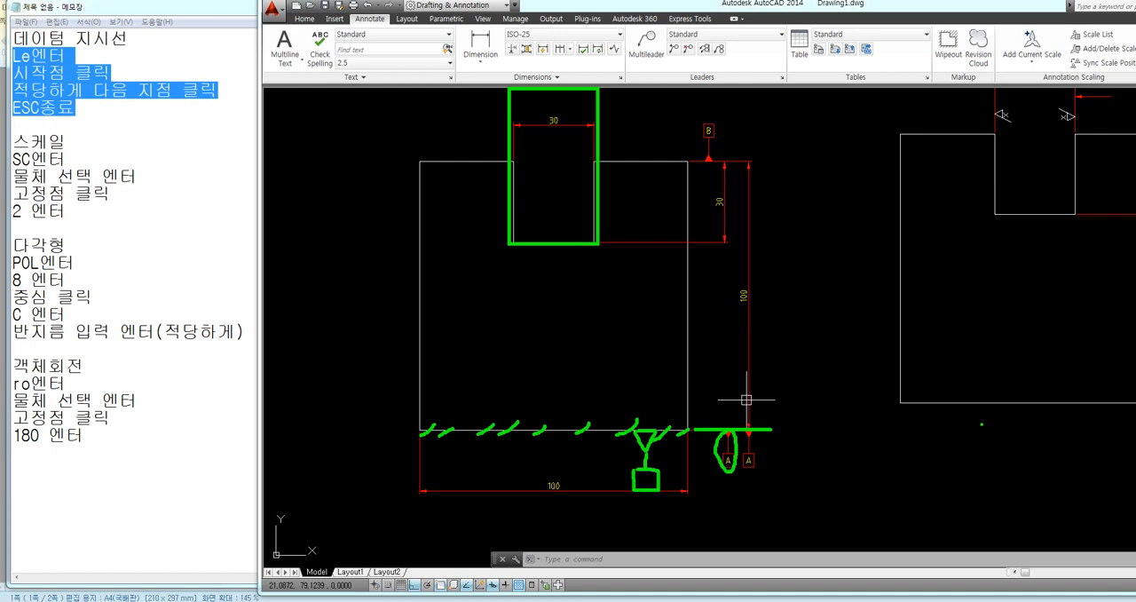
pyautogui.click(645, 480)
pyautogui.moveTo(637, 488)
pyautogui.mouseDown()
pyautogui.moveTo(649, 472)
pyautogui.moveTo(657, 488)
pyautogui.mouseUp()
pyautogui.press('Escape')
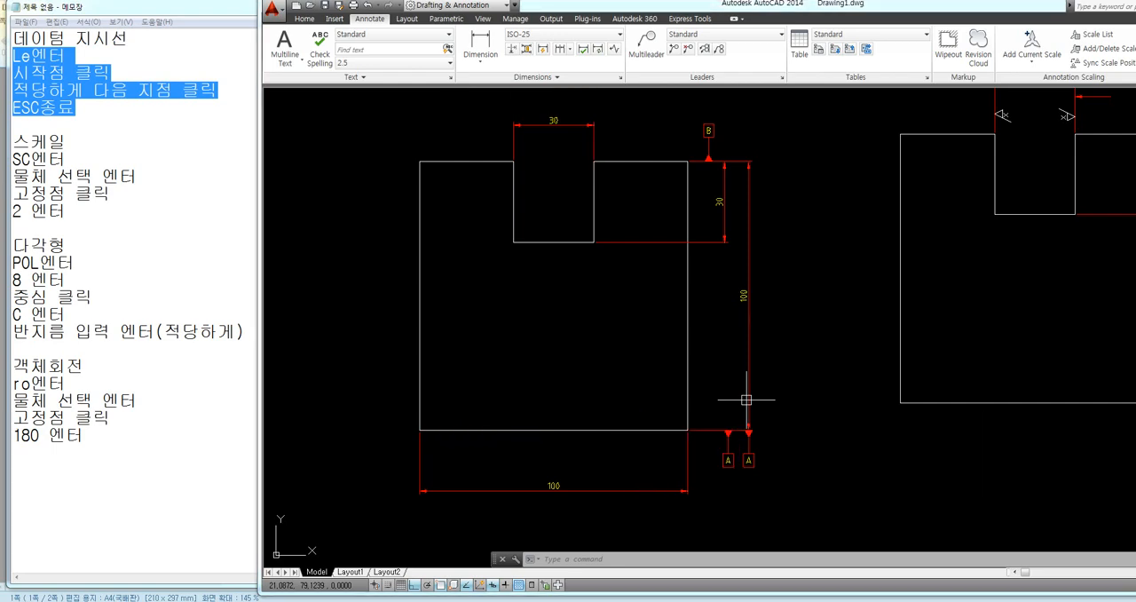
# Delete the copied datum A frame and leader below the 100 height dimension, and the datum B frame and leader above the upper edge
pyautogui.moveTo(664, 304); pyautogui.dragTo(691, 323, button='middle')
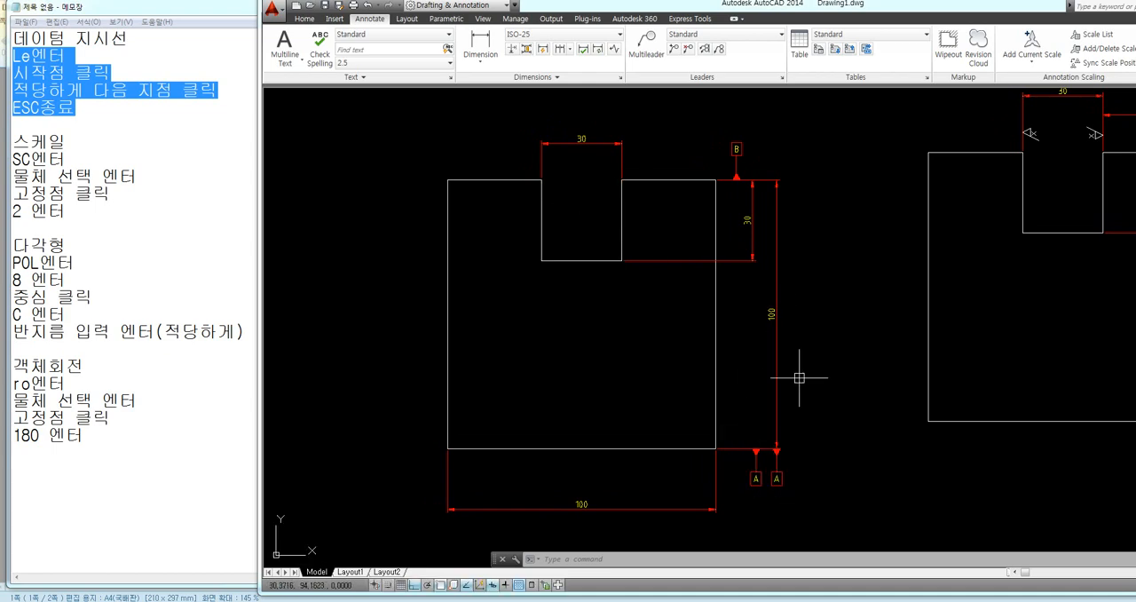
pyautogui.click(804, 462)
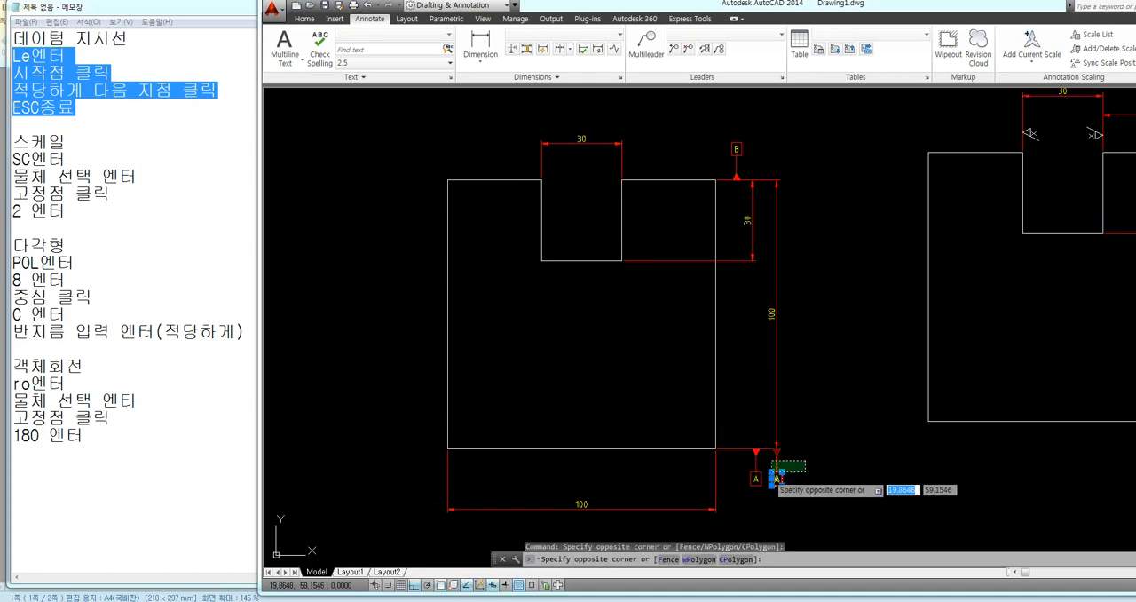
pyautogui.click(778, 477)
pyautogui.press('Delete')
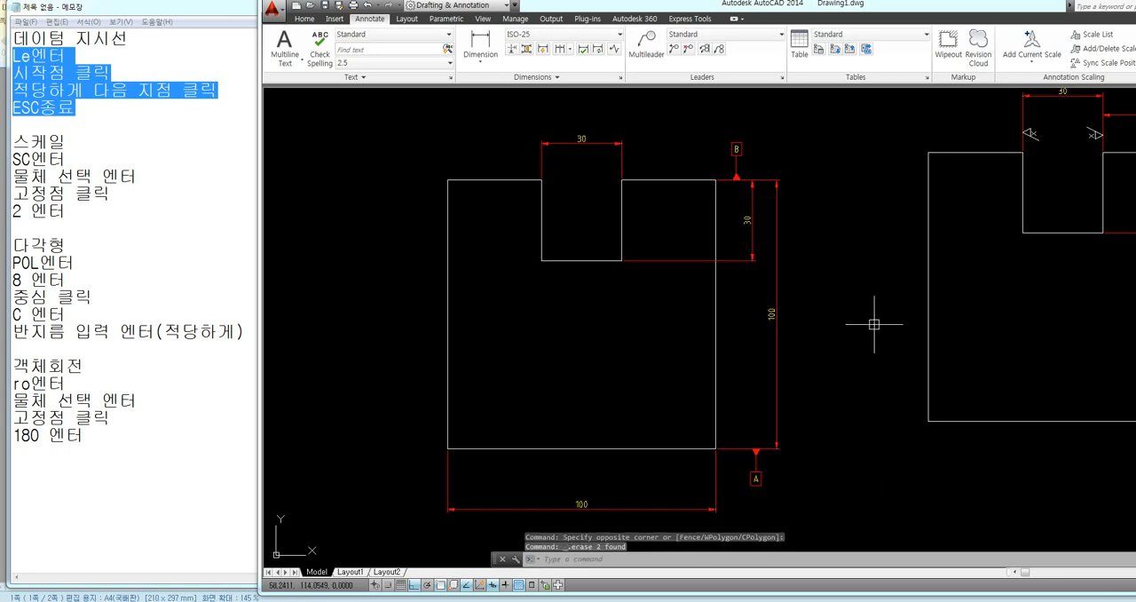
pyautogui.click(794, 131)
pyautogui.click(723, 165)
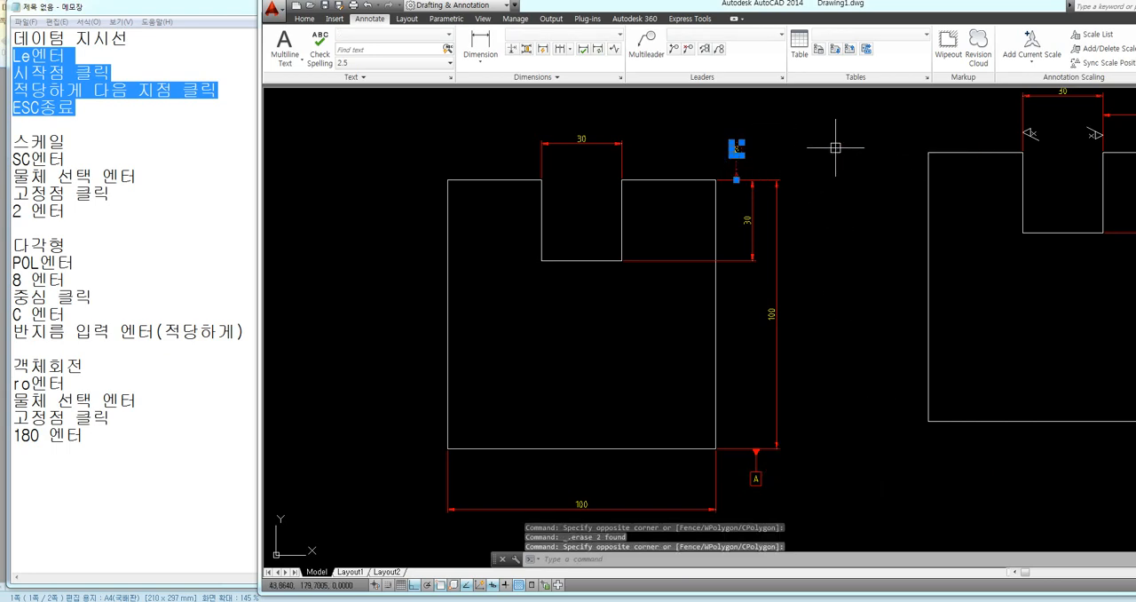
pyautogui.press('Delete')
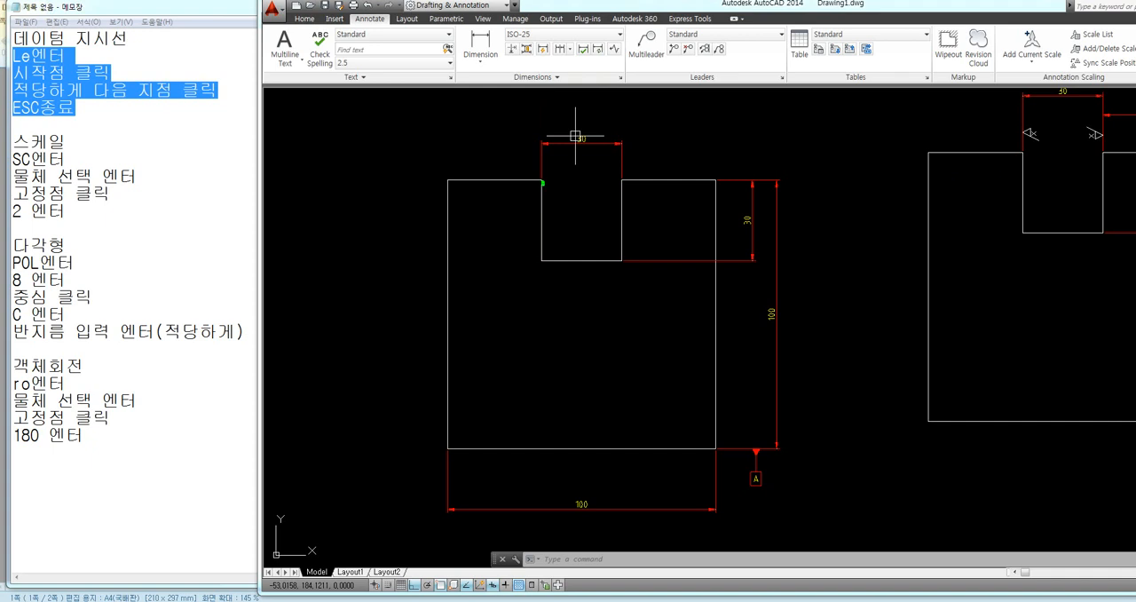
pyautogui.moveTo(542, 183); pyautogui.dragTo(537, 258)
pyautogui.moveTo(624, 183); pyautogui.dragTo(613, 265)
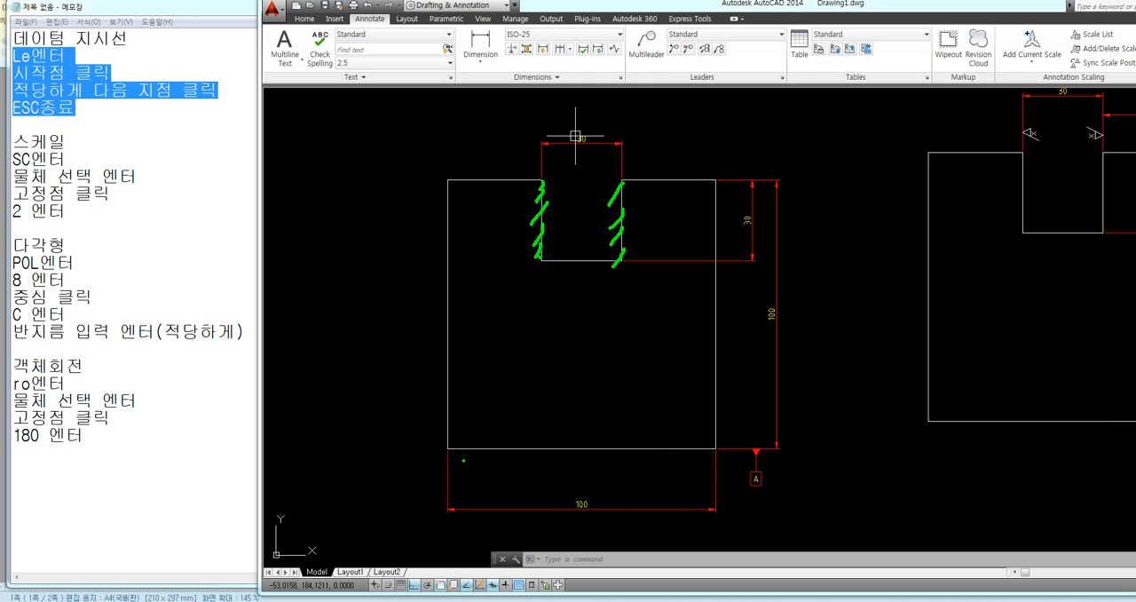
pyautogui.moveTo(439, 451); pyautogui.dragTo(730, 449)
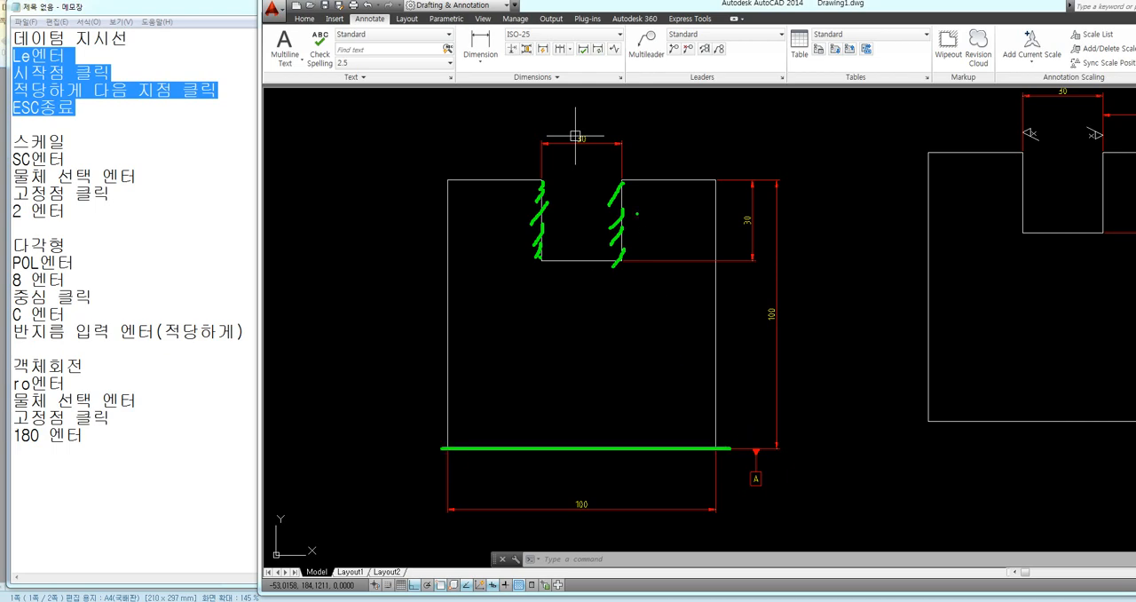
pyautogui.moveTo(620, 165); pyautogui.dragTo(621, 259)
pyautogui.moveTo(542, 175); pyautogui.dragTo(543, 260)
pyautogui.press('Escape')
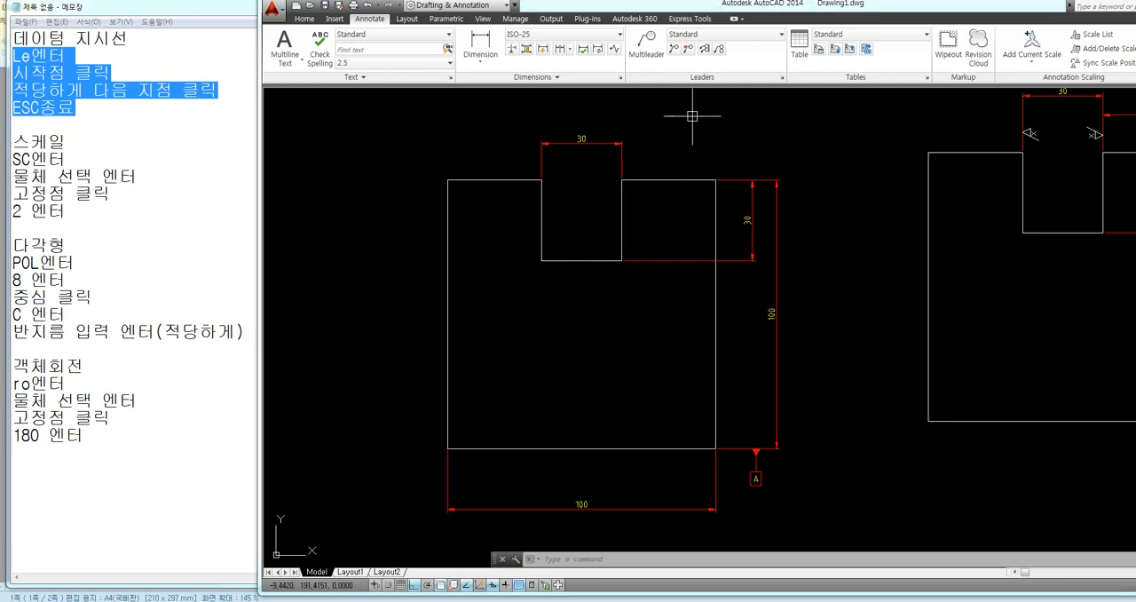
# Override the current ISO-25 dimension style so that the leader arrowhead is Closed filled
pyautogui.write('D')
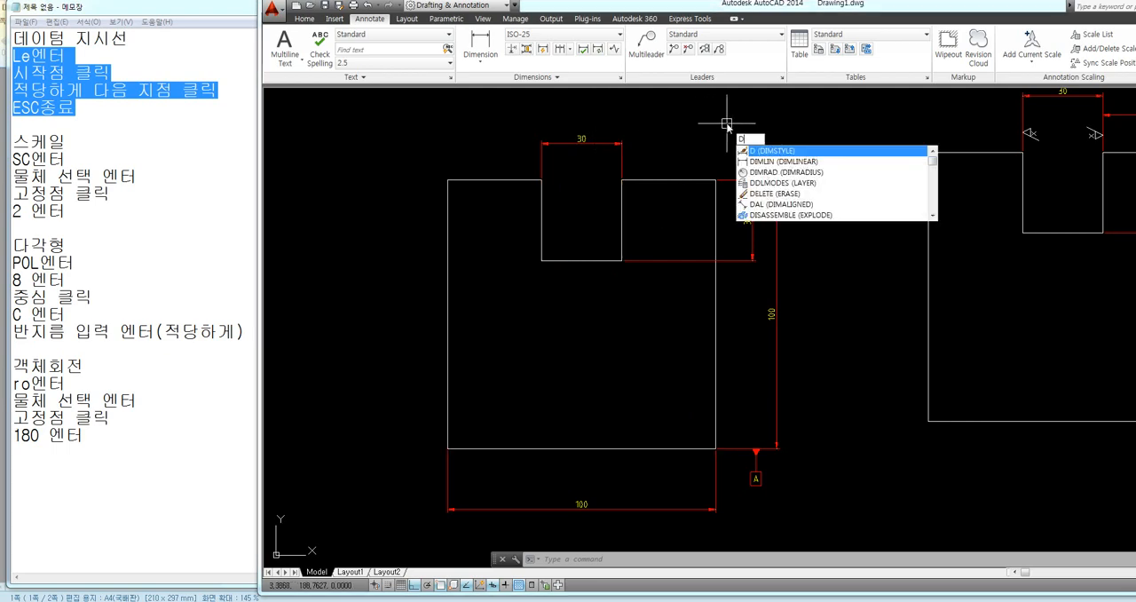
pyautogui.press('Return')
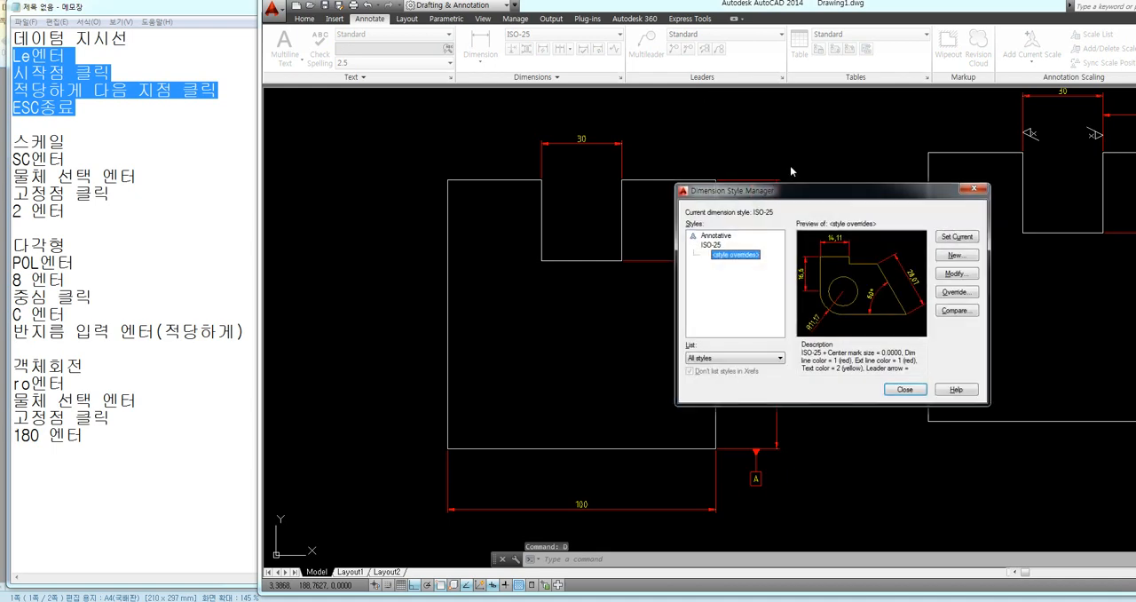
pyautogui.click(958, 294)
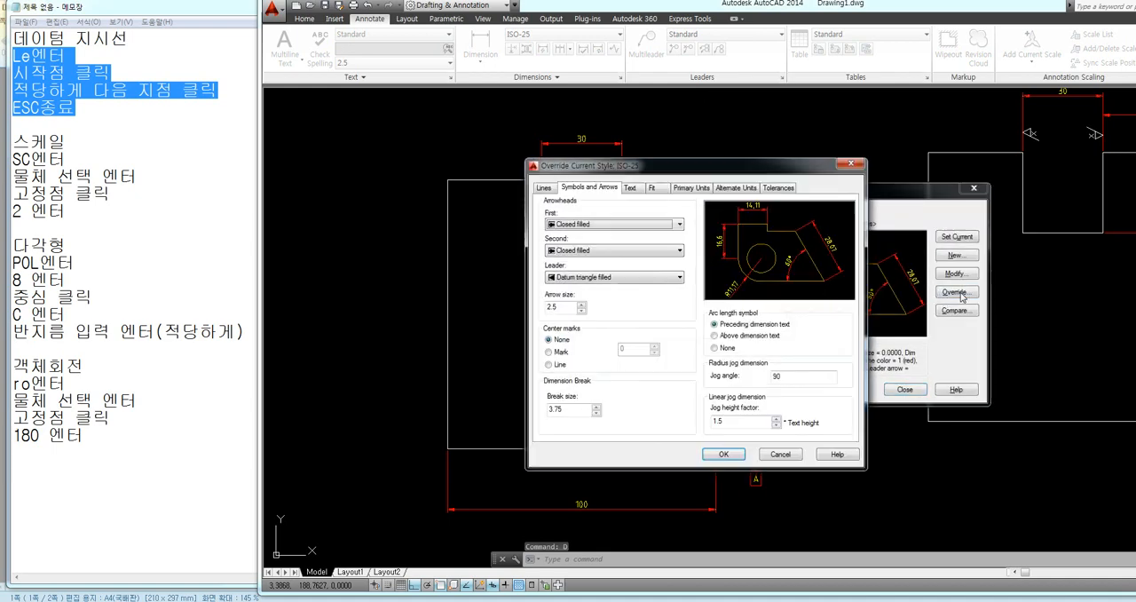
pyautogui.click(569, 278)
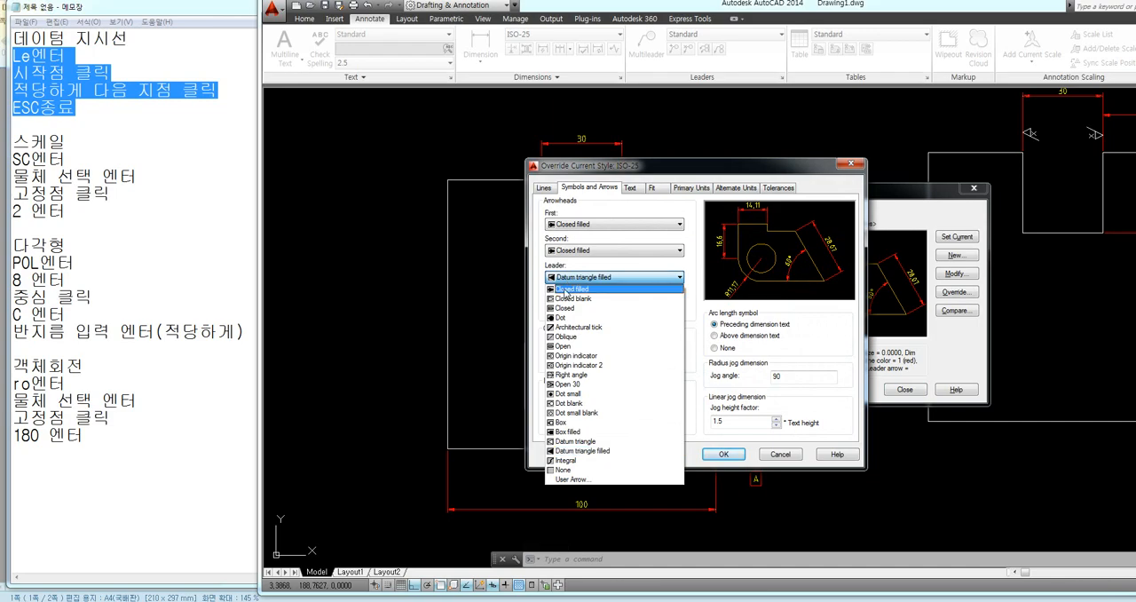
pyautogui.click(568, 289)
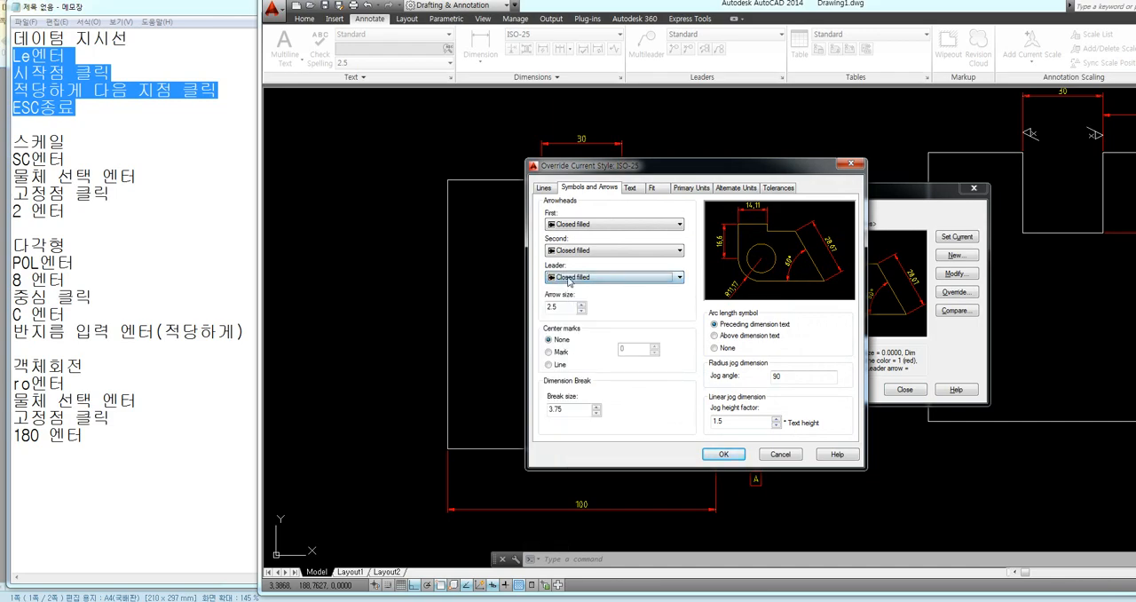
pyautogui.click(724, 454)
pyautogui.click(905, 389)
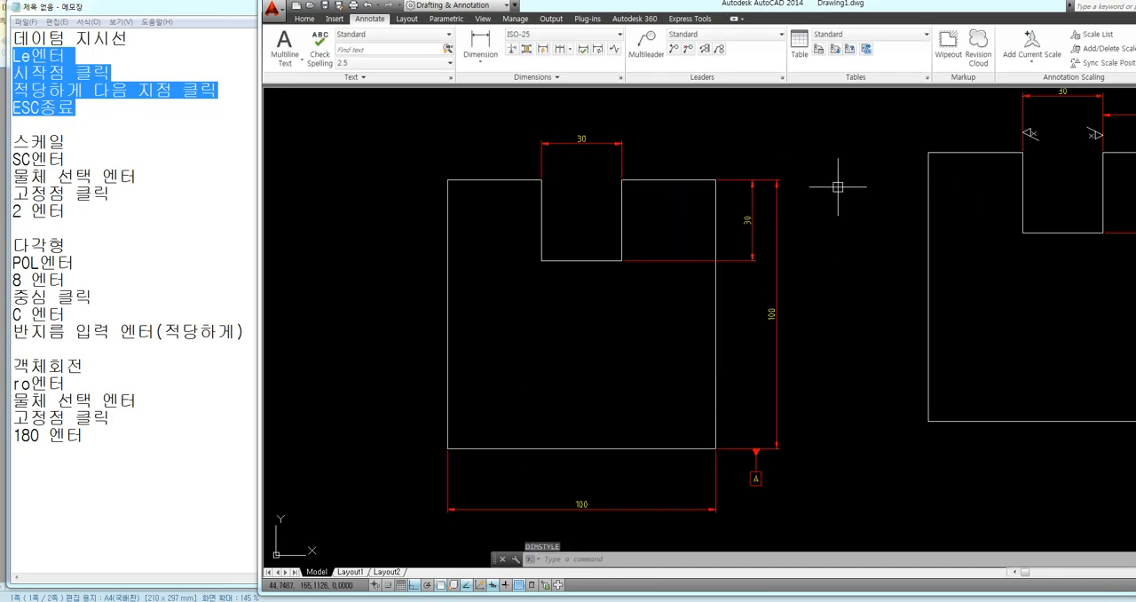
# Draw a horizontal leader about 12 units long, pointing left at the right extension line of the 30 width dimension
pyautogui.moveTo(763, 133); pyautogui.dragTo(711, 136, button='middle')
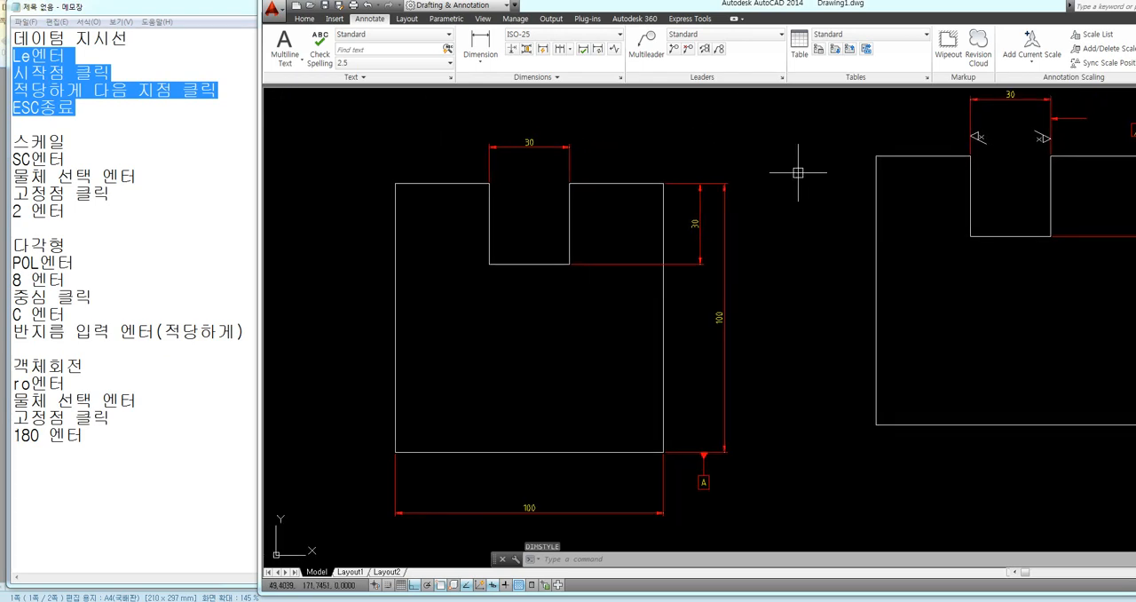
pyautogui.write('le')
pyautogui.press('Return')
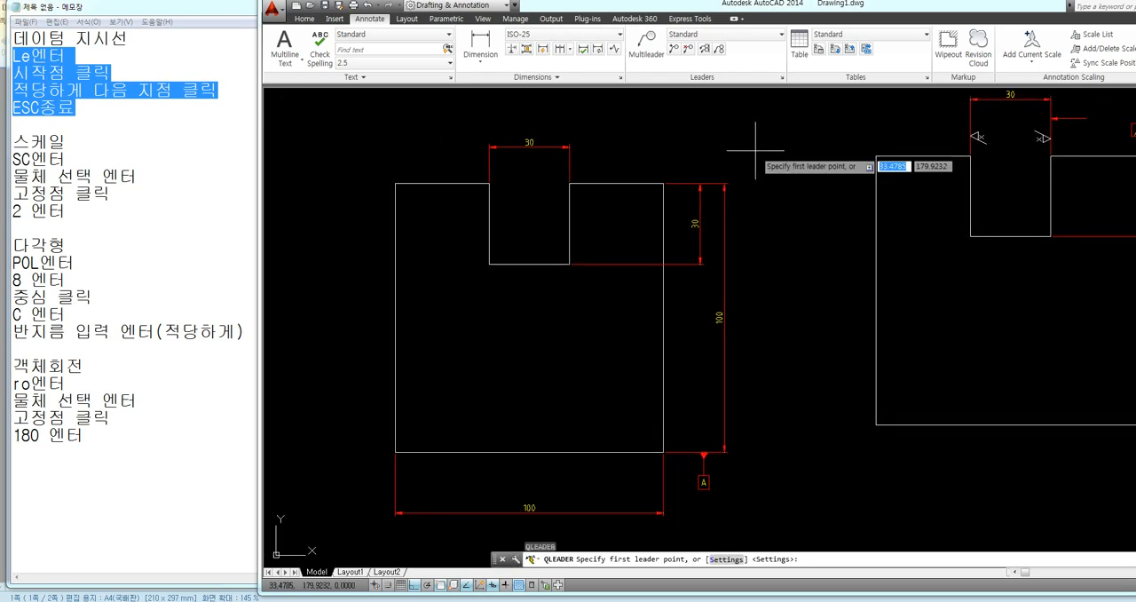
pyautogui.scroll(4, 595, 132)
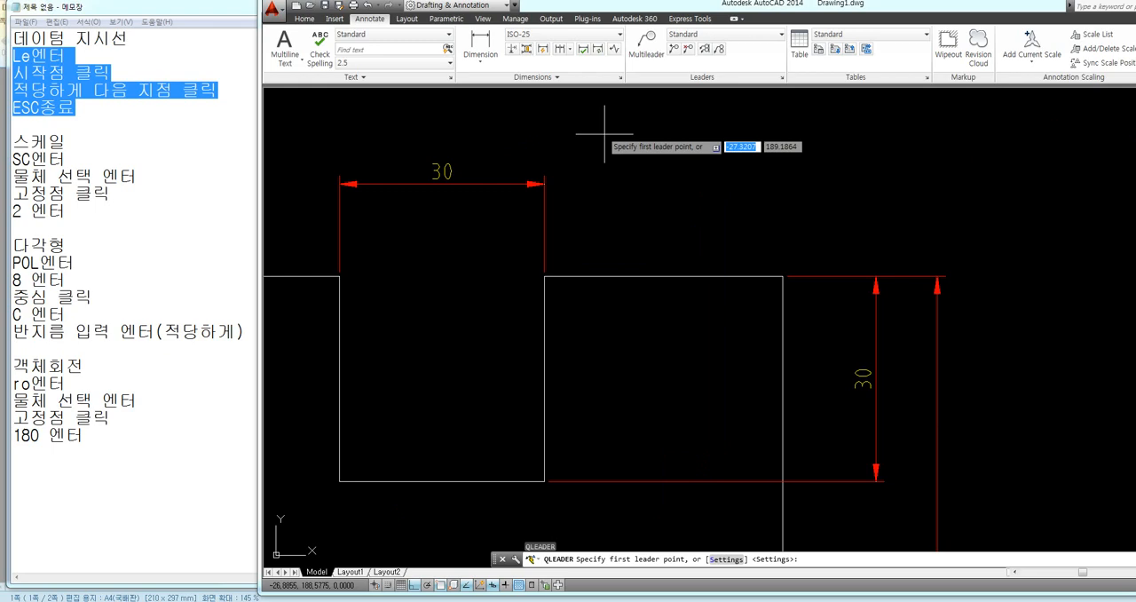
pyautogui.click(548, 213)
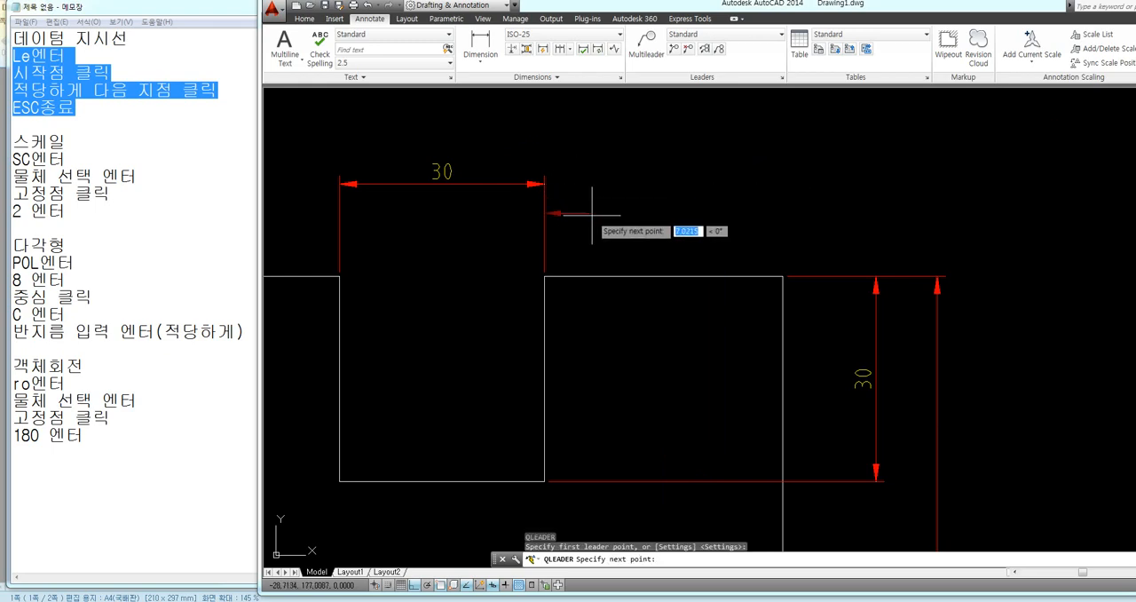
pyautogui.click(627, 214)
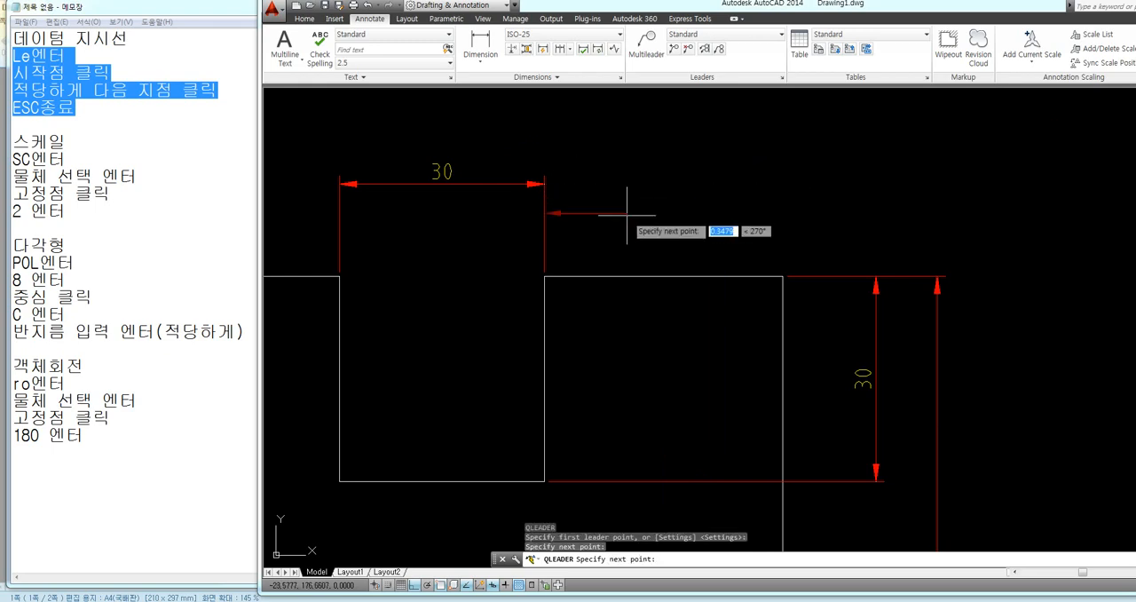
pyautogui.press('Escape')
pyautogui.scroll(-3, 717, 188)
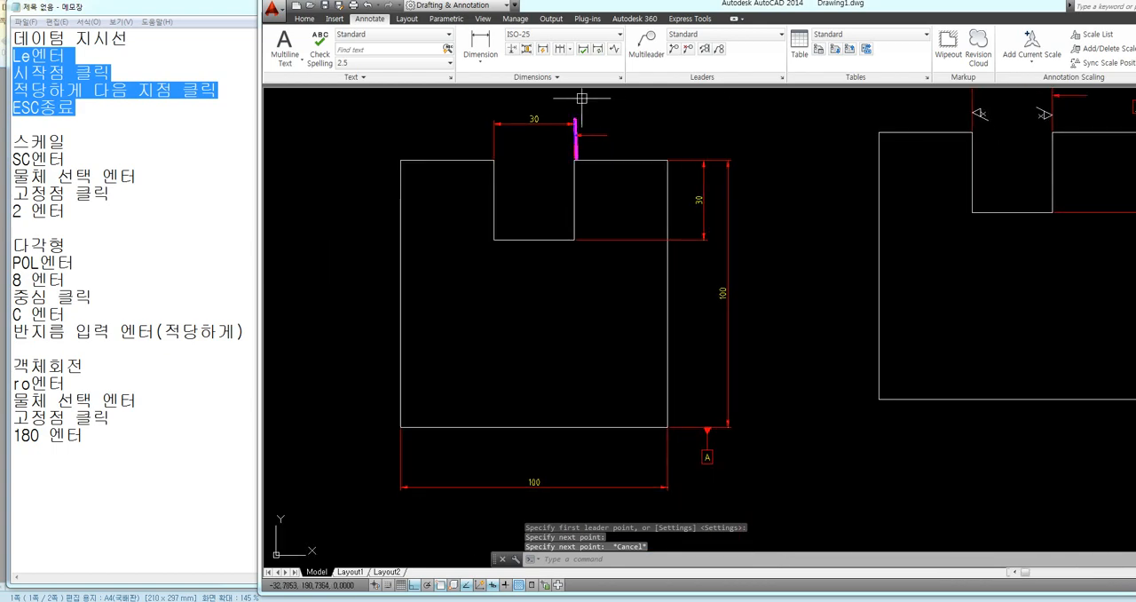
pyautogui.moveTo(575, 161)
pyautogui.mouseDown()
pyautogui.moveTo(574, 240)
pyautogui.moveTo(572, 181)
pyautogui.moveTo(567, 209)
pyautogui.mouseUp()
pyautogui.click(582, 183)
pyautogui.moveTo(588, 207); pyautogui.dragTo(565, 229)
pyautogui.moveTo(593, 227); pyautogui.dragTo(564, 241)
pyautogui.press('Escape')
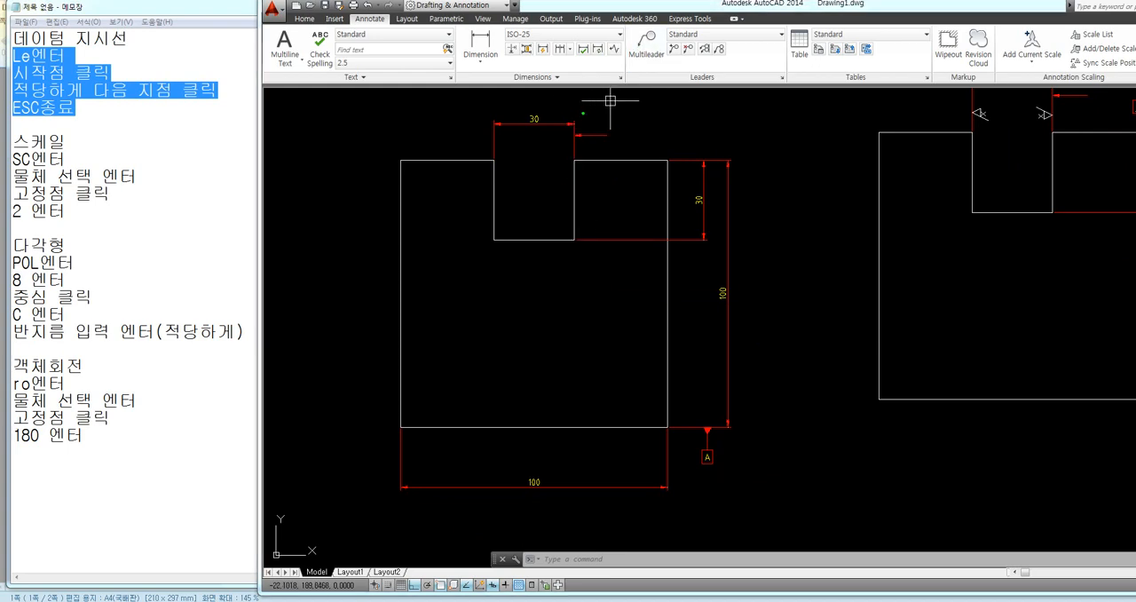
pyautogui.moveTo(580, 118)
pyautogui.mouseDown()
pyautogui.moveTo(584, 130)
pyautogui.moveTo(640, 123)
pyautogui.mouseUp()
pyautogui.moveTo(536, 89); pyautogui.dragTo(535, 290)
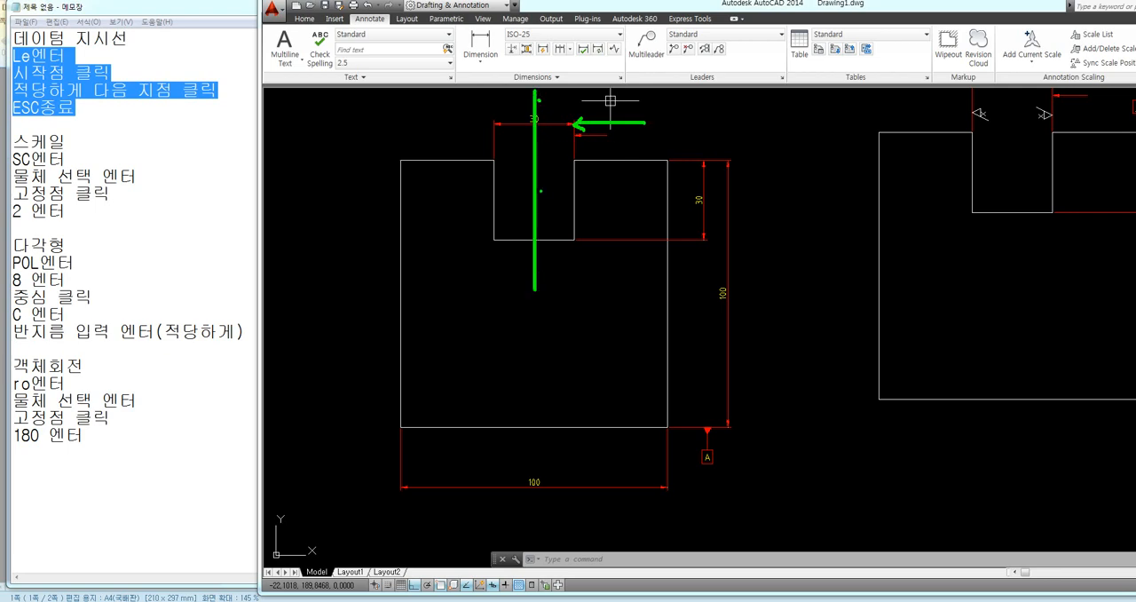
pyautogui.press('Escape')
pyautogui.hotkey('ctrl', '2')
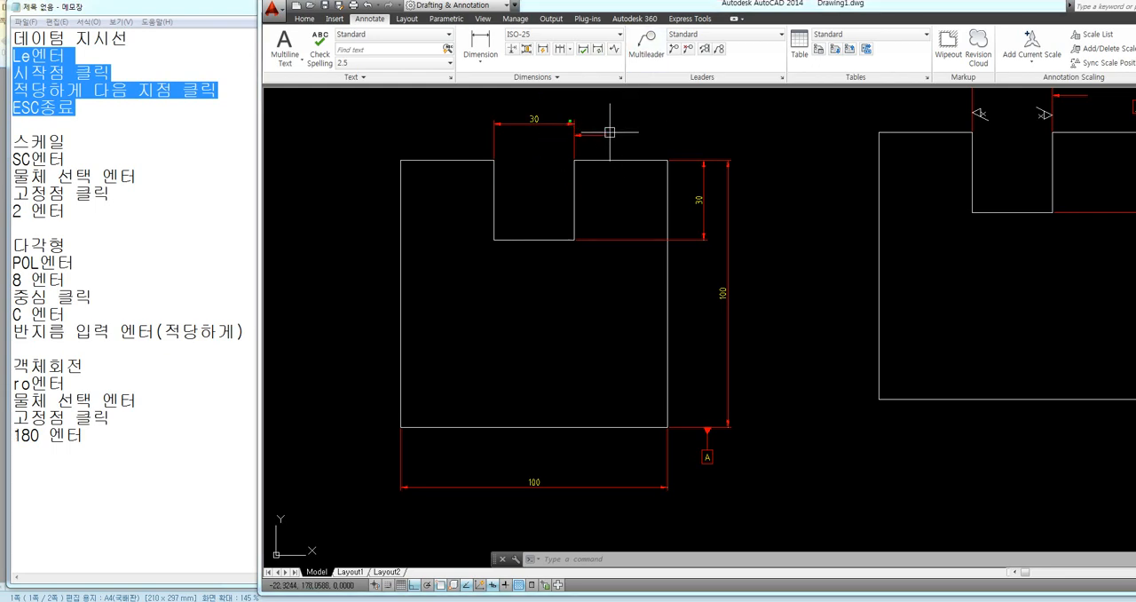
pyautogui.moveTo(581, 116)
pyautogui.mouseDown()
pyautogui.moveTo(584, 132)
pyautogui.moveTo(657, 127)
pyautogui.mouseUp()
pyautogui.moveTo(535, 99); pyautogui.dragTo(535, 187)
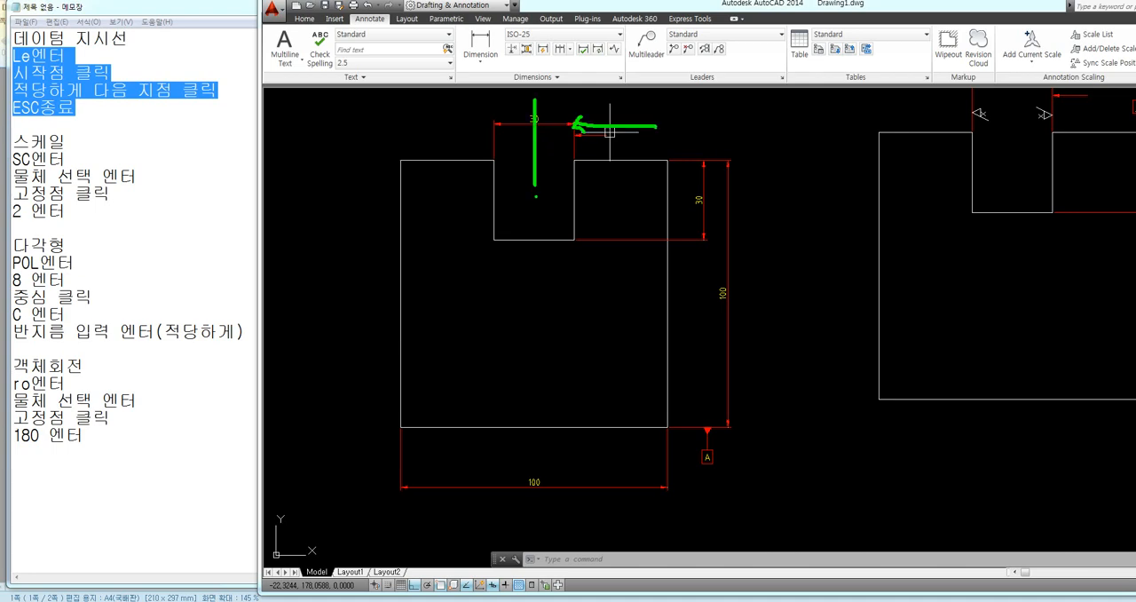
pyautogui.moveTo(535, 224); pyautogui.dragTo(536, 328)
pyautogui.moveTo(575, 163); pyautogui.dragTo(569, 240)
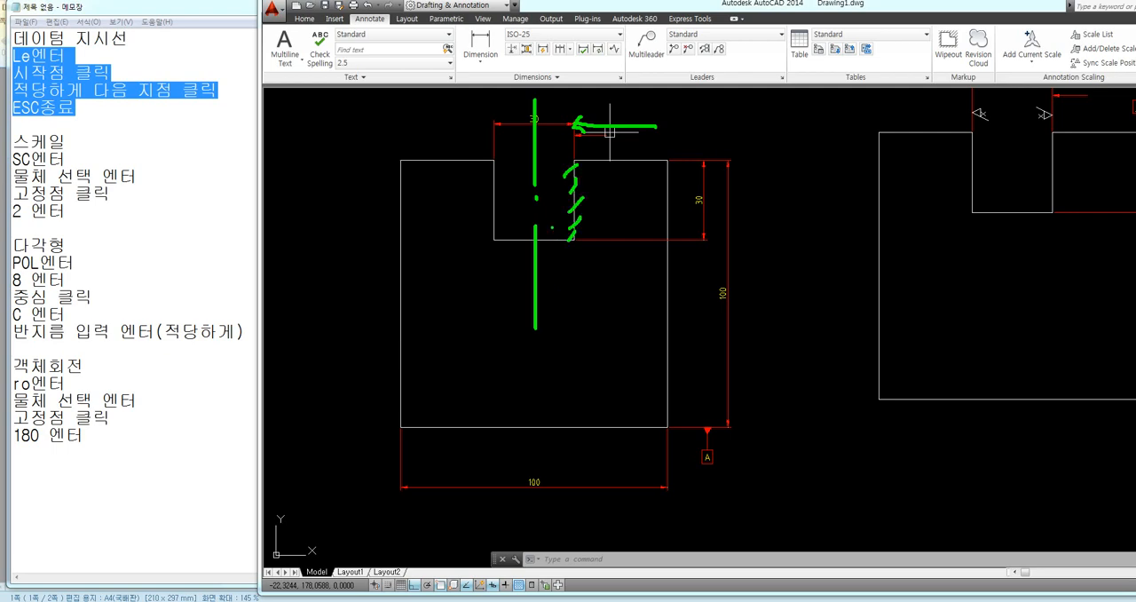
pyautogui.press('Escape')
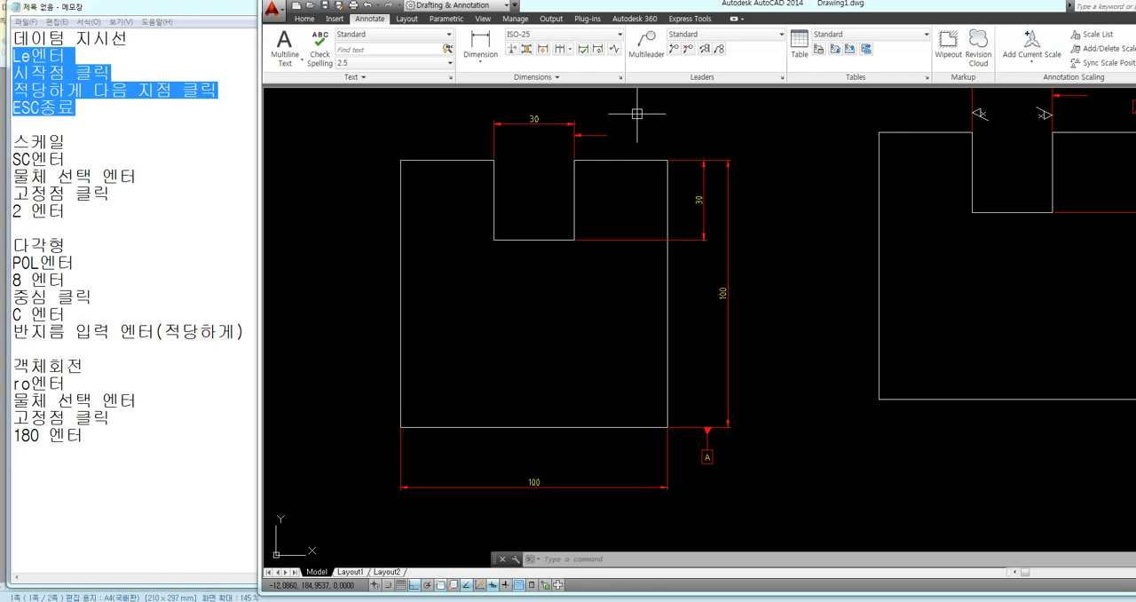
# Define a geometric tolerance with the perpendicularity symbol, a tolerance value of 0.008 and datum A
pyautogui.moveTo(636, 113); pyautogui.dragTo(611, 121, button='middle')
pyautogui.click(538, 80)
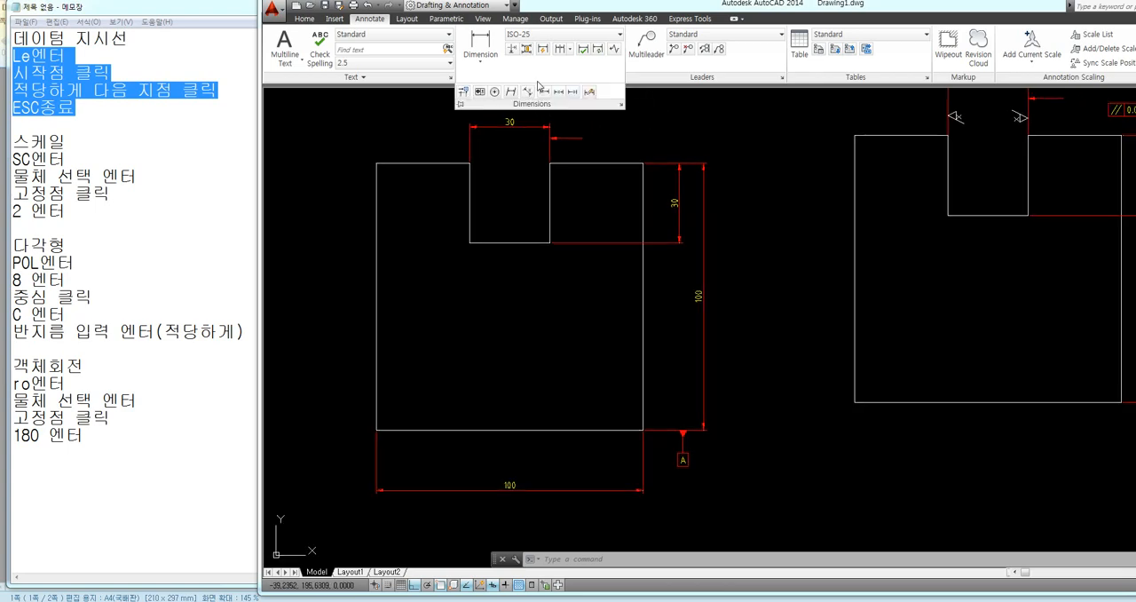
pyautogui.click(481, 92)
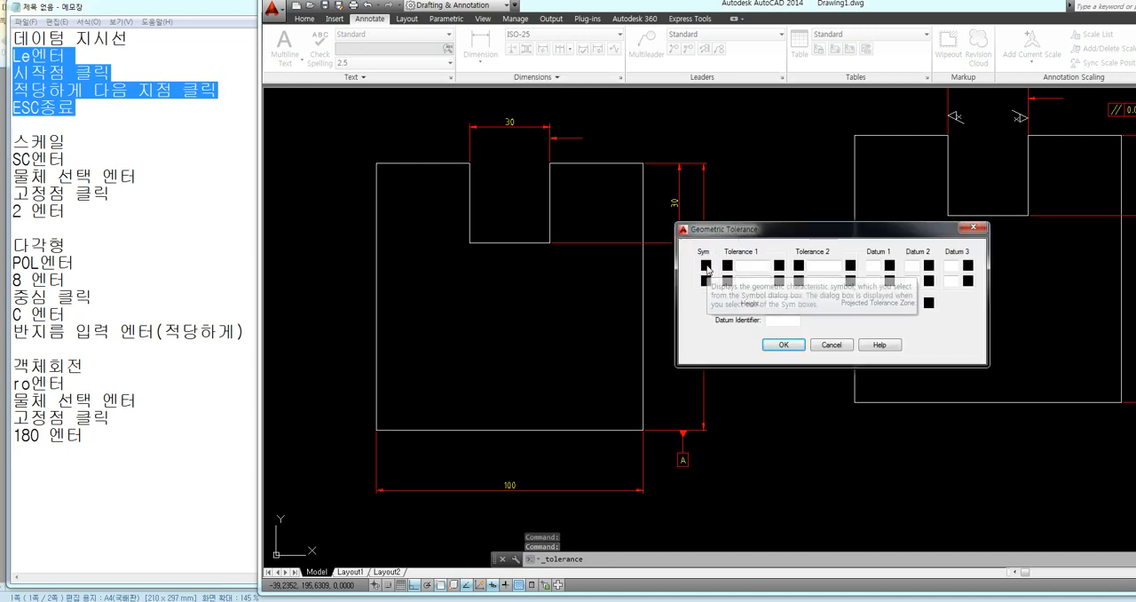
pyautogui.click(706, 265)
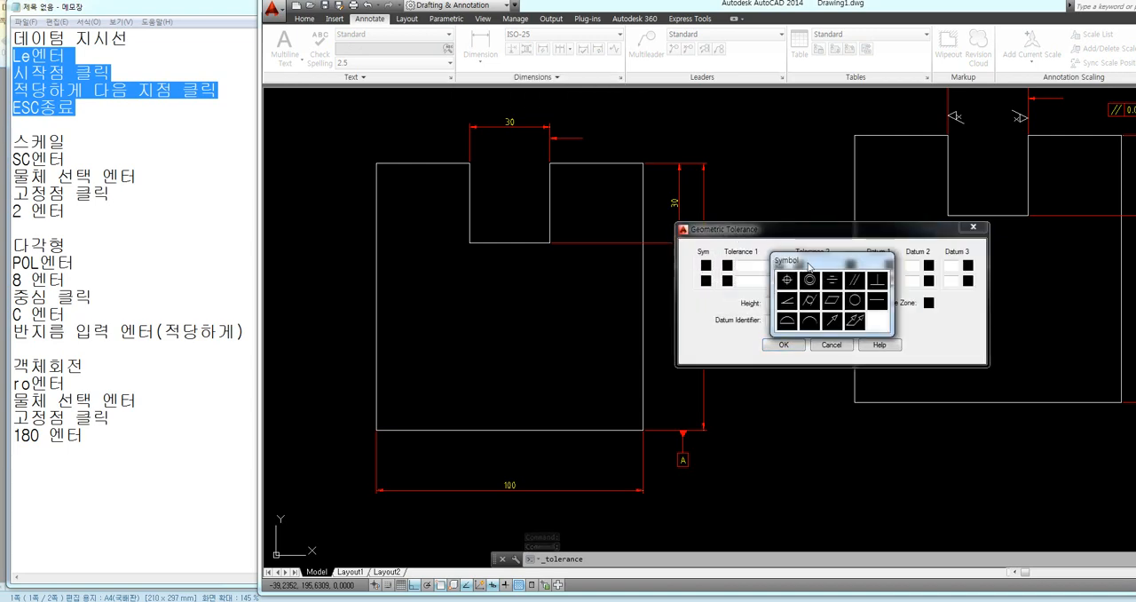
pyautogui.click(878, 281)
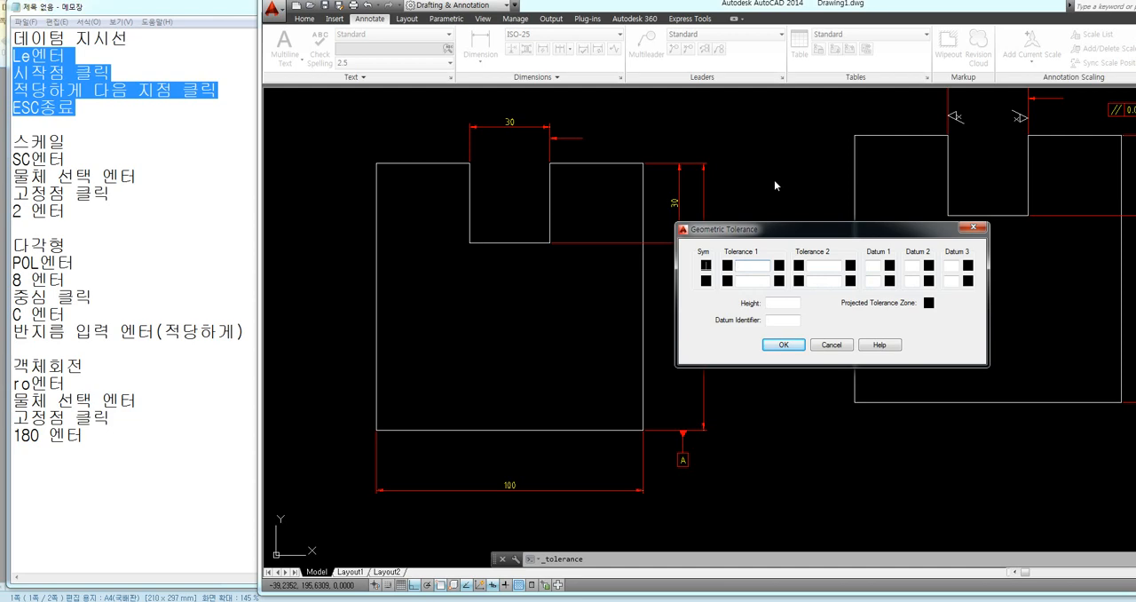
pyautogui.write('0')
pyautogui.press('BackSpace')
pyautogui.press('BackSpace')
pyautogui.write('08')
pyautogui.write('A')
# Leave the tolerance value without a diameter symbol and place the frame at the free end of the horizontal leader
pyautogui.click(729, 265)
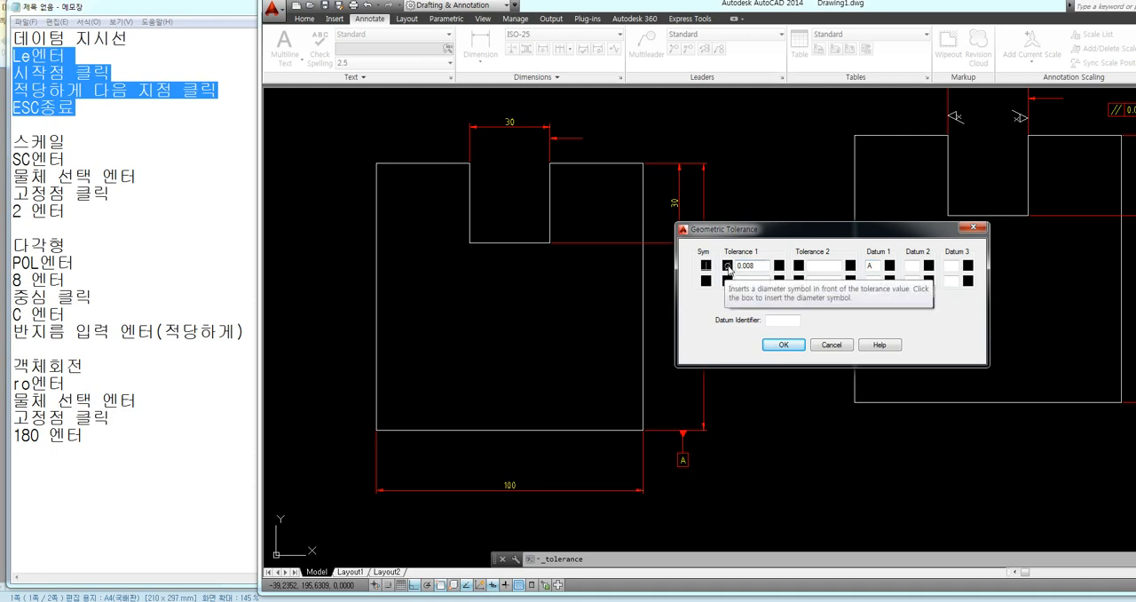
pyautogui.click(728, 265)
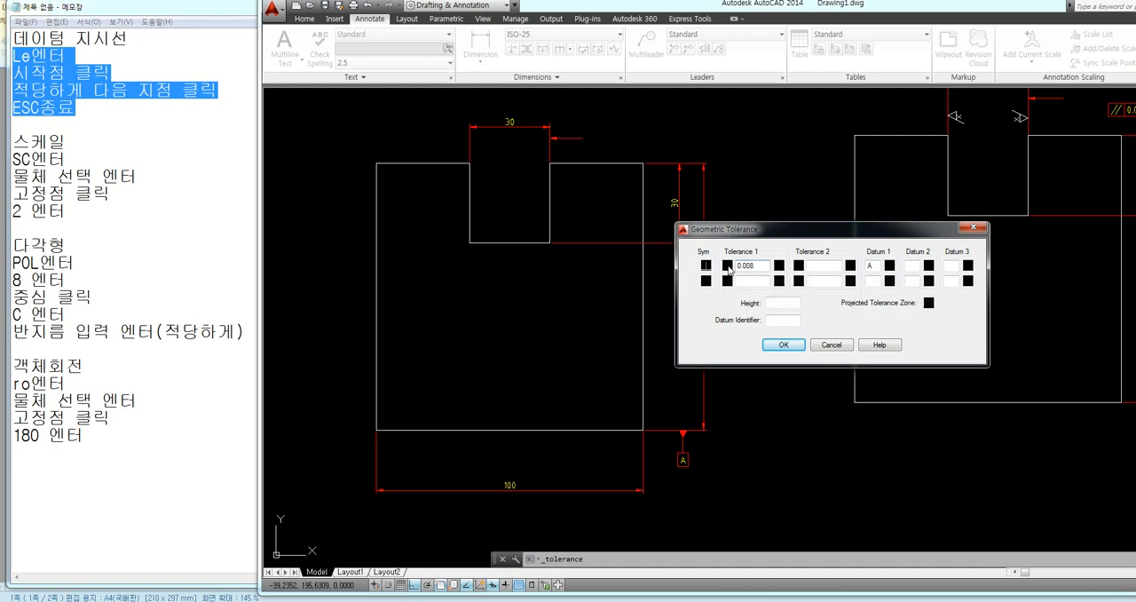
pyautogui.click(753, 265)
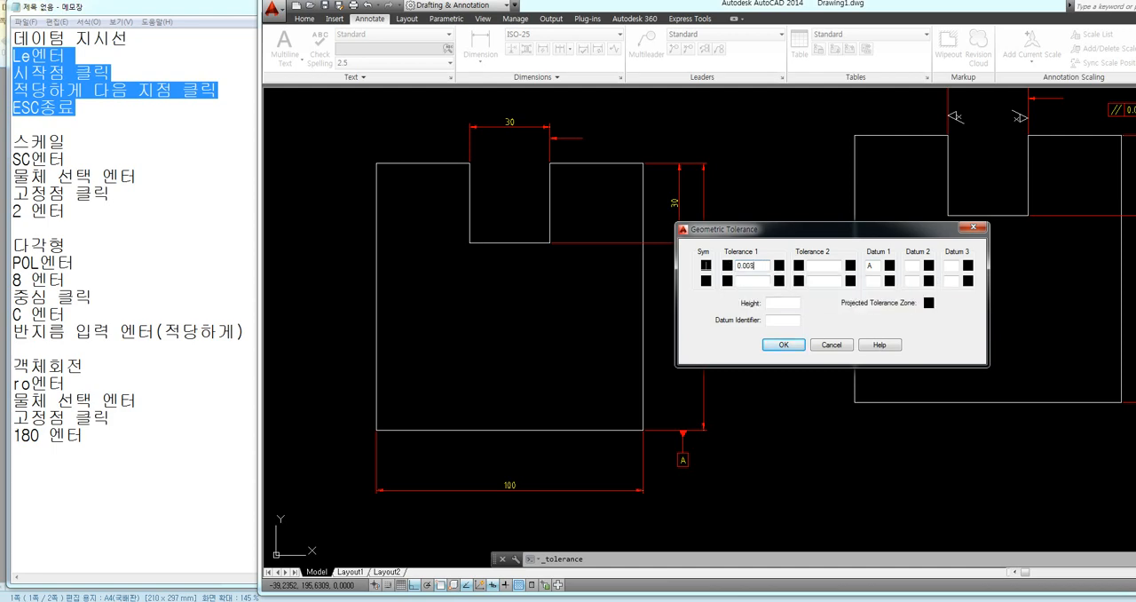
pyautogui.click(785, 344)
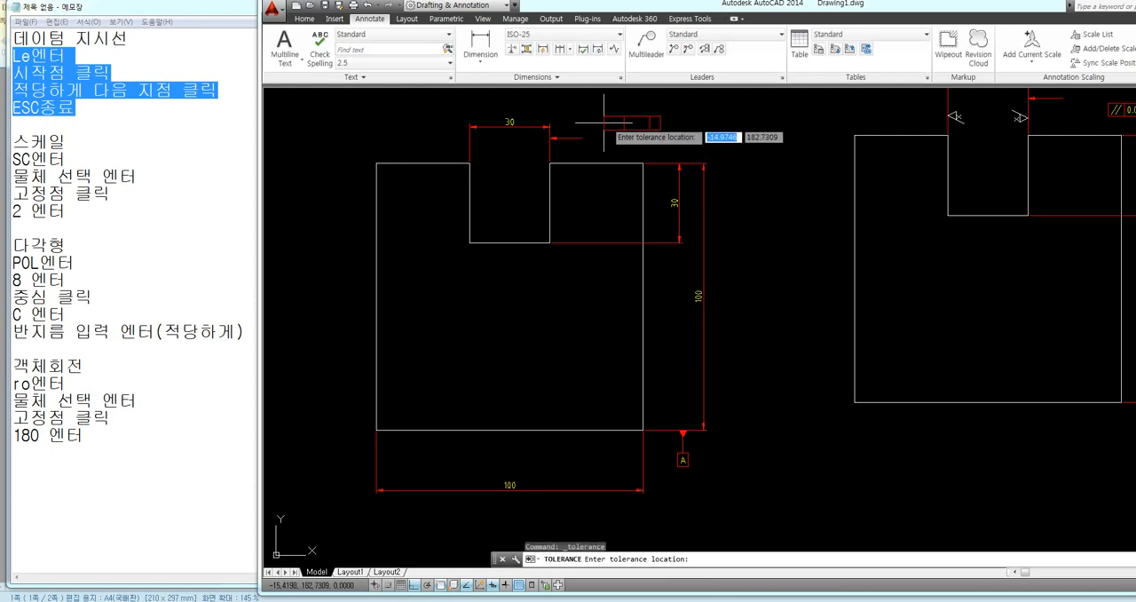
pyautogui.click(583, 139)
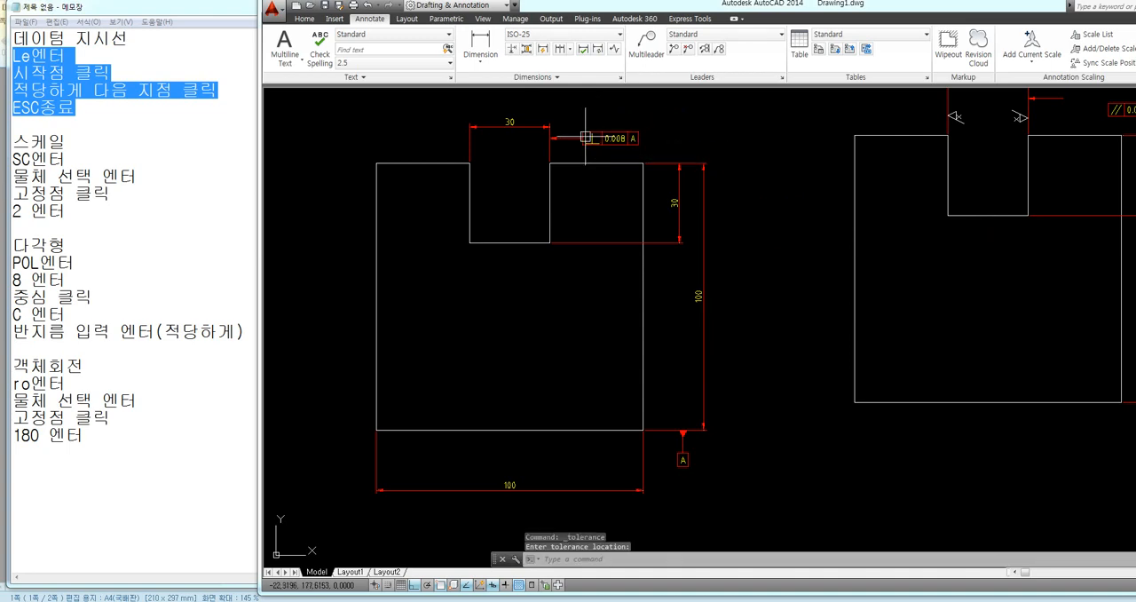
pyautogui.moveTo(756, 199); pyautogui.dragTo(727, 195, button='middle')
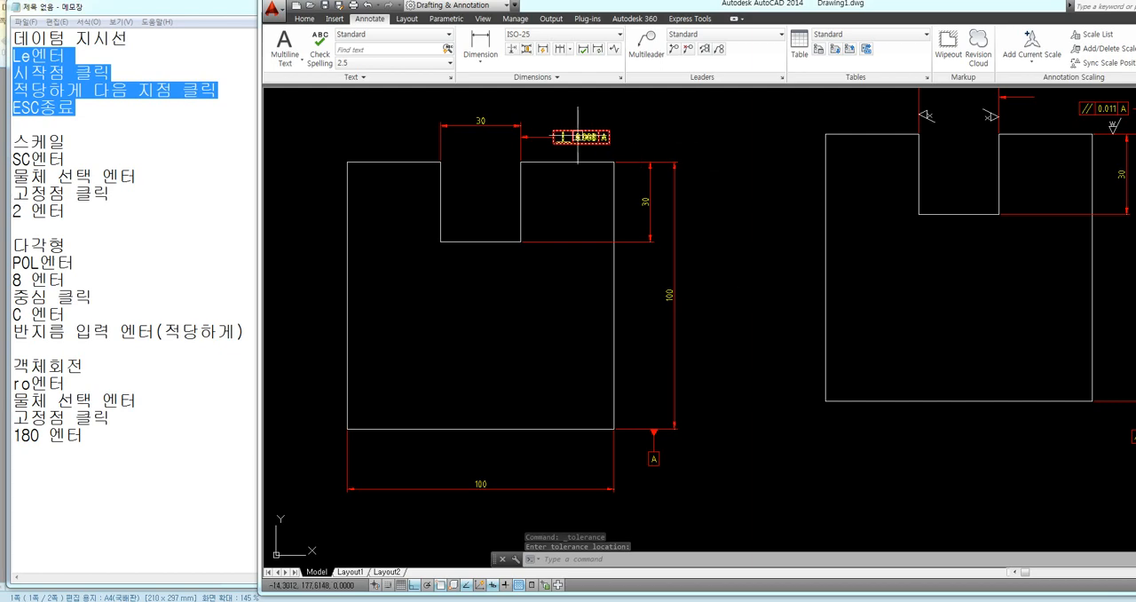
# Draw a bent leader from the 100 height dimension's upper extension line, about 9 units up and 7 units right
pyautogui.moveTo(737, 202)
pyautogui.mouseDown(button='middle')
pyautogui.moveTo(675, 233)
pyautogui.moveTo(672, 223)
pyautogui.mouseUp(button='middle')
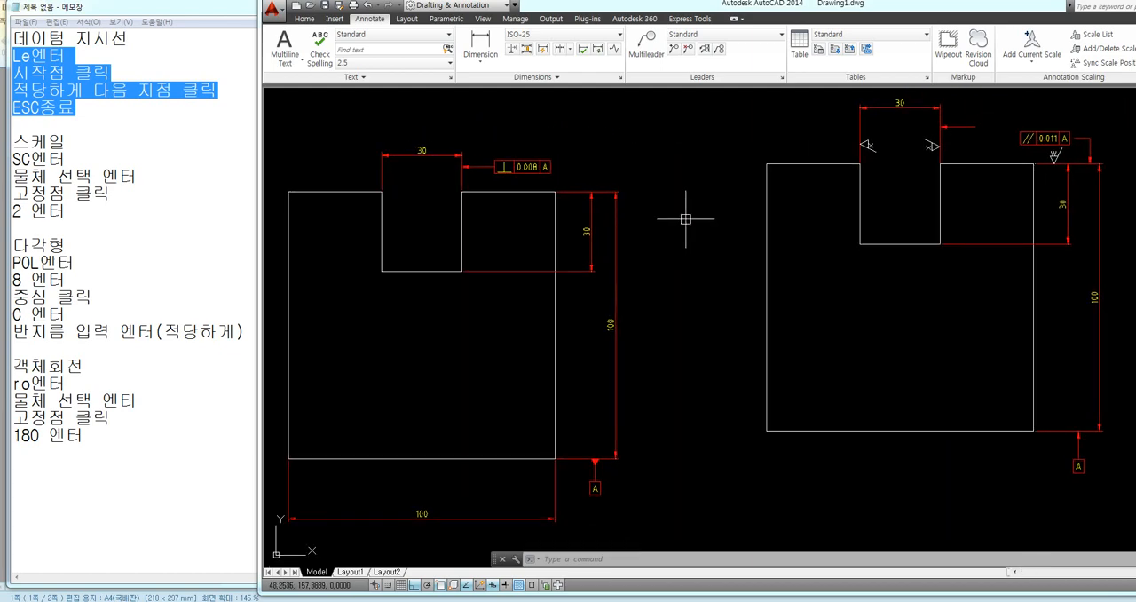
pyautogui.write('LE')
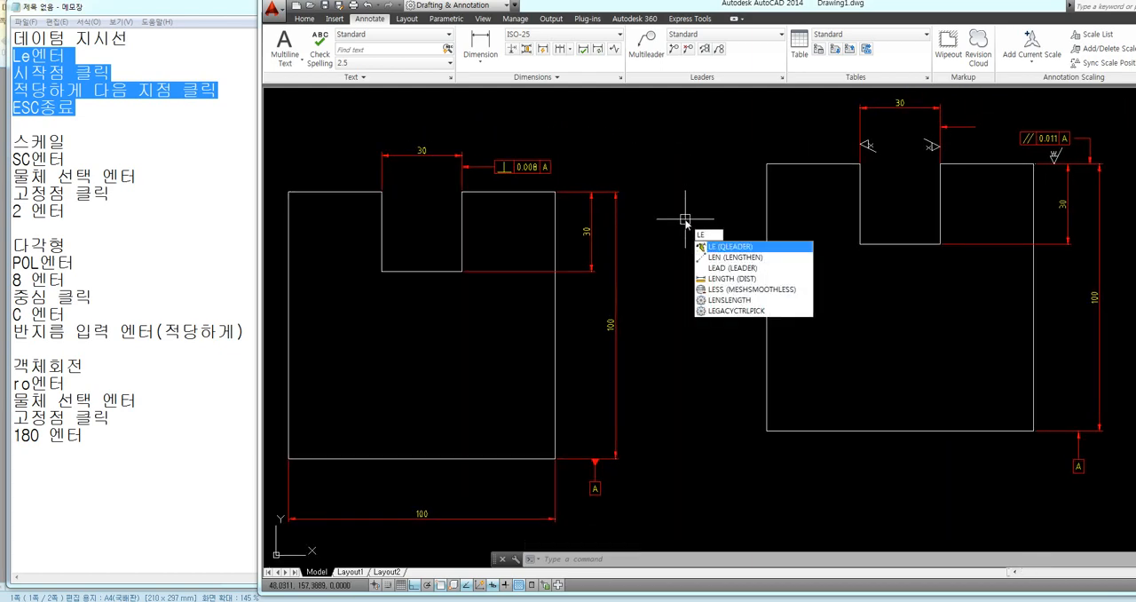
pyautogui.press('Return')
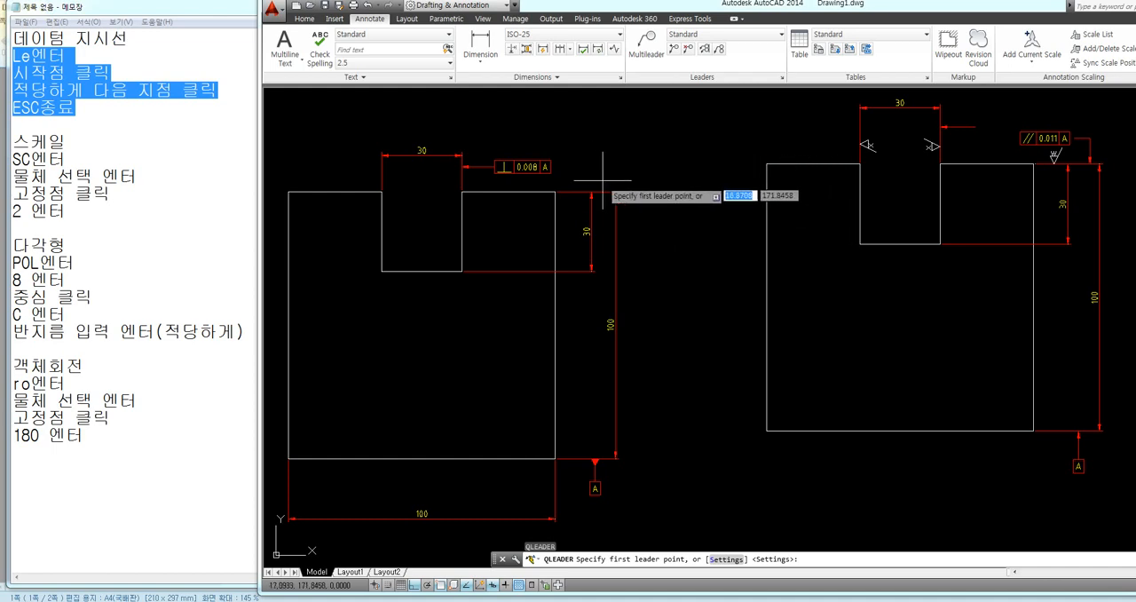
pyautogui.click(604, 190)
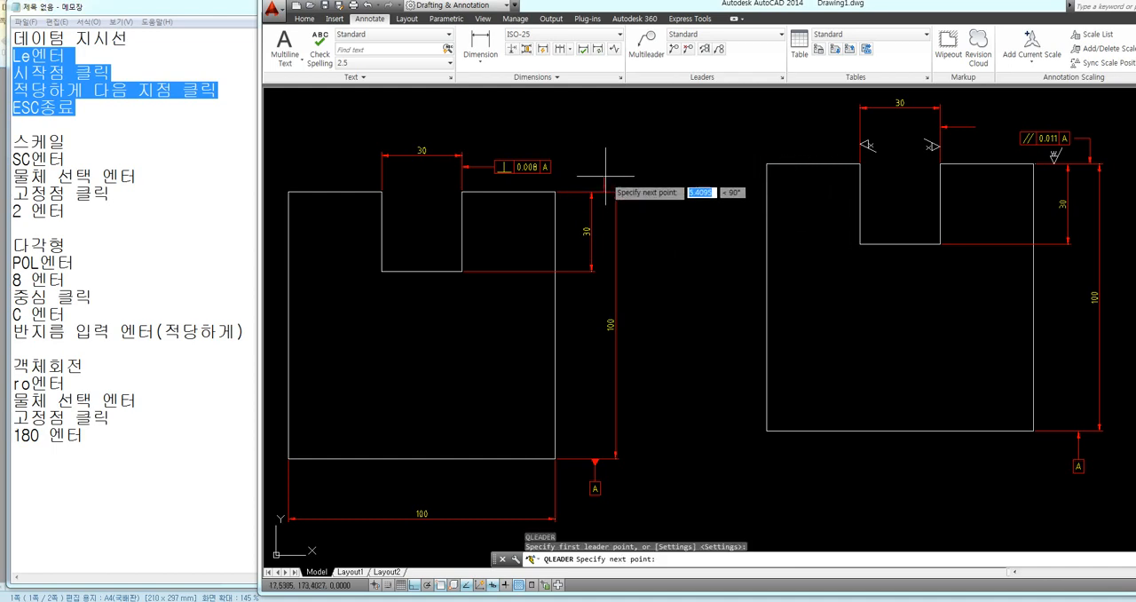
pyautogui.click(606, 165)
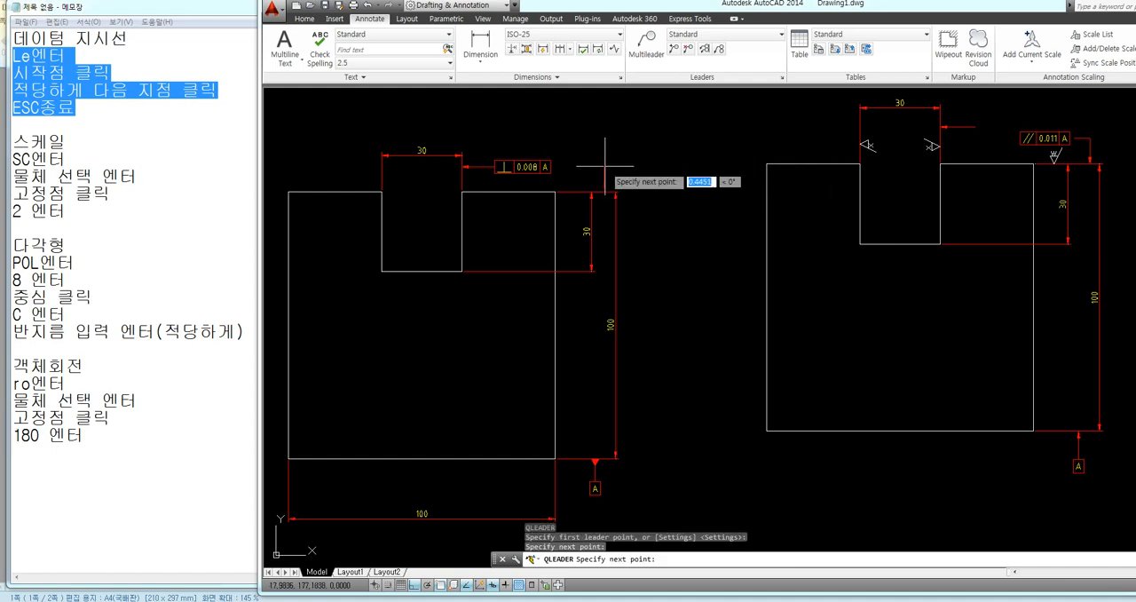
pyautogui.scroll(2, 606, 165)
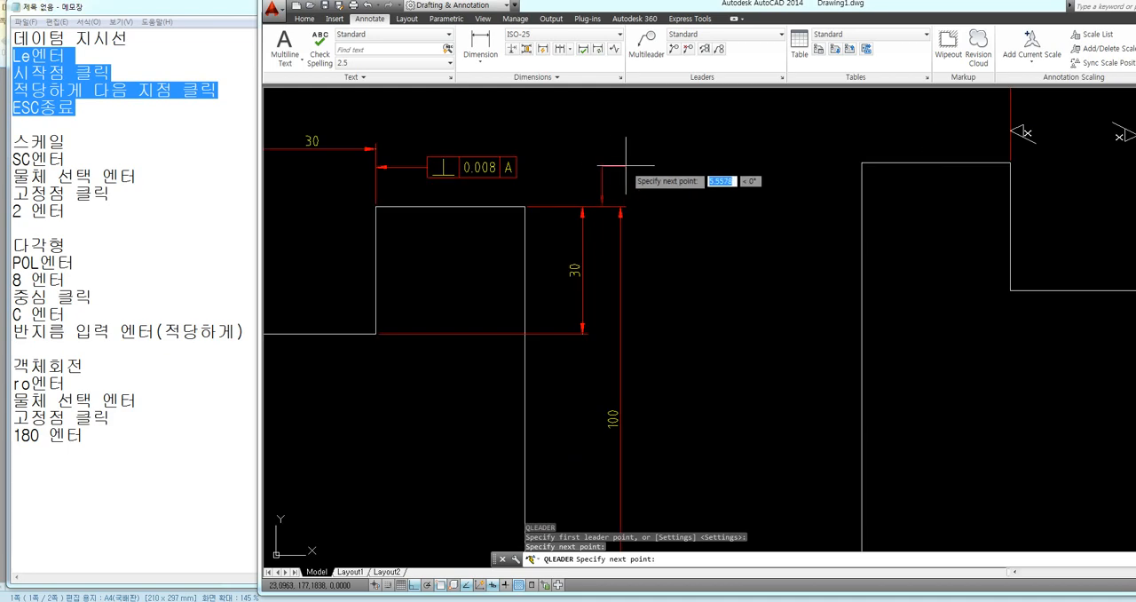
pyautogui.click(631, 165)
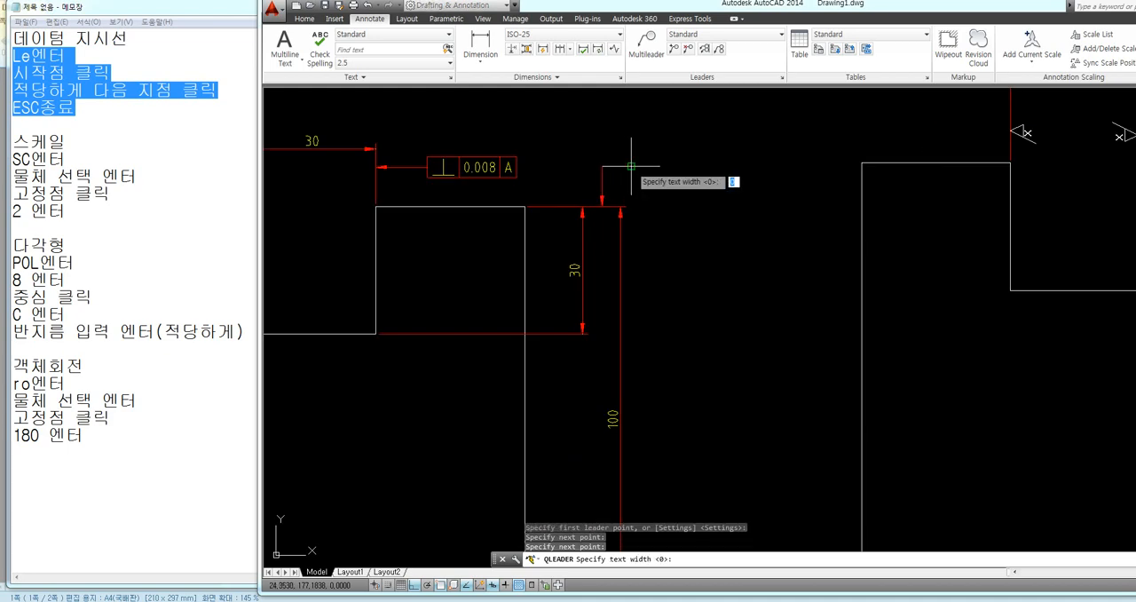
pyautogui.press('Escape')
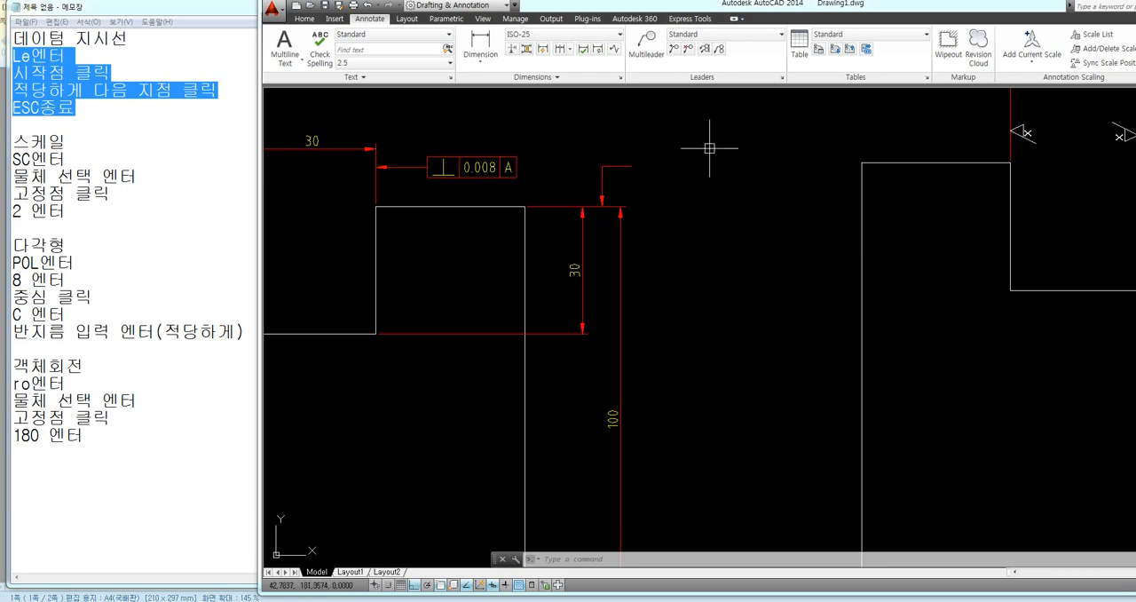
pyautogui.press('F8')
pyautogui.press('F8')
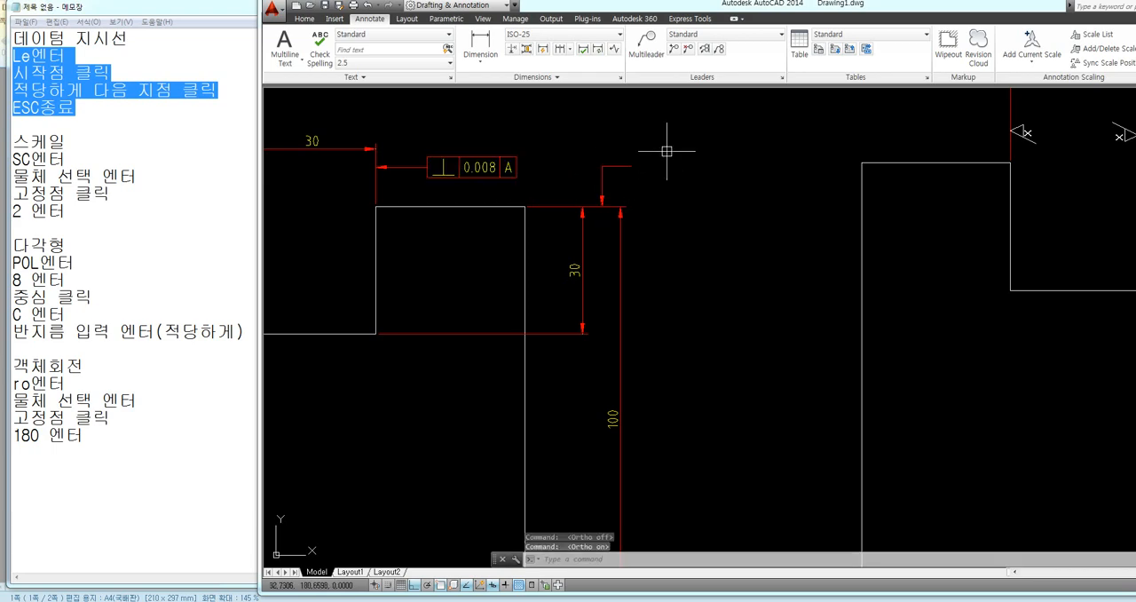
# Switch the workspace to AutoCAD Classic and close the tool palettes
pyautogui.moveTo(854, 7); pyautogui.dragTo(682, 8)
pyautogui.moveTo(844, 8); pyautogui.dragTo(797, 8)
pyautogui.click(1099, 584)
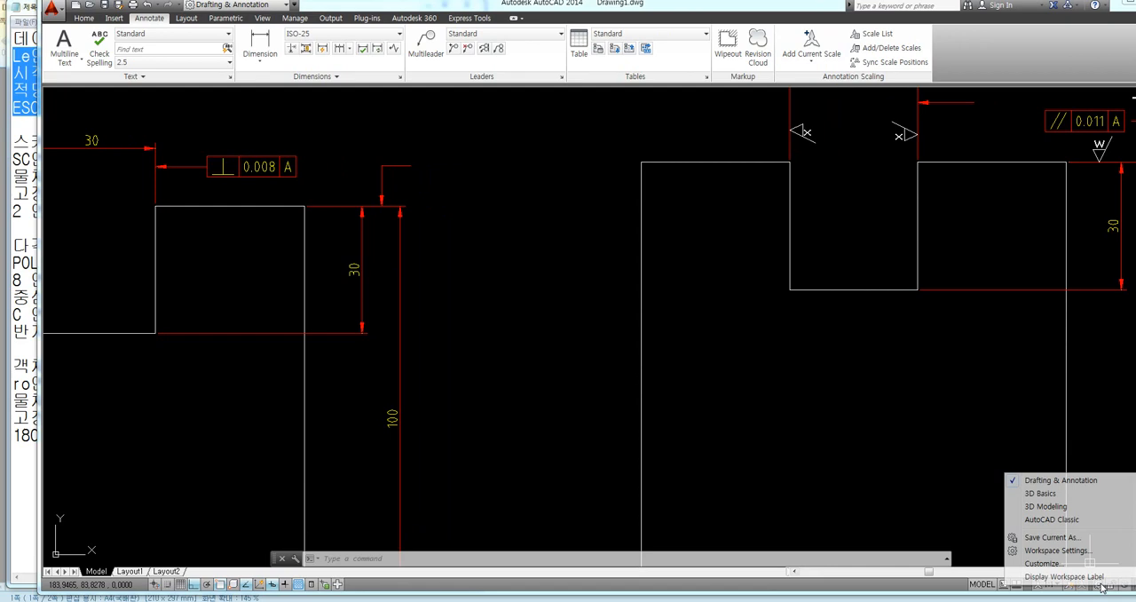
pyautogui.click(1052, 520)
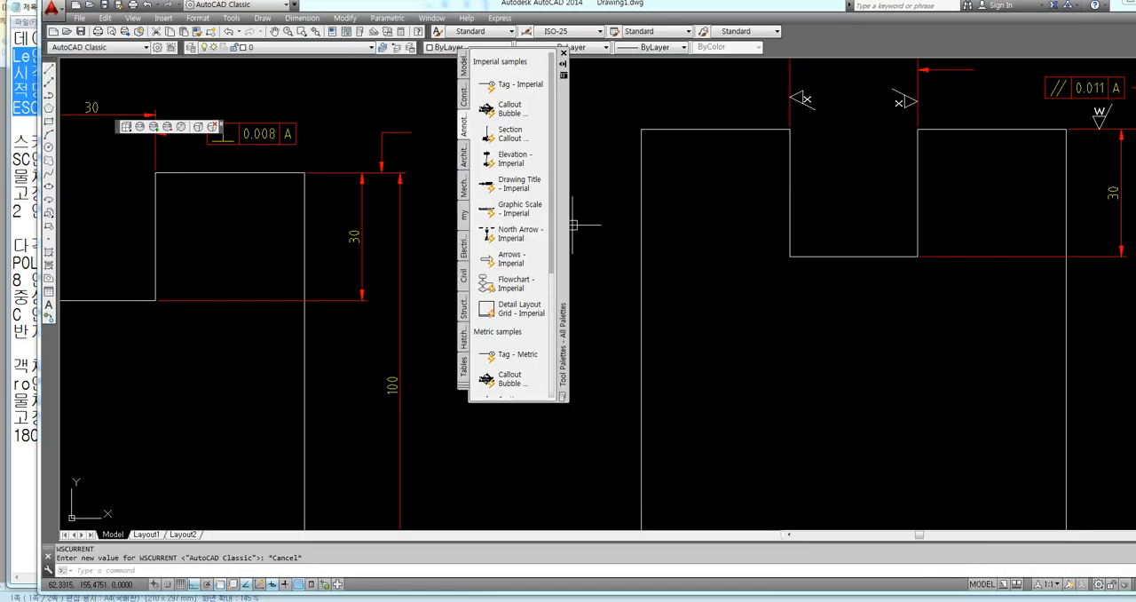
pyautogui.click(563, 54)
pyautogui.moveTo(387, 6); pyautogui.dragTo(644, 7)
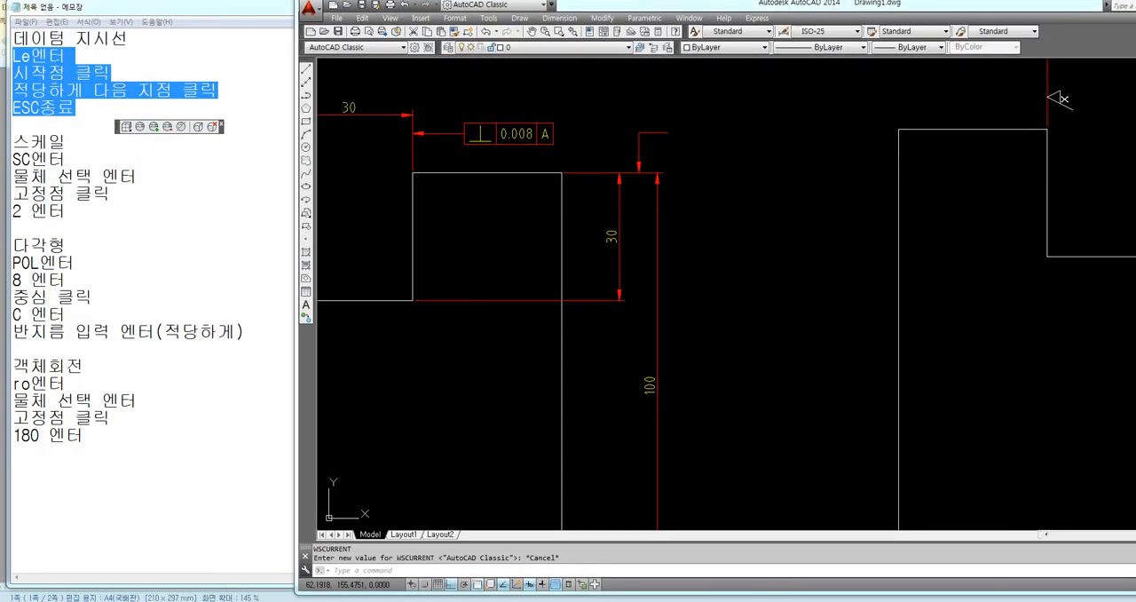
# Add a parallelism tolerance frame with value 0.011 and datum A at the free end of the bent leader
pyautogui.click(559, 18)
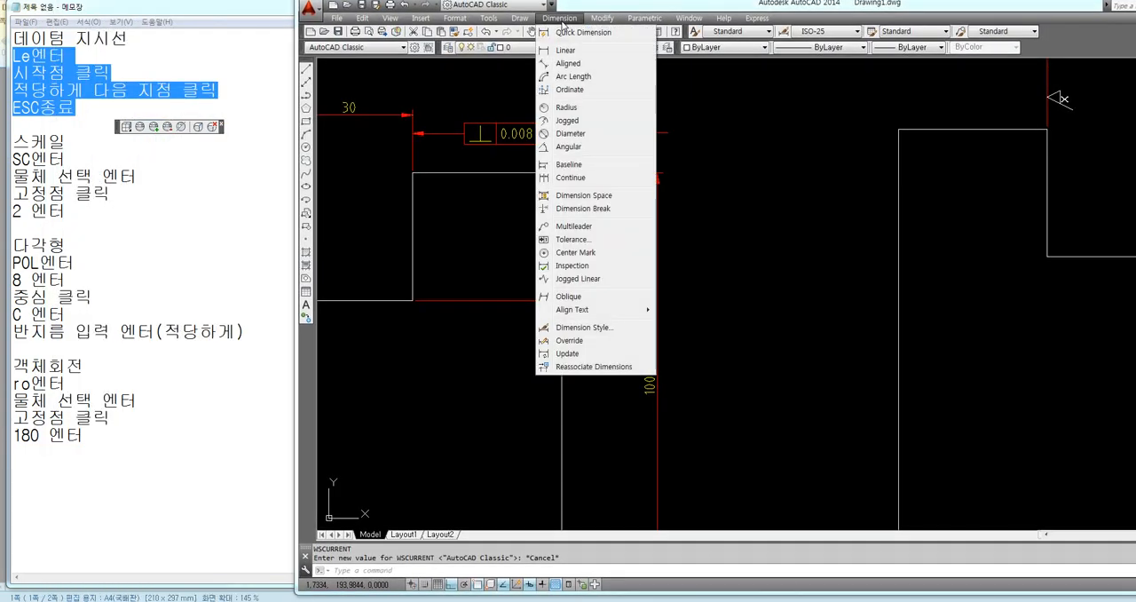
pyautogui.click(568, 240)
pyautogui.click(744, 265)
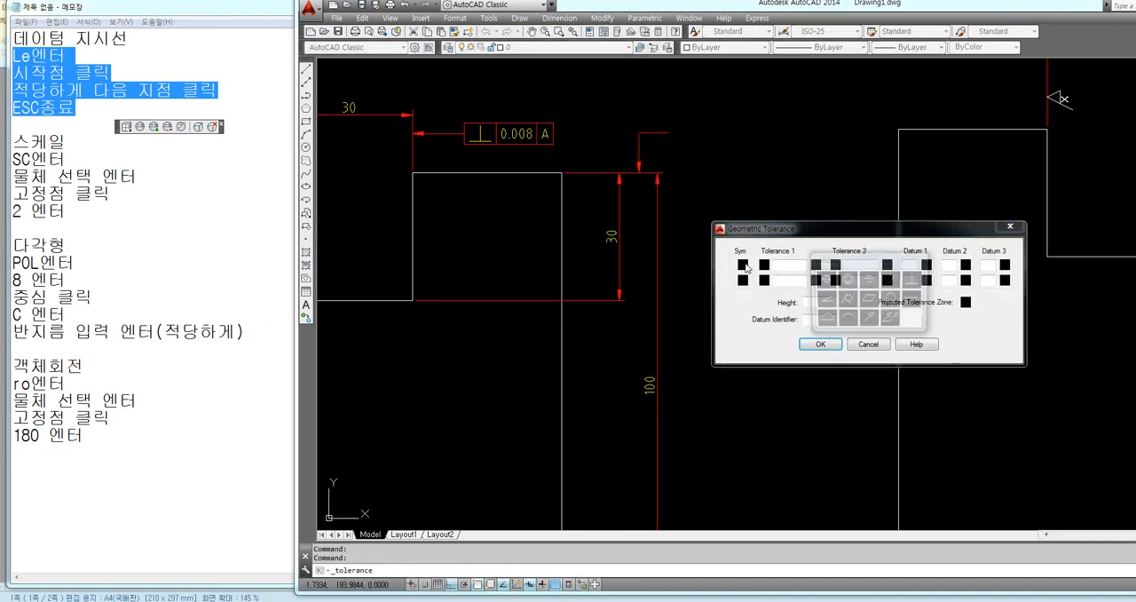
pyautogui.click(892, 281)
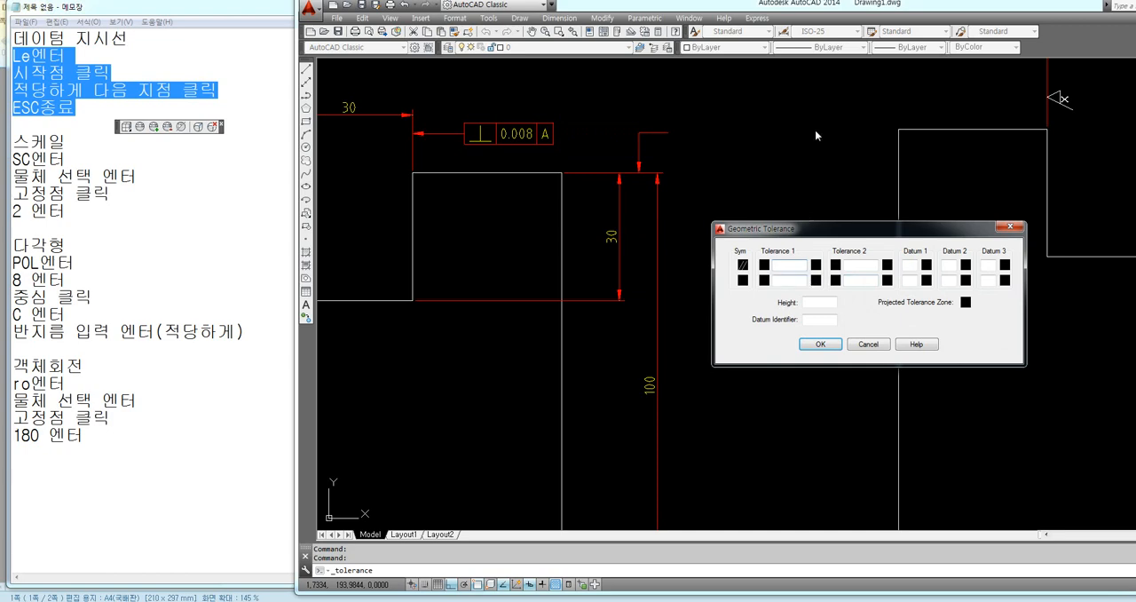
pyautogui.write('0.011')
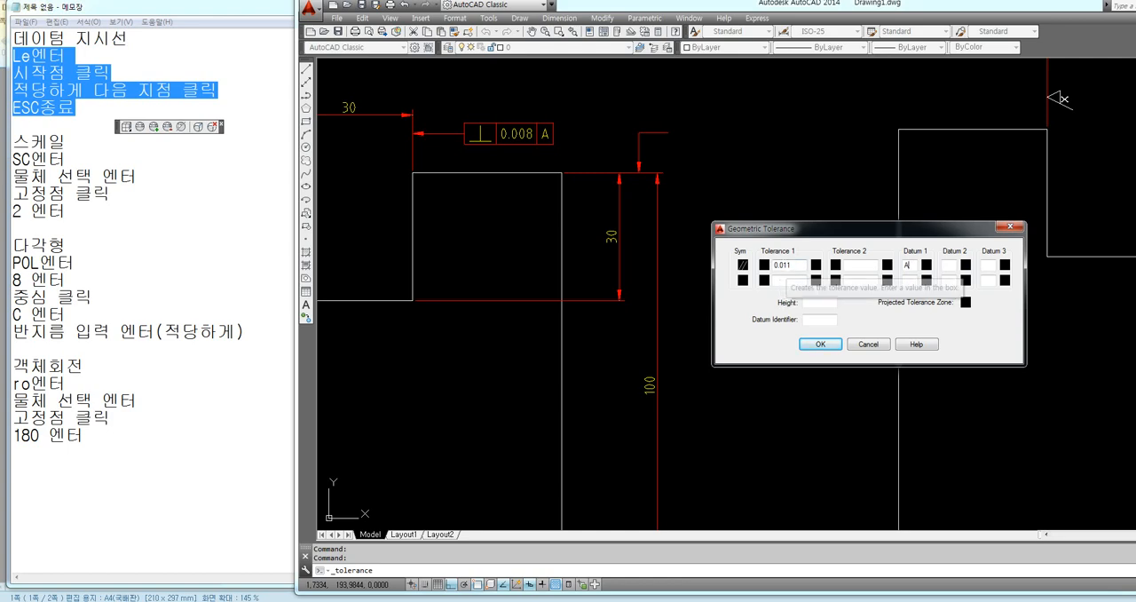
pyautogui.click(821, 344)
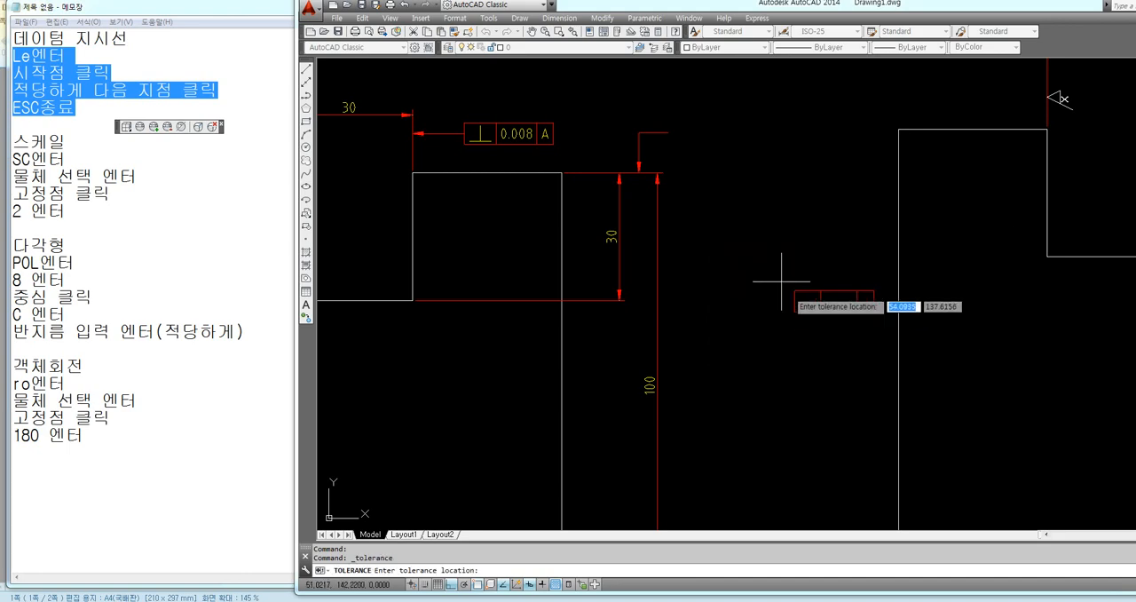
pyautogui.click(667, 134)
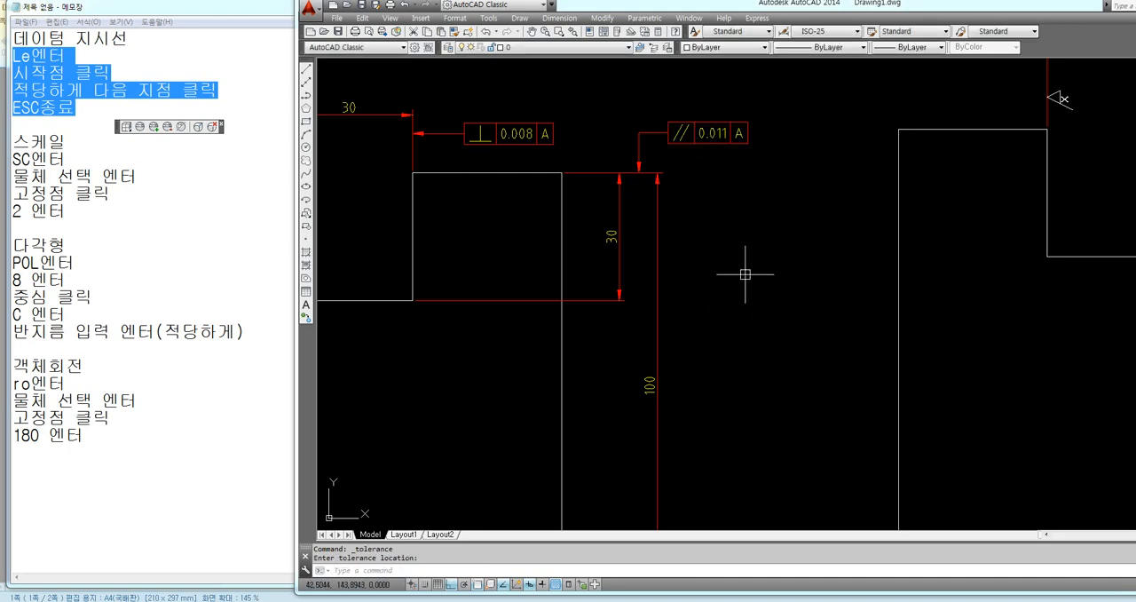
# Examine the perpendicularity and parallelism frames on the notched square, and the surface texture symbols around the reference drawing's notch
pyautogui.moveTo(749, 272)
pyautogui.mouseDown(button='middle')
pyautogui.moveTo(802, 283)
pyautogui.moveTo(824, 247)
pyautogui.mouseUp(button='middle')
pyautogui.scroll(-2, 804, 210)
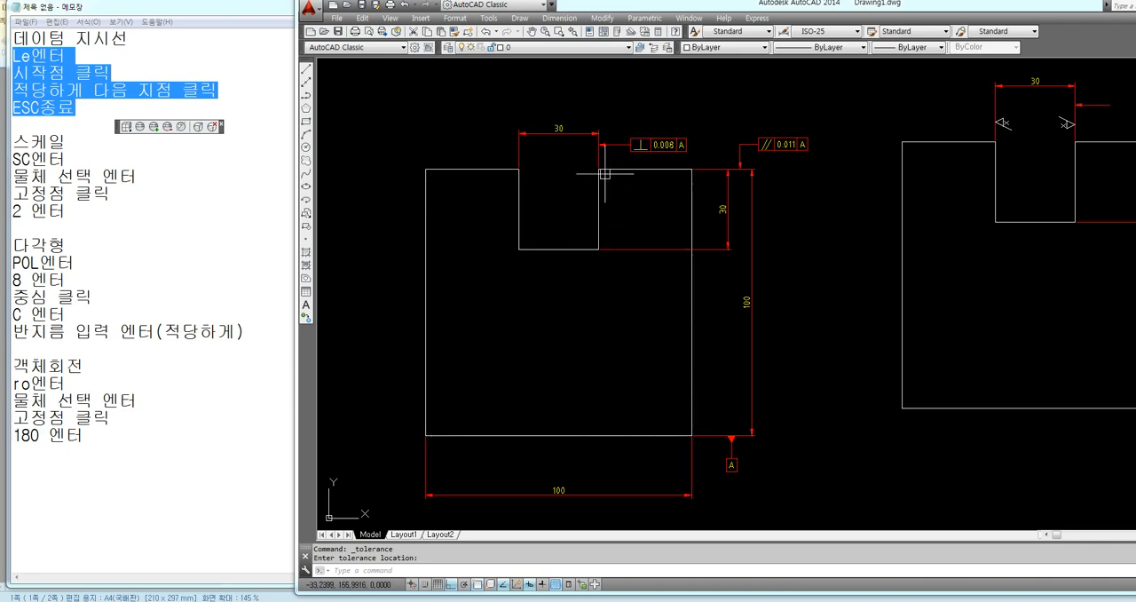
pyautogui.scroll(4, 604, 177)
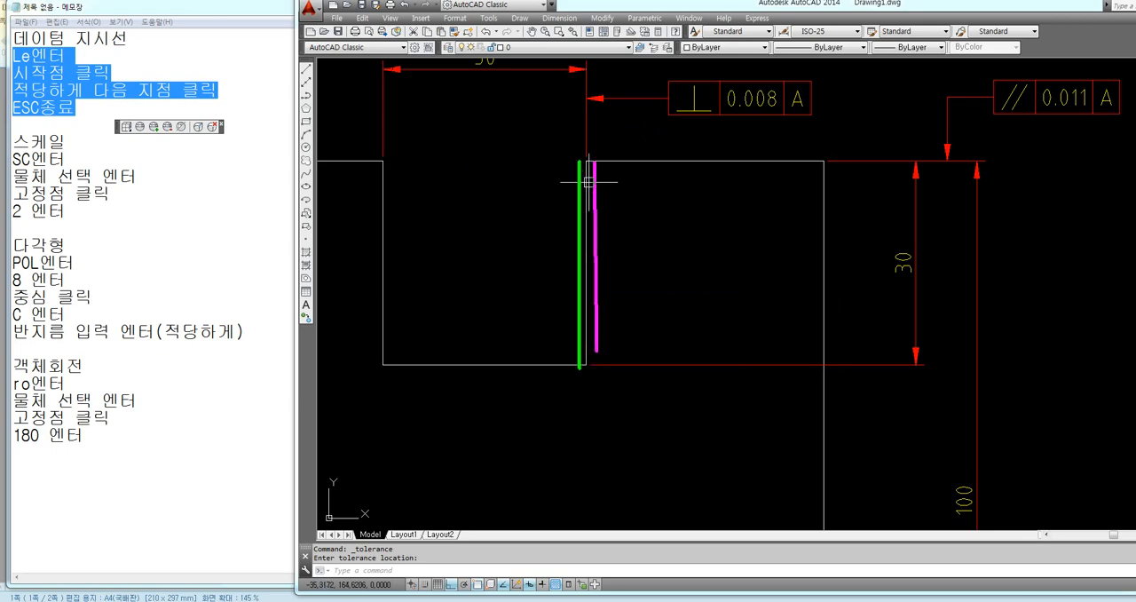
pyautogui.press('Escape')
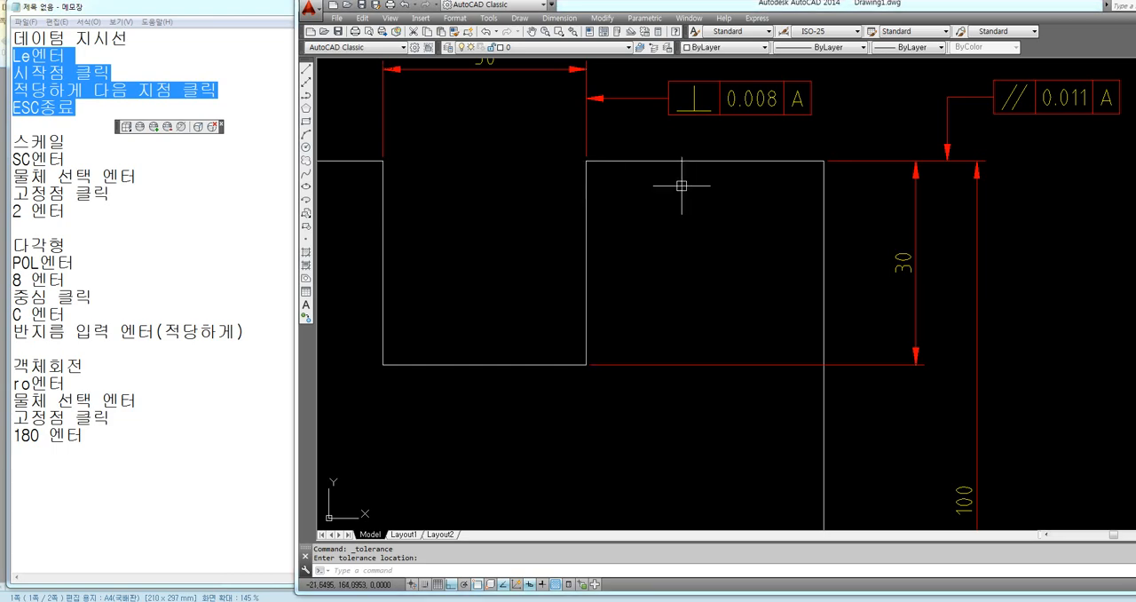
pyautogui.scroll(-4, 734, 229)
pyautogui.moveTo(734, 231); pyautogui.dragTo(644, 175, button='middle')
pyautogui.press('Escape')
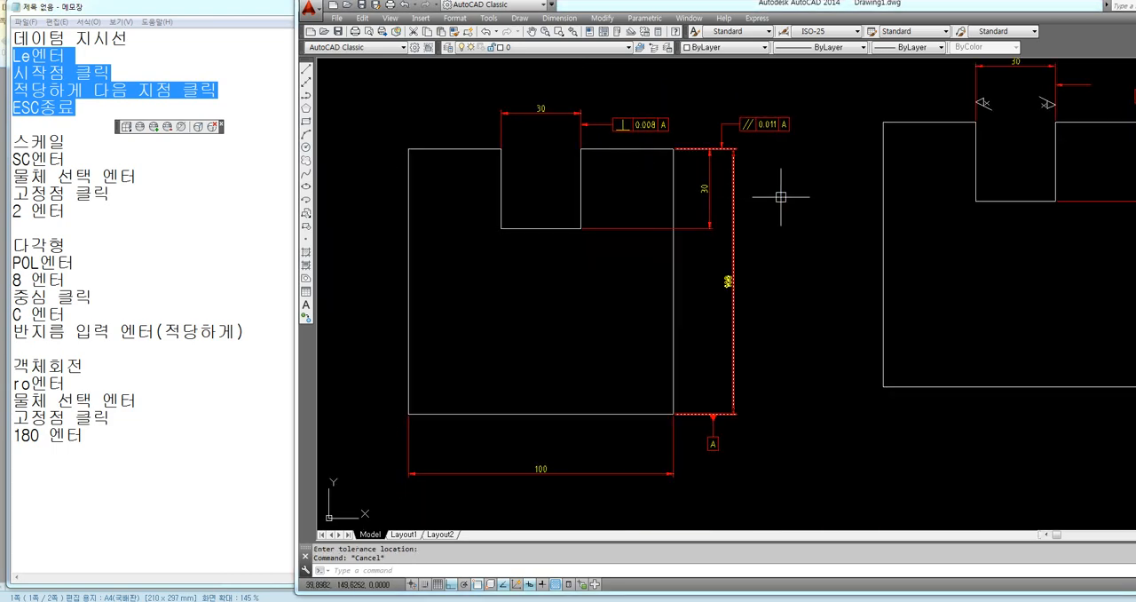
pyautogui.moveTo(781, 198); pyautogui.dragTo(708, 208, button='middle')
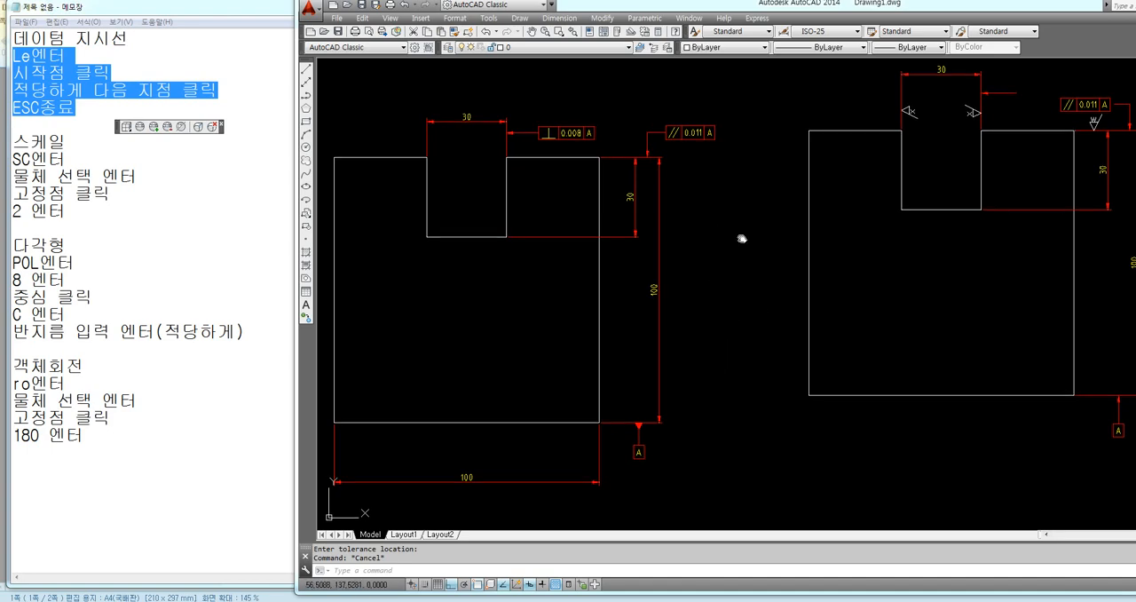
pyautogui.moveTo(750, 239); pyautogui.dragTo(582, 247, button='middle')
pyautogui.moveTo(811, 255); pyautogui.dragTo(634, 311, button='middle')
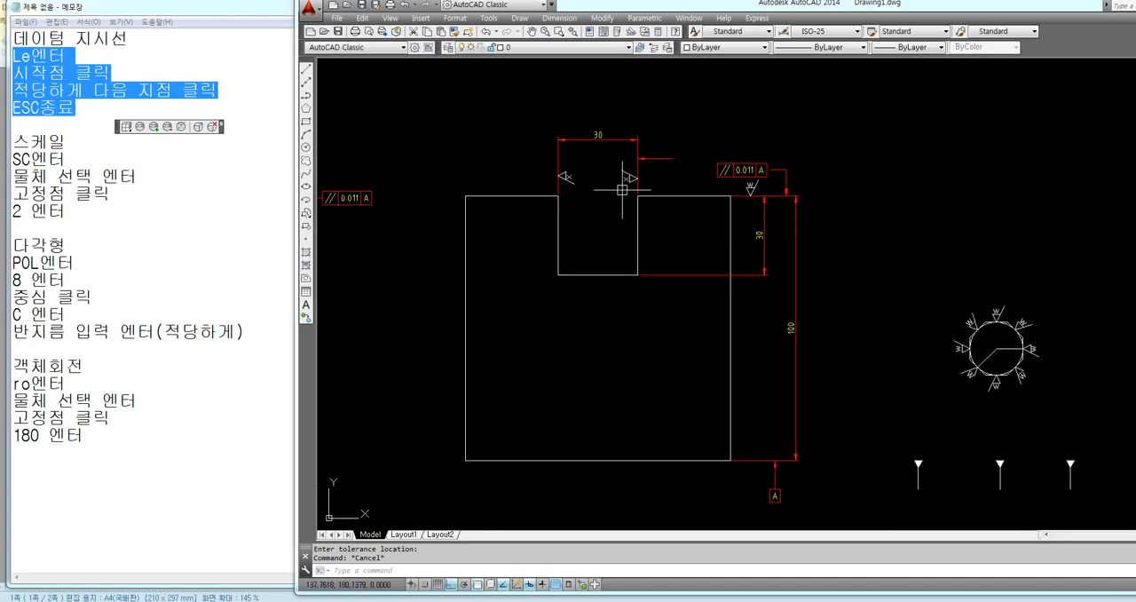
pyautogui.scroll(2, 586, 176)
pyautogui.scroll(-3, 555, 173)
pyautogui.scroll(2, 581, 160)
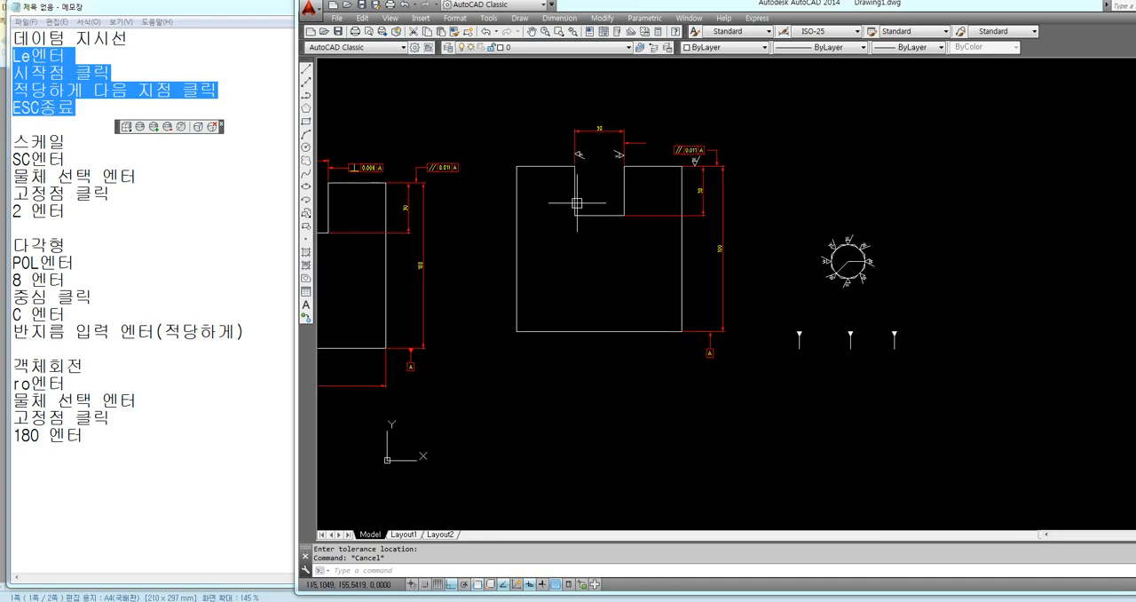
# Draw a 3 by 3 square in the empty area below the two drawings
pyautogui.moveTo(482, 504); pyautogui.dragTo(594, 315, button='middle')
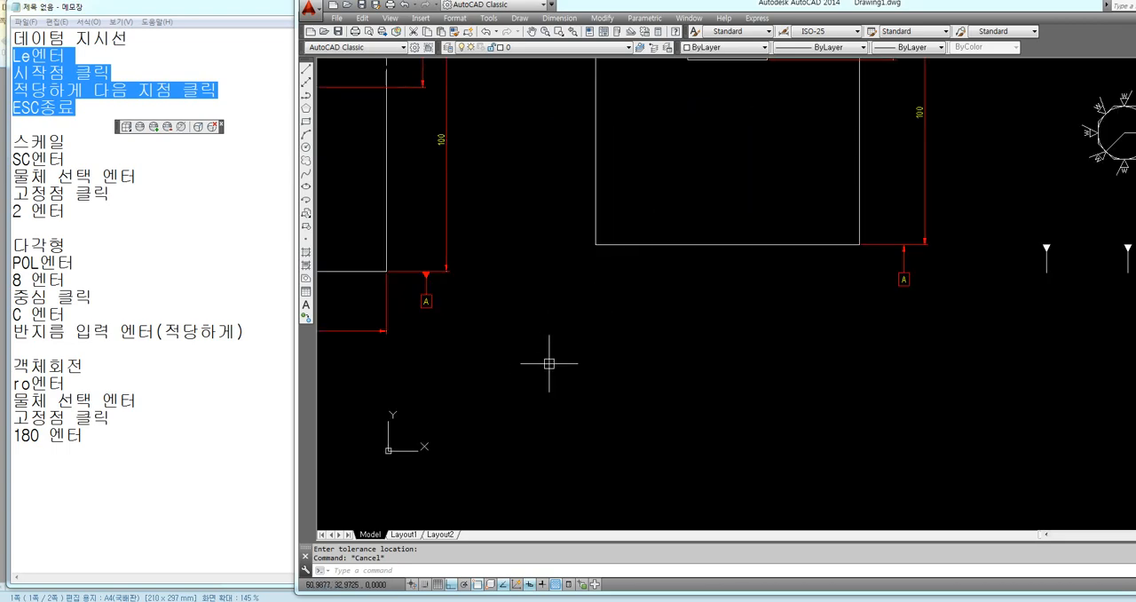
pyautogui.write('c')
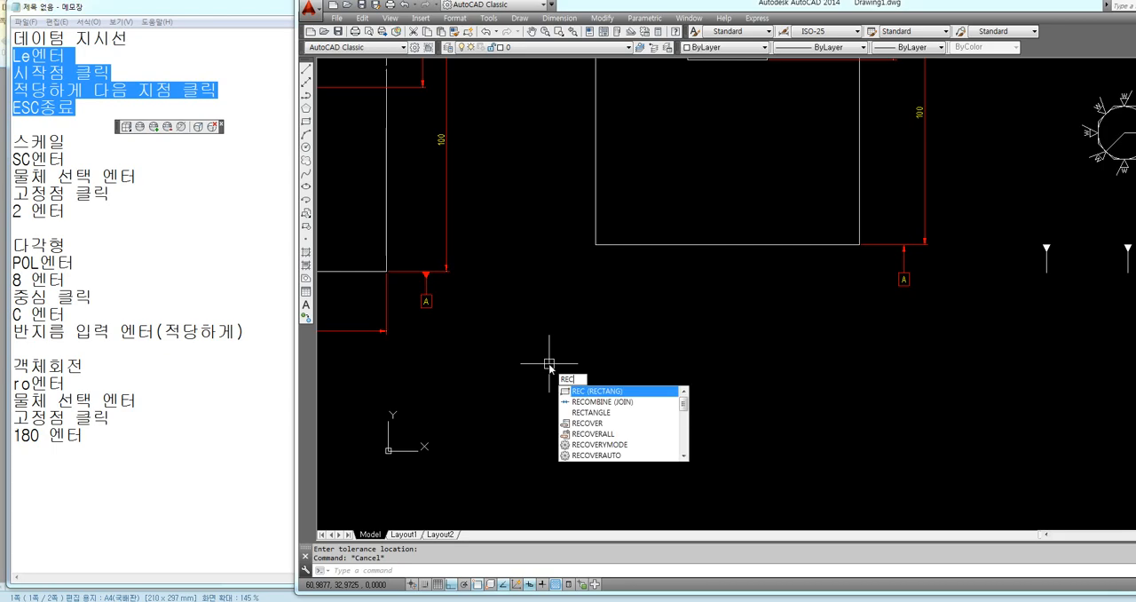
pyautogui.press('Return')
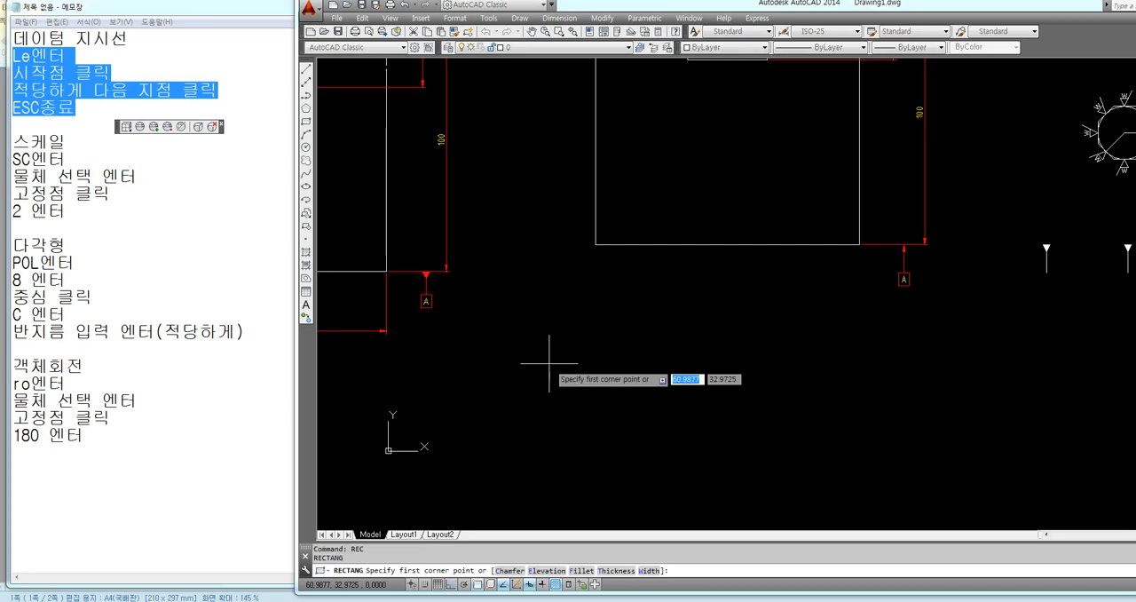
pyautogui.click(546, 427)
pyautogui.write('@ ')
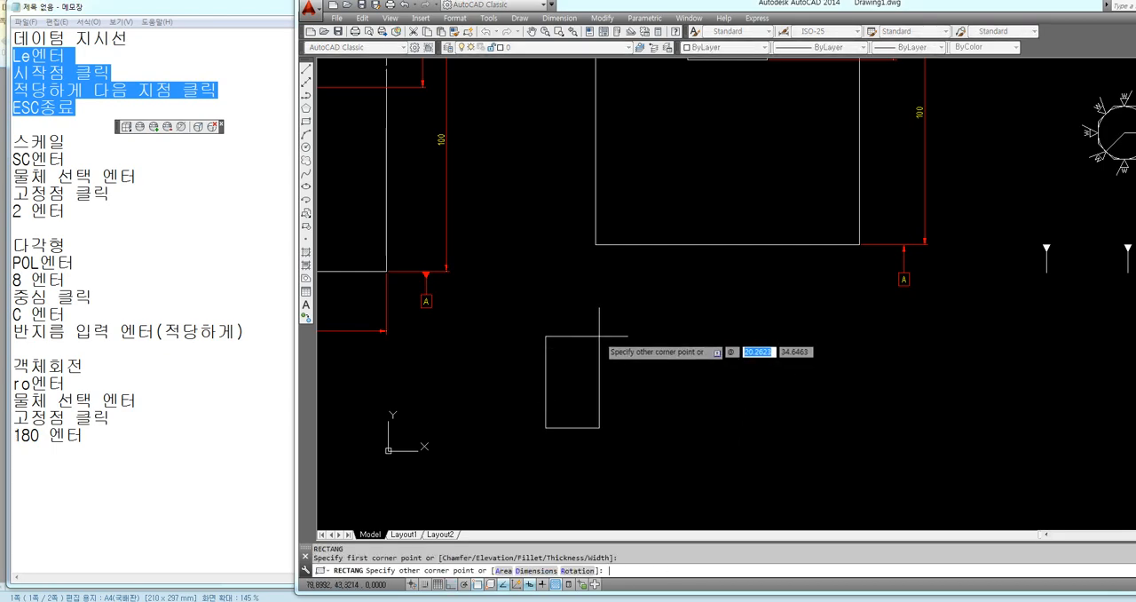
pyautogui.write('3')
pyautogui.press('Tab')
pyautogui.write('3')
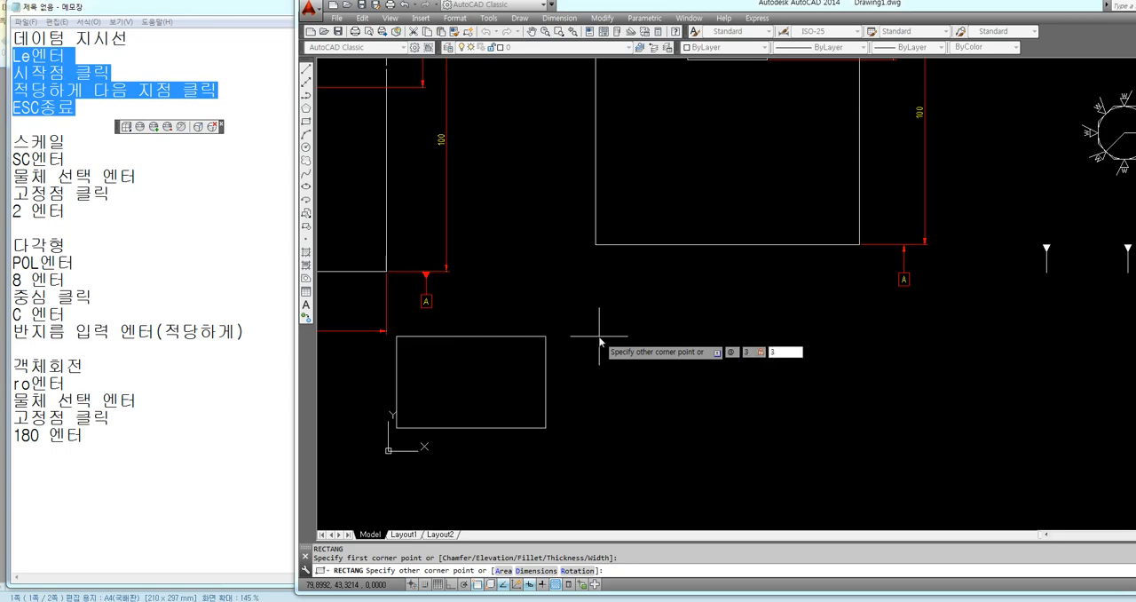
pyautogui.press('Return')
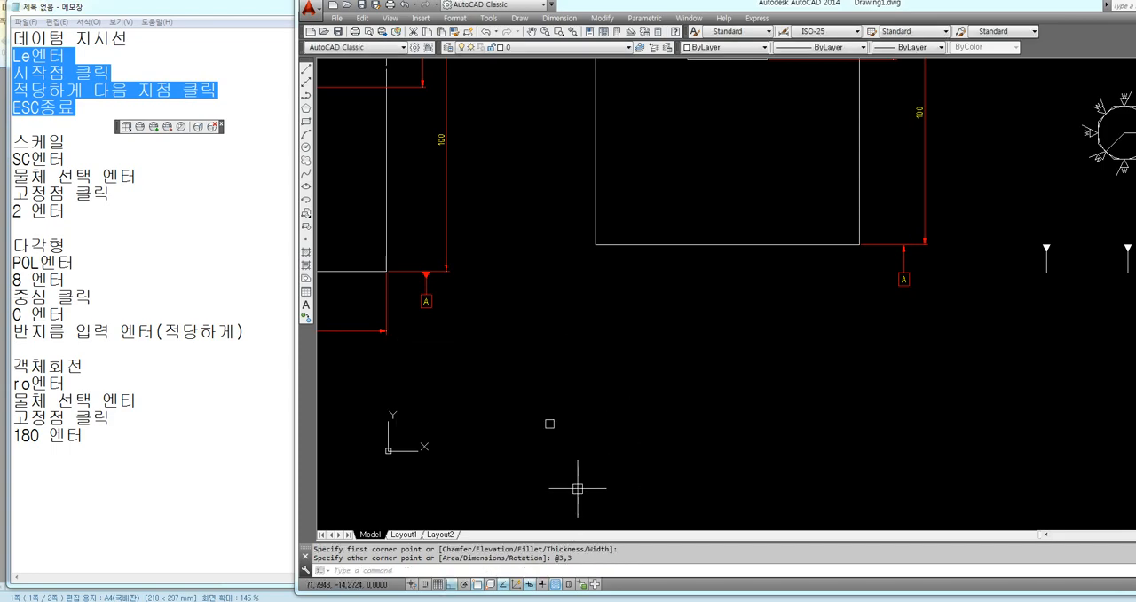
# Stretch both lower corners of the small square to its bottom edge's midpoint, forming a downward-pointing triangle
pyautogui.scroll(5, 543, 431)
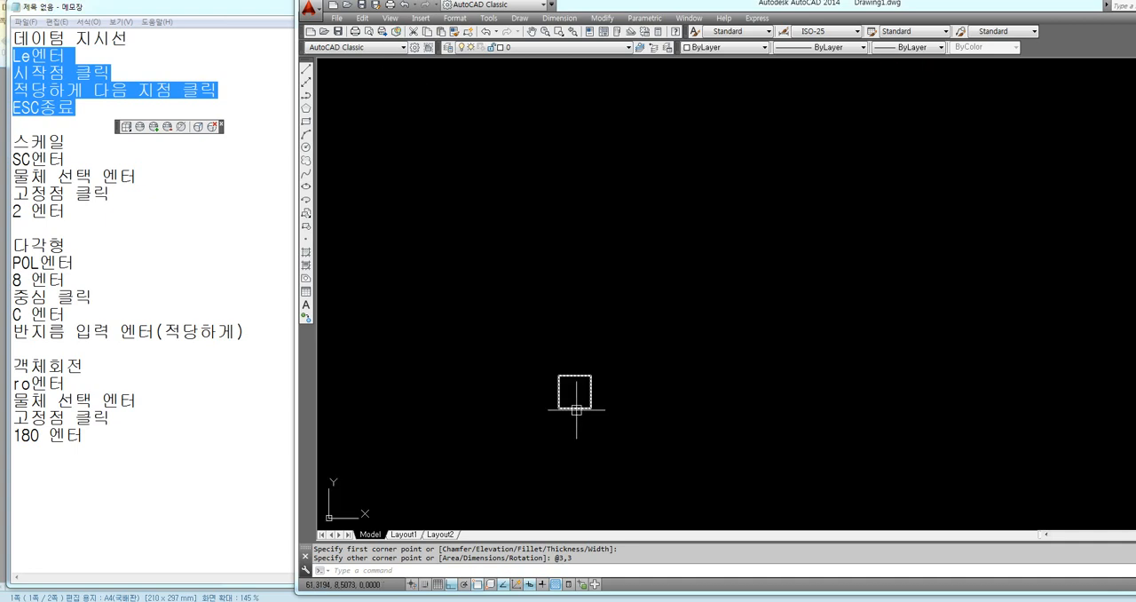
pyautogui.click(576, 410)
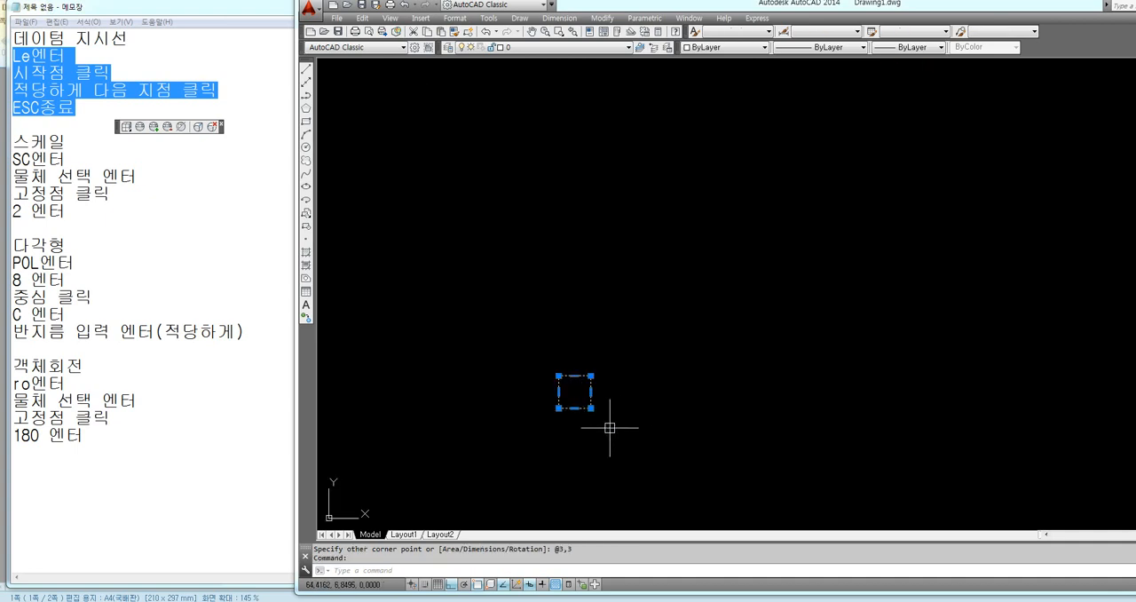
pyautogui.click(590, 408)
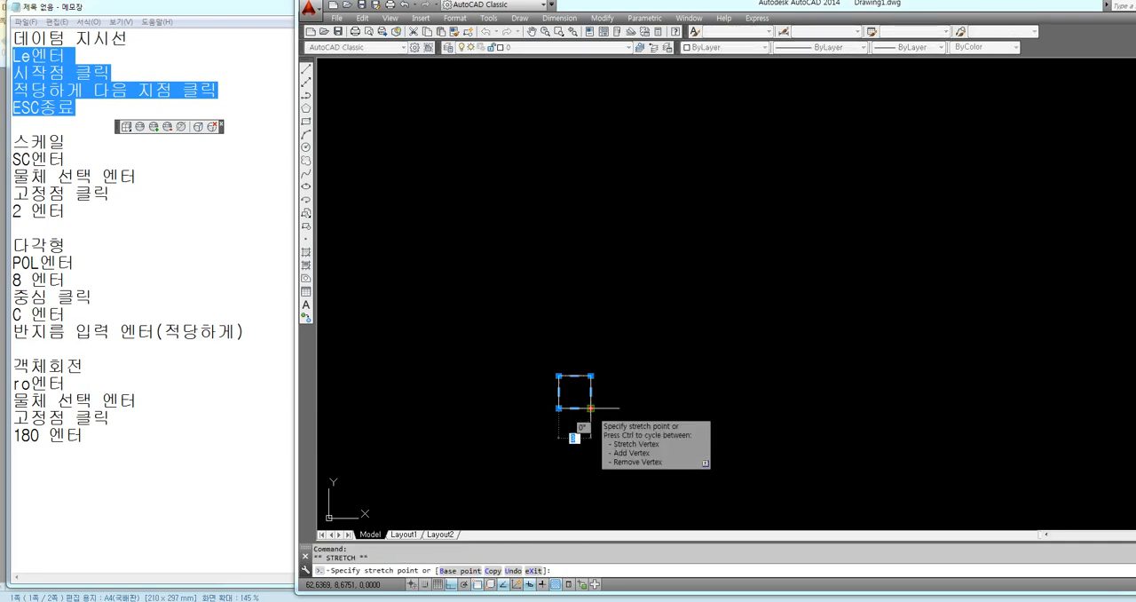
pyautogui.click(576, 408)
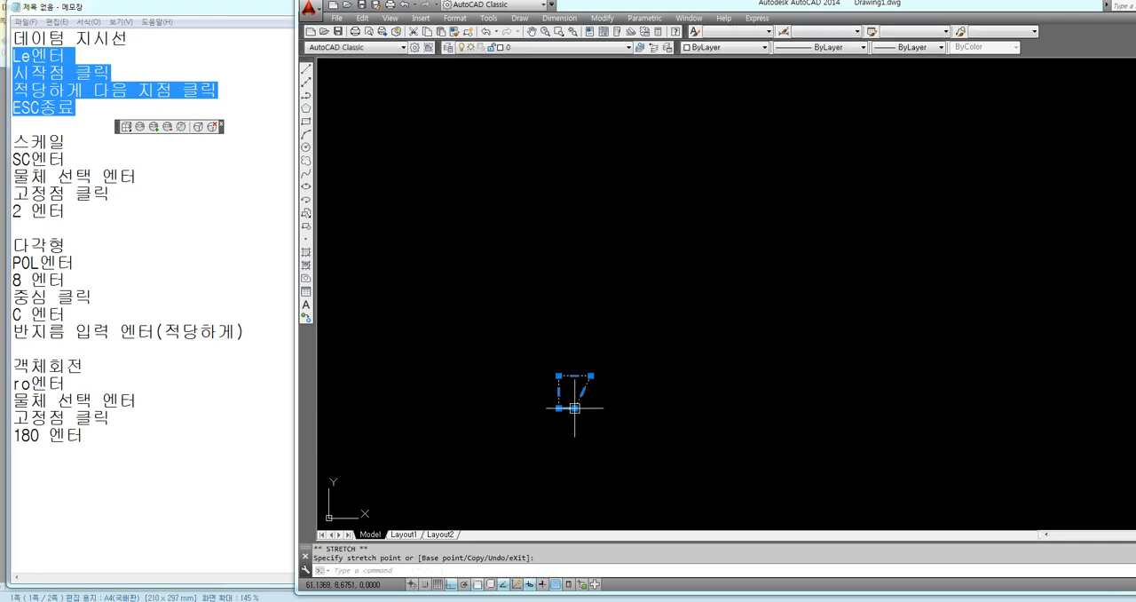
pyautogui.scroll(5, 584, 442)
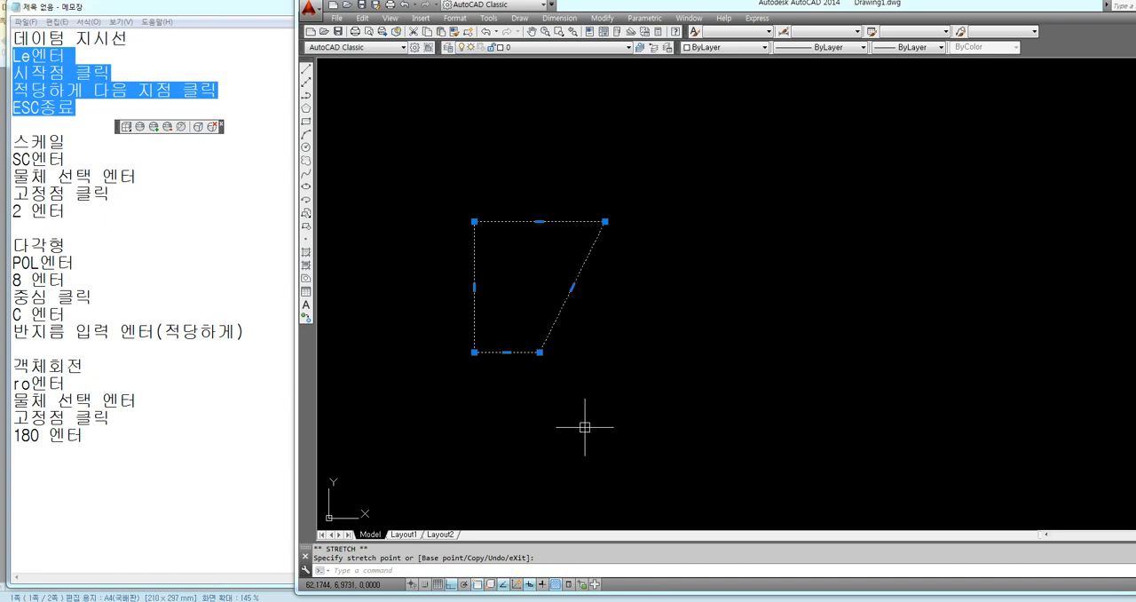
pyautogui.click(474, 352)
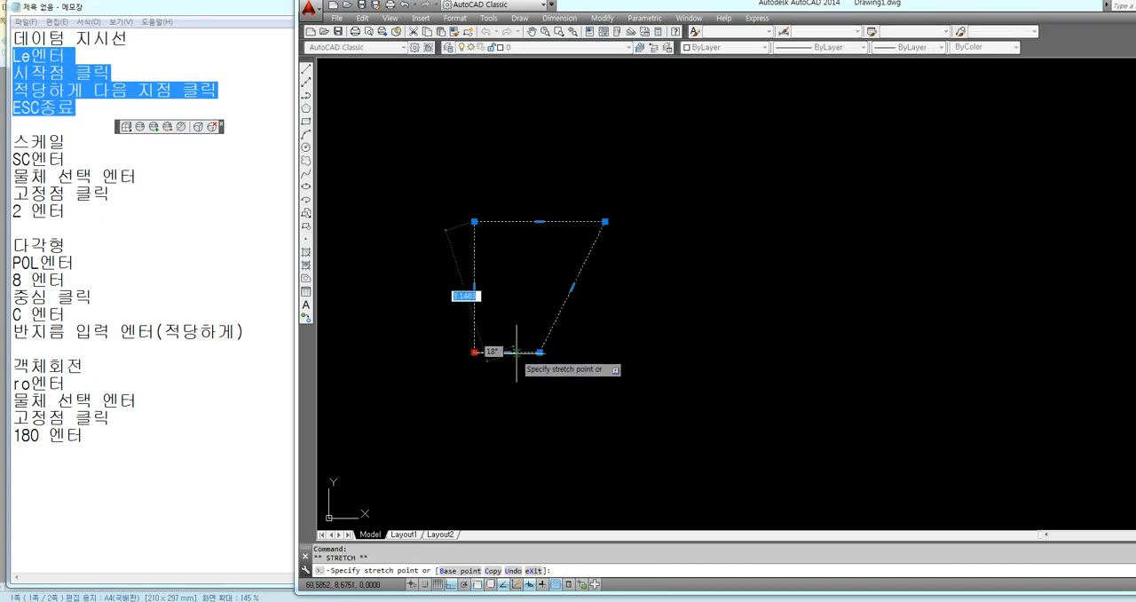
pyautogui.click(536, 353)
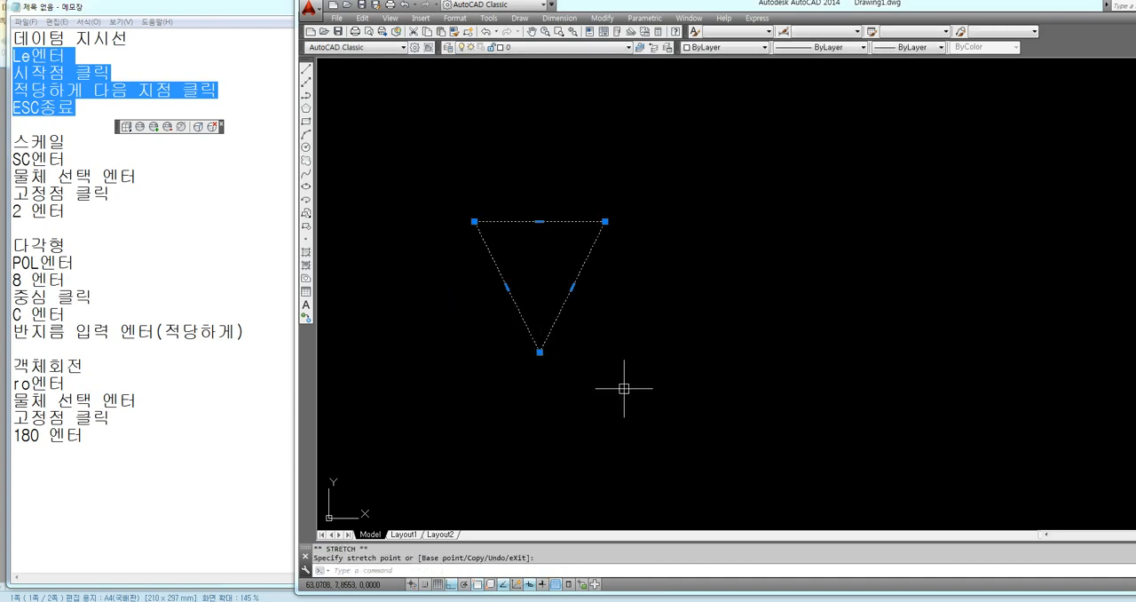
pyautogui.press('Escape')
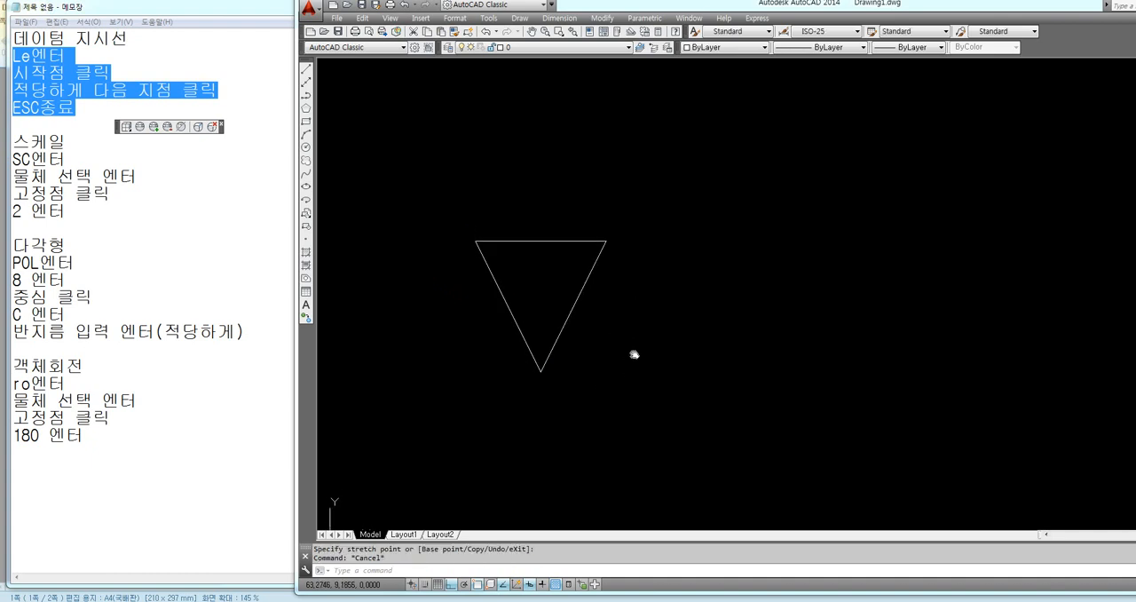
# Explode the downward-pointing triangle into separate lines
pyautogui.click(572, 320)
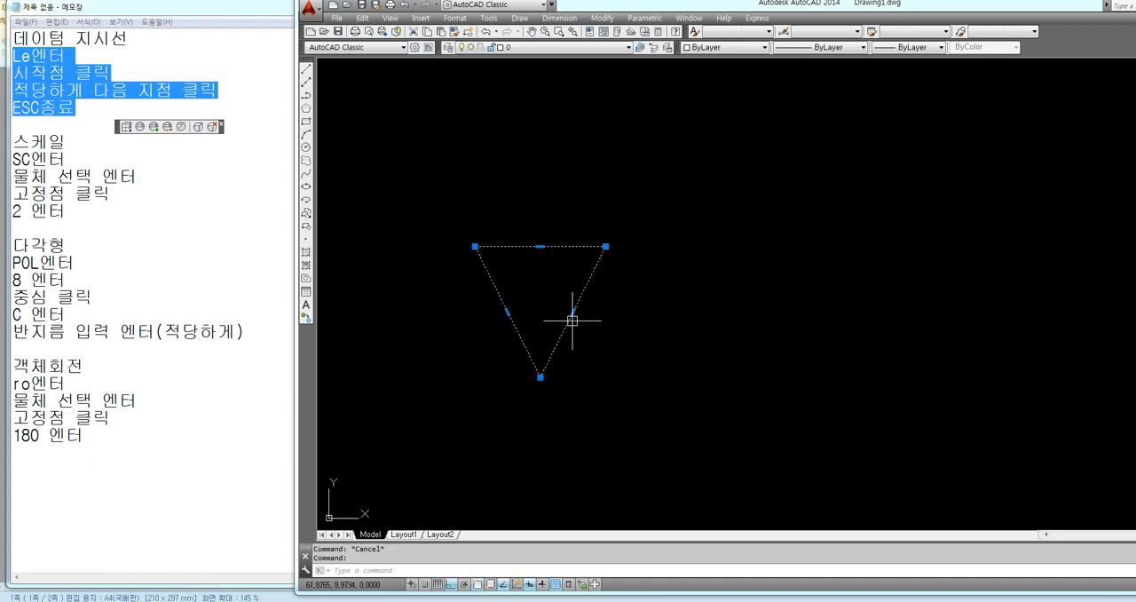
pyautogui.press('Escape')
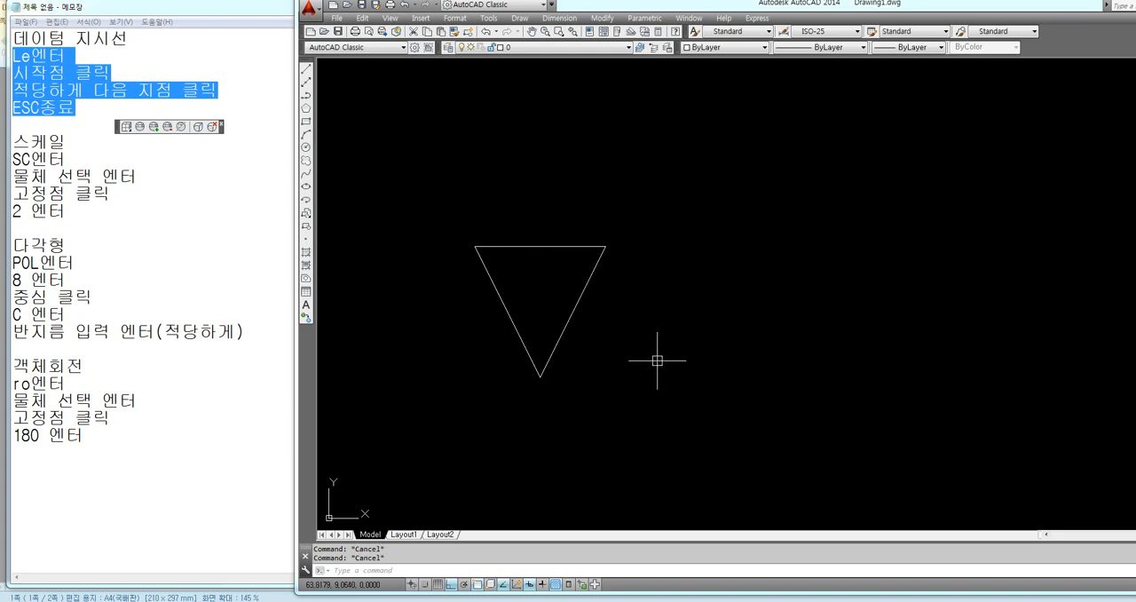
pyautogui.write('x')
pyautogui.press('Return')
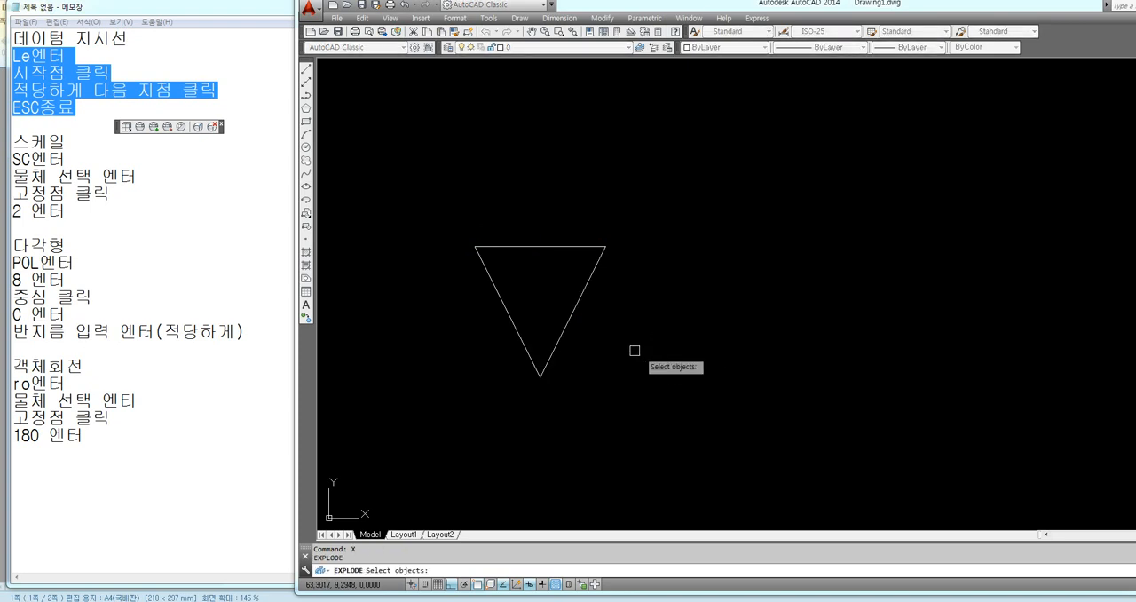
pyautogui.click(566, 322)
pyautogui.press('Return')
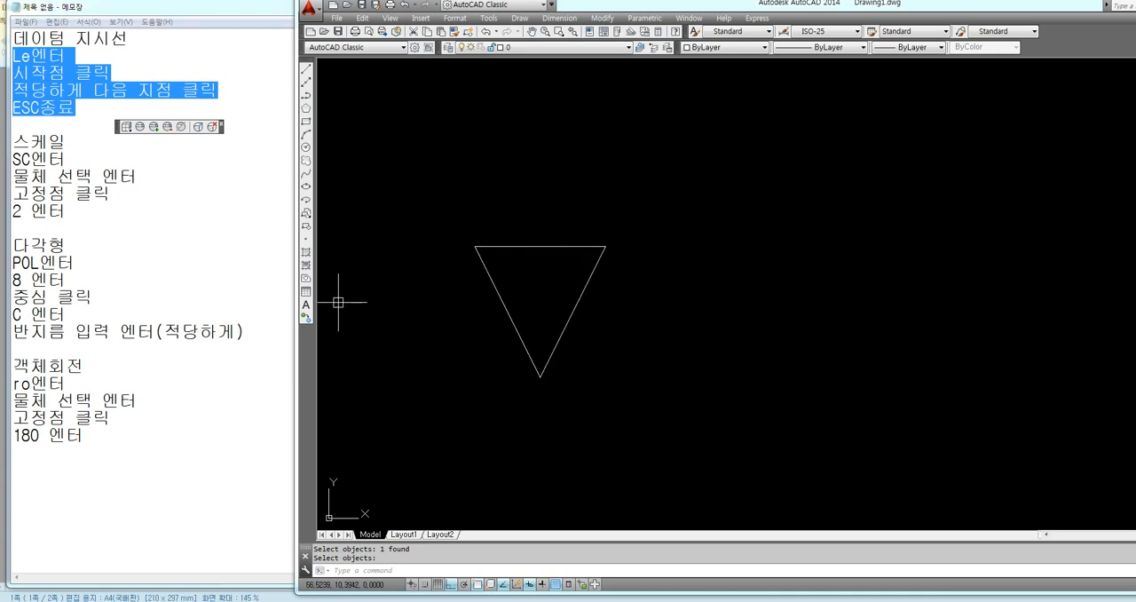
# Scale the triangle's right slanted line by a factor of 2 from the triangle's lower vertex
pyautogui.moveTo(12, 142); pyautogui.dragTo(67, 211)
pyautogui.click(614, 316)
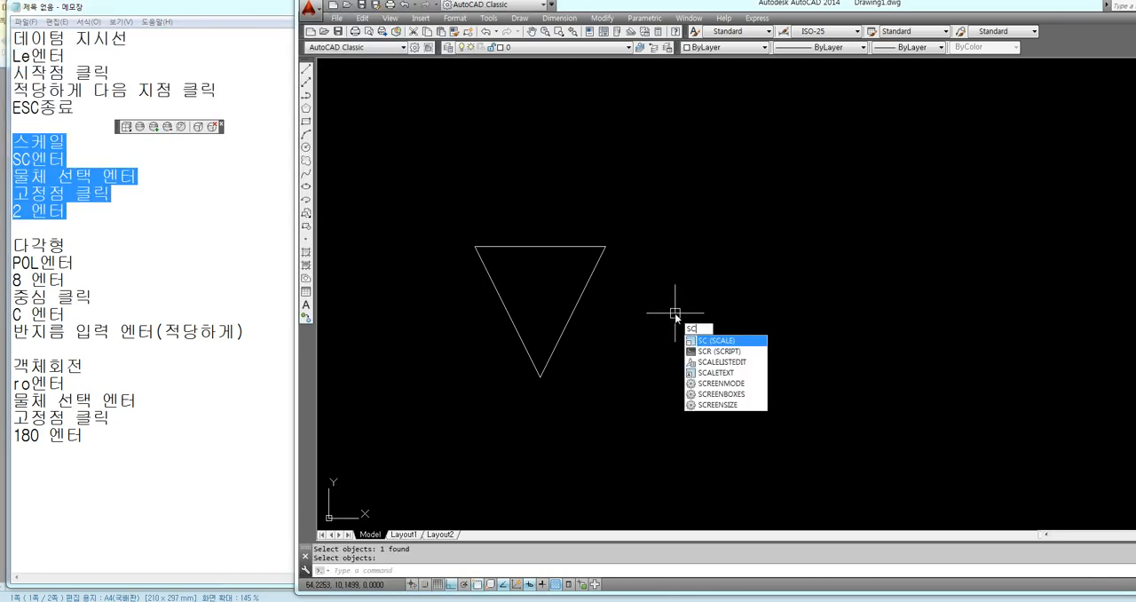
pyautogui.press('Return')
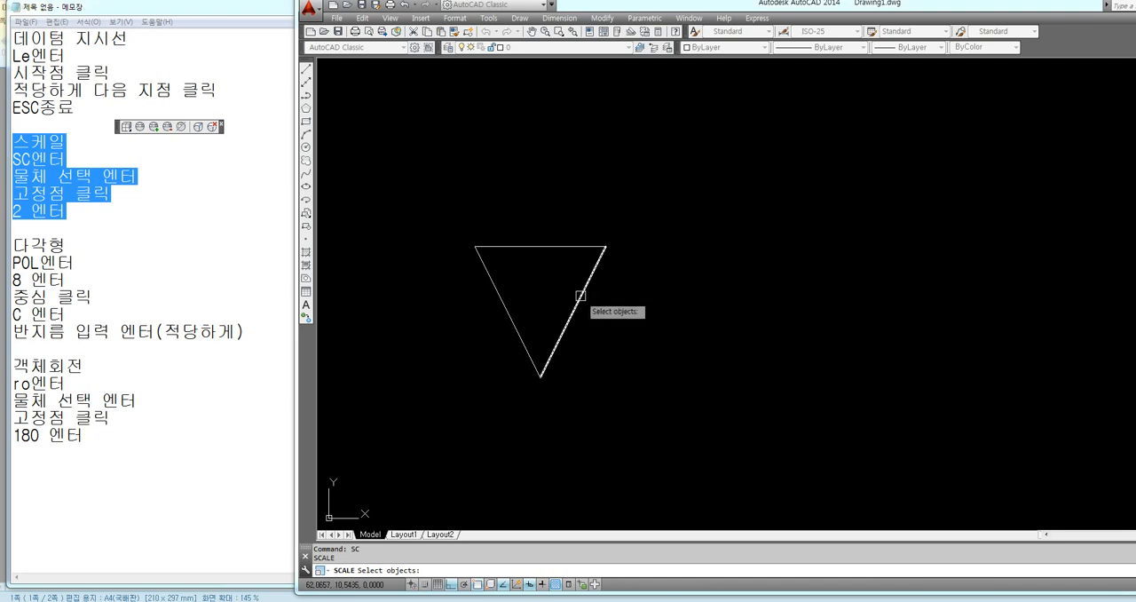
pyautogui.press('Return')
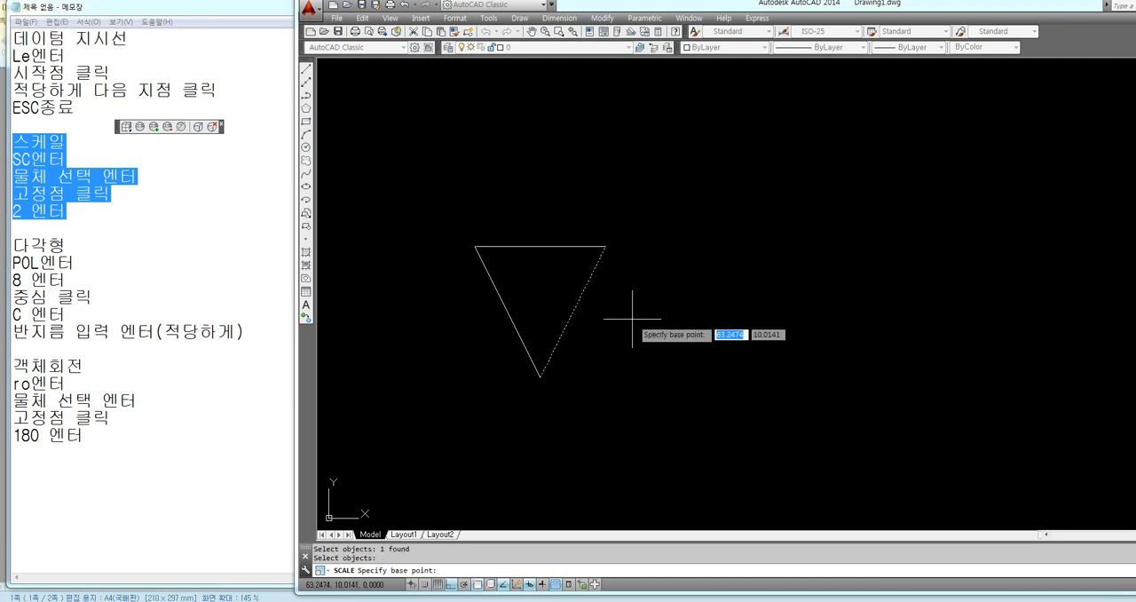
pyautogui.click(540, 377)
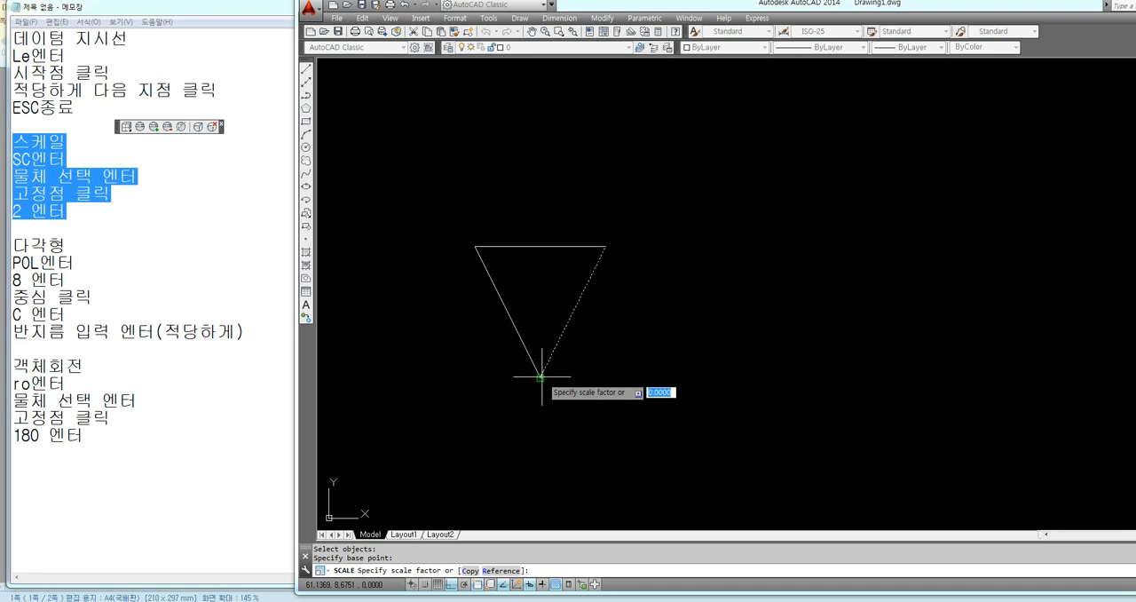
pyautogui.write('2')
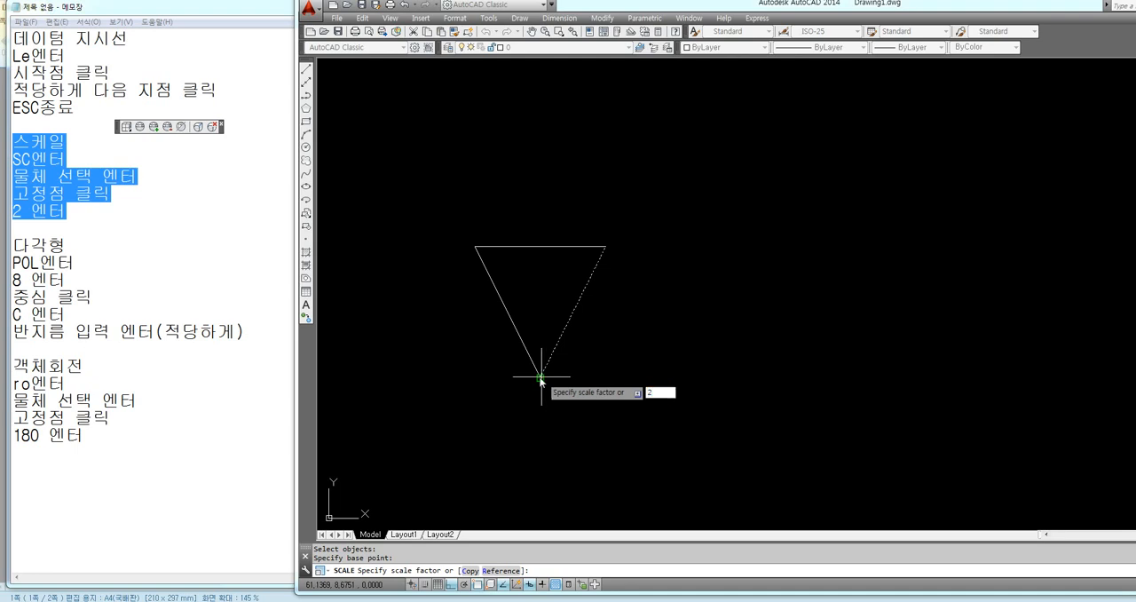
pyautogui.press('Return')
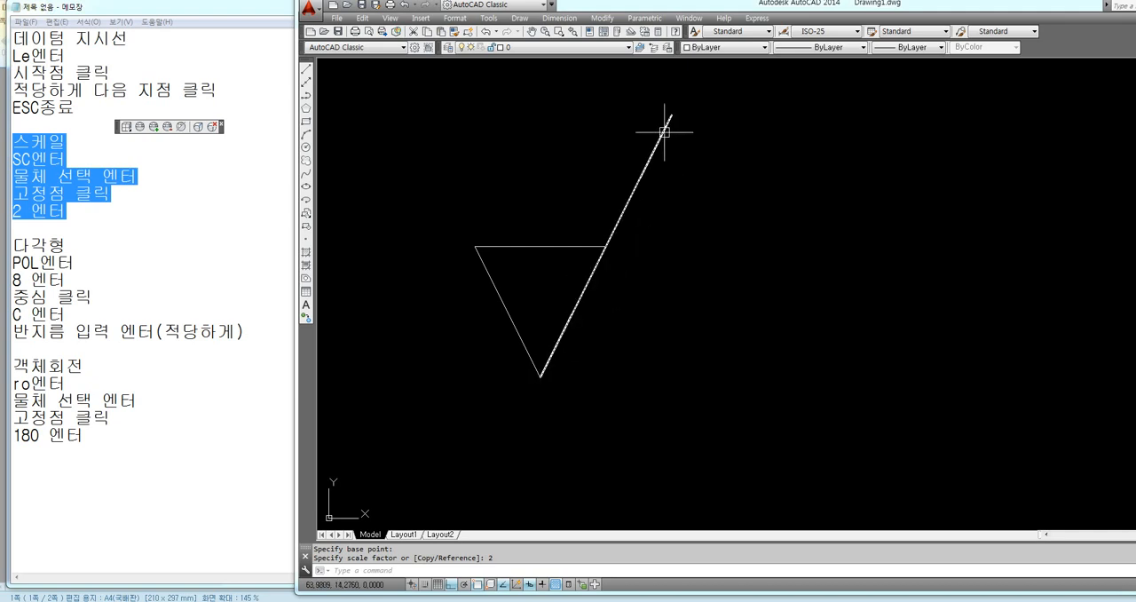
# Add a multiline text W, 2.5 high, in the empty space above and right of the triangle symbol
pyautogui.scroll(-4, 639, 280)
pyautogui.moveTo(639, 281)
pyautogui.mouseDown(button='middle')
pyautogui.moveTo(621, 345)
pyautogui.moveTo(586, 347)
pyautogui.mouseUp(button='middle')
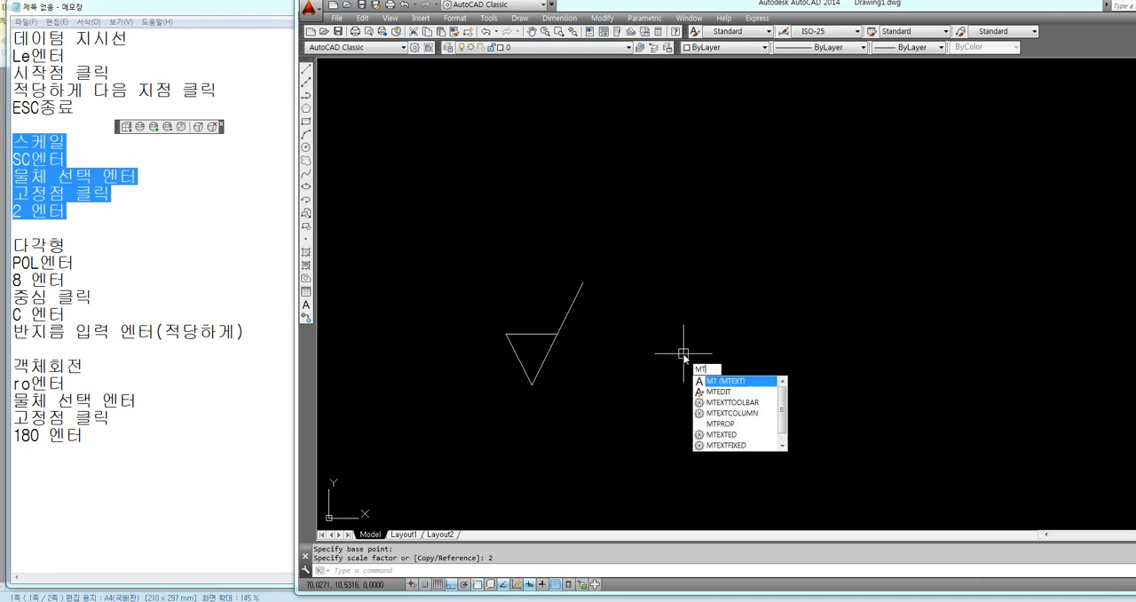
pyautogui.press('Return')
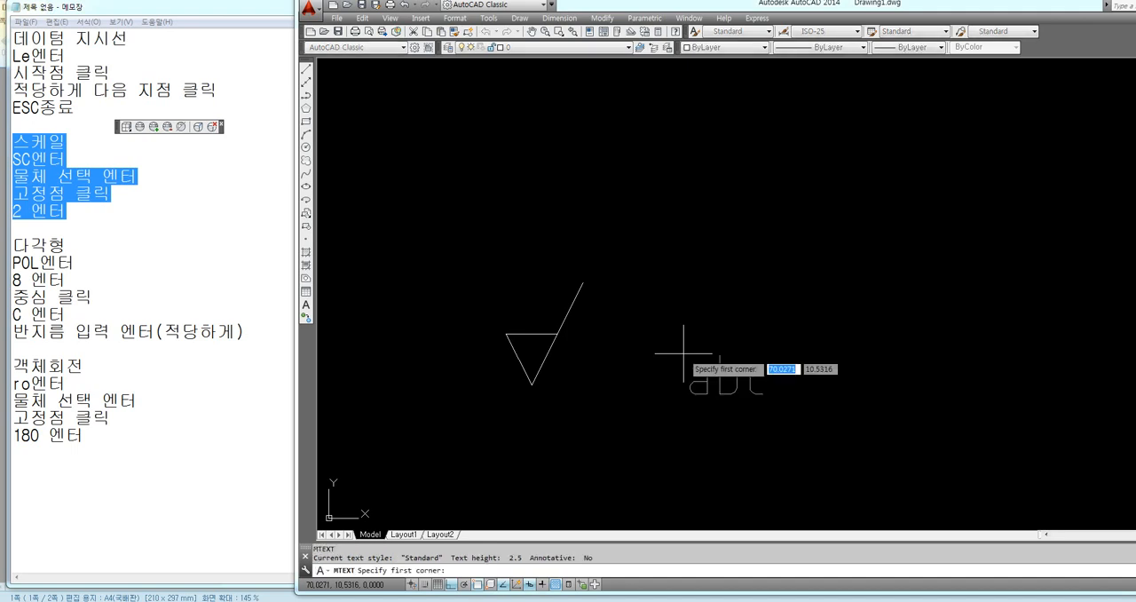
pyautogui.click(651, 219)
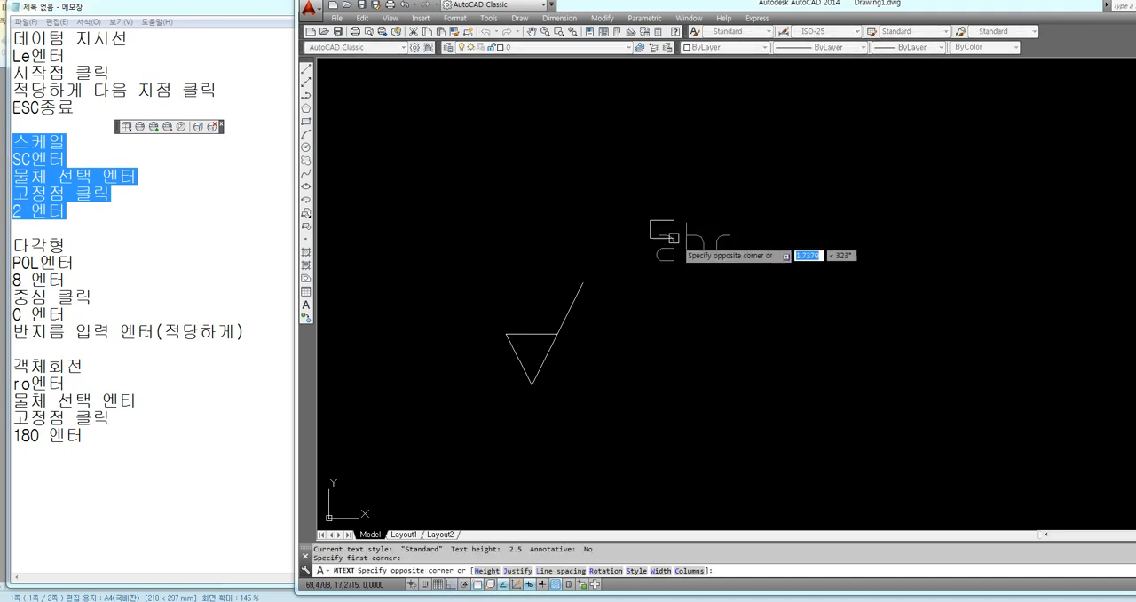
pyautogui.click(939, 292)
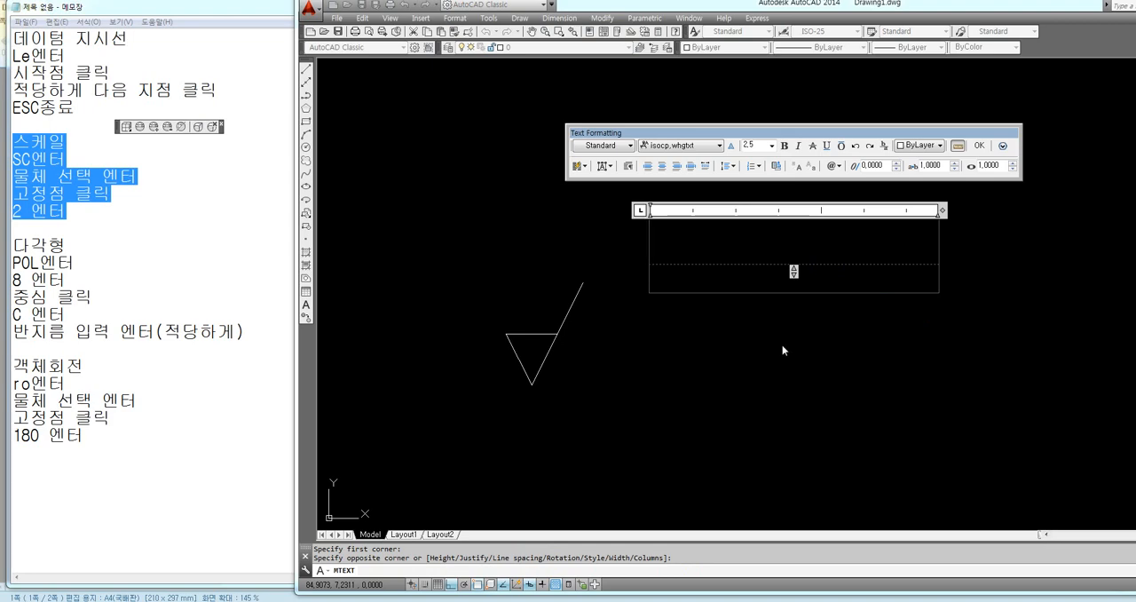
pyautogui.write('W')
pyautogui.click(723, 388)
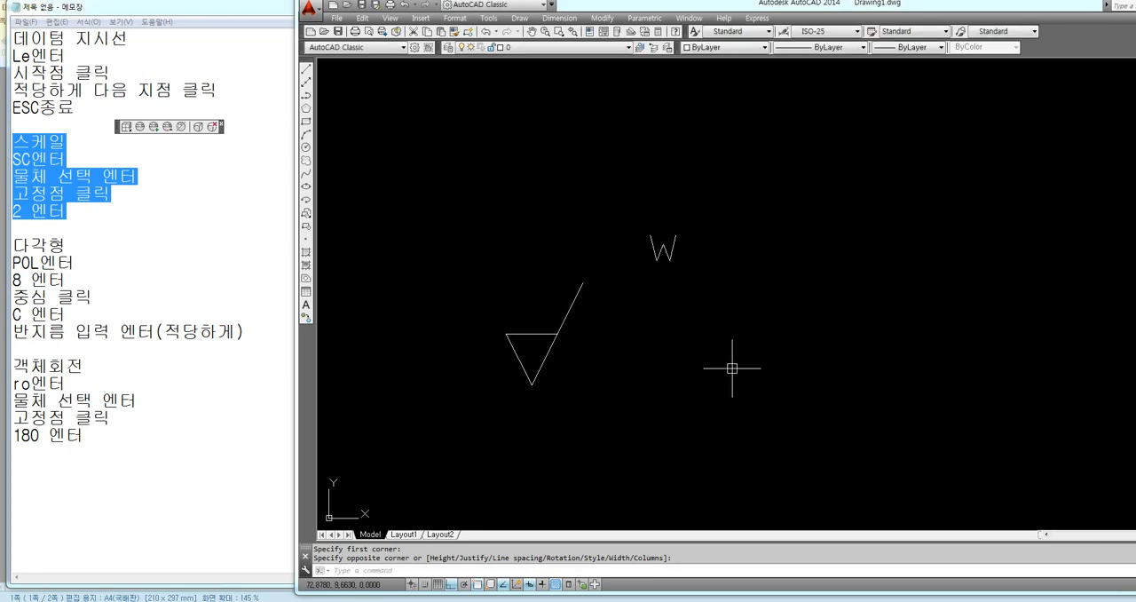
# Move the letter W to just above the triangle's horizontal line, with Ortho off
pyautogui.write('M')
pyautogui.press('Return')
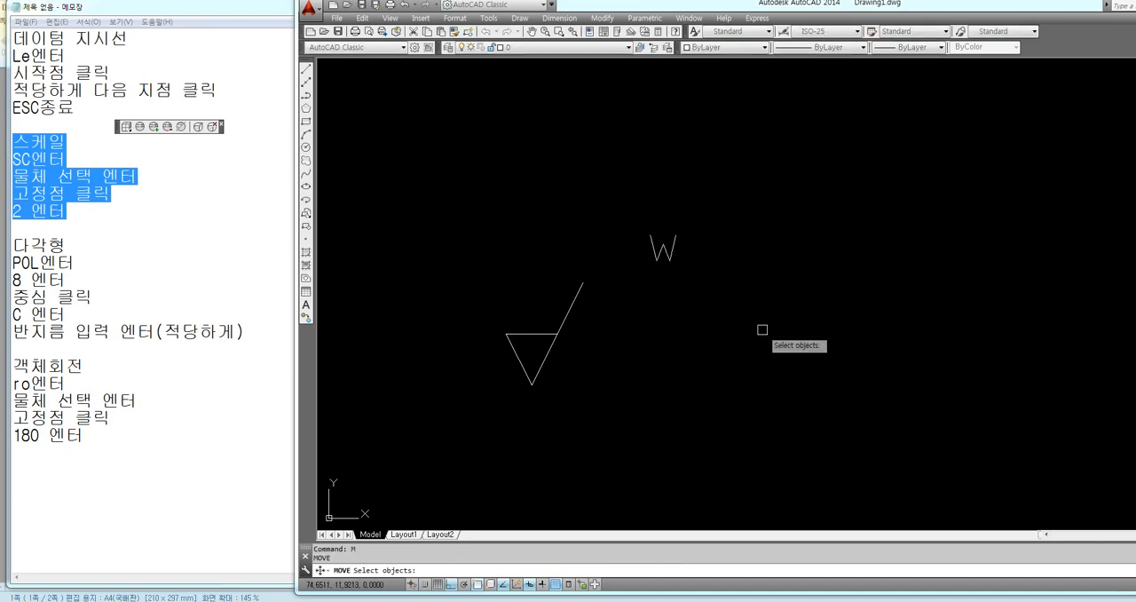
pyautogui.click(673, 256)
pyautogui.press('Return')
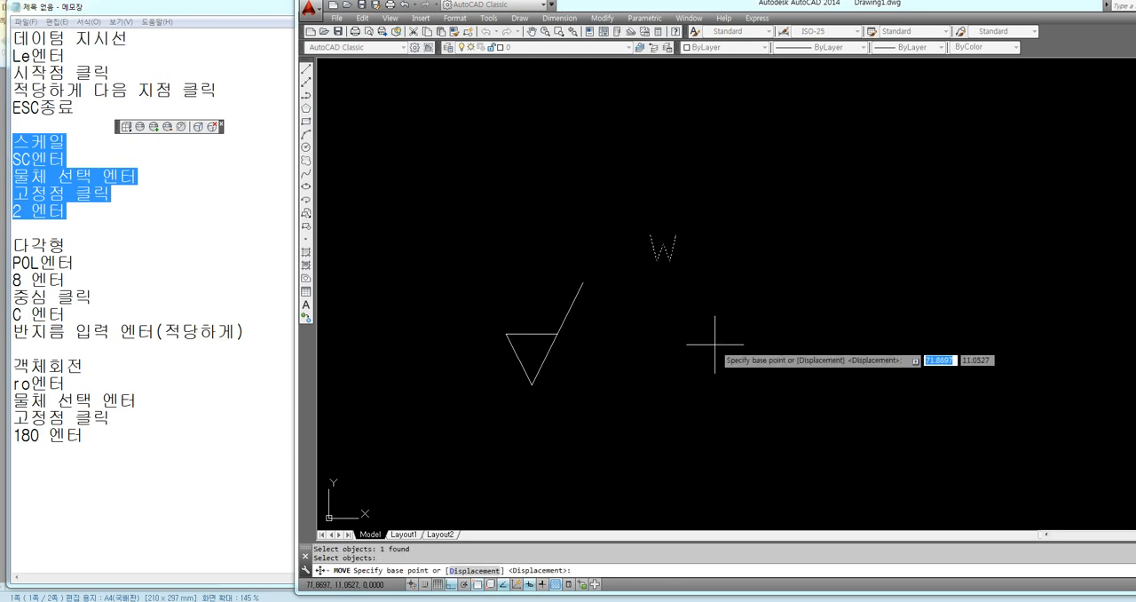
pyautogui.click(659, 255)
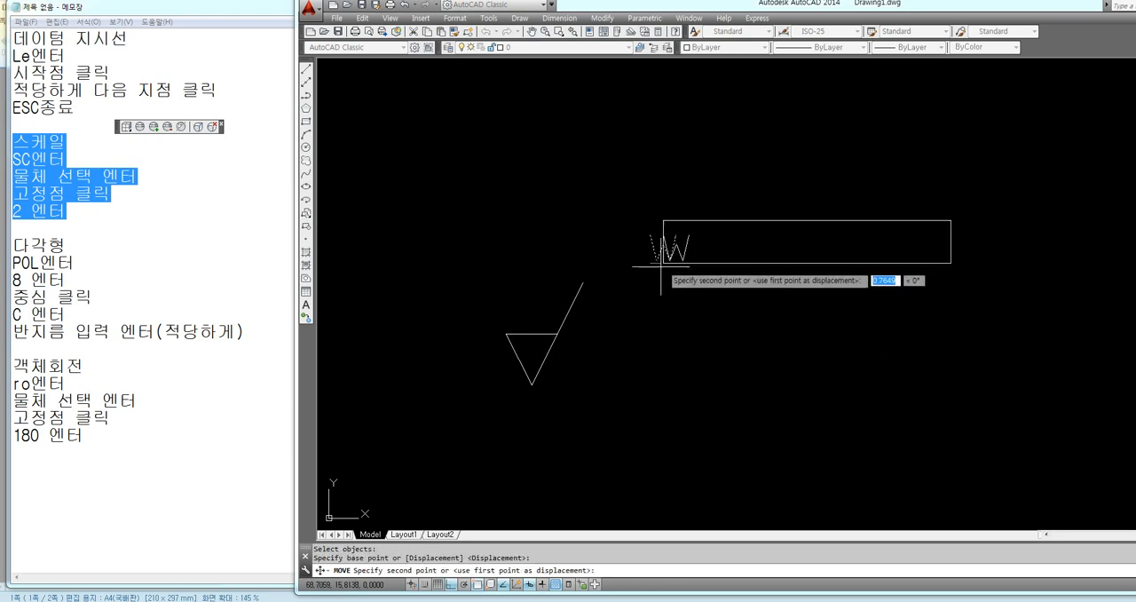
pyautogui.press('F8')
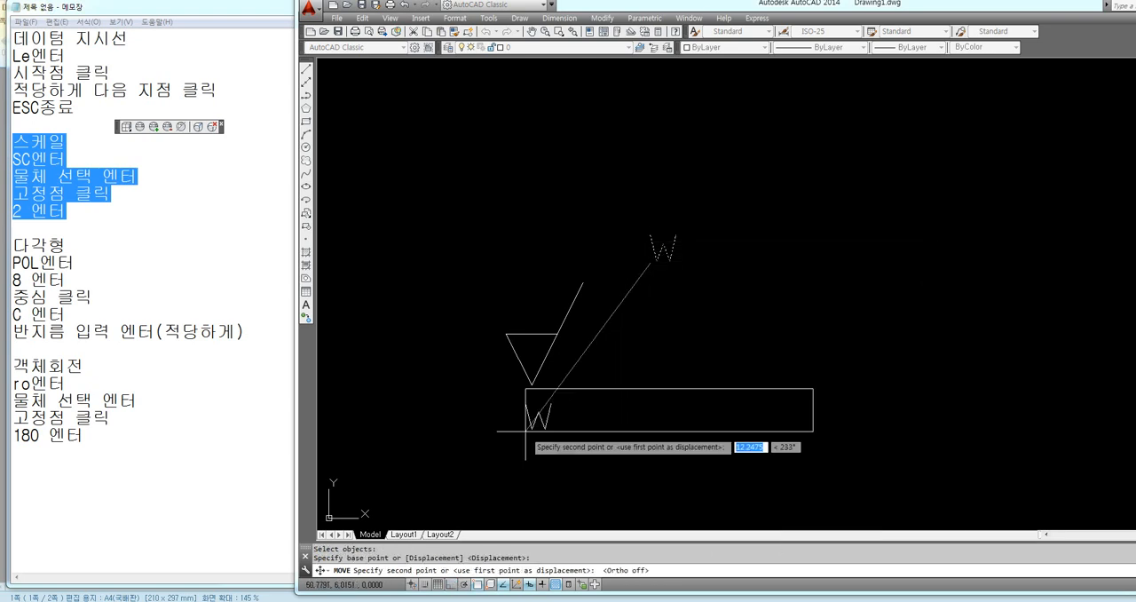
pyautogui.scroll(6, 531, 334)
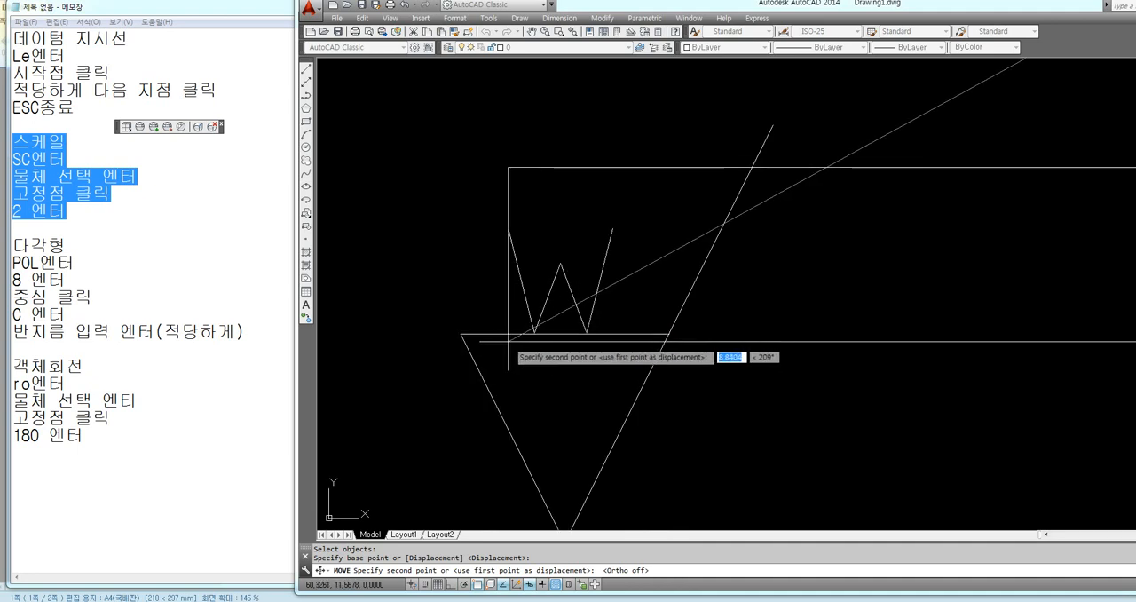
pyautogui.click(508, 333)
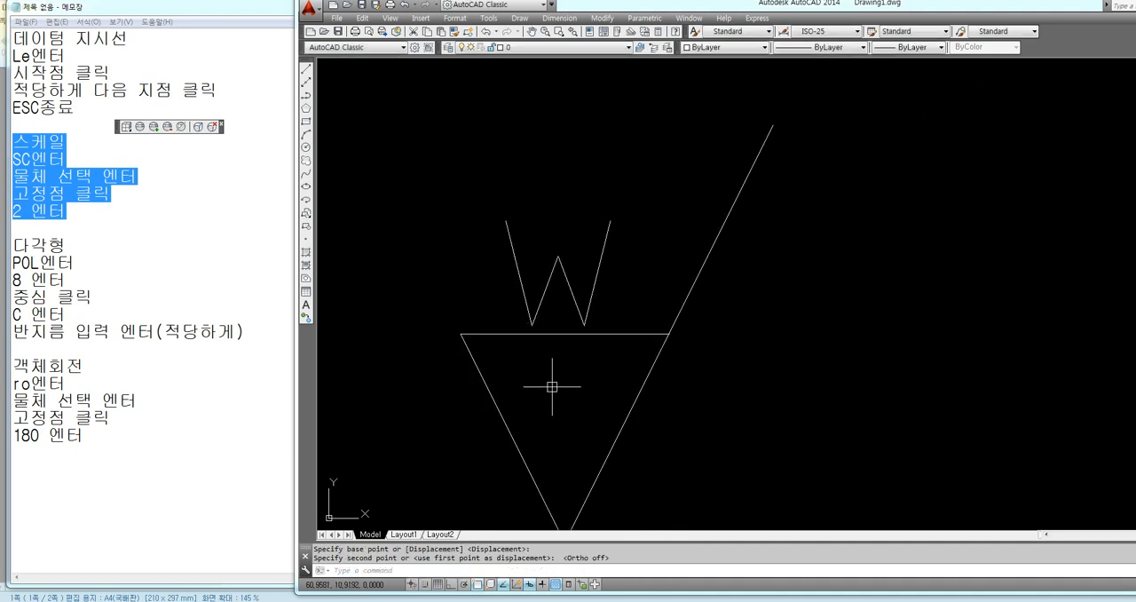
pyautogui.scroll(-5, 553, 383)
pyautogui.scroll(1, 546, 364)
pyautogui.scroll(2, 528, 332)
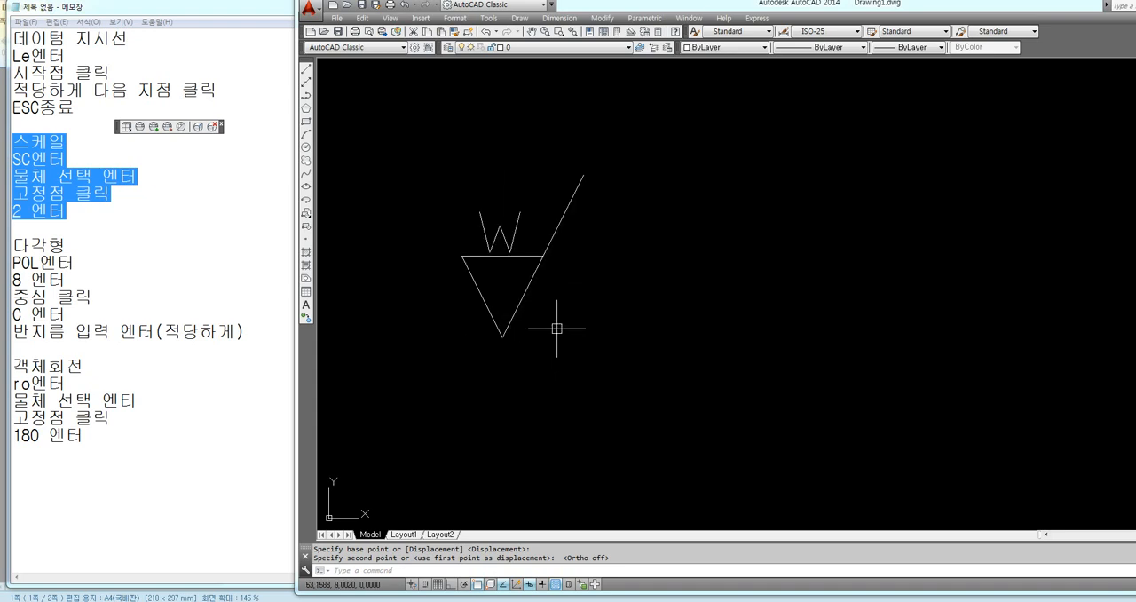
pyautogui.scroll(-2, 543, 315)
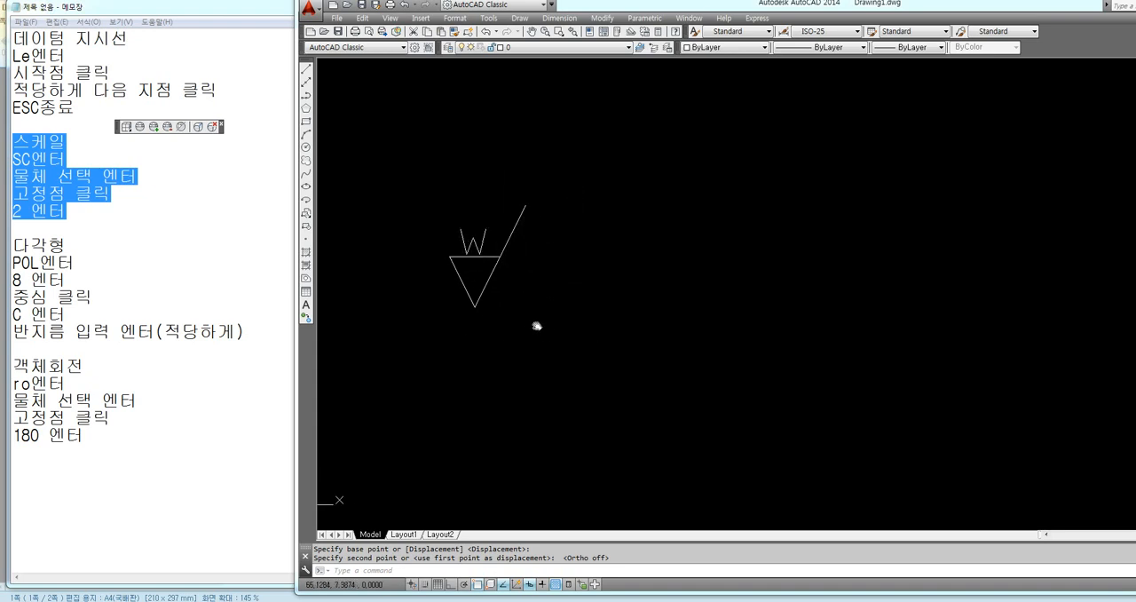
# Draw a circle of radius 10 in the empty area to the lower right of the surface texture symbol
pyautogui.moveTo(13, 238); pyautogui.dragTo(245, 332)
pyautogui.click(754, 368)
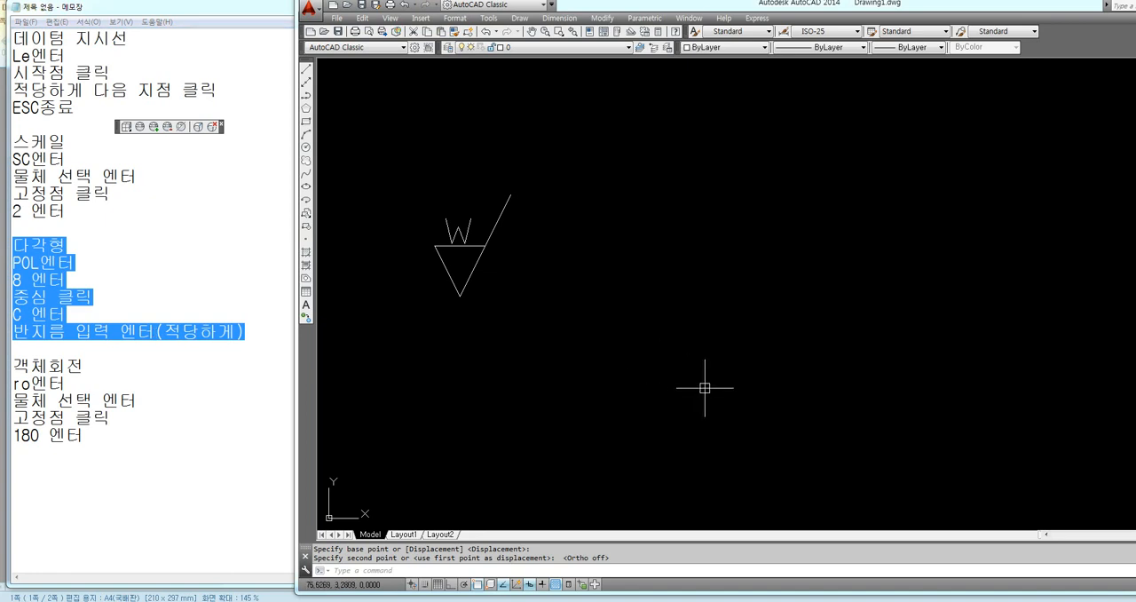
pyautogui.write('c')
pyautogui.press('Return')
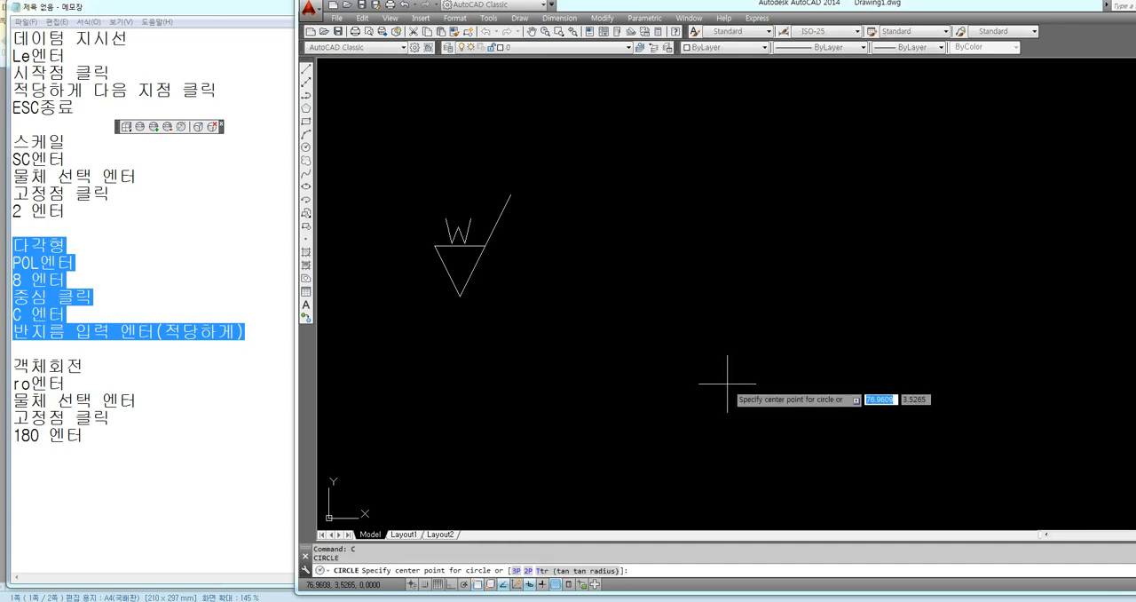
pyautogui.click(731, 373)
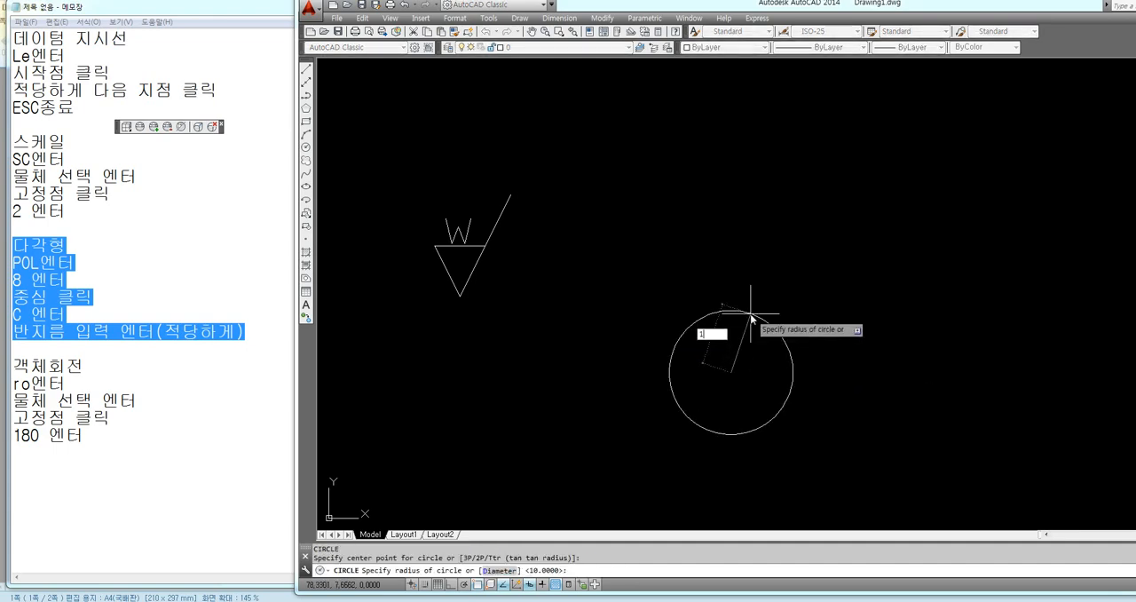
pyautogui.press('Return')
pyautogui.scroll(-3, 926, 325)
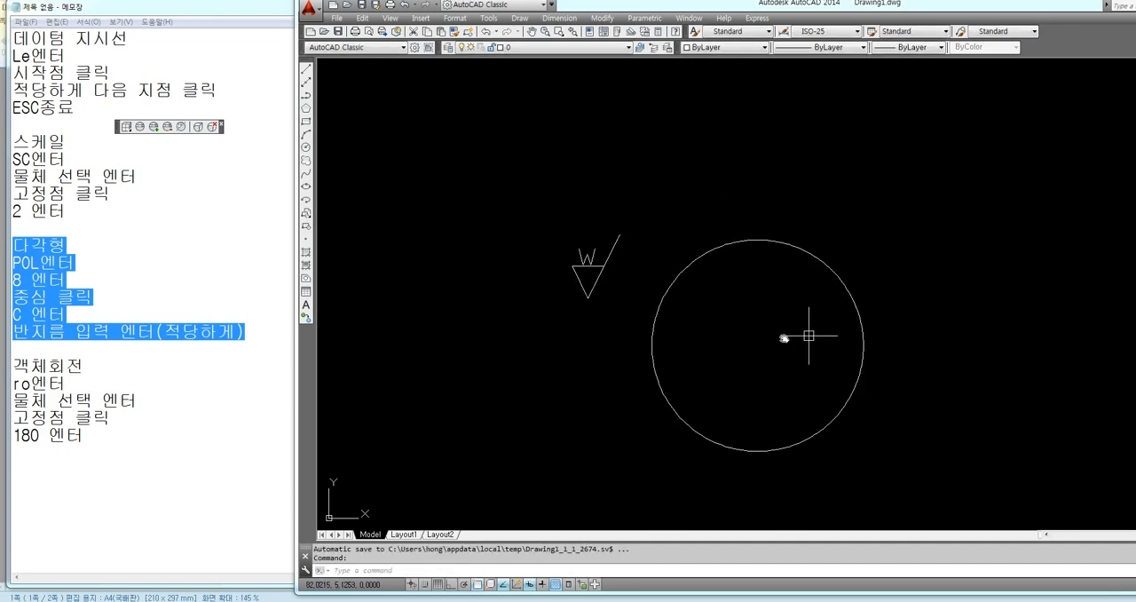
# Draw an 8-sided polygon centred on the circle, circumscribed about a radius of 10
pyautogui.click(93, 296)
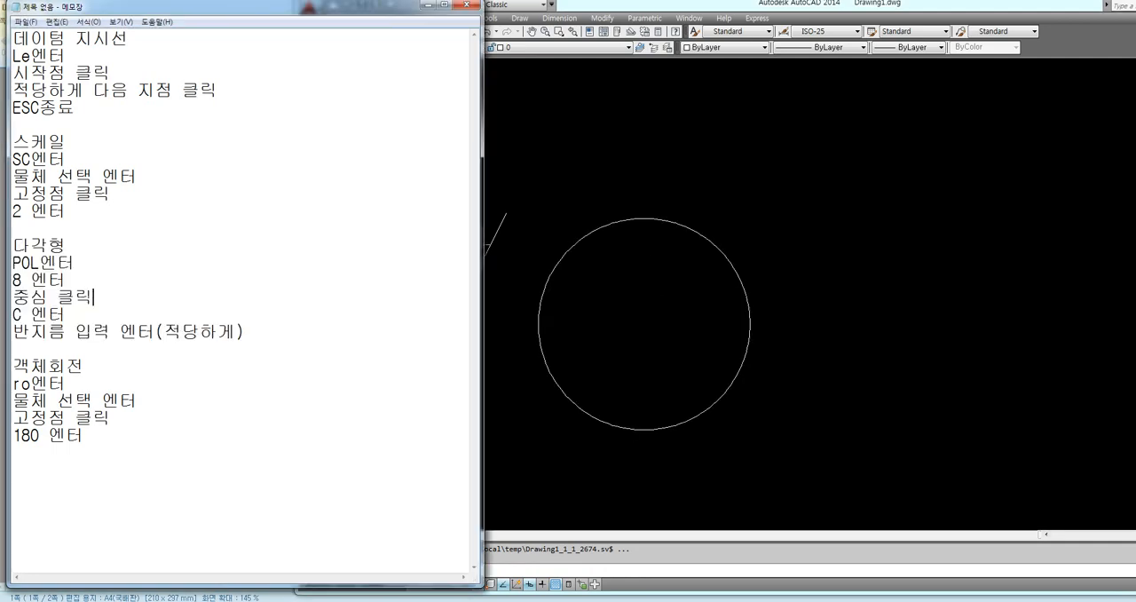
pyautogui.moveTo(13, 238); pyautogui.dragTo(217, 331)
pyautogui.click(733, 313)
pyautogui.press('F8')
pyautogui.press('F8')
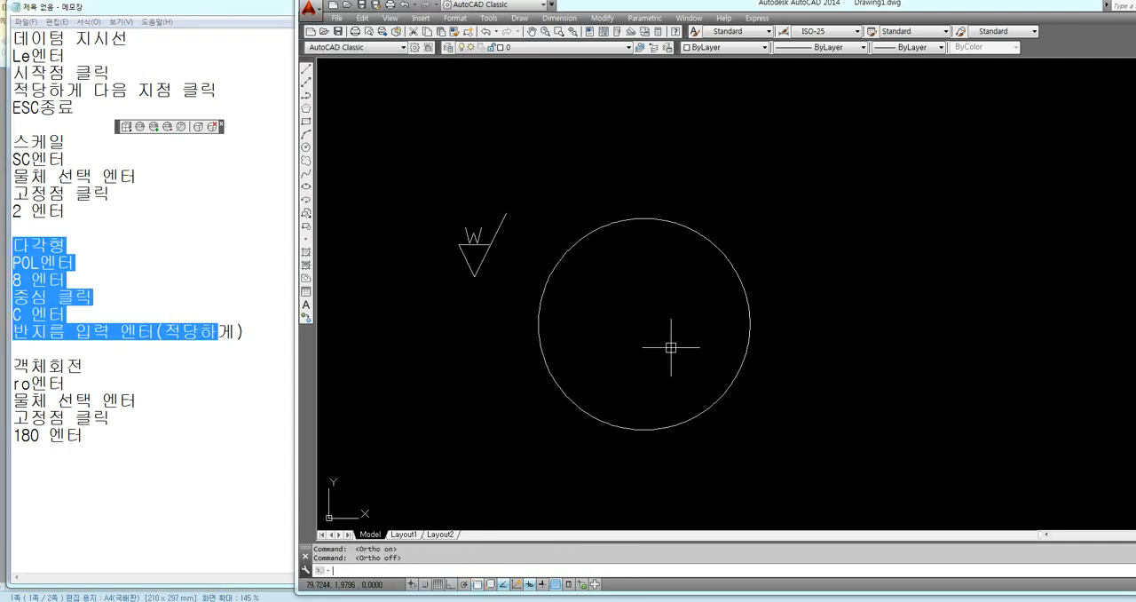
pyautogui.write('POL')
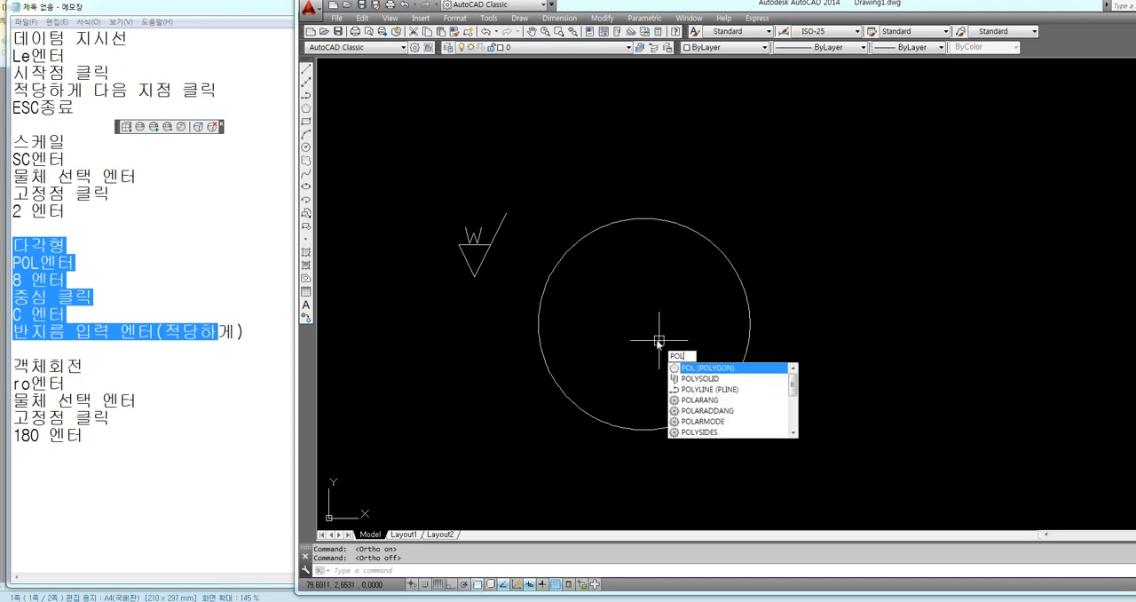
pyautogui.press('Return')
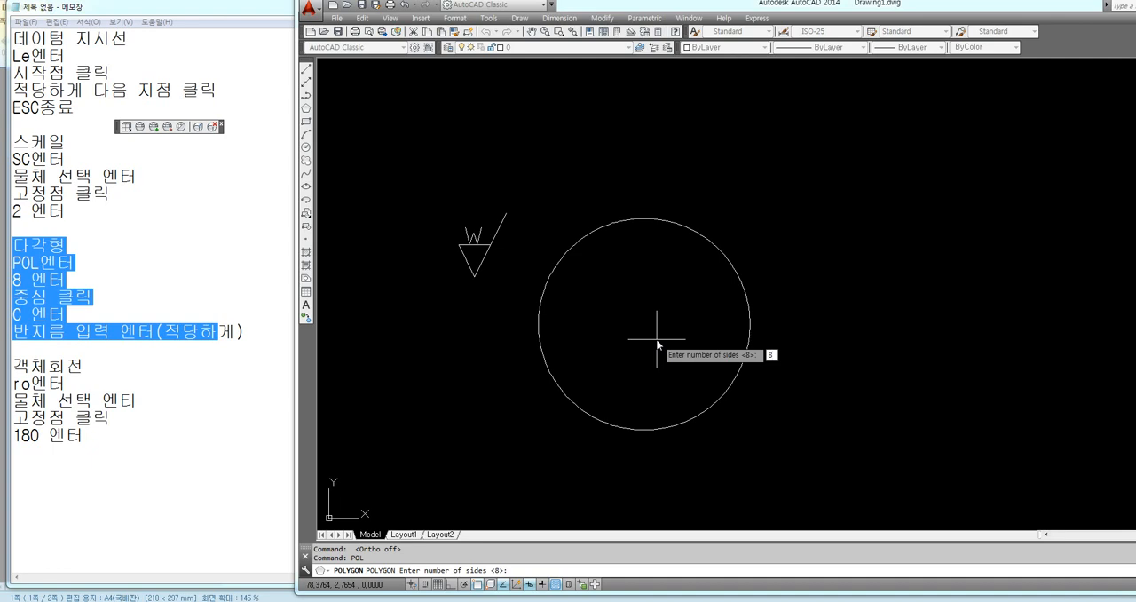
pyautogui.press('Return')
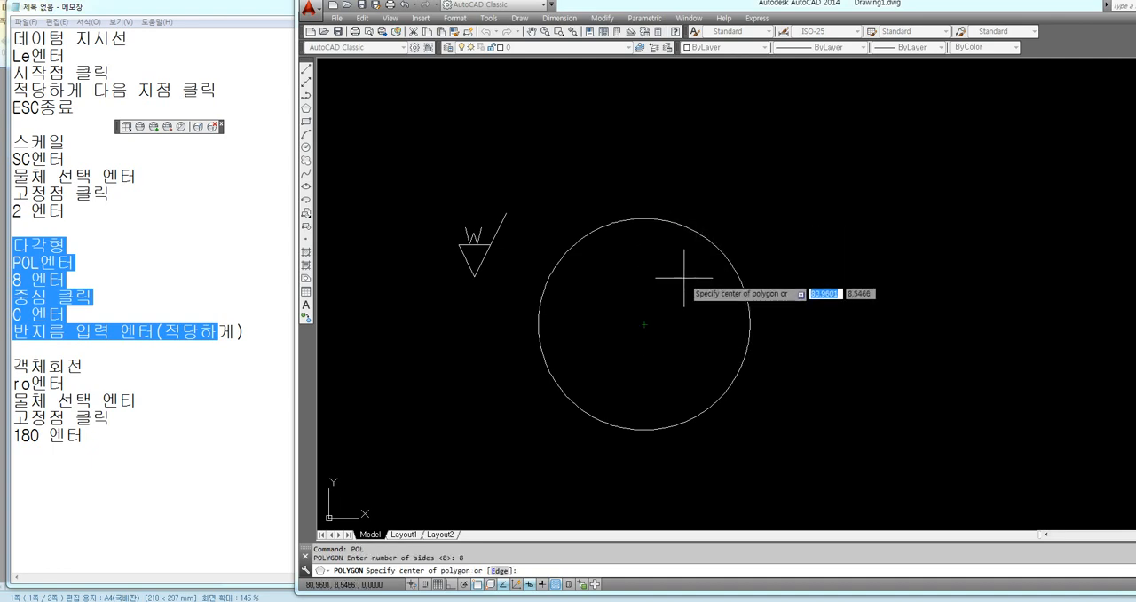
pyautogui.click(644, 324)
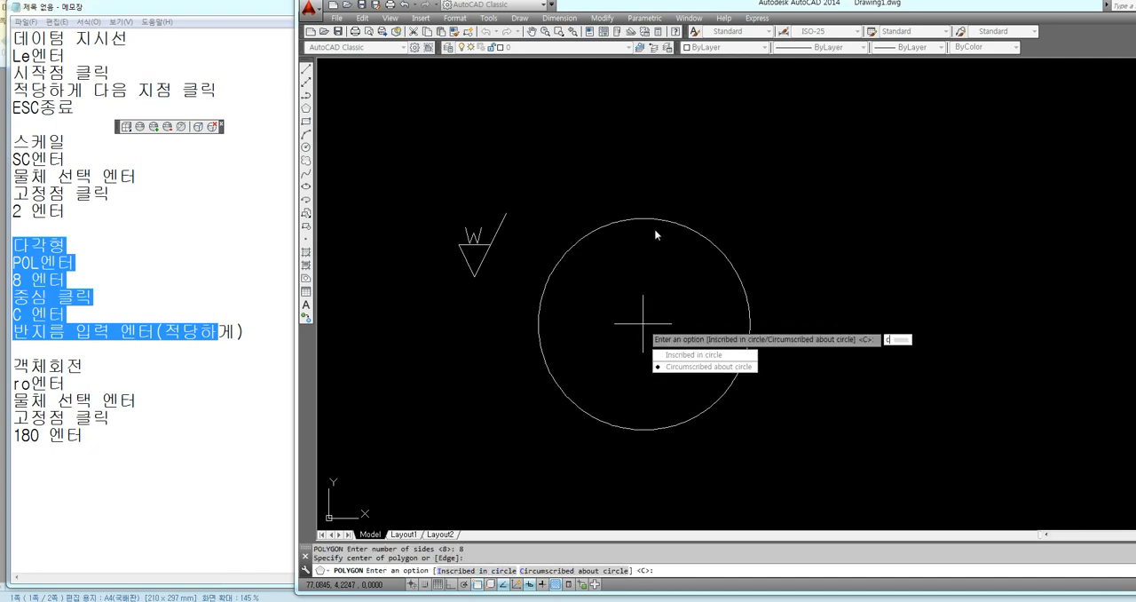
pyautogui.press('Return')
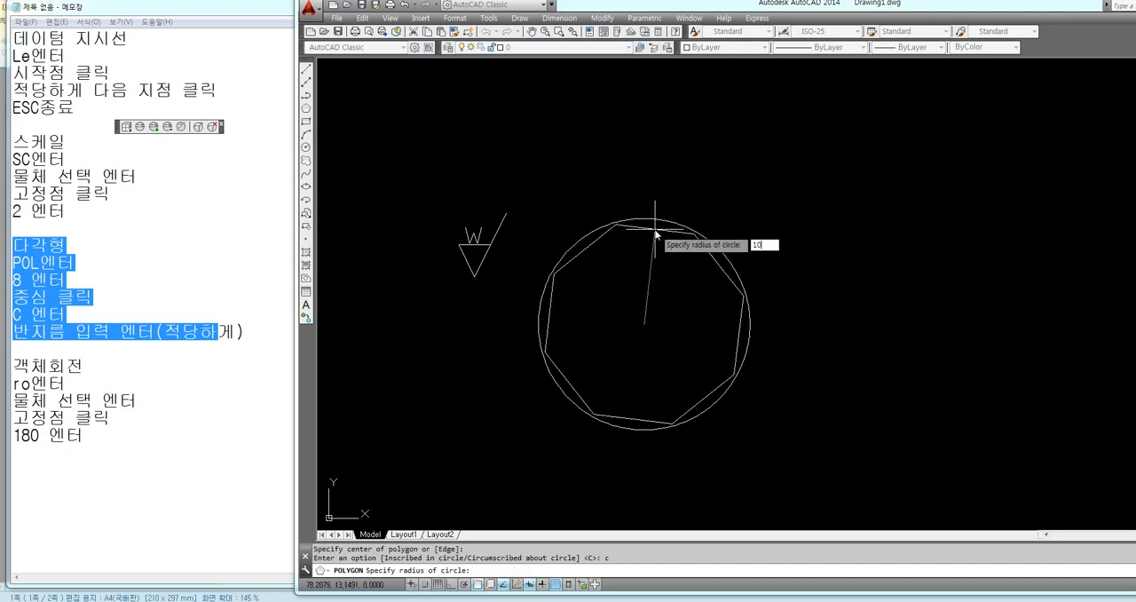
pyautogui.press('Return')
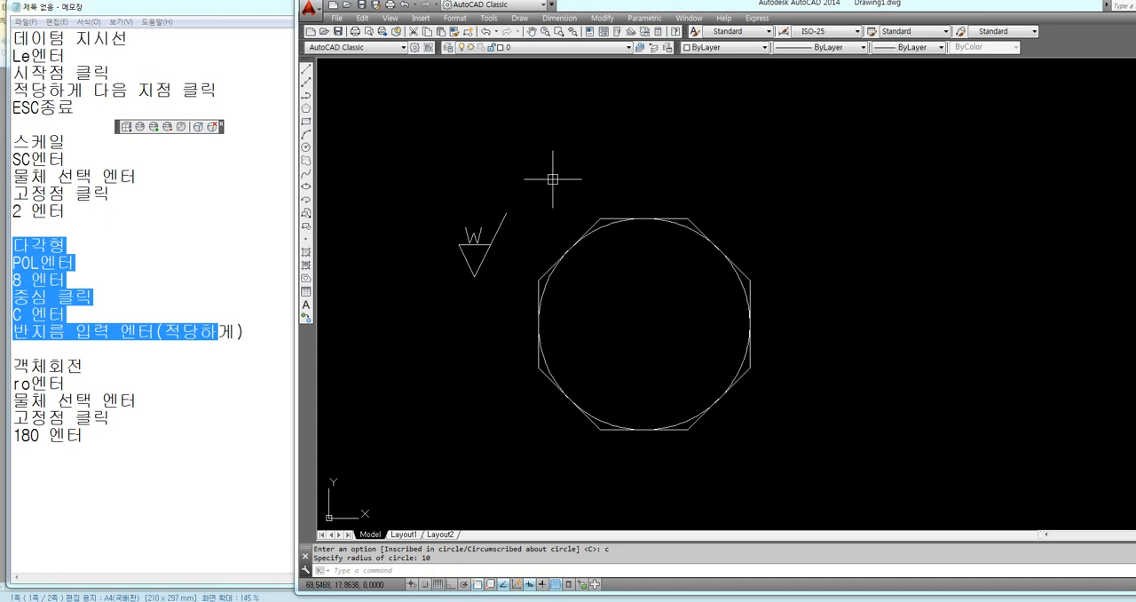
# Move the whole surface texture symbol by its lower vertex onto the midpoint of the octagon's top edge
pyautogui.write('m')
pyautogui.press('Return')
pyautogui.click(503, 188)
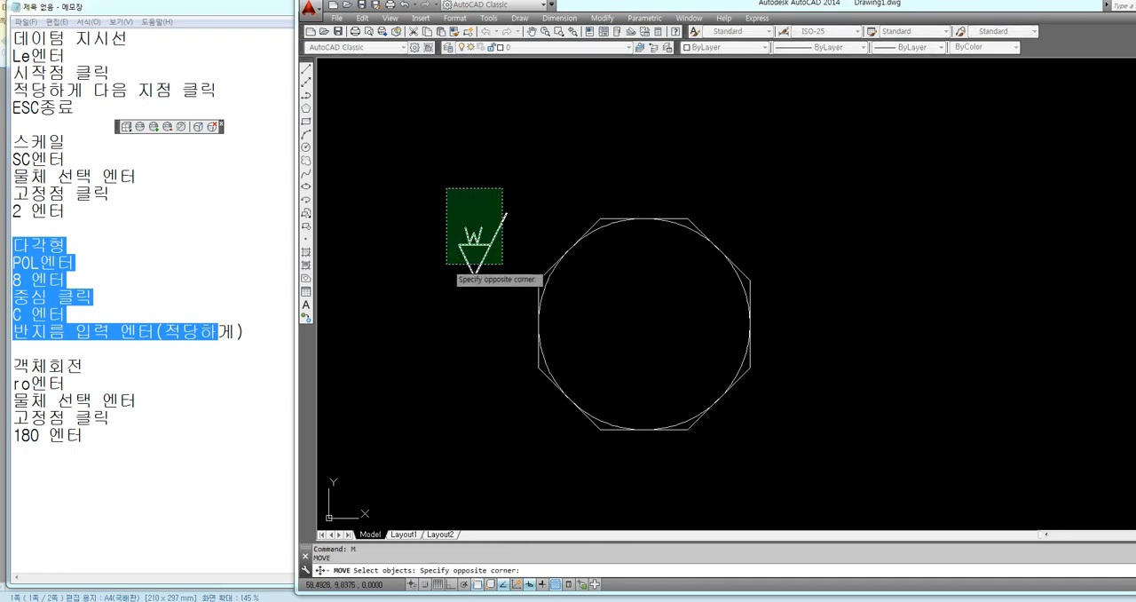
pyautogui.click(447, 263)
pyautogui.press('Return')
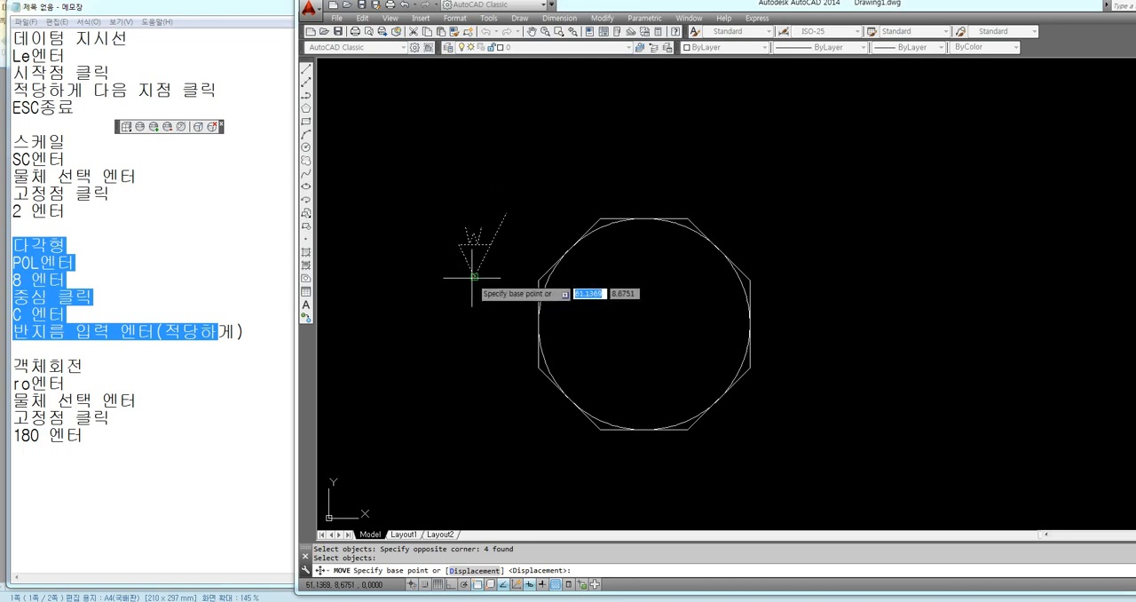
pyautogui.click(474, 277)
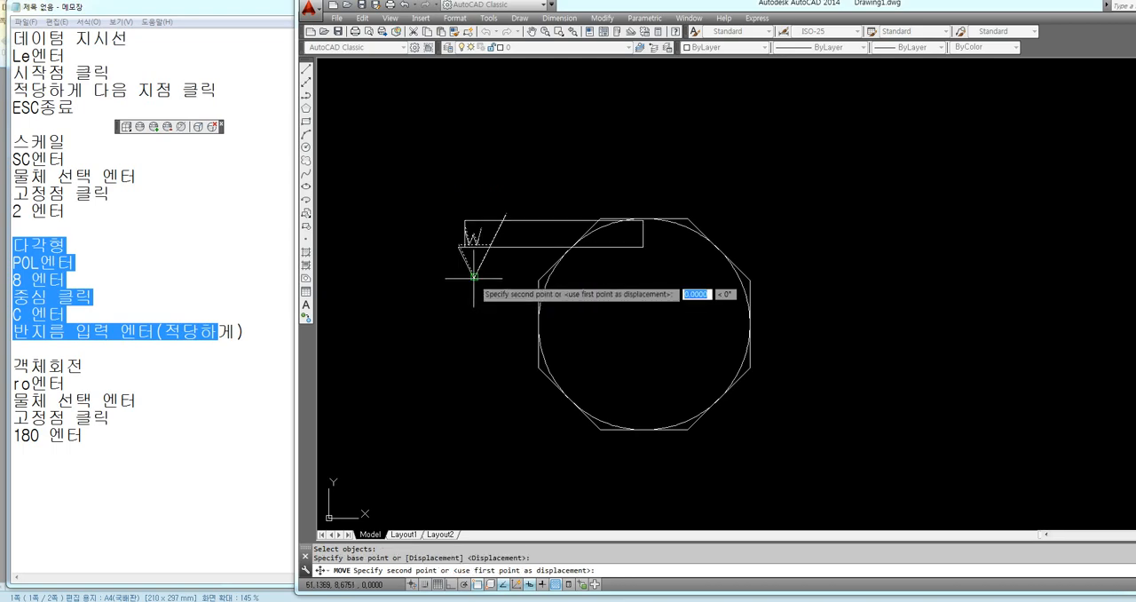
pyautogui.click(643, 217)
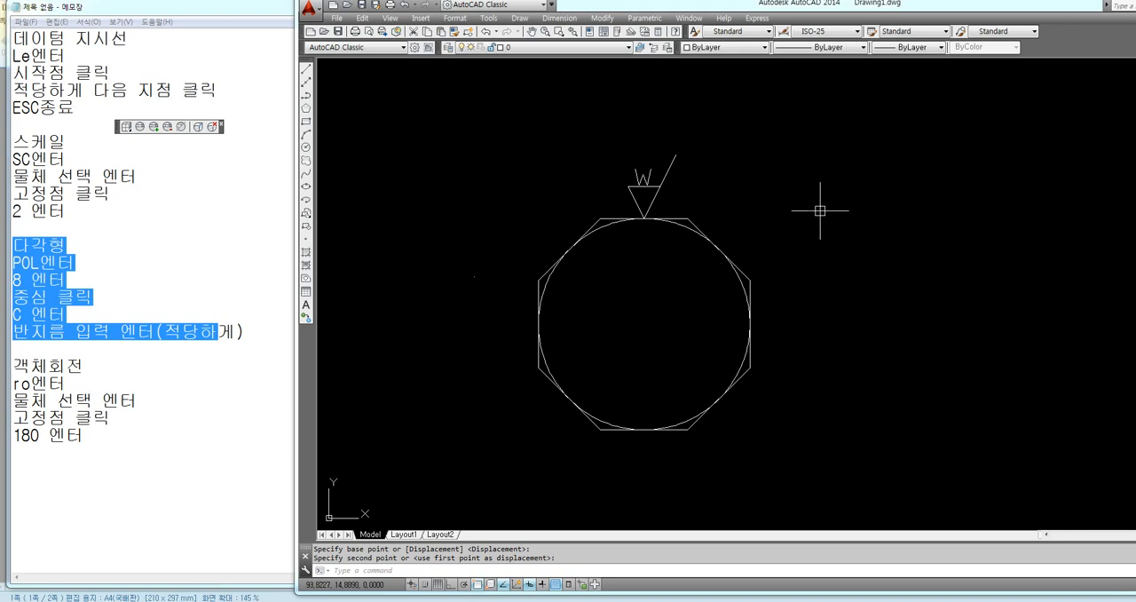
# Start a classic polar array and set its center point at the center of the circle inside the octagon
pyautogui.write('a')
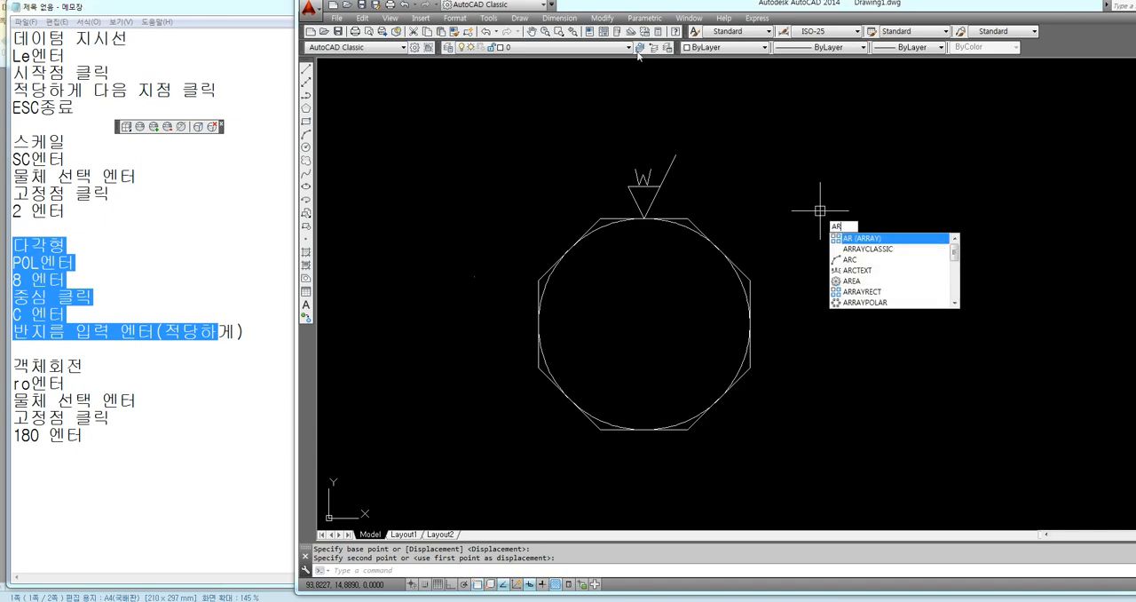
pyautogui.write('rr')
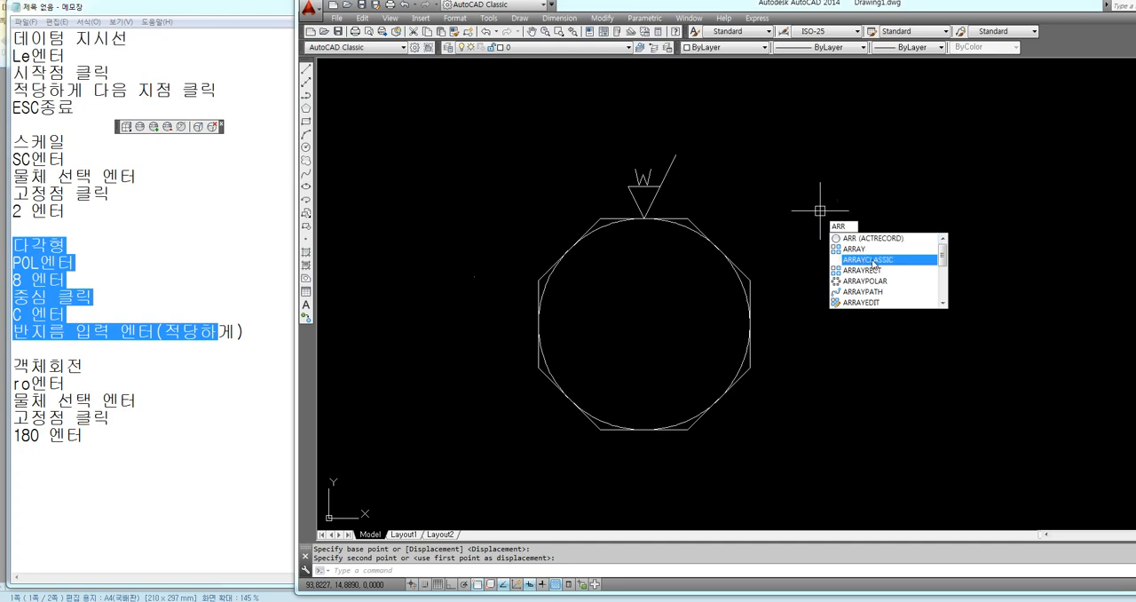
pyautogui.click(873, 261)
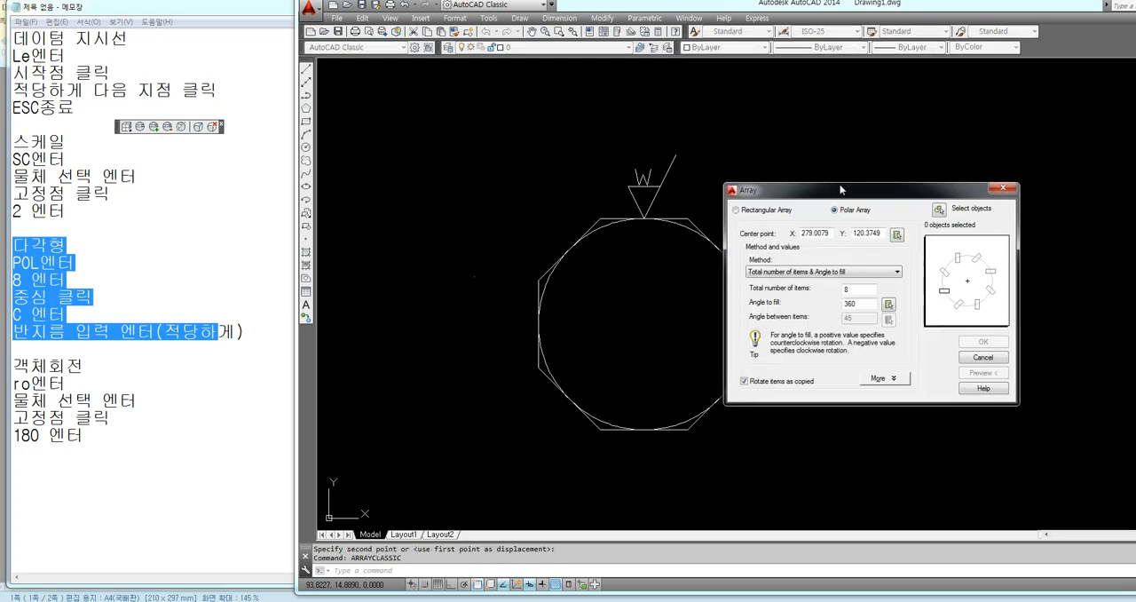
pyautogui.moveTo(840, 188); pyautogui.dragTo(862, 178)
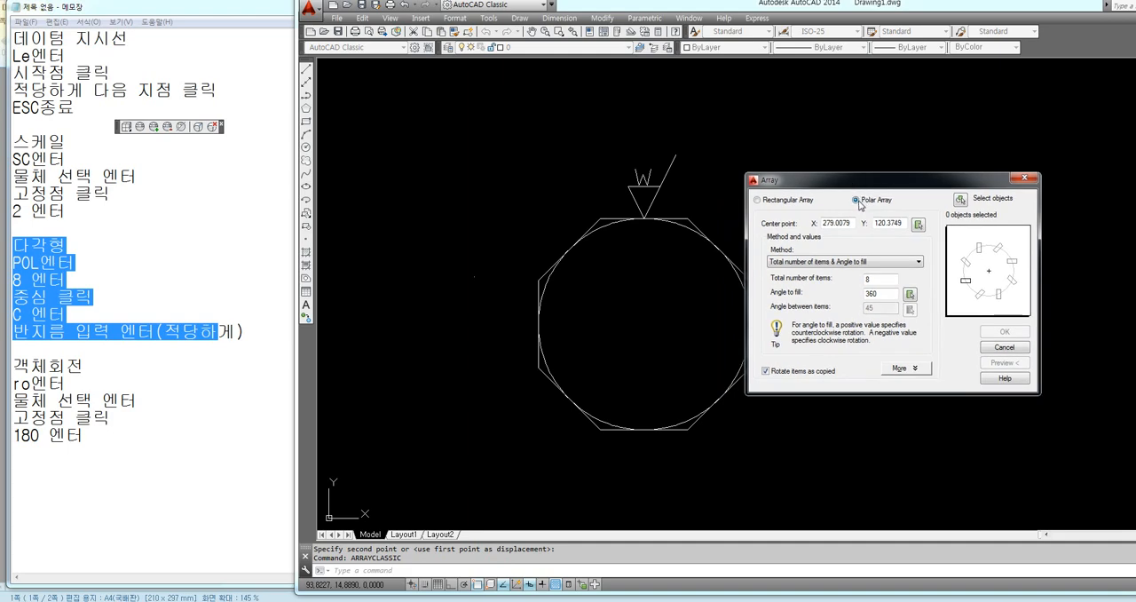
pyautogui.click(919, 225)
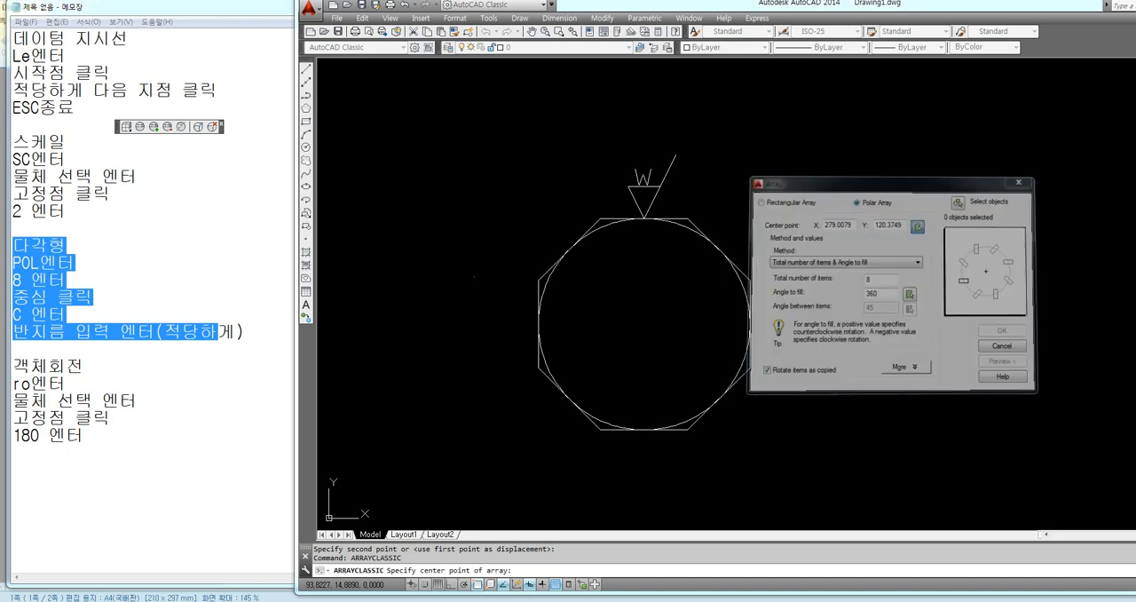
pyautogui.click(644, 324)
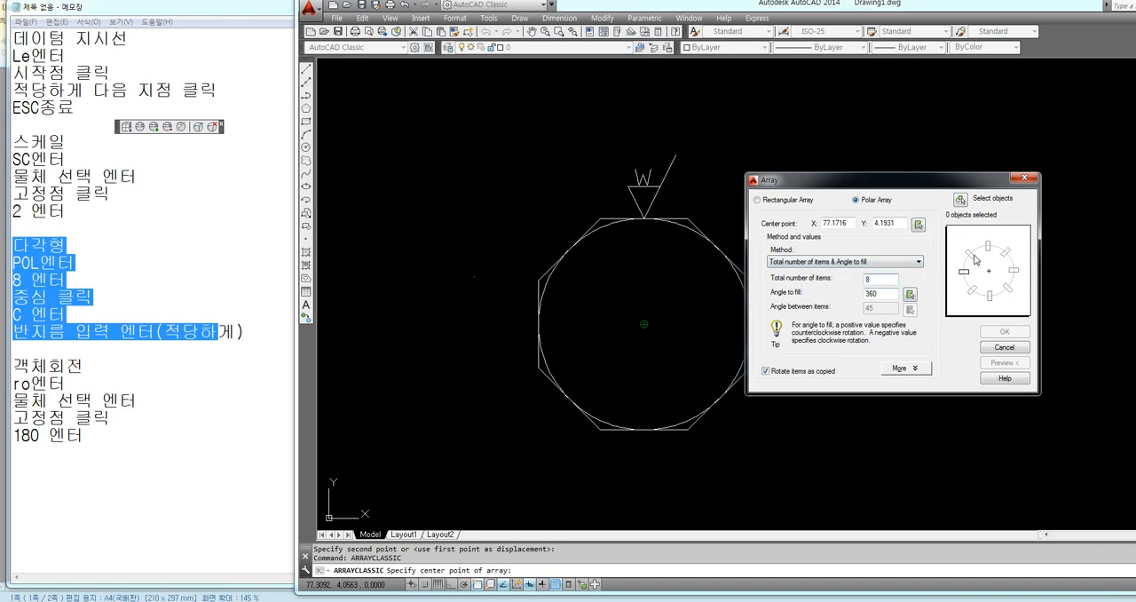
# Polar array the four objects of the surface texture symbol as 8 items over 360 degrees, rotated as copied
pyautogui.click(961, 201)
pyautogui.click(692, 144)
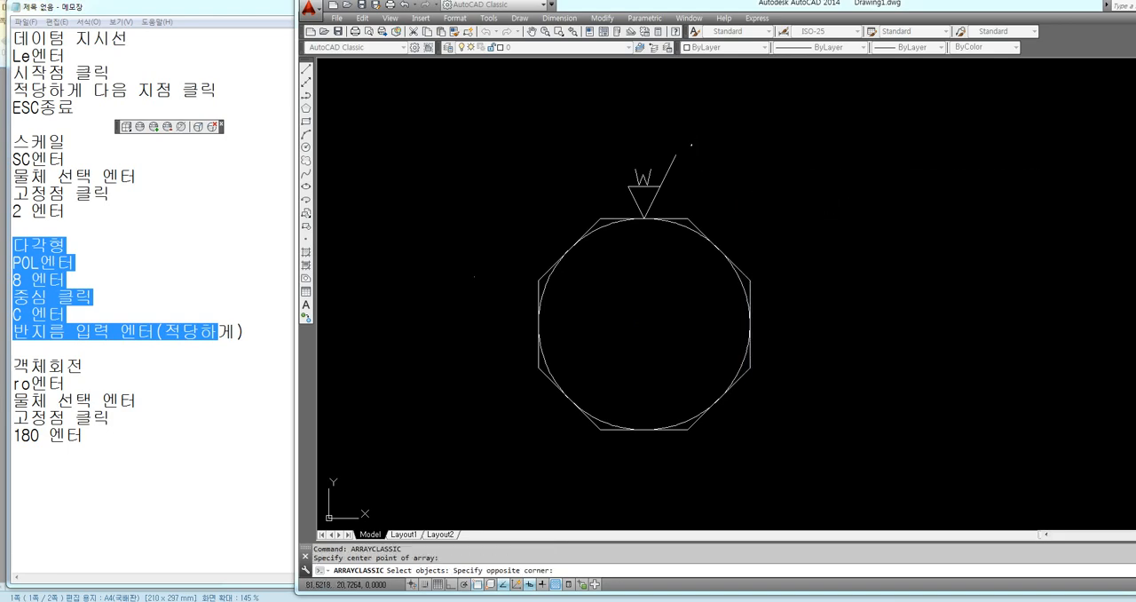
pyautogui.click(605, 192)
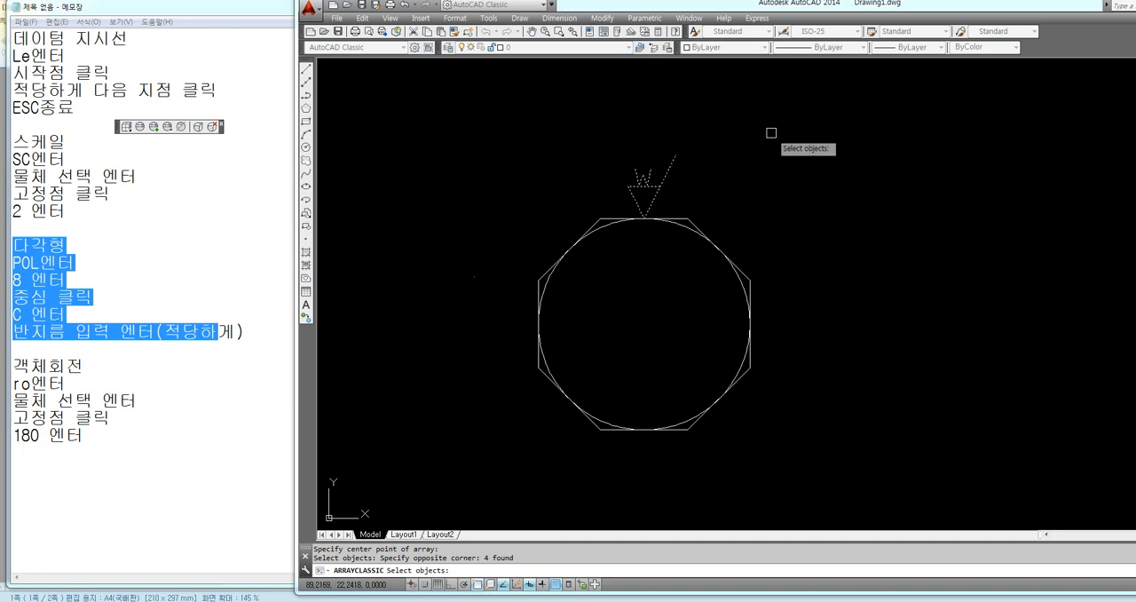
pyautogui.press('Return')
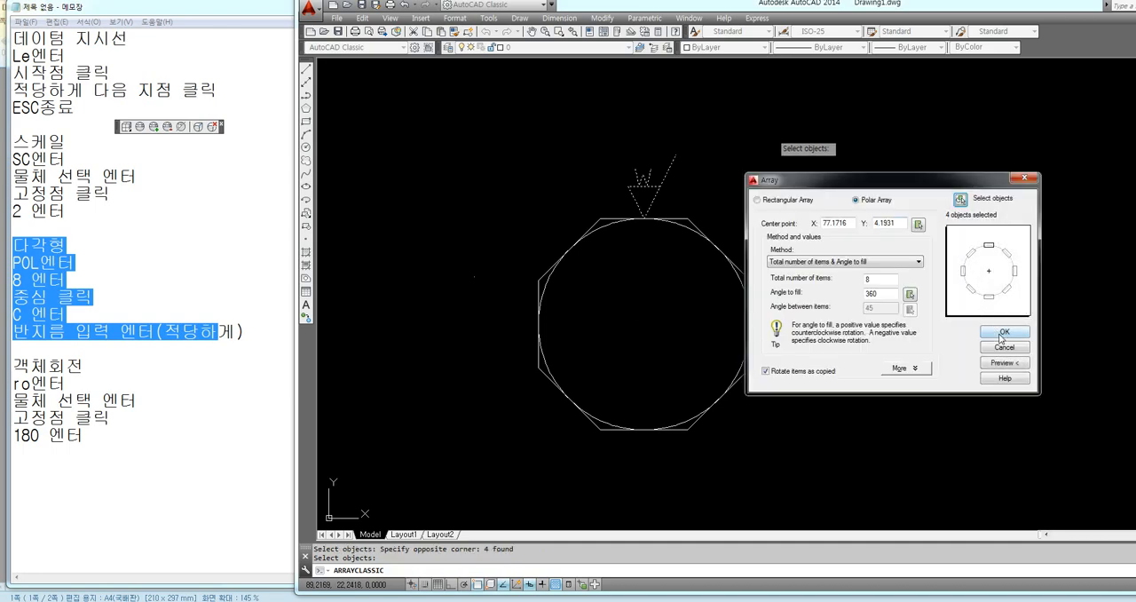
pyautogui.click(1003, 333)
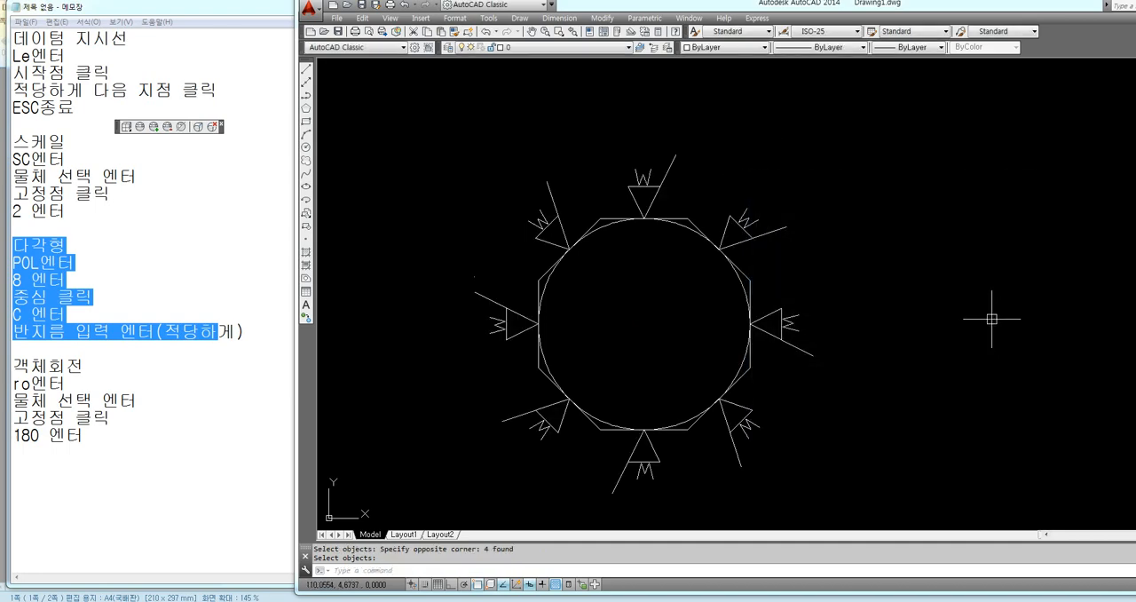
# Undo the classic polar array of the surface texture symbol
pyautogui.moveTo(748, 7); pyautogui.dragTo(443, 9)
pyautogui.click(1072, 592)
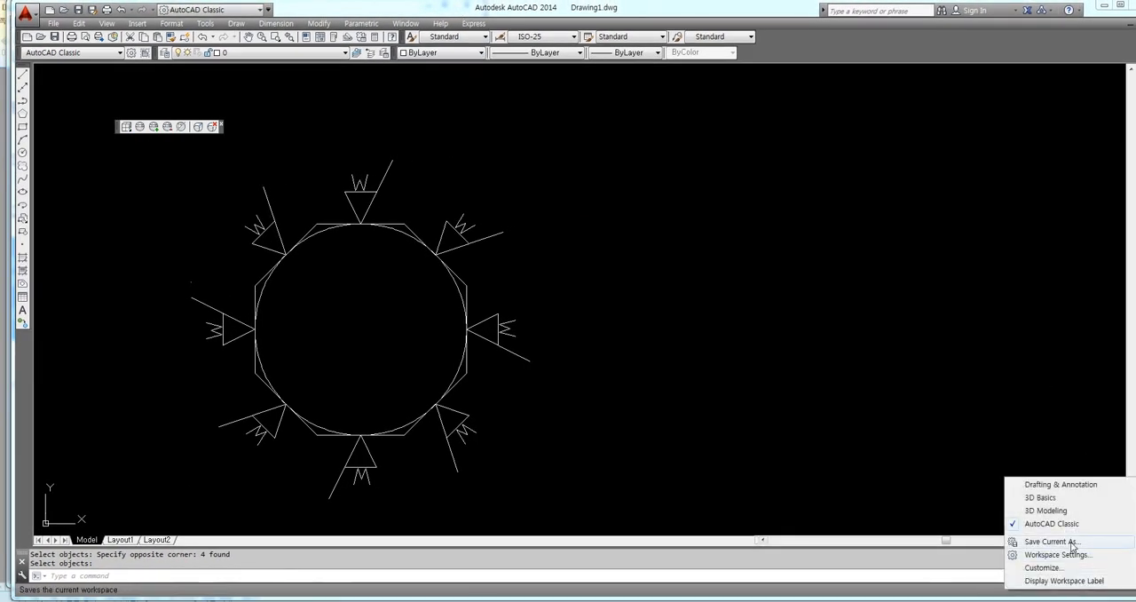
pyautogui.click(835, 438)
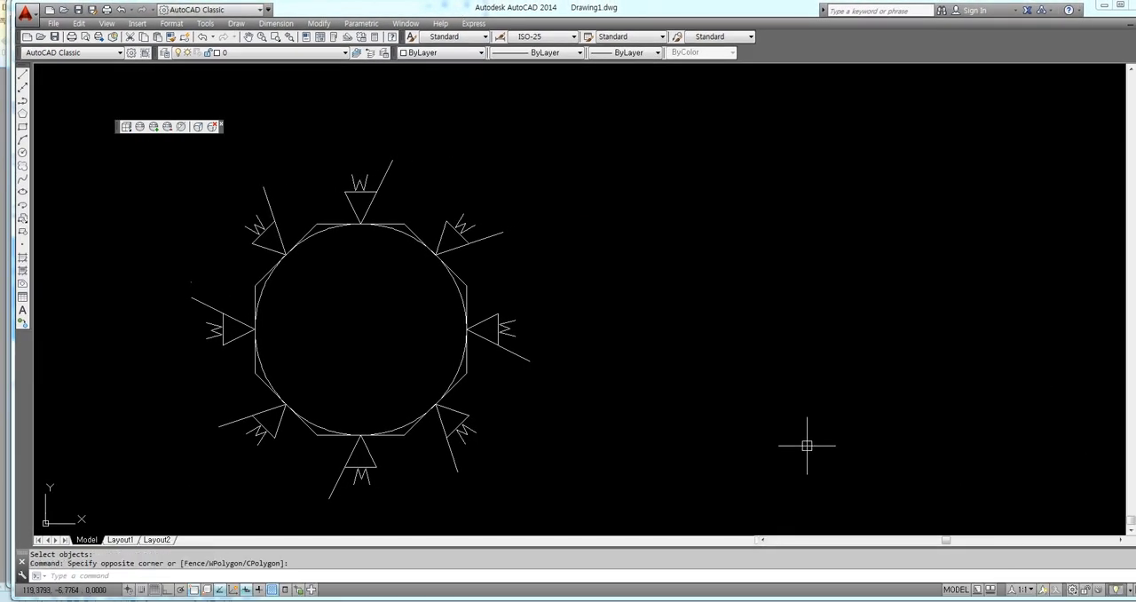
pyautogui.hotkey('ctrl', 'z')
# Switch the workspace to Drafting & Annotation and place the window beside the Notepad notes
pyautogui.click(1074, 591)
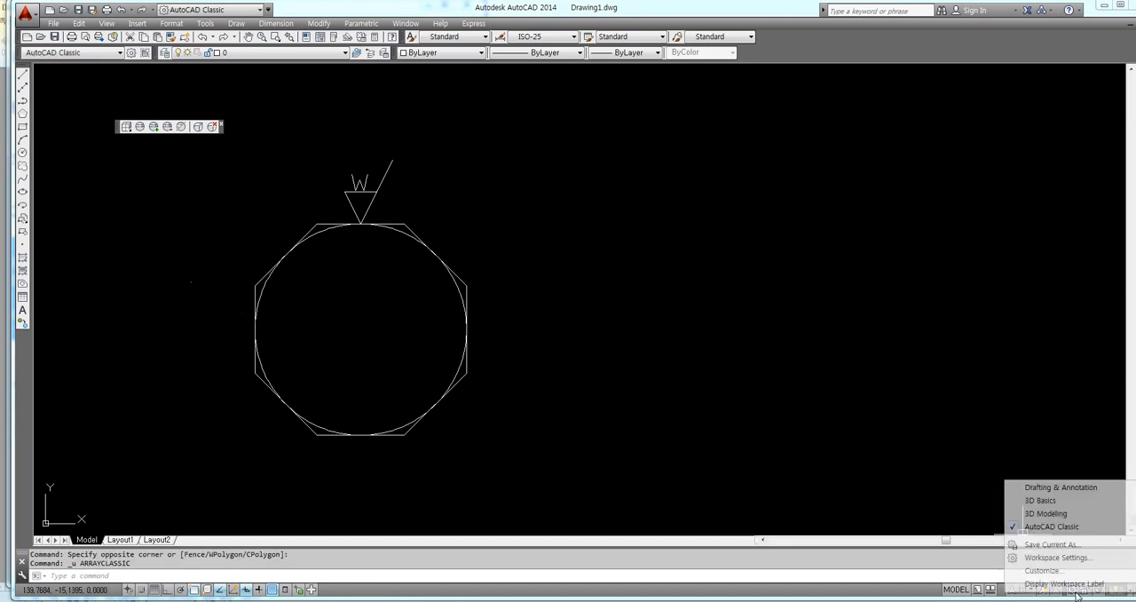
pyautogui.click(1061, 487)
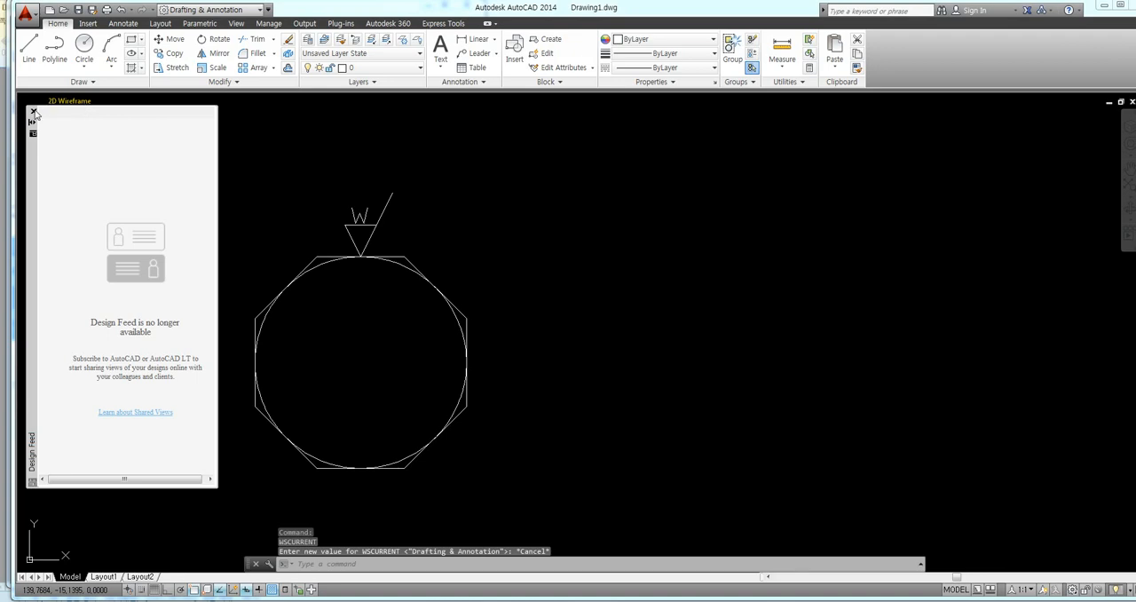
pyautogui.moveTo(317, 10); pyautogui.dragTo(683, 14)
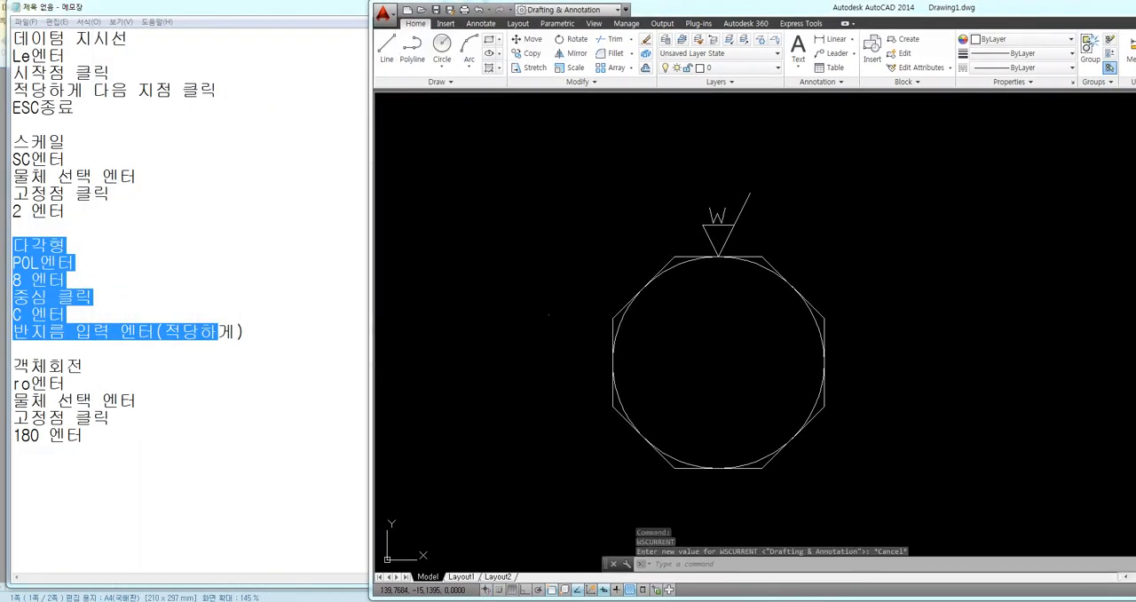
# Create a polar array of the whole surface texture symbol, centred on the center of the circle inside the octagon
pyautogui.click(669, 185)
pyautogui.click(617, 197)
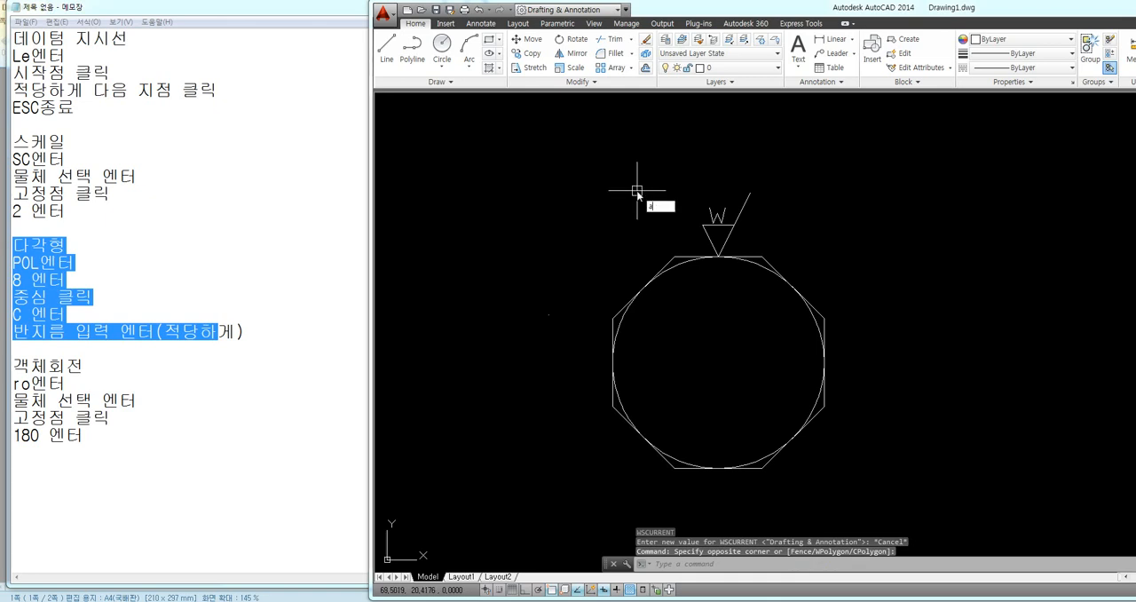
pyautogui.press('Return')
pyautogui.click(783, 178)
pyautogui.click(719, 254)
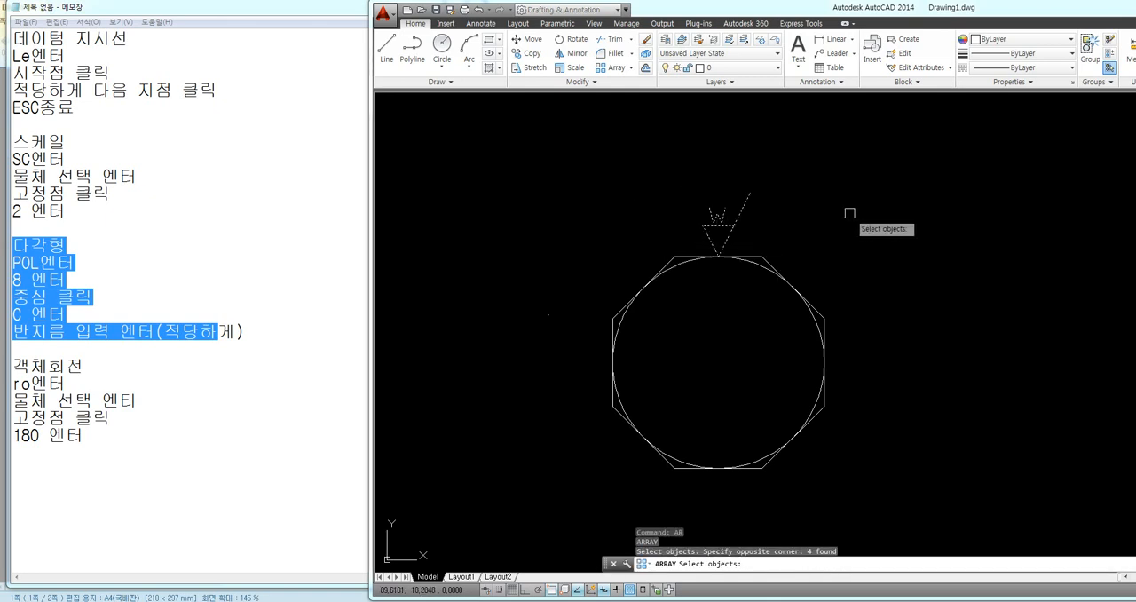
pyautogui.press('Return')
pyautogui.write('po')
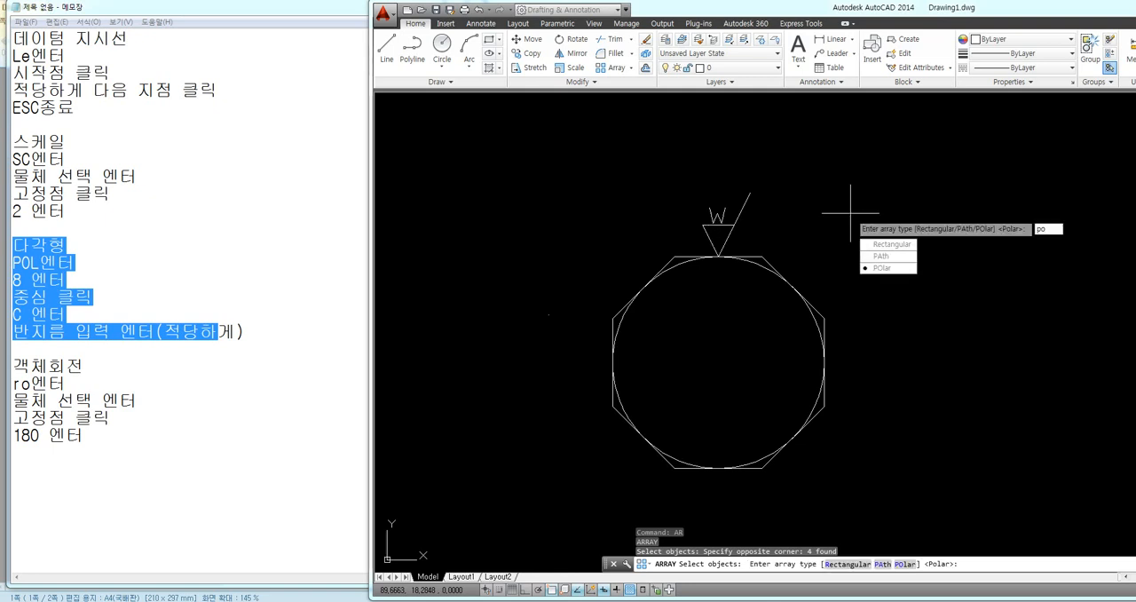
pyautogui.press('Return')
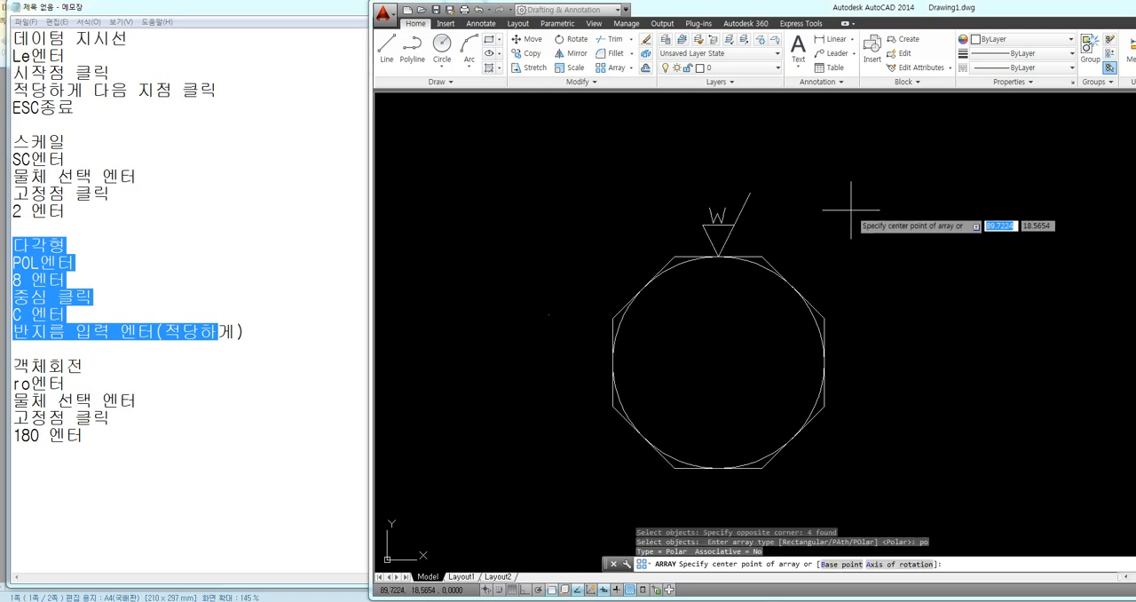
pyautogui.click(723, 362)
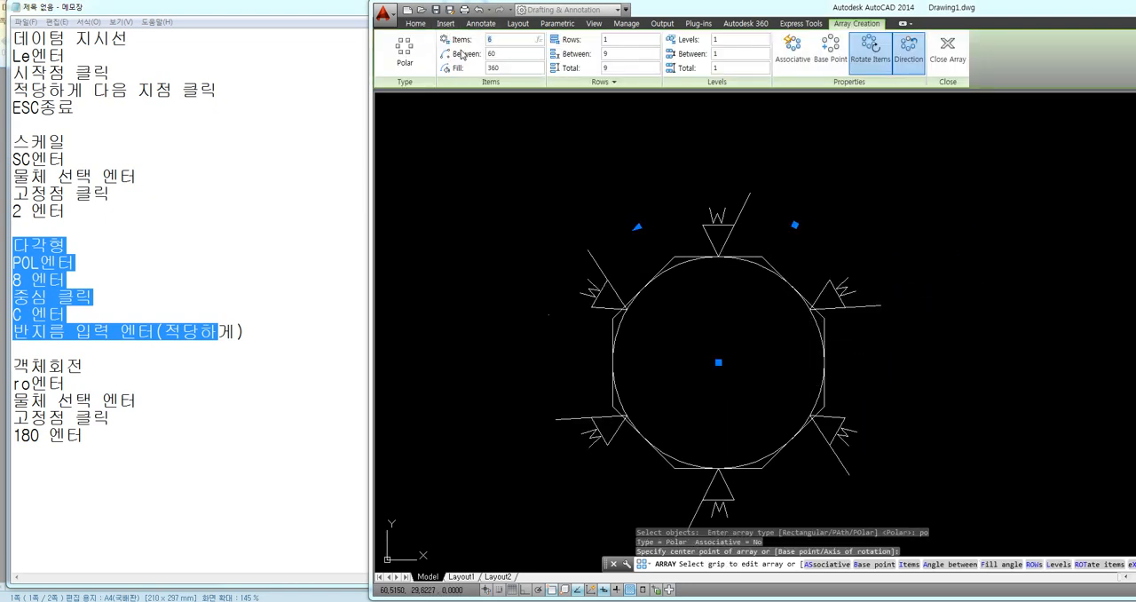
# Set the polar array to 8 items with Associative off and finish it
pyautogui.write('8')
pyautogui.press('Return')
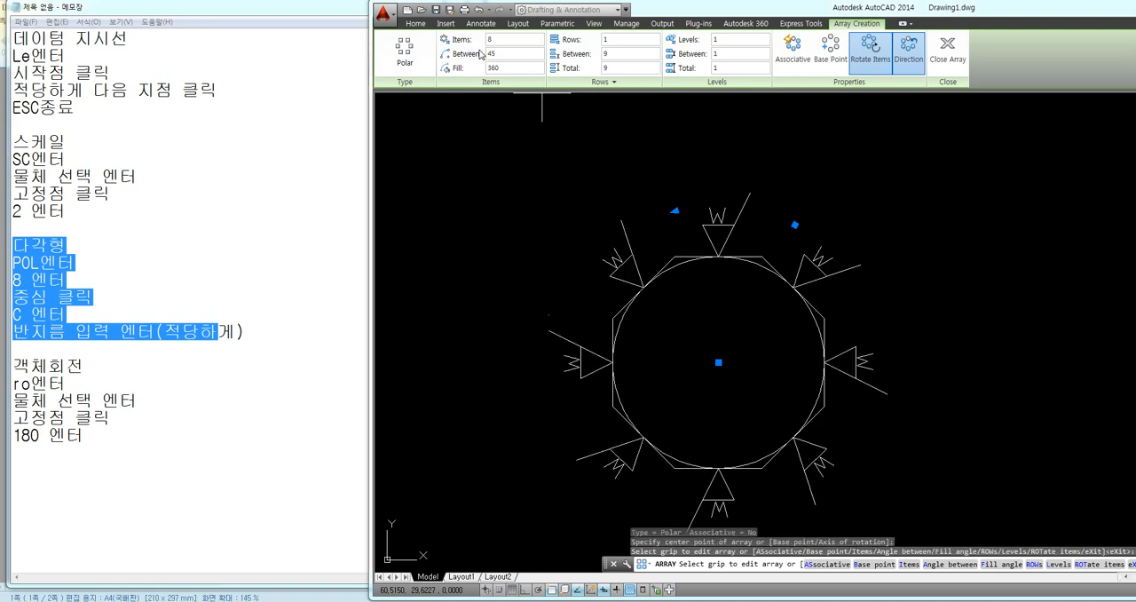
pyautogui.click(798, 58)
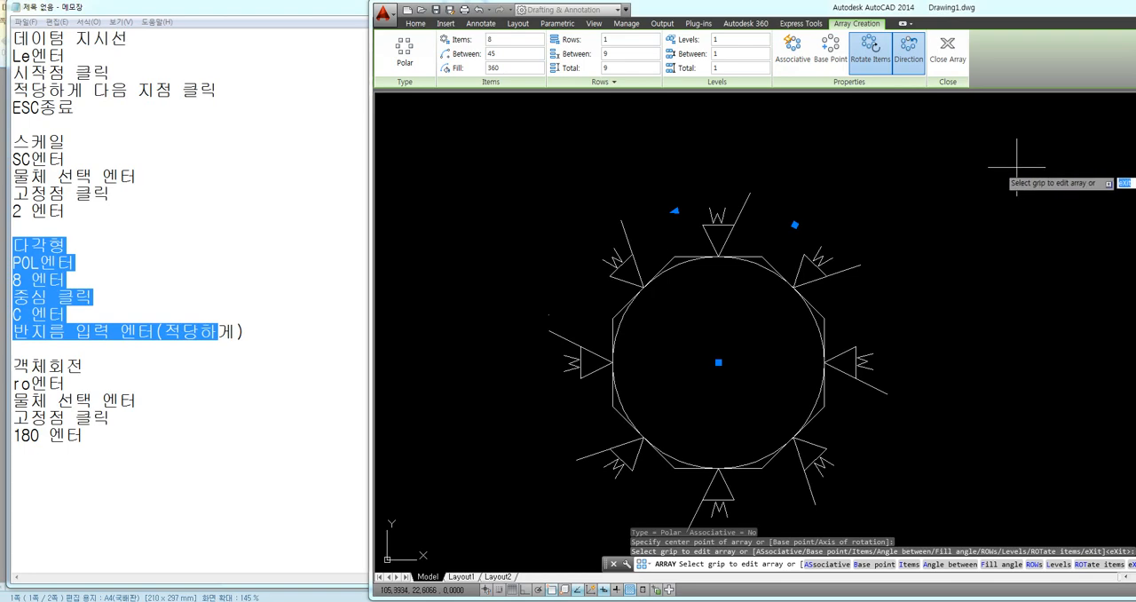
pyautogui.press('Escape')
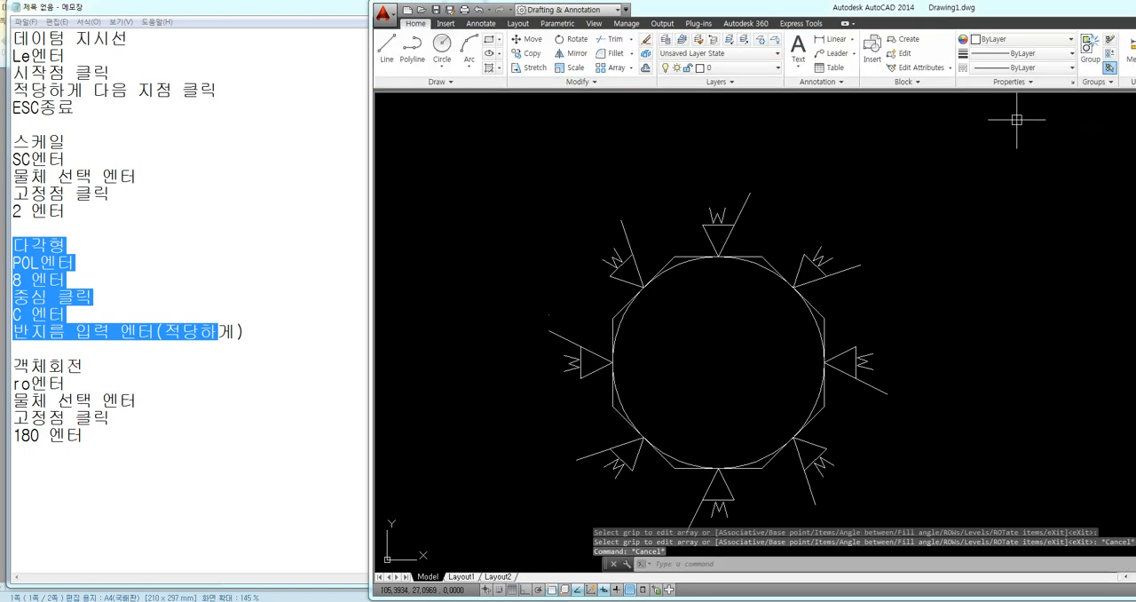
# Select single lines of three arrayed symbols to check whether they are separate objects, and clear the selection
pyautogui.click(741, 211)
pyautogui.click(800, 270)
pyautogui.click(851, 359)
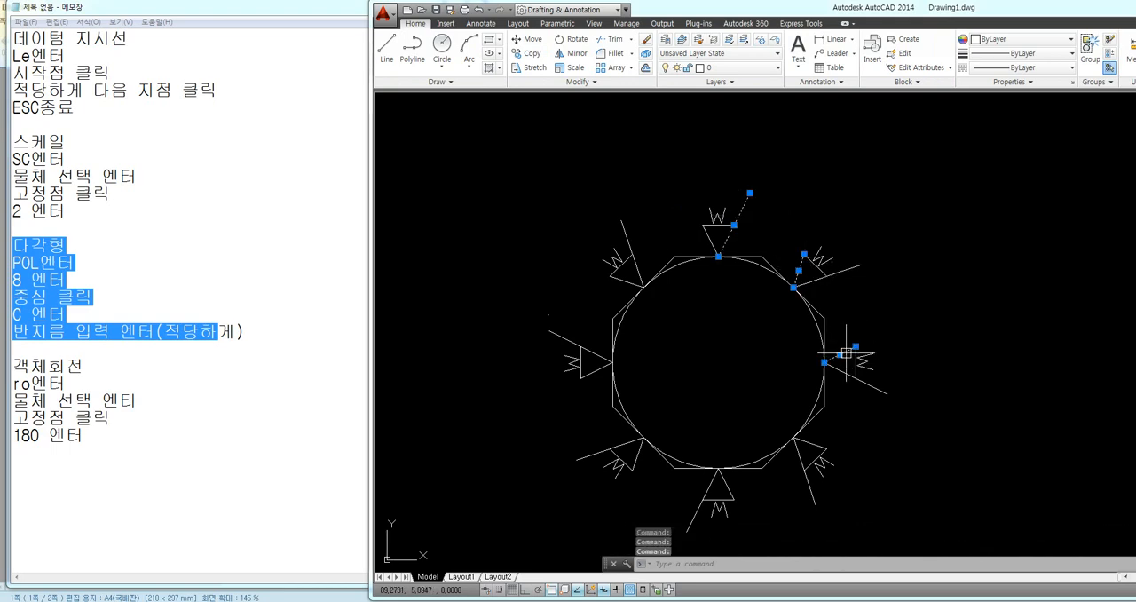
pyautogui.press('Escape')
pyautogui.press('Escape')
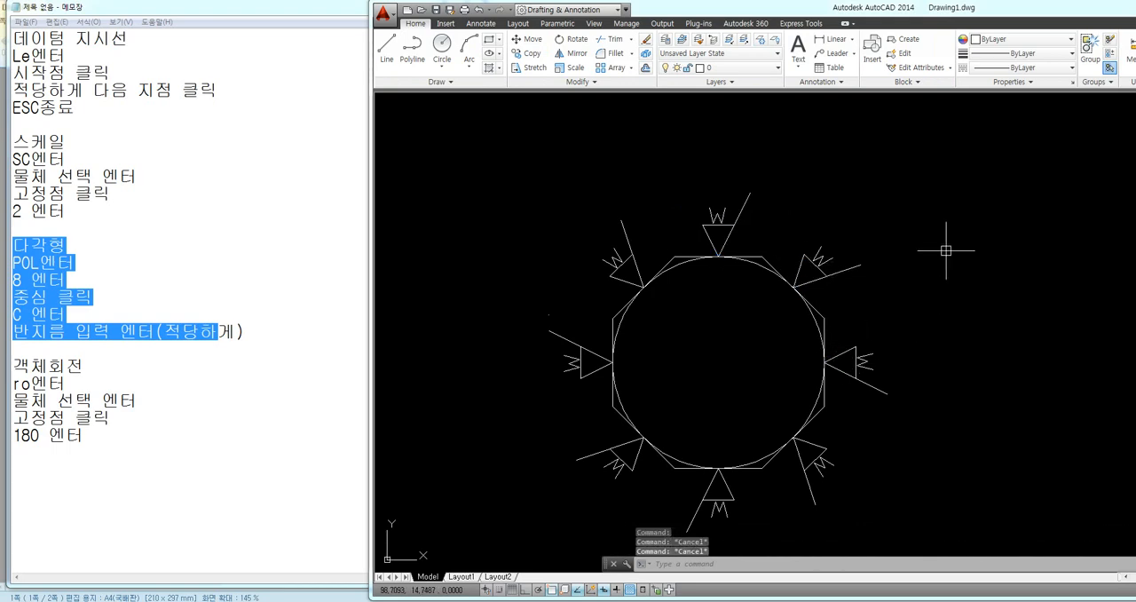
# Draw connected lines from the octagon's right edge midpoint to the circle's center and on to the lower-left edge midpoint
pyautogui.moveTo(906, 286)
pyautogui.mouseDown(button='middle')
pyautogui.moveTo(820, 254)
pyautogui.moveTo(830, 263)
pyautogui.mouseUp(button='middle')
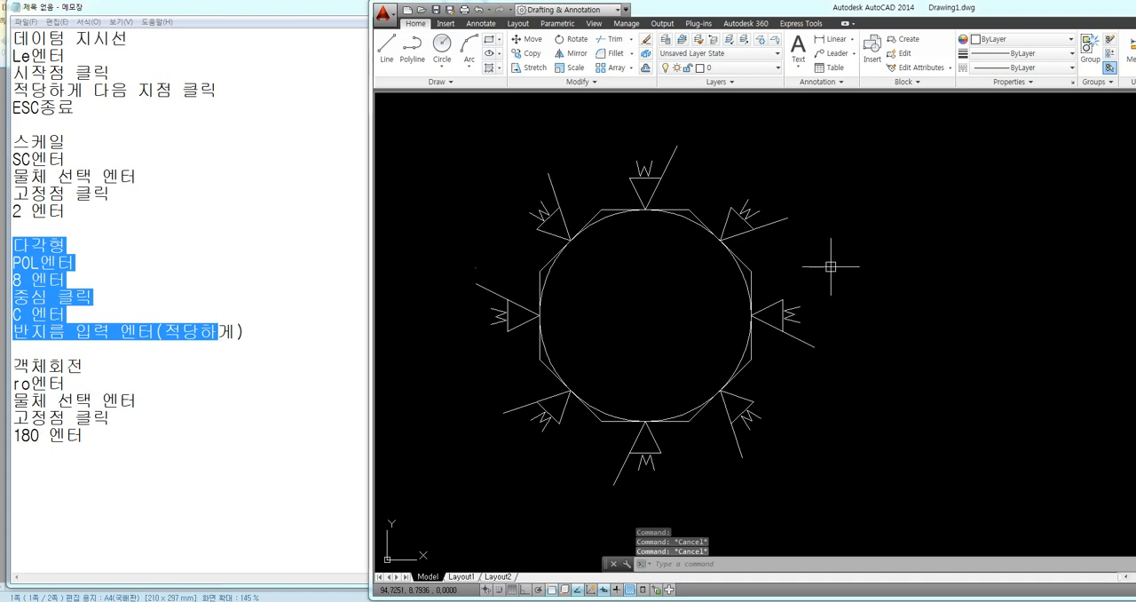
pyautogui.write('l')
pyautogui.press('Return')
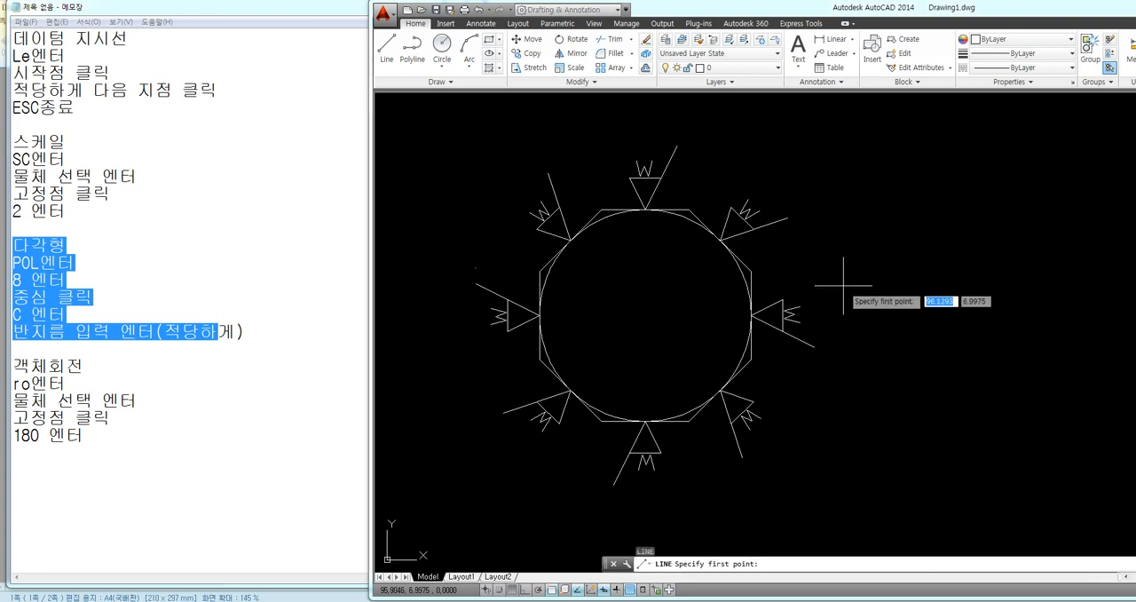
pyautogui.click(752, 315)
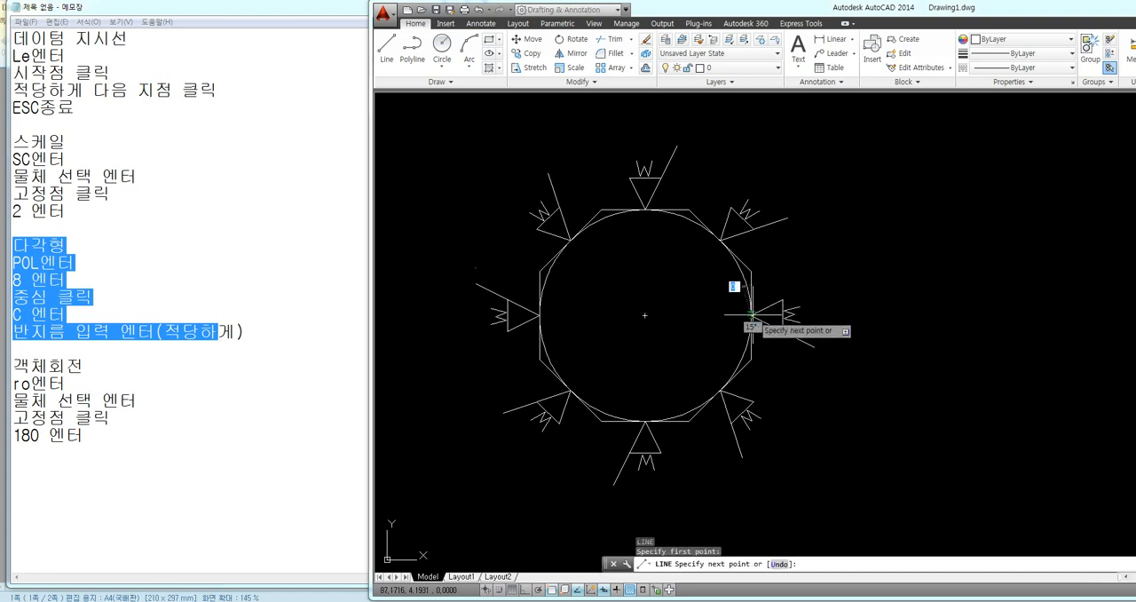
pyautogui.click(645, 315)
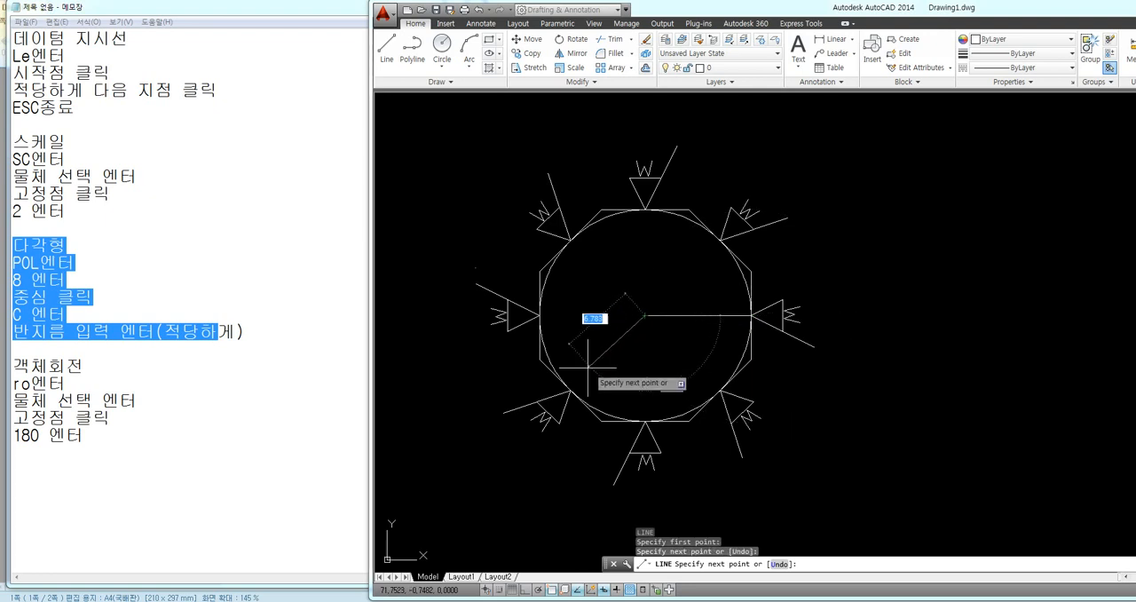
pyautogui.click(570, 389)
pyautogui.press('Escape')
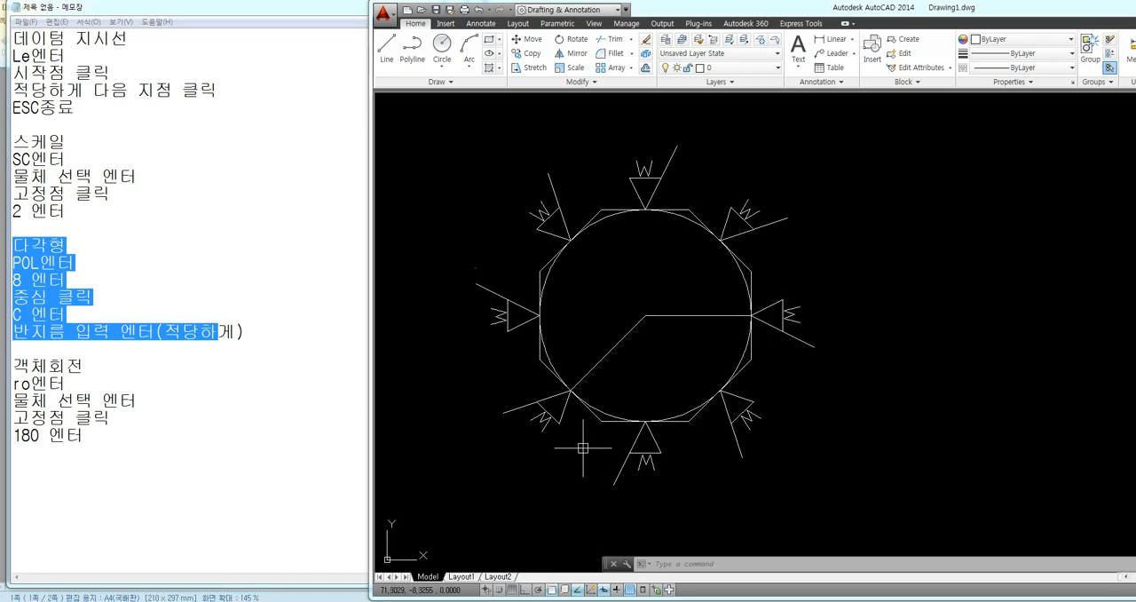
# Switch to Notepad and highlight the object rotation notes from 객체회전 to 180 엔터
pyautogui.moveTo(586, 451); pyautogui.dragTo(577, 436, button='middle')
pyautogui.click(69, 385)
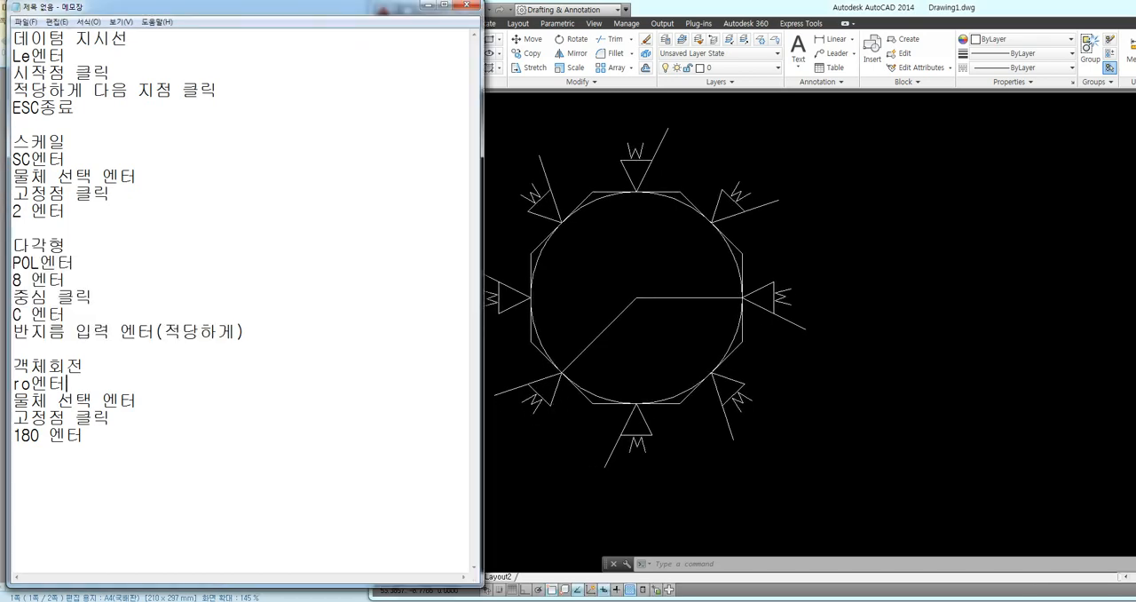
pyautogui.moveTo(13, 366); pyautogui.dragTo(86, 435)
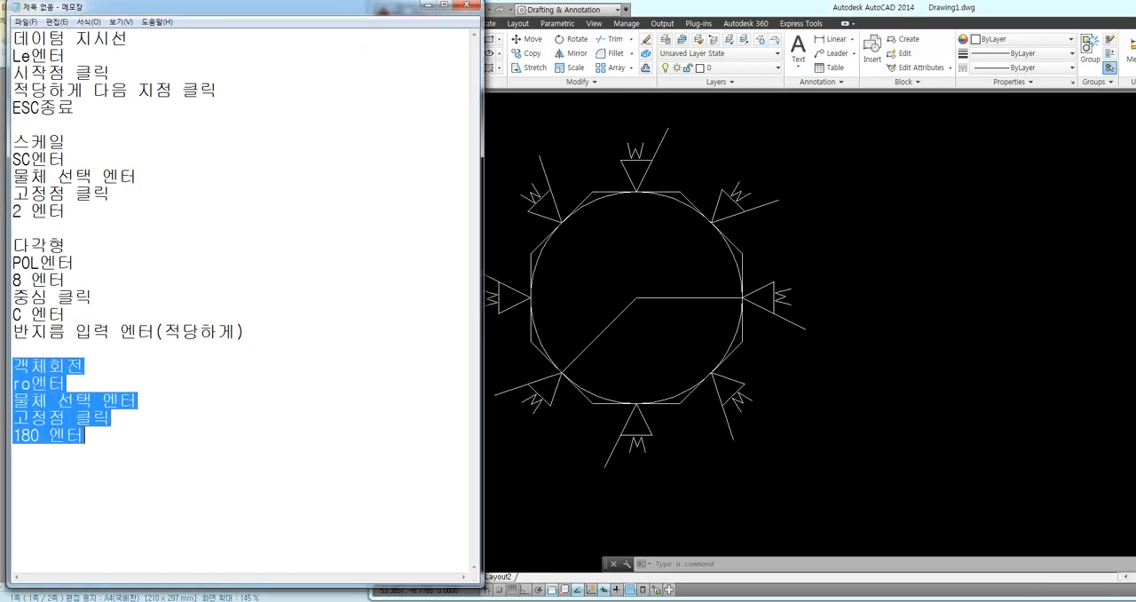
# Return to AutoCAD and rotate the lower-left symbol's W mark 180 degrees about a point near its middle, with object snap off
pyautogui.click(577, 457)
pyautogui.write('ro')
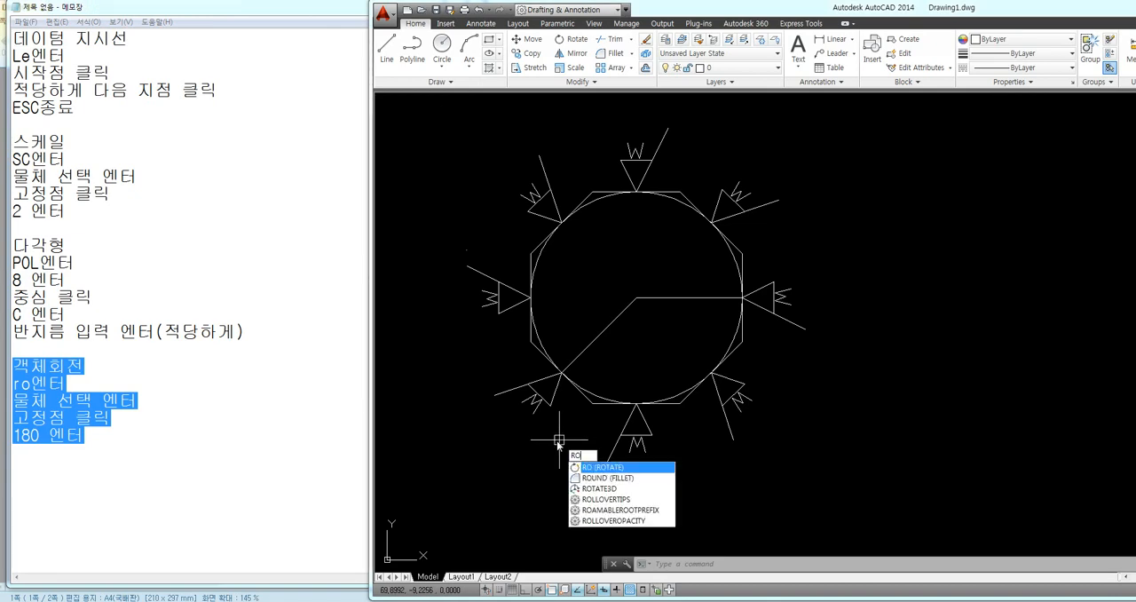
pyautogui.press('Return')
pyautogui.scroll(5, 555, 435)
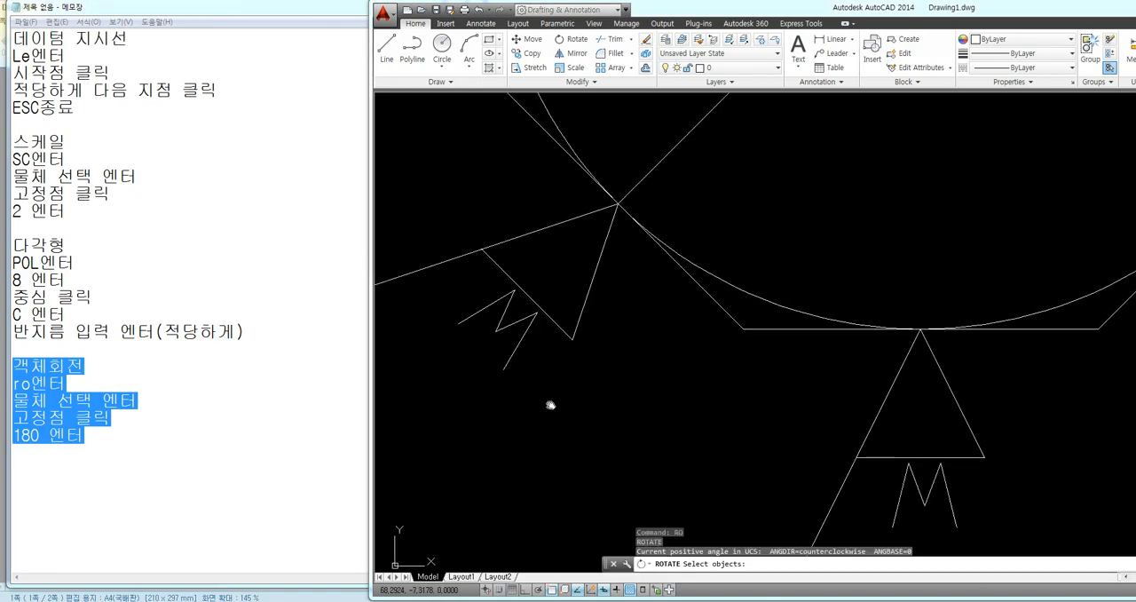
pyautogui.scroll(3, 524, 410)
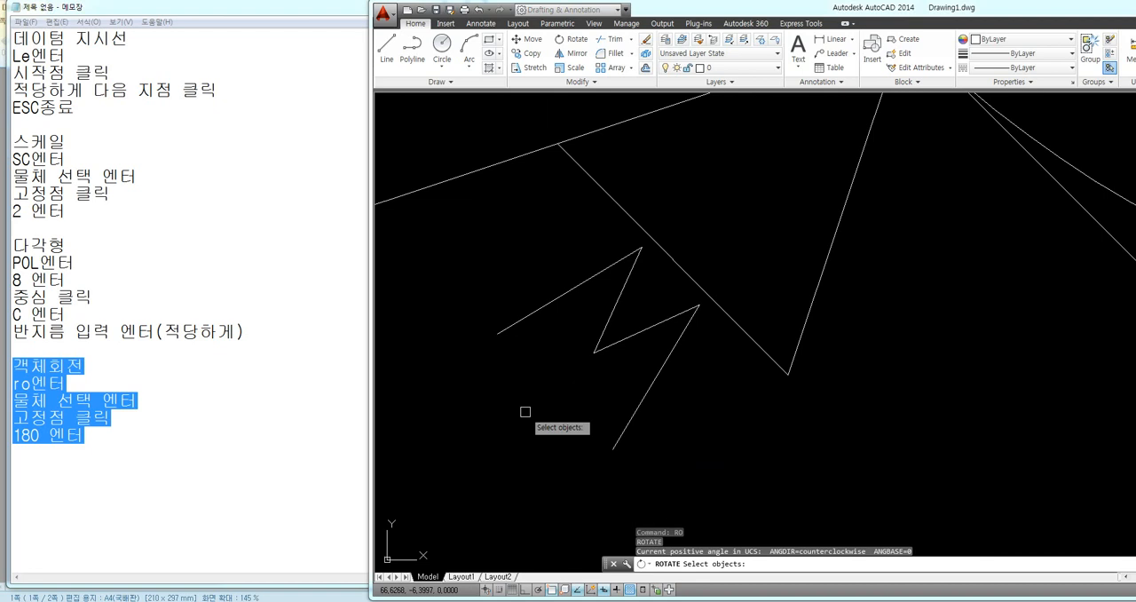
pyautogui.click(611, 348)
pyautogui.press('Return')
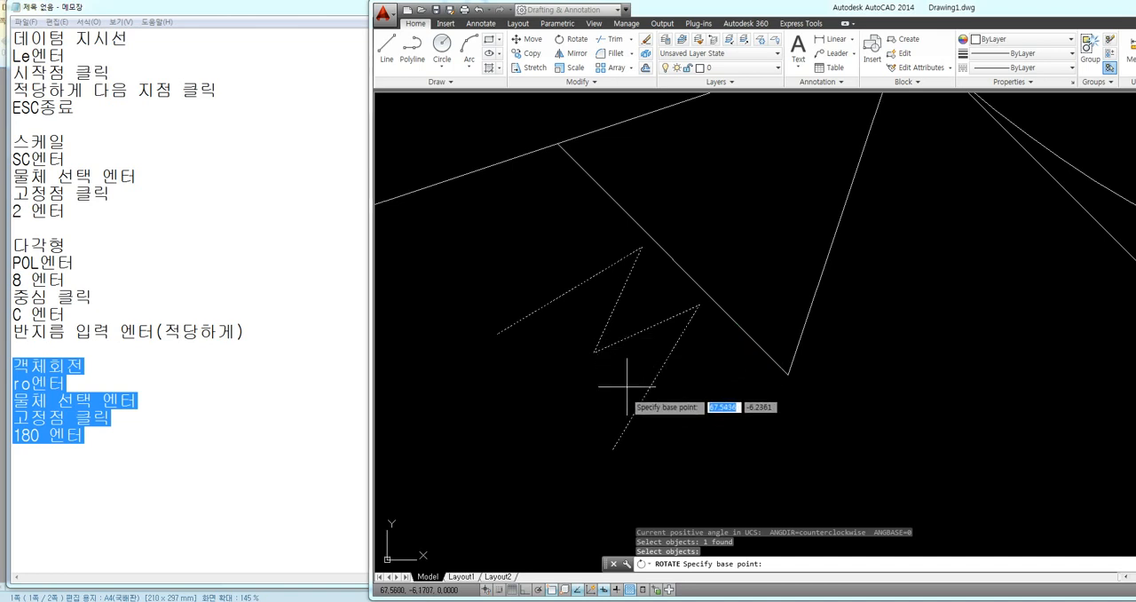
pyautogui.press('F3')
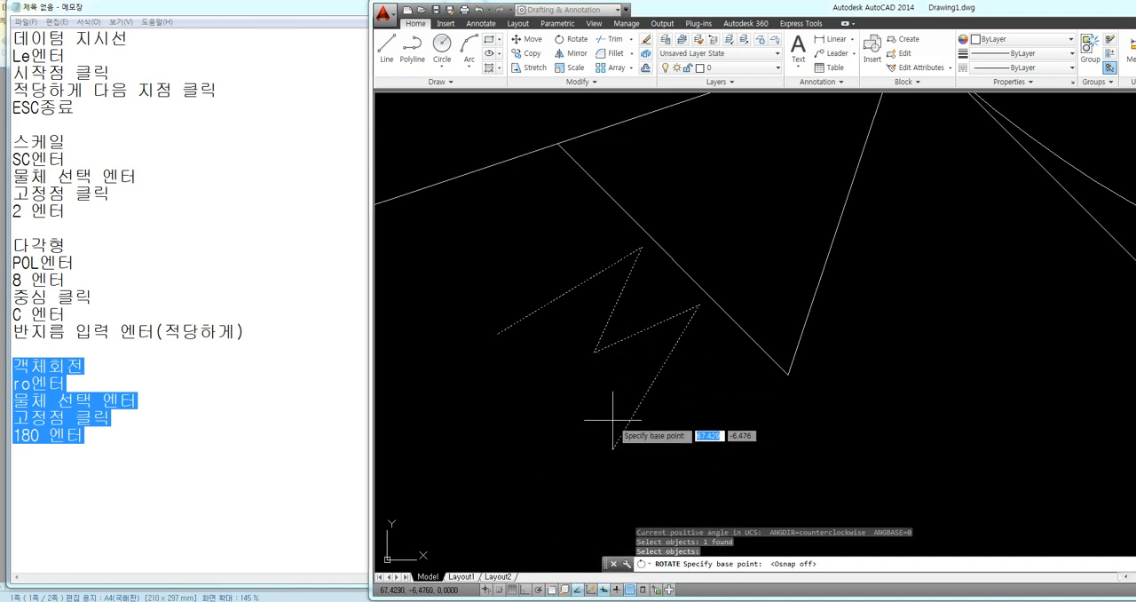
pyautogui.click(611, 336)
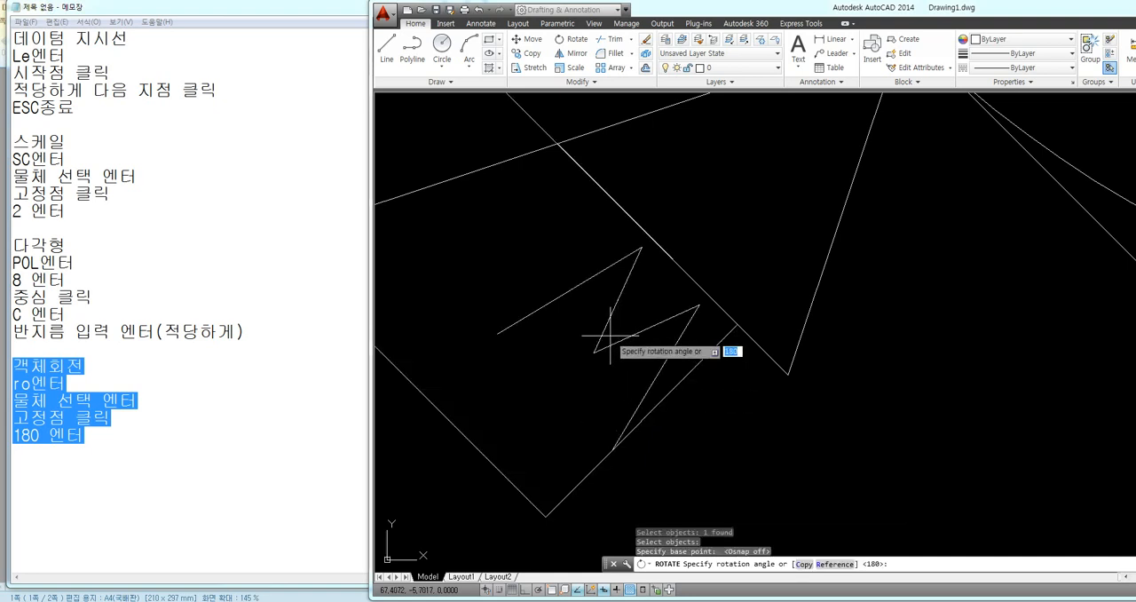
pyautogui.write('1')
pyautogui.press('Return')
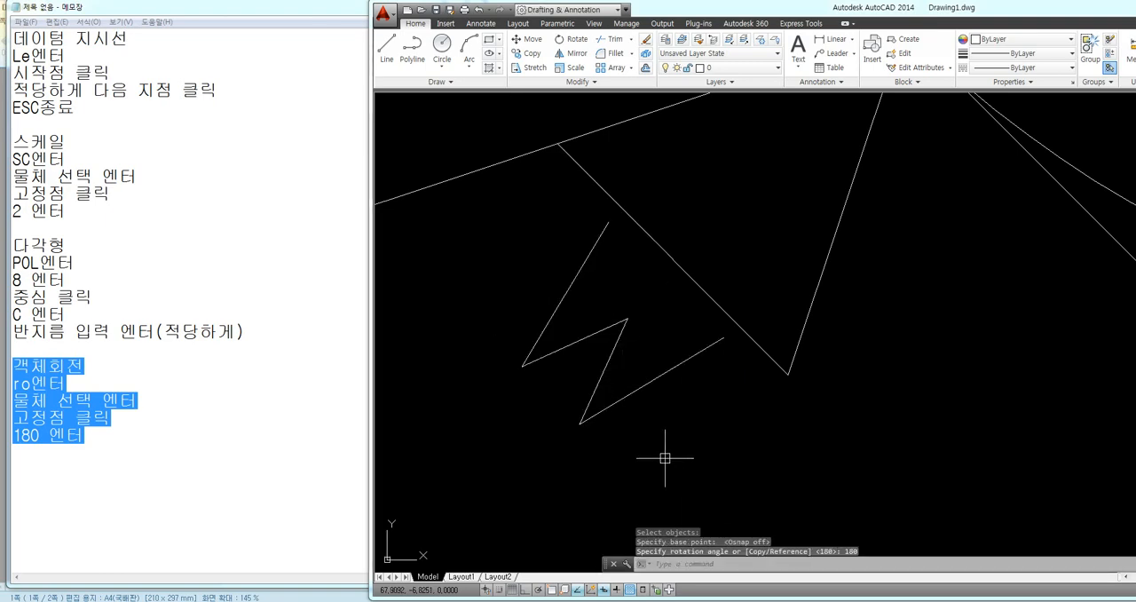
# Move the rotated W mark of the lower-left symbol up and to the right, toward its triangle
pyautogui.write('m')
pyautogui.press('Return')
pyautogui.click(618, 400)
pyautogui.press('Return')
pyautogui.click(606, 360)
pyautogui.click(634, 332)
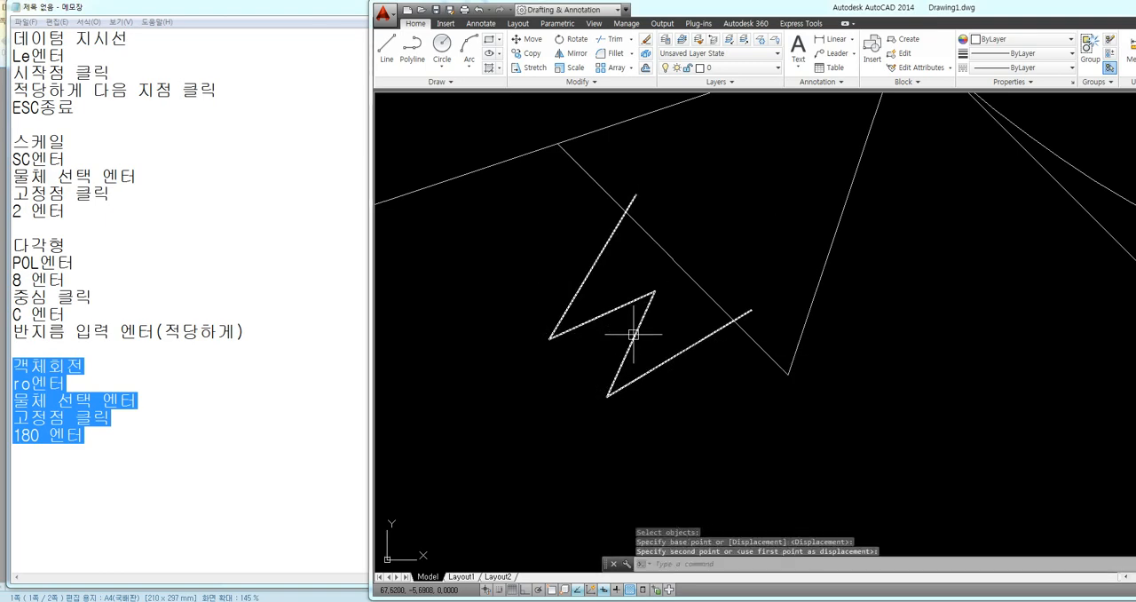
# Move the lower-left symbol's W mark slightly down and to the left, so it clears the triangle's edge
pyautogui.press('Return')
pyautogui.click(664, 364)
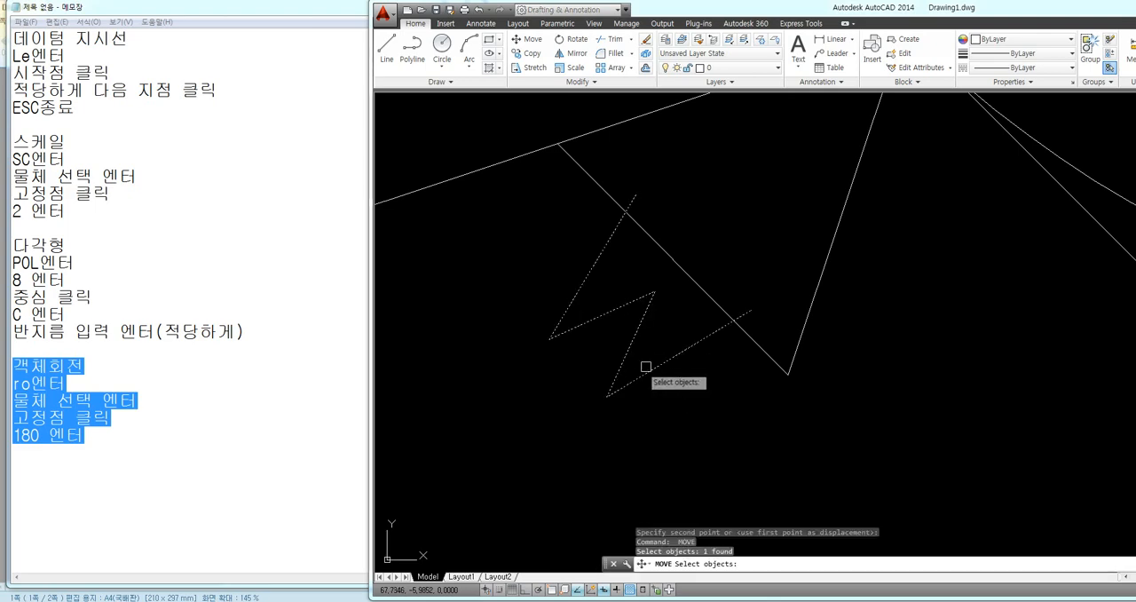
pyautogui.press('Return')
pyautogui.click(600, 354)
pyautogui.click(579, 373)
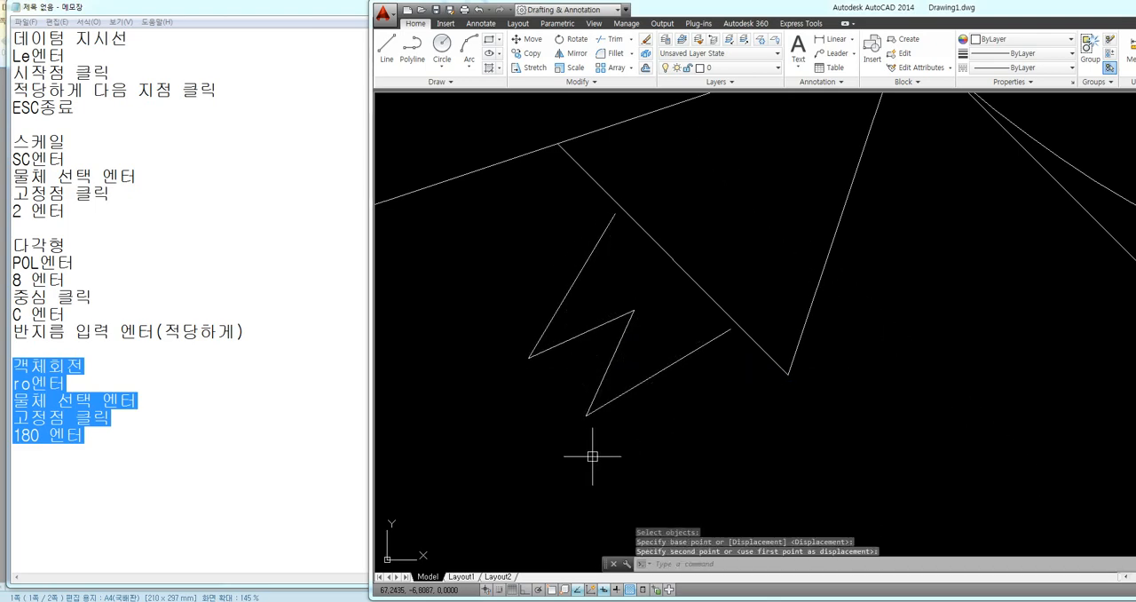
# Rotate the W mark of the octagon's bottom symbol 180 degrees about a point near the mark's middle
pyautogui.scroll(-3, 545, 406)
pyautogui.moveTo(681, 427); pyautogui.dragTo(524, 317, button='middle')
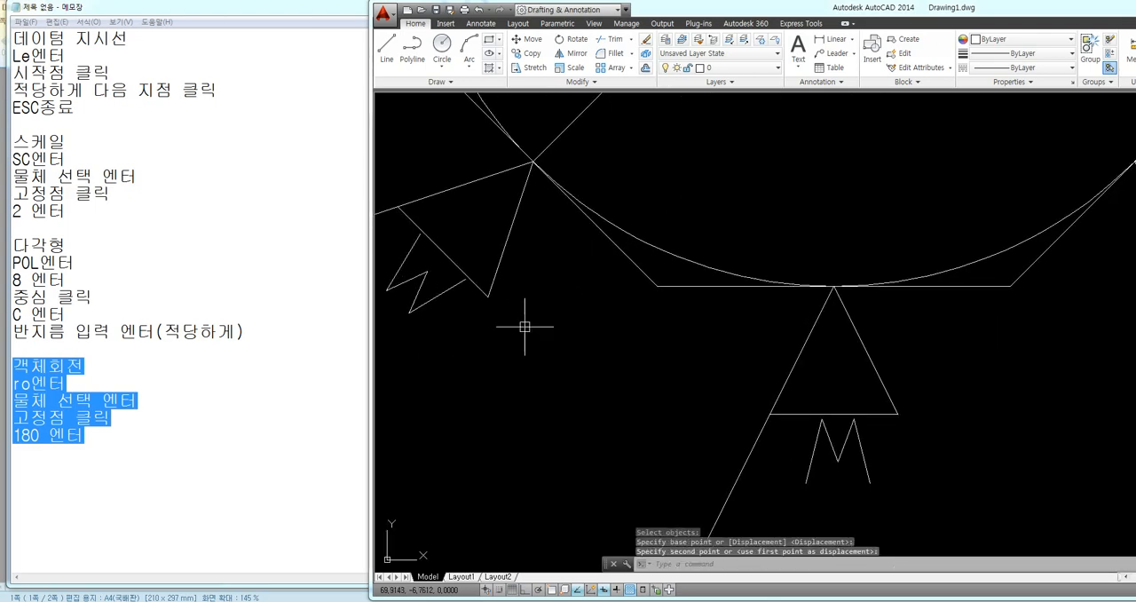
pyautogui.moveTo(589, 365); pyautogui.dragTo(495, 286, button='middle')
pyautogui.scroll(4, 840, 378)
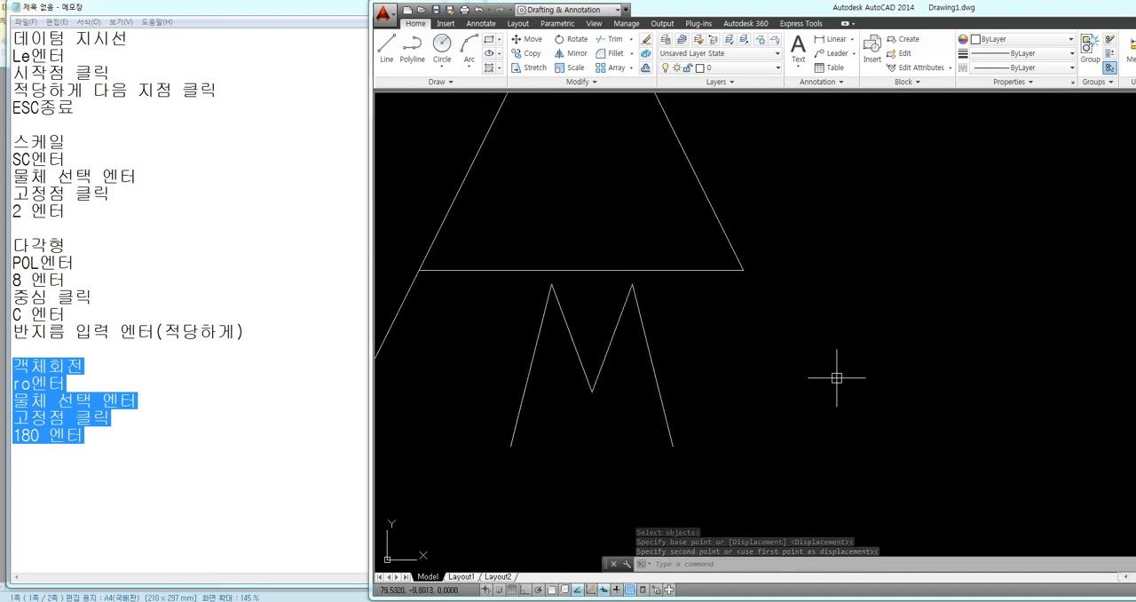
pyautogui.write('ro')
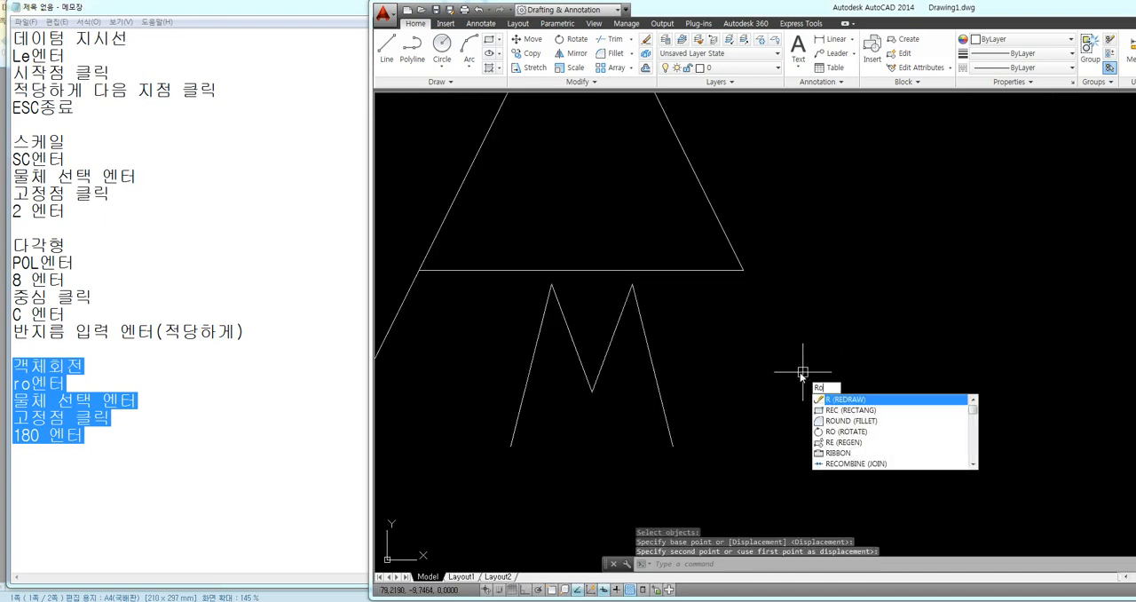
pyautogui.press('Return')
pyautogui.click(700, 351)
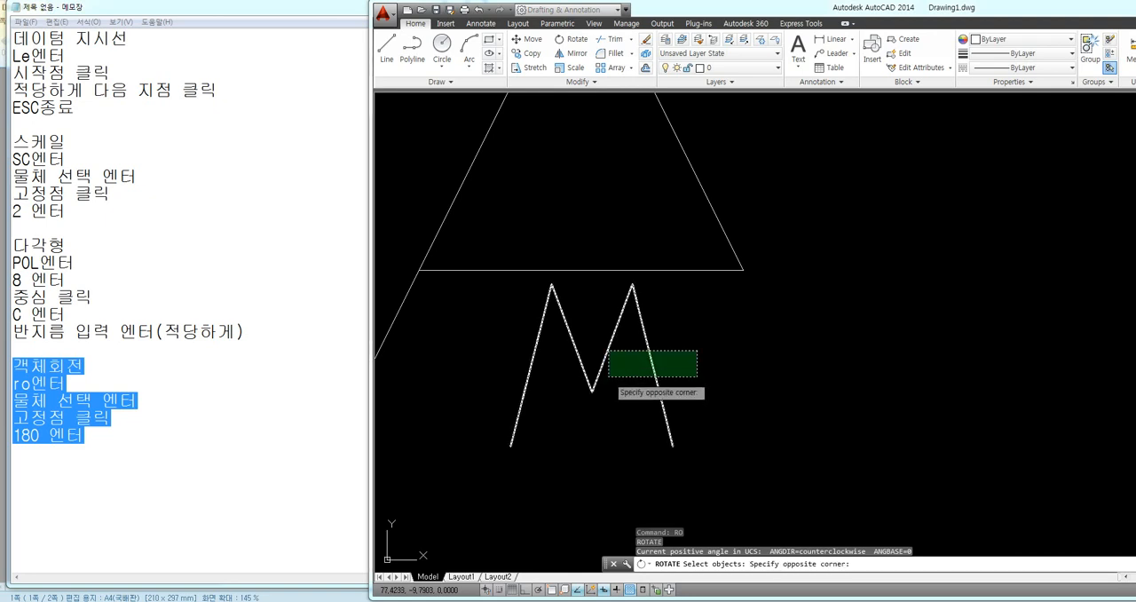
pyautogui.click(611, 376)
pyautogui.press('Return')
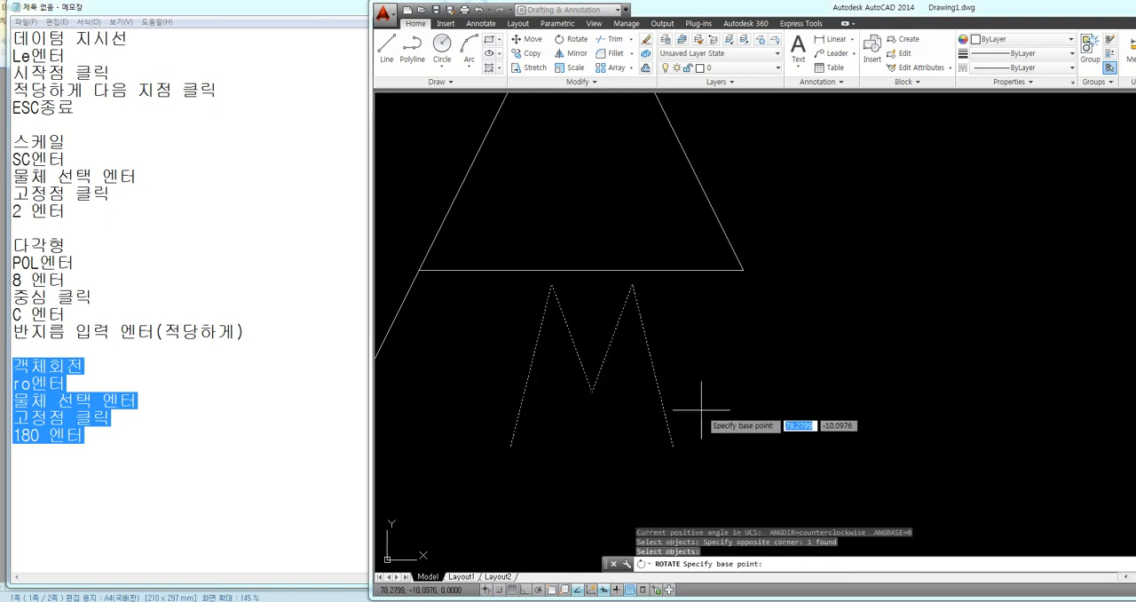
pyautogui.click(592, 368)
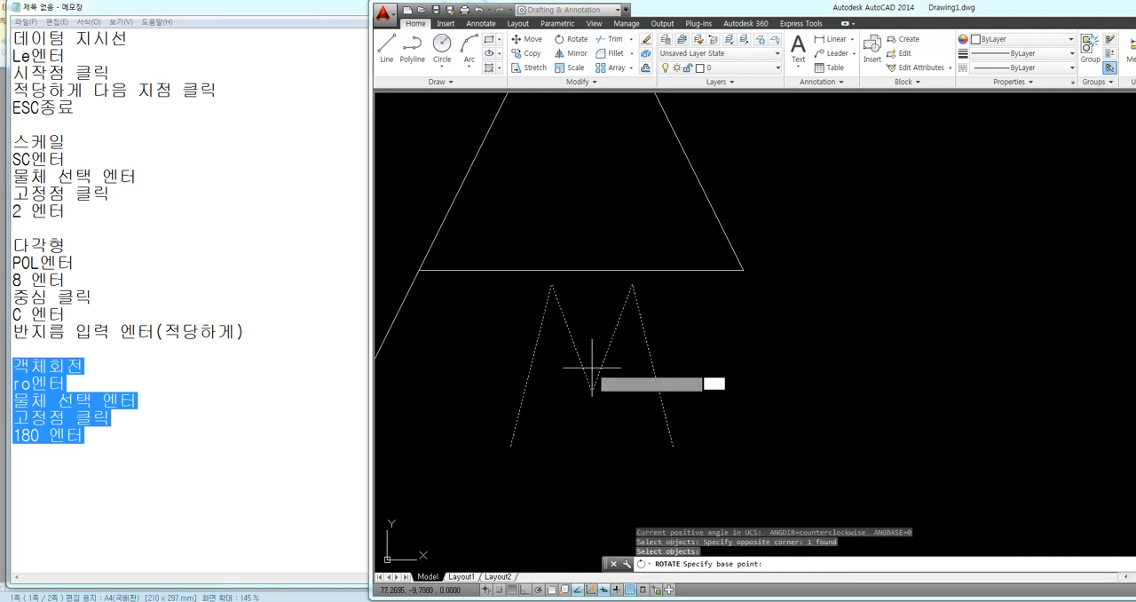
pyautogui.write('180')
pyautogui.press('Return')
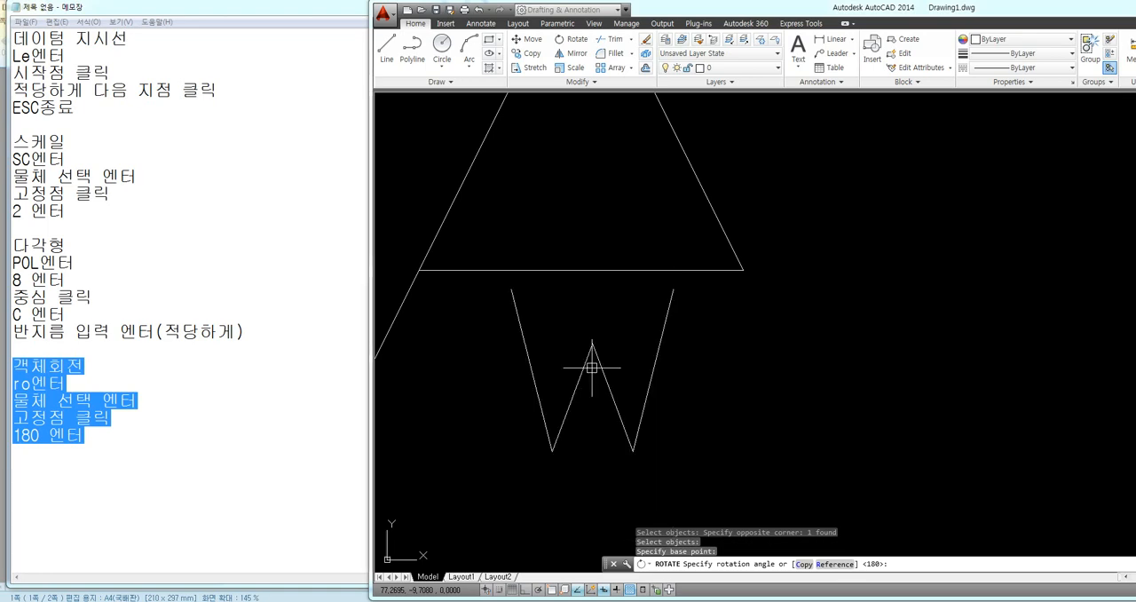
# Rotate the W mark of the octagon's lower-right symbol 180 degrees about a point near its middle
pyautogui.scroll(-4, 592, 368)
pyautogui.moveTo(845, 316); pyautogui.dragTo(546, 438, button='middle')
pyautogui.press('Return')
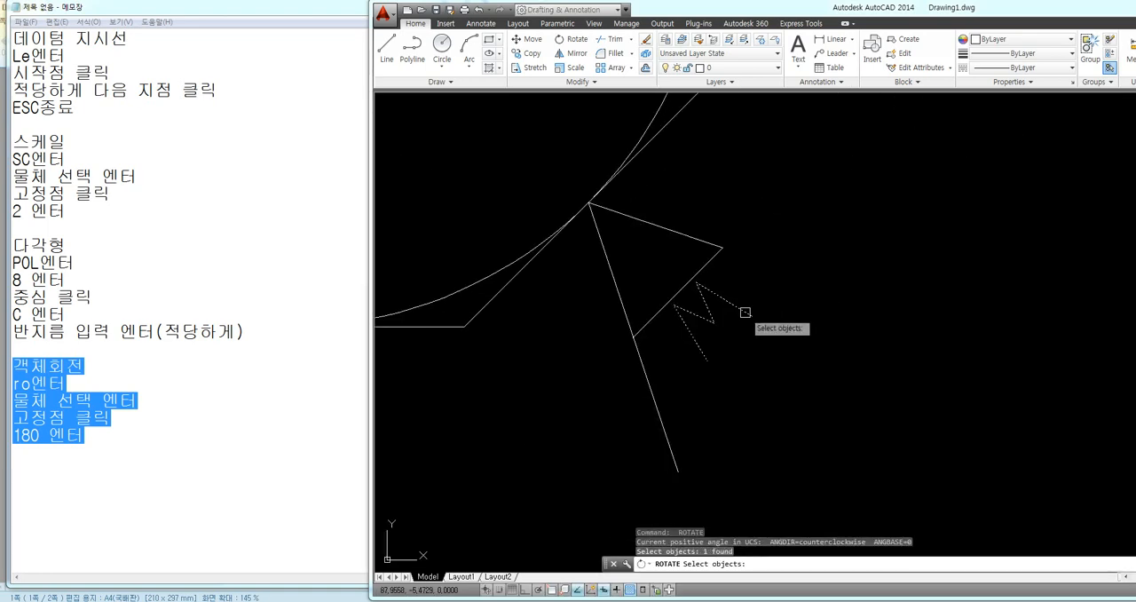
pyautogui.click(714, 321)
pyautogui.press('Return')
pyautogui.scroll(5, 716, 322)
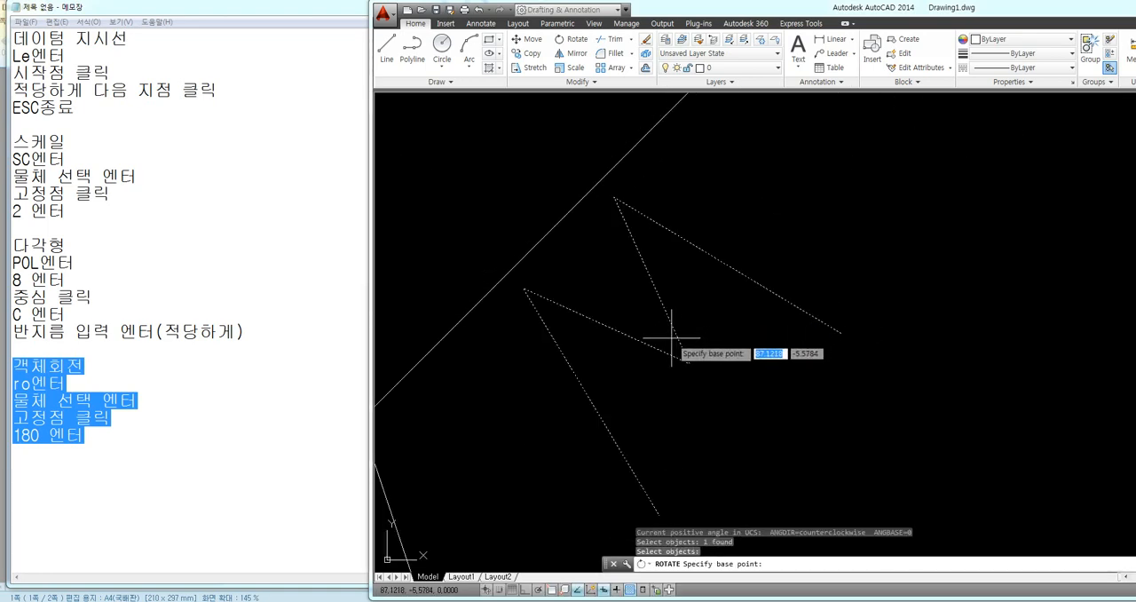
pyautogui.click(668, 340)
pyautogui.write('180')
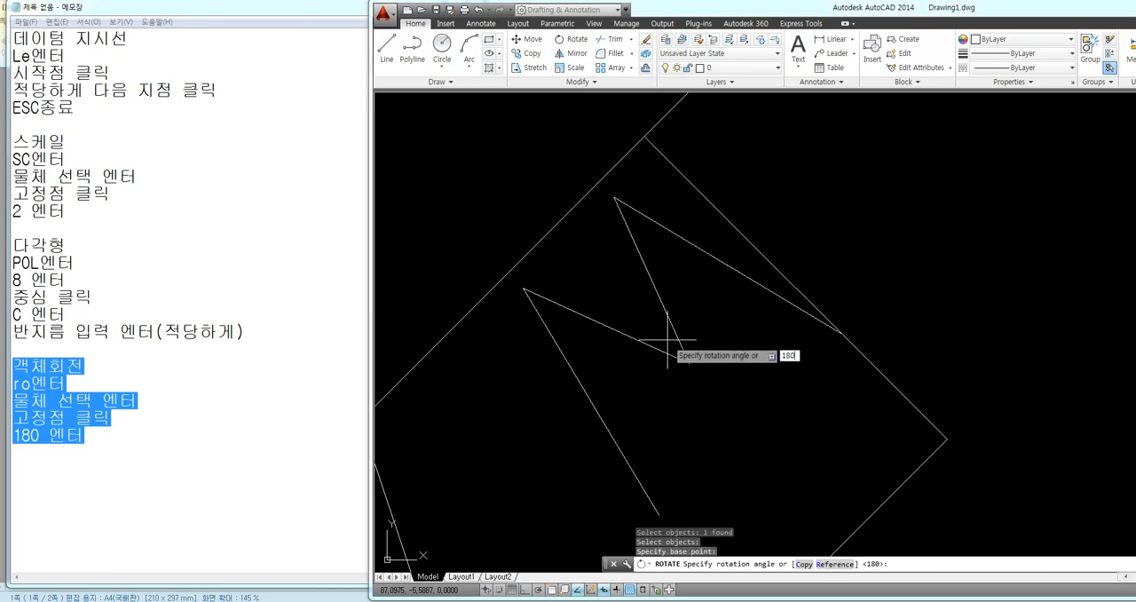
pyautogui.press('Return')
# Rotate the W mark of the symbol on the octagon's right edge 180 degrees about a point near its middle
pyautogui.scroll(5, 769, 373)
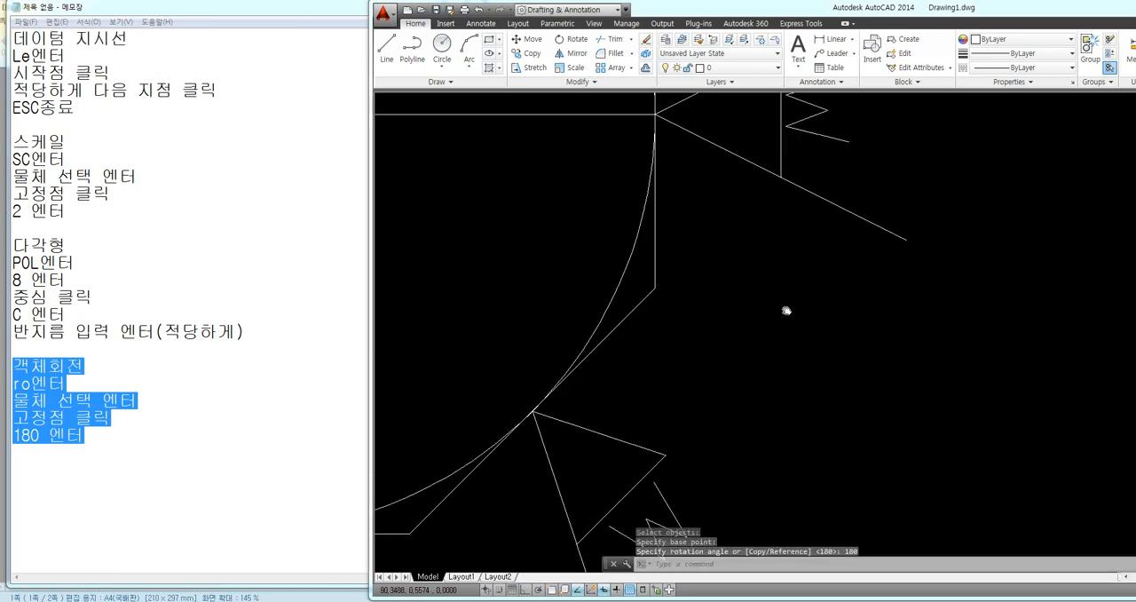
pyautogui.scroll(5, 777, 242)
pyautogui.press('Return')
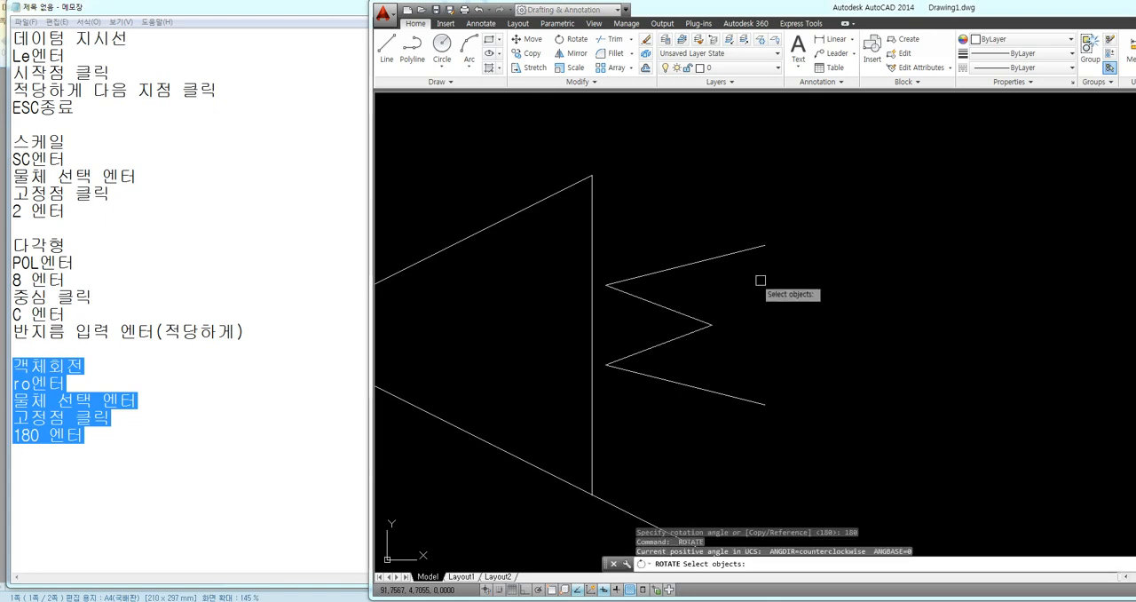
pyautogui.click(738, 252)
pyautogui.press('Return')
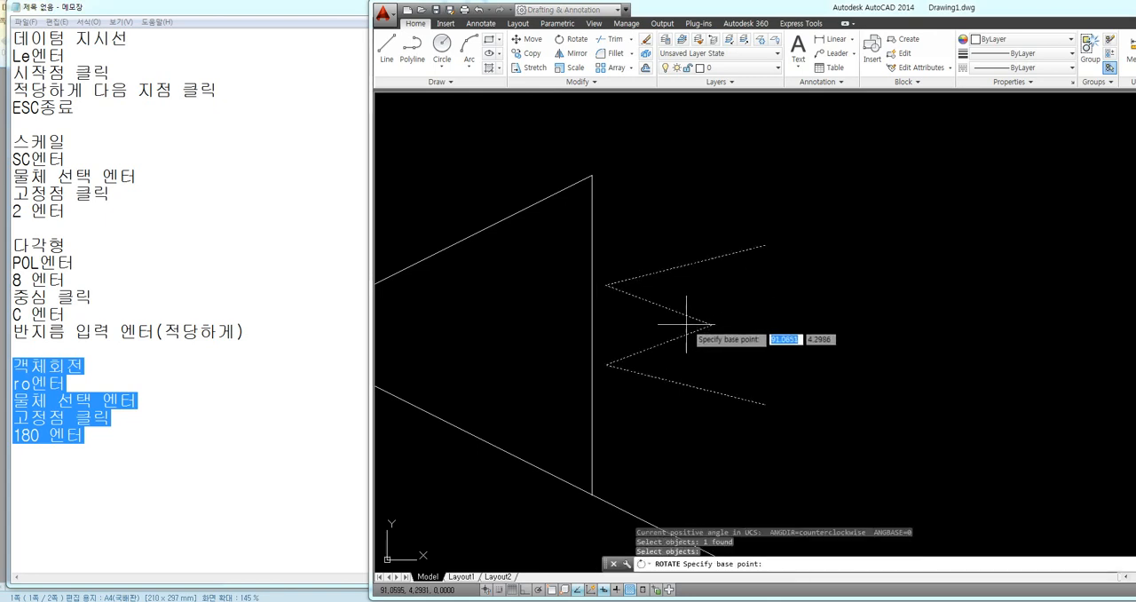
pyautogui.click(689, 325)
pyautogui.write('180')
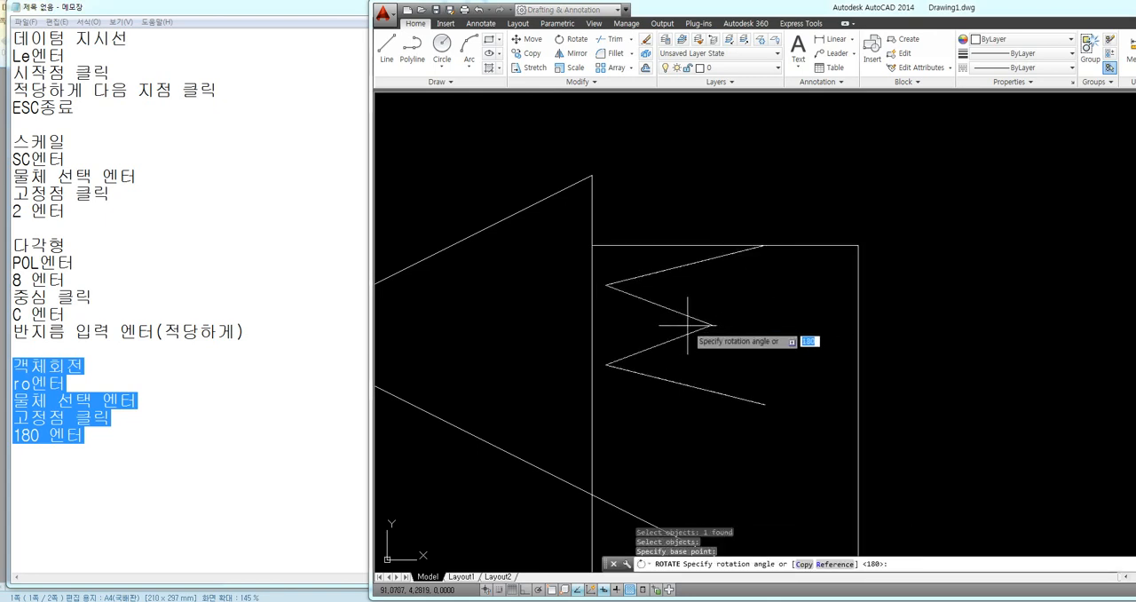
pyautogui.press('Return')
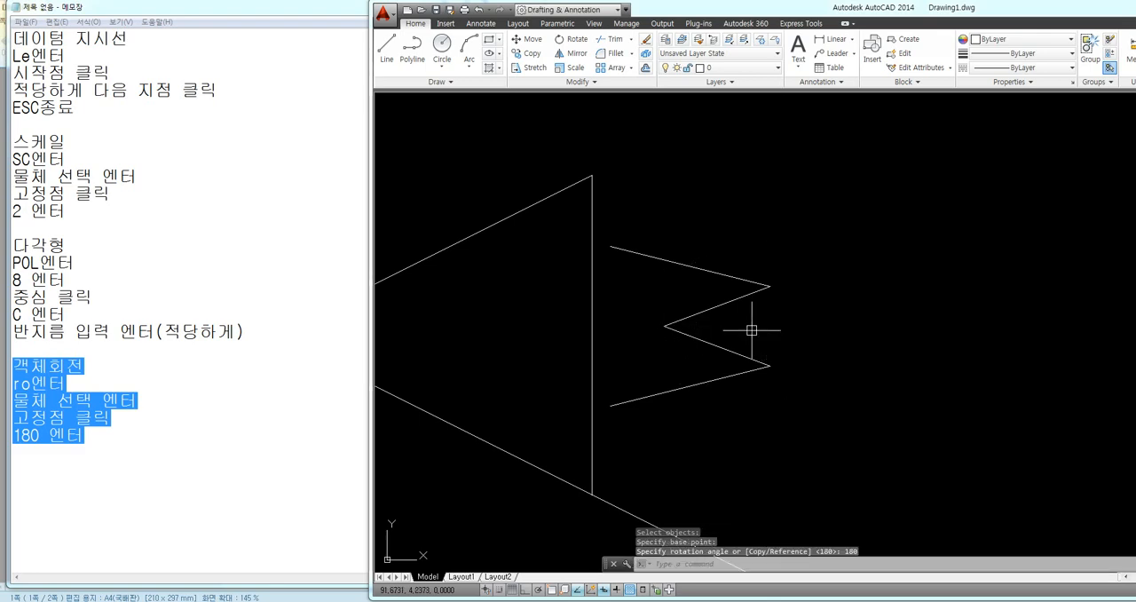
# Examine the W marks around the whole octagon and the surface texture symbols at the second square's notch
pyautogui.scroll(-5, 825, 325)
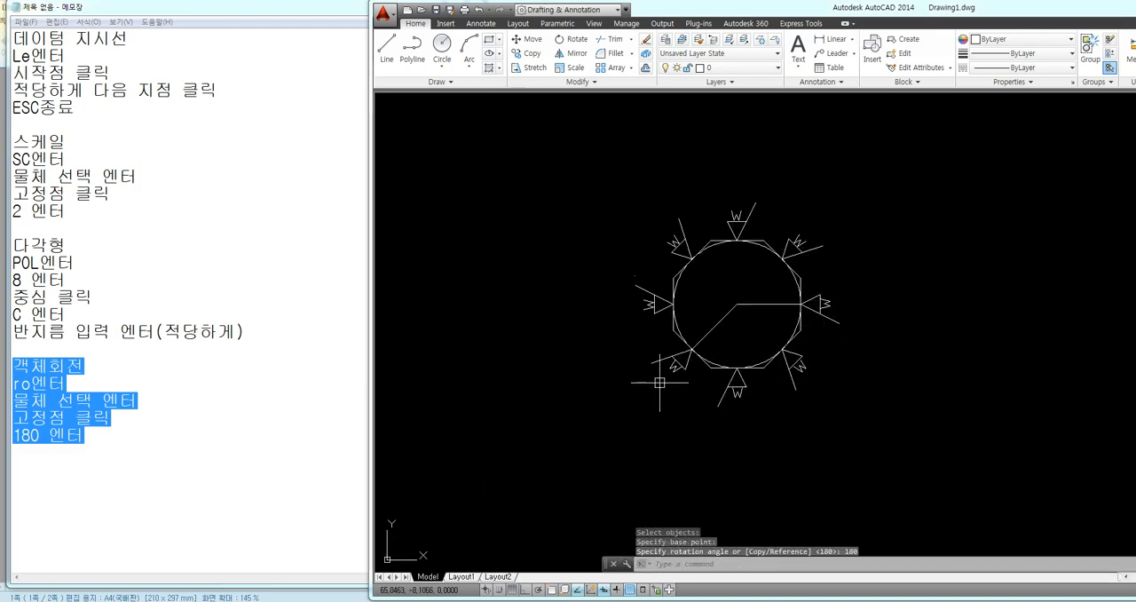
pyautogui.moveTo(666, 329); pyautogui.dragTo(698, 340, button='middle')
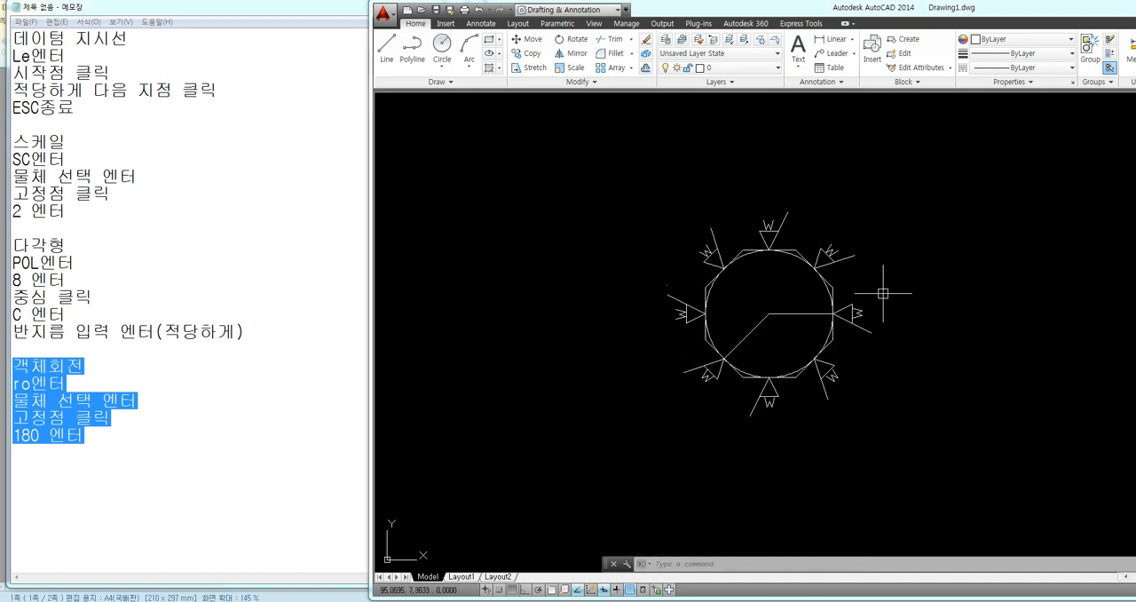
pyautogui.scroll(-4, 715, 299)
pyautogui.moveTo(665, 319); pyautogui.dragTo(726, 389, button='middle')
pyautogui.scroll(-2, 687, 277)
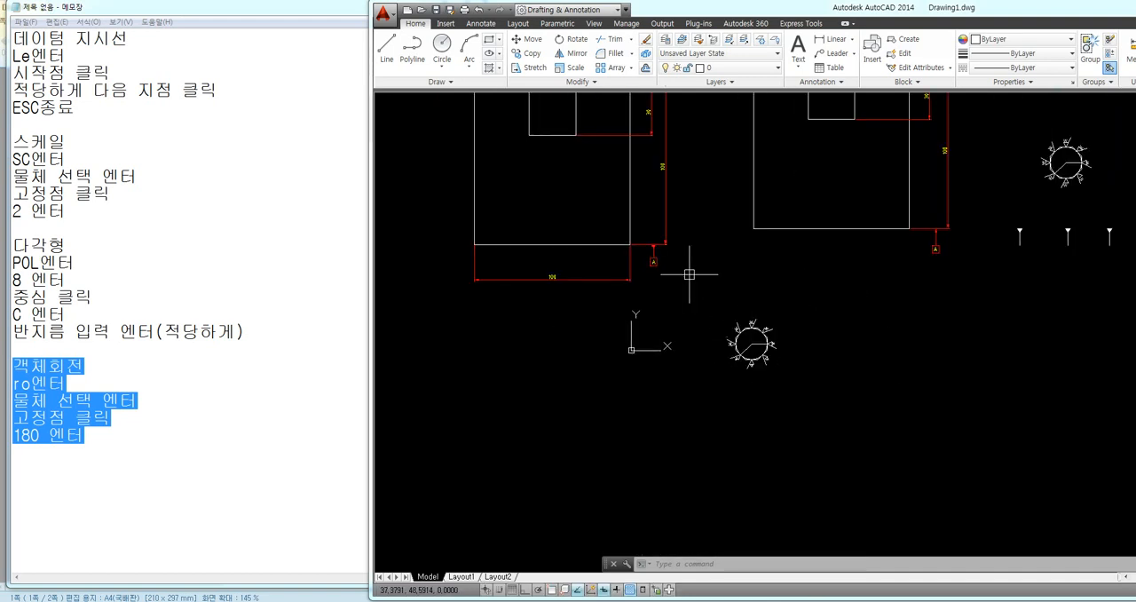
pyautogui.moveTo(688, 269); pyautogui.dragTo(643, 371, button='middle')
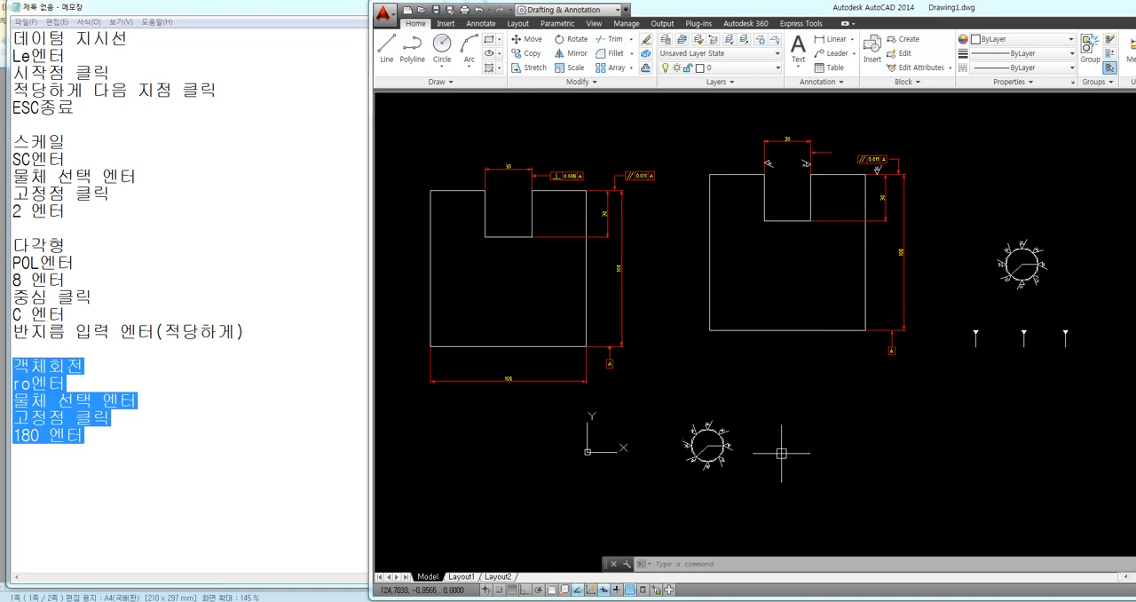
pyautogui.moveTo(775, 437); pyautogui.dragTo(685, 444, button='middle')
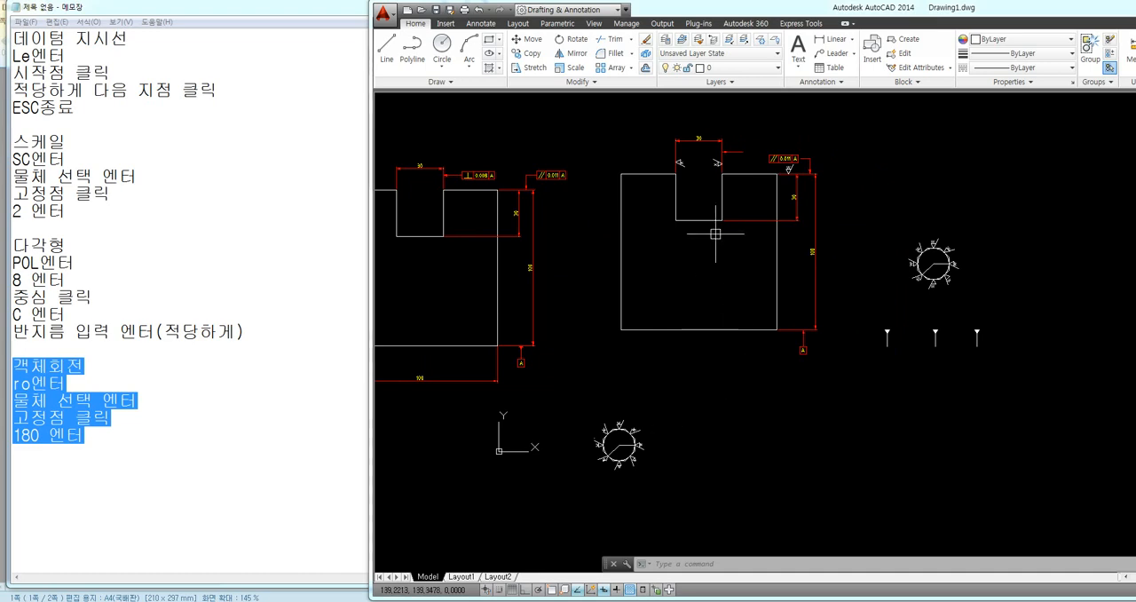
pyautogui.scroll(6, 674, 257)
pyautogui.moveTo(638, 252); pyautogui.dragTo(653, 353, button='middle')
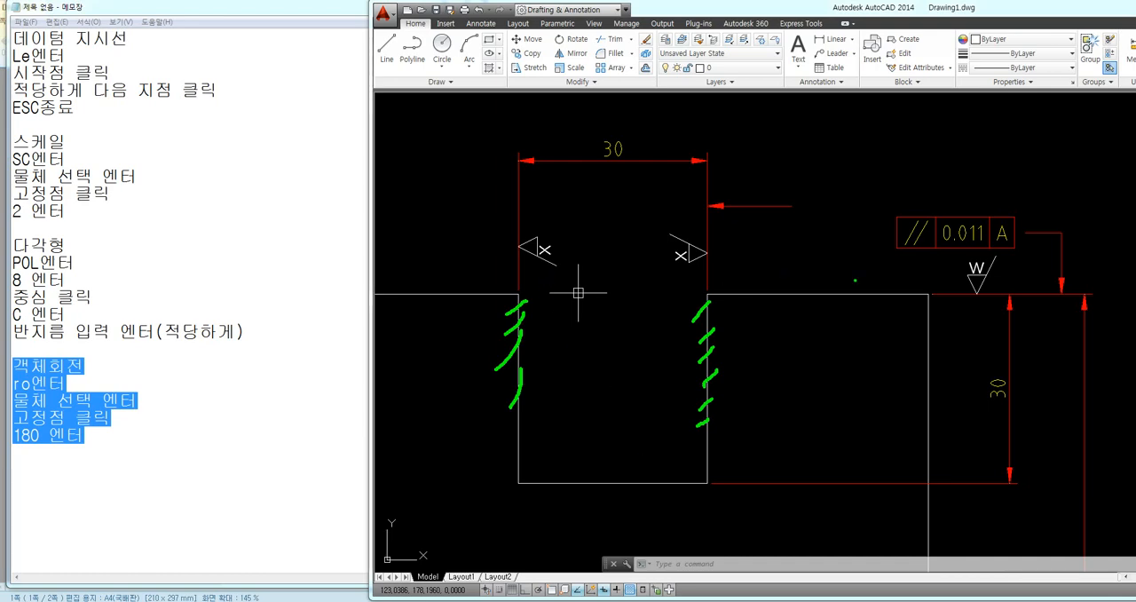
pyautogui.moveTo(702, 276)
pyautogui.mouseDown()
pyautogui.moveTo(665, 259)
pyautogui.moveTo(709, 266)
pyautogui.mouseUp()
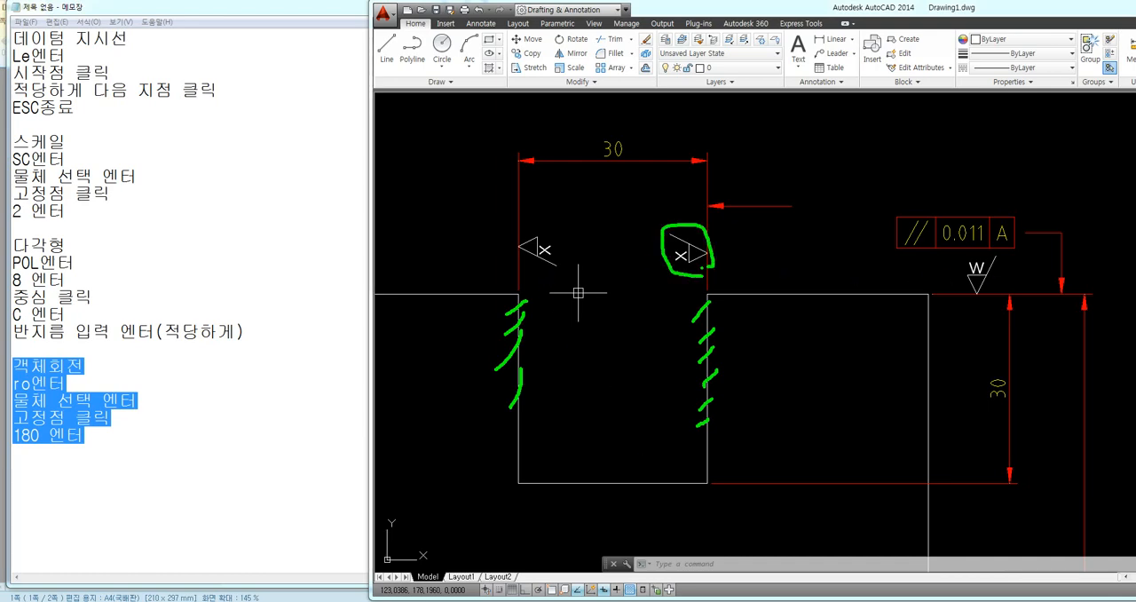
pyautogui.moveTo(556, 272)
pyautogui.mouseDown()
pyautogui.moveTo(525, 266)
pyautogui.moveTo(583, 269)
pyautogui.mouseUp()
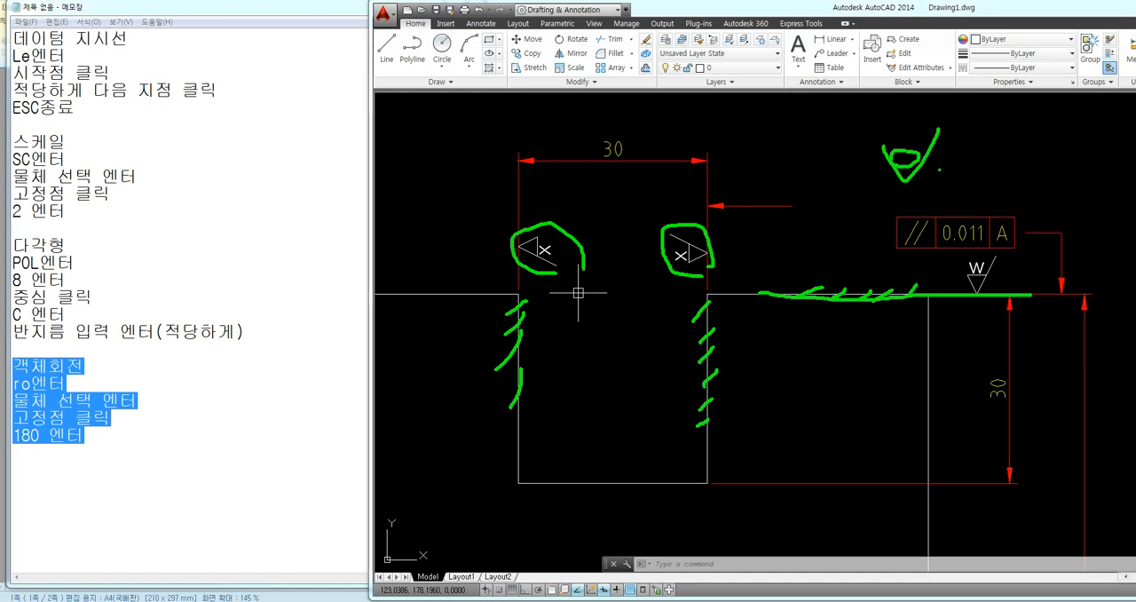
pyautogui.moveTo(872, 147)
pyautogui.mouseDown()
pyautogui.moveTo(959, 157)
pyautogui.moveTo(946, 174)
pyautogui.mouseUp()
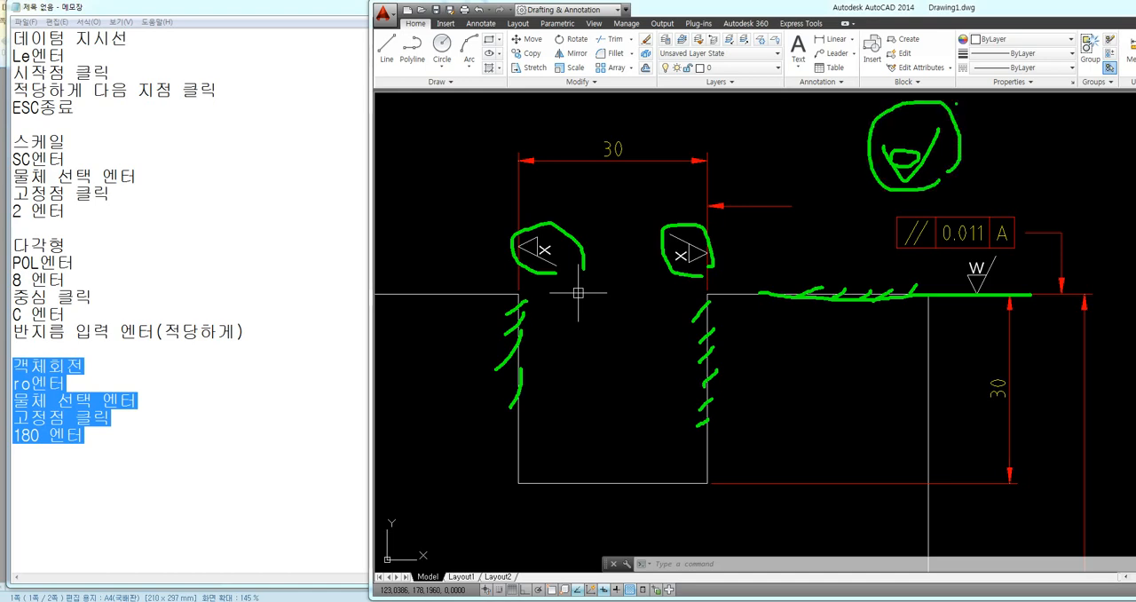
pyautogui.press('Escape')
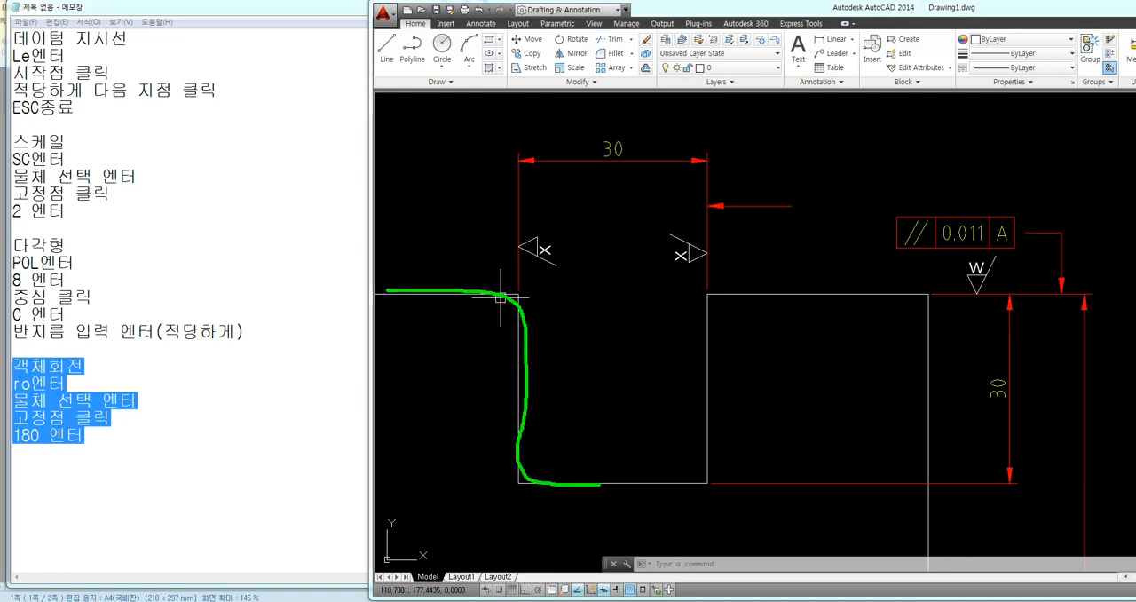
pyautogui.moveTo(600, 485); pyautogui.dragTo(715, 477)
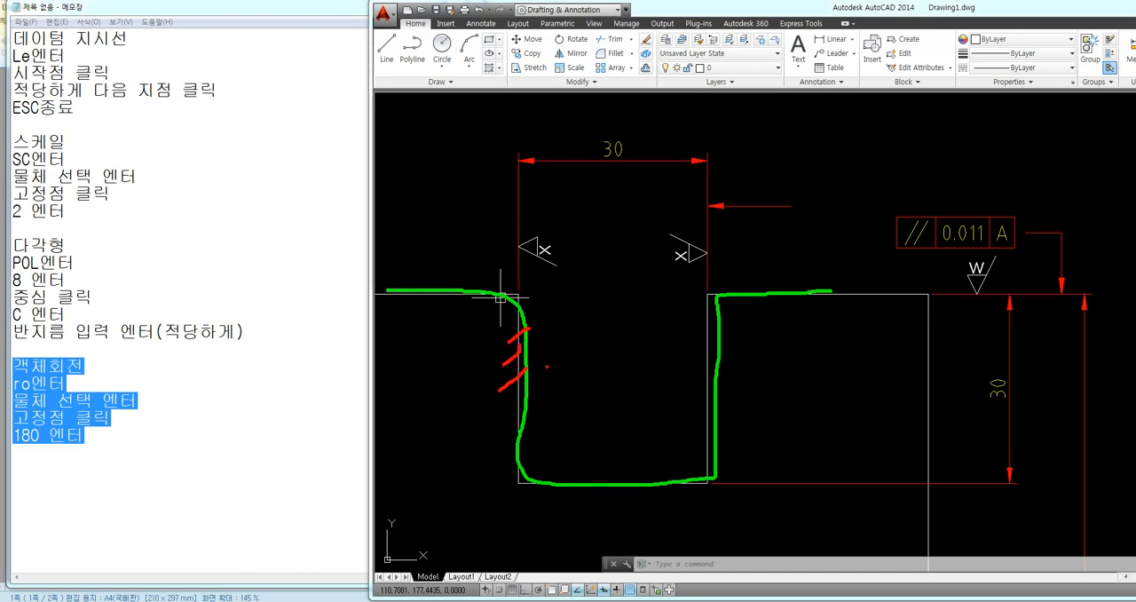
pyautogui.moveTo(580, 274); pyautogui.dragTo(601, 344)
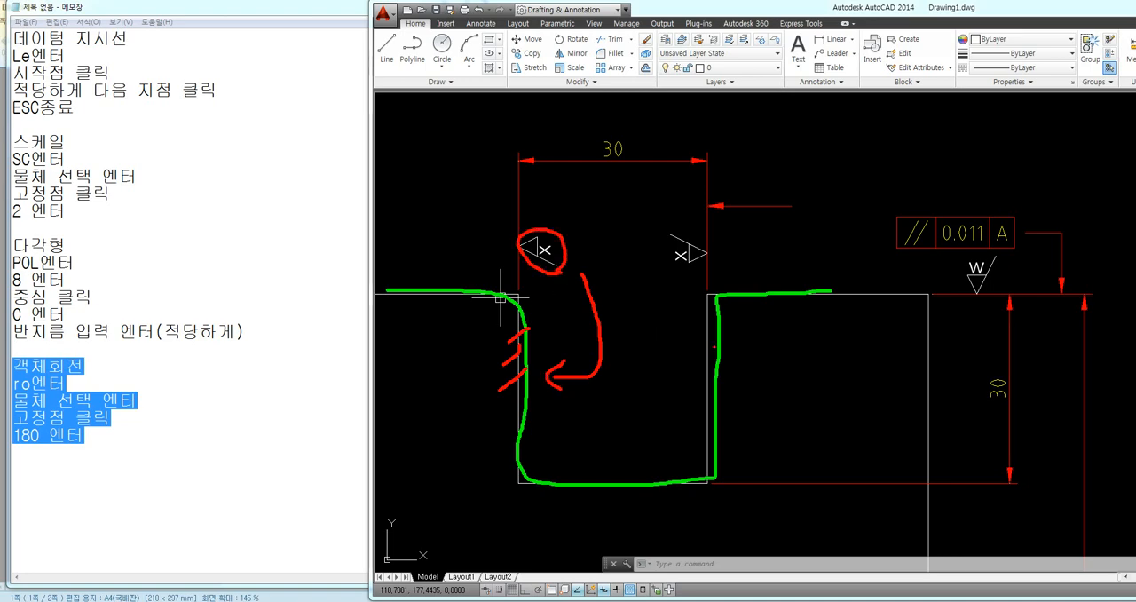
pyautogui.moveTo(711, 316); pyautogui.dragTo(692, 336)
pyautogui.moveTo(718, 342); pyautogui.dragTo(700, 360)
pyautogui.moveTo(727, 371); pyautogui.dragTo(693, 399)
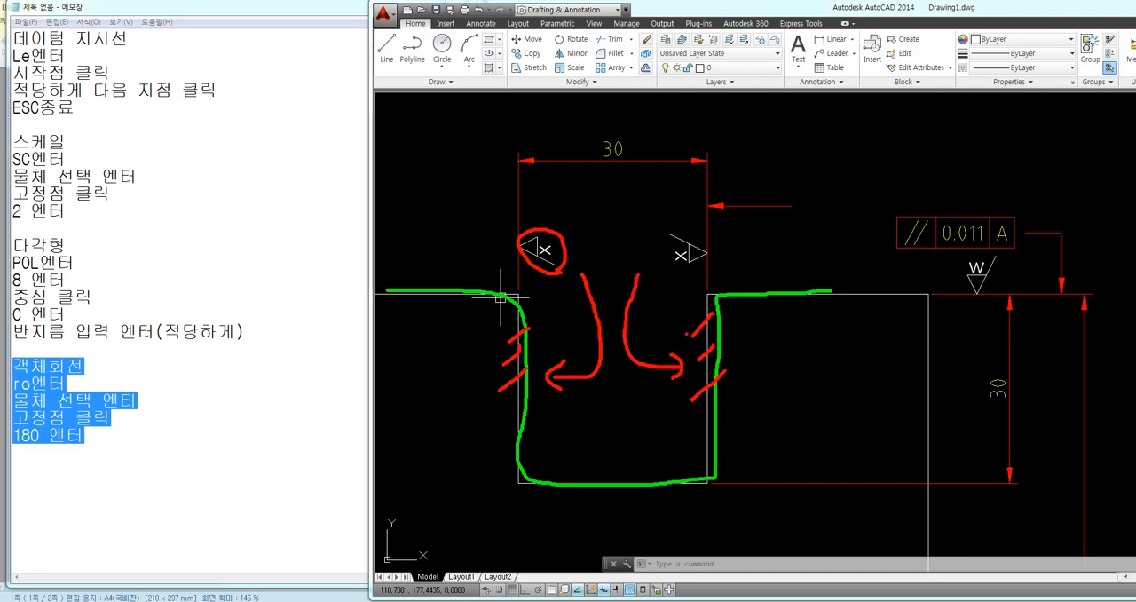
pyautogui.moveTo(706, 263)
pyautogui.mouseDown()
pyautogui.moveTo(666, 263)
pyautogui.moveTo(701, 236)
pyautogui.mouseUp()
pyautogui.press('Escape')
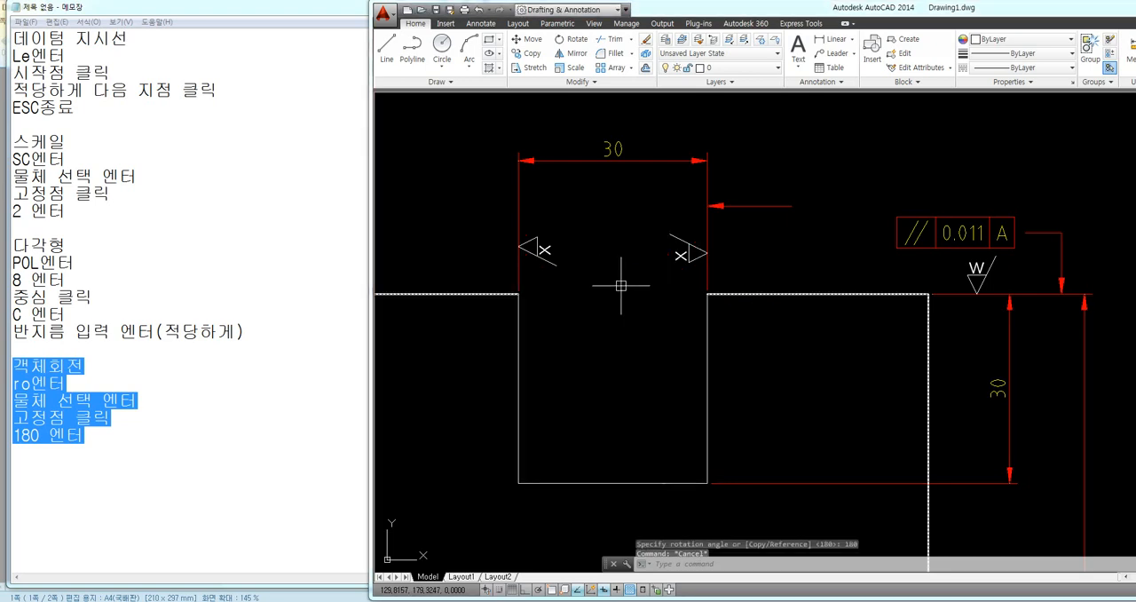
pyautogui.write('co')
pyautogui.press('Return')
pyautogui.press('Escape')
pyautogui.press('Escape')
# Copy the notch's left X surface texture symbol from its tip onto the outer side of the right extension line, just below the existing symbol
pyautogui.write('c')
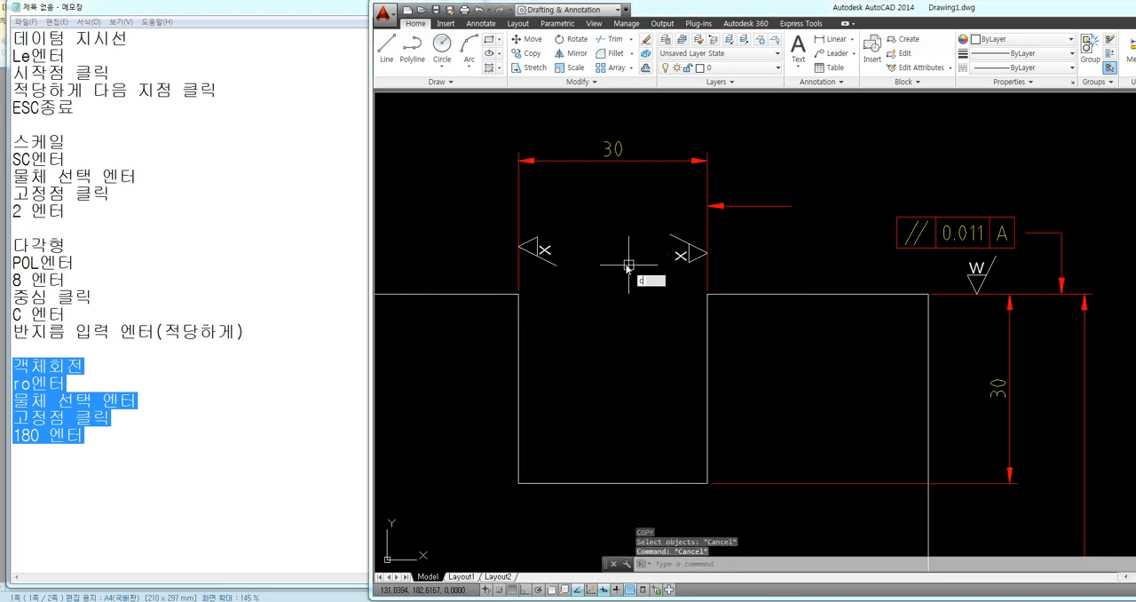
pyautogui.write('o')
pyautogui.press('Return')
pyautogui.click(579, 224)
pyautogui.click(534, 263)
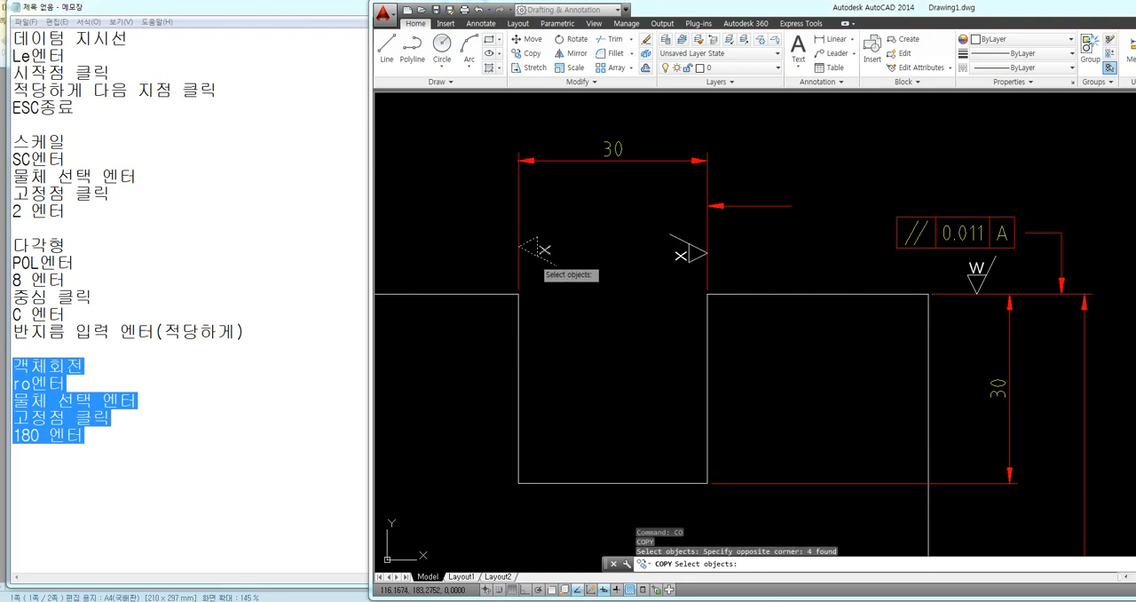
pyautogui.press('Return')
pyautogui.click(545, 251)
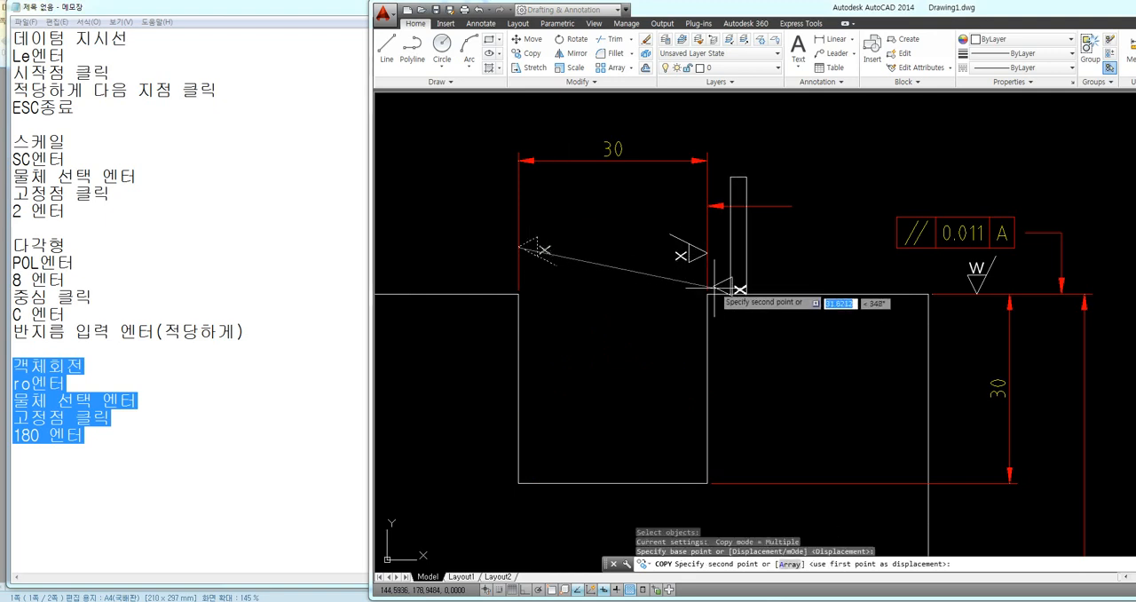
pyautogui.click(709, 276)
pyautogui.press('Escape')
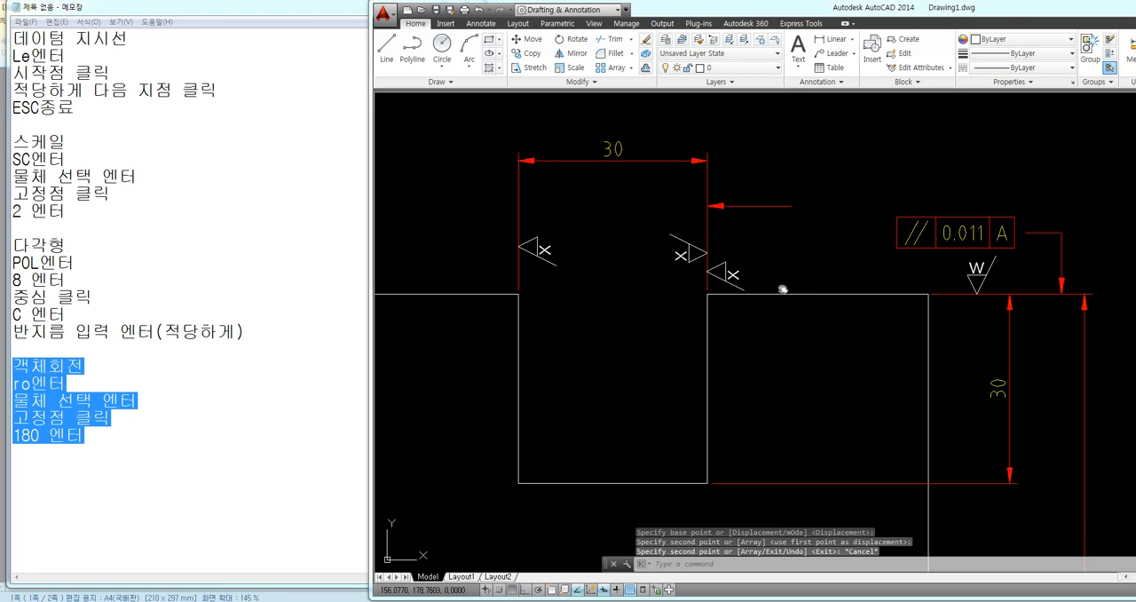
# Examine the symbols on both sides of the notch's right extension line and the W symbol on the top edge
pyautogui.moveTo(784, 290); pyautogui.dragTo(712, 262, button='middle')
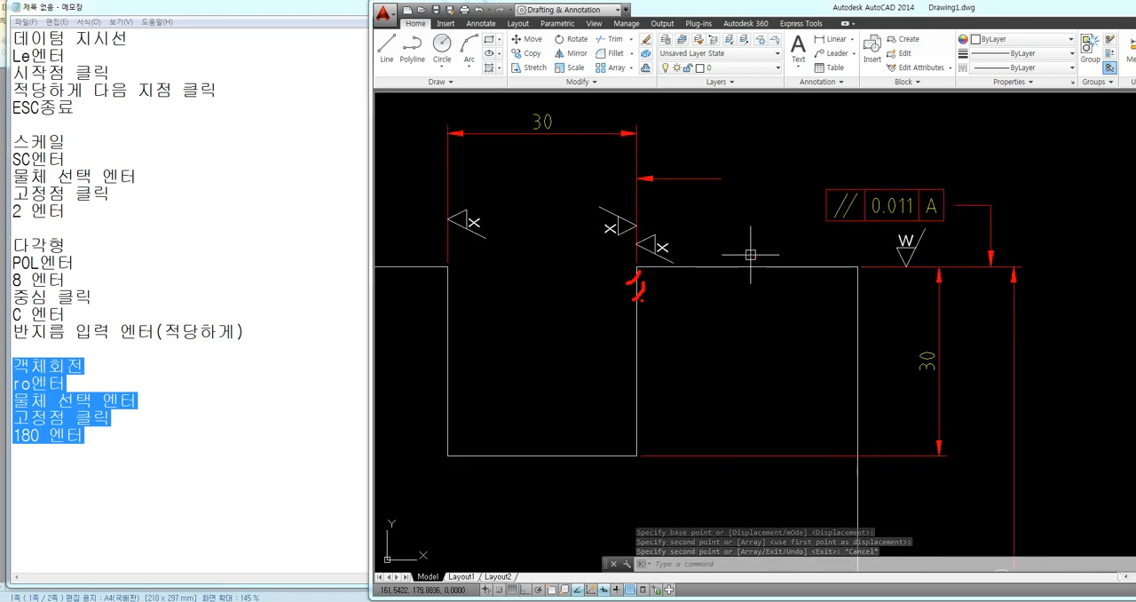
pyautogui.moveTo(644, 302); pyautogui.dragTo(635, 343)
pyautogui.moveTo(757, 363); pyautogui.dragTo(773, 363)
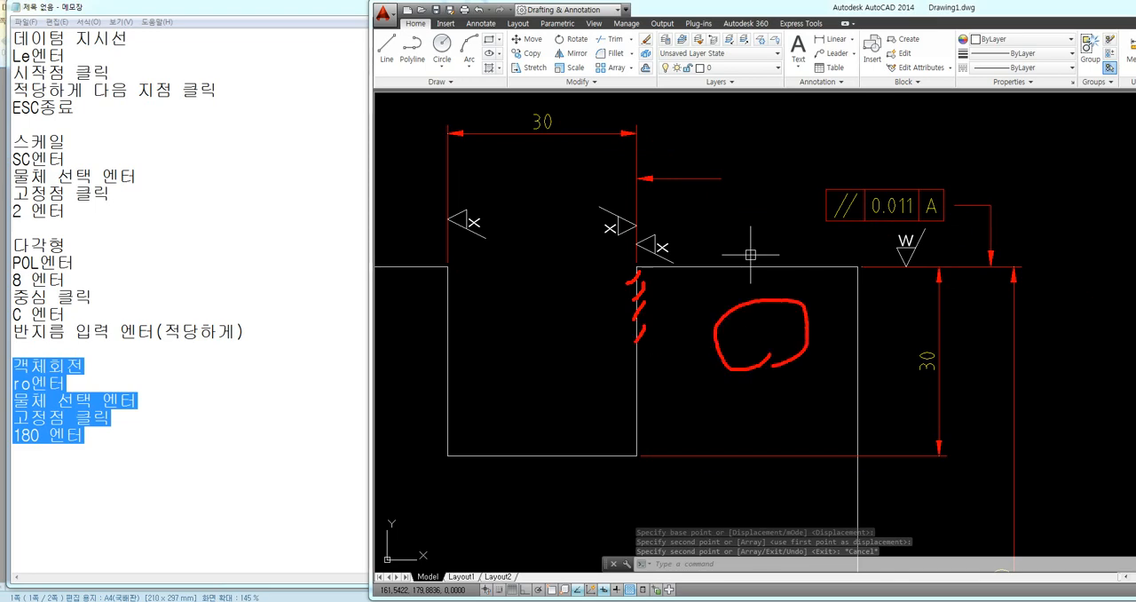
pyautogui.moveTo(694, 233)
pyautogui.mouseDown()
pyautogui.moveTo(724, 267)
pyautogui.moveTo(666, 374)
pyautogui.mouseUp()
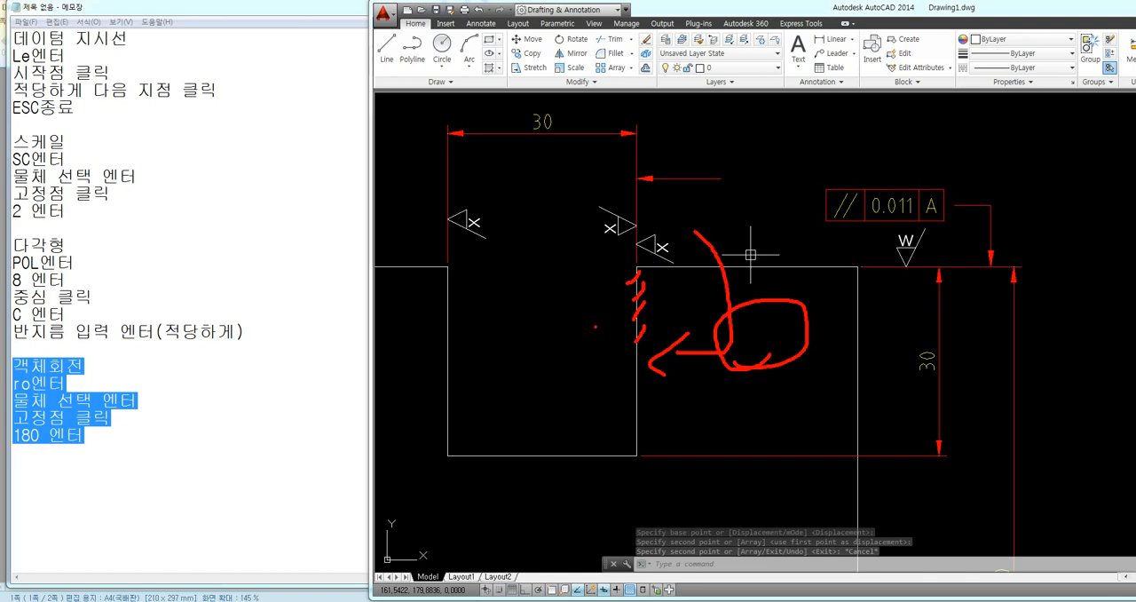
pyautogui.moveTo(543, 334); pyautogui.dragTo(538, 373)
pyautogui.moveTo(675, 203)
pyautogui.mouseDown()
pyautogui.moveTo(577, 233)
pyautogui.moveTo(577, 362)
pyautogui.moveTo(626, 361)
pyautogui.mouseUp()
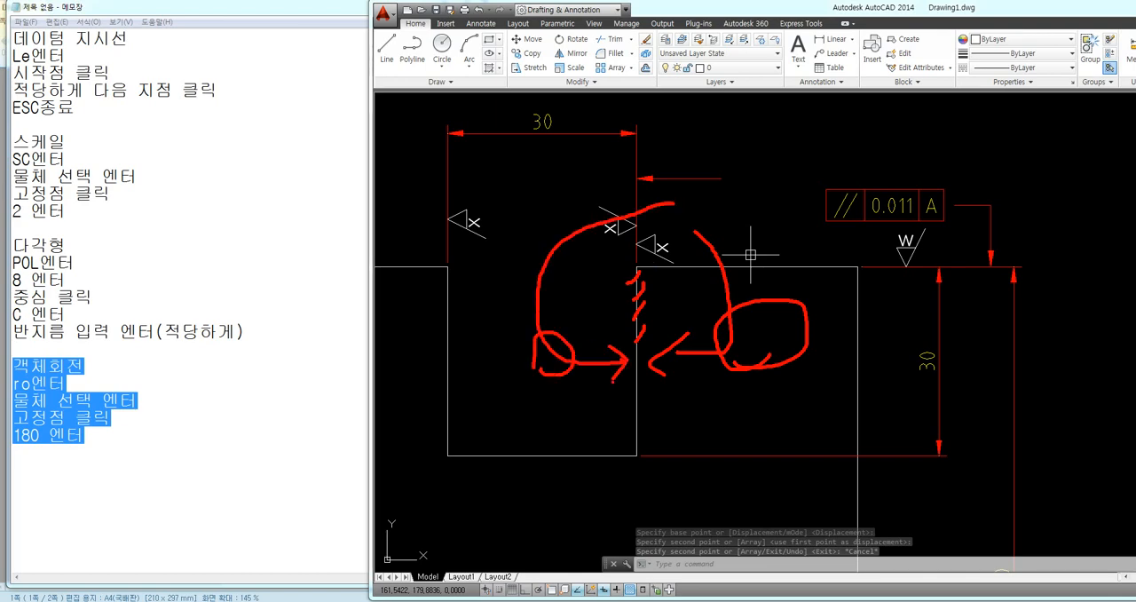
pyautogui.moveTo(608, 236); pyautogui.dragTo(633, 209)
pyautogui.press('Escape')
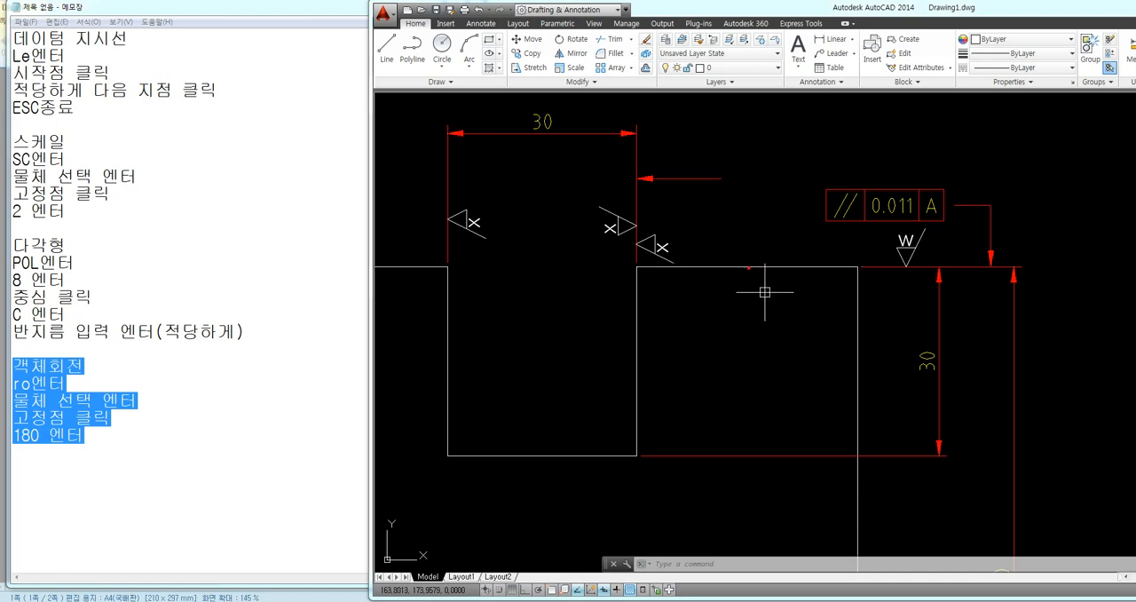
pyautogui.moveTo(764, 174)
pyautogui.mouseDown()
pyautogui.moveTo(763, 249)
pyautogui.moveTo(776, 235)
pyautogui.mouseUp()
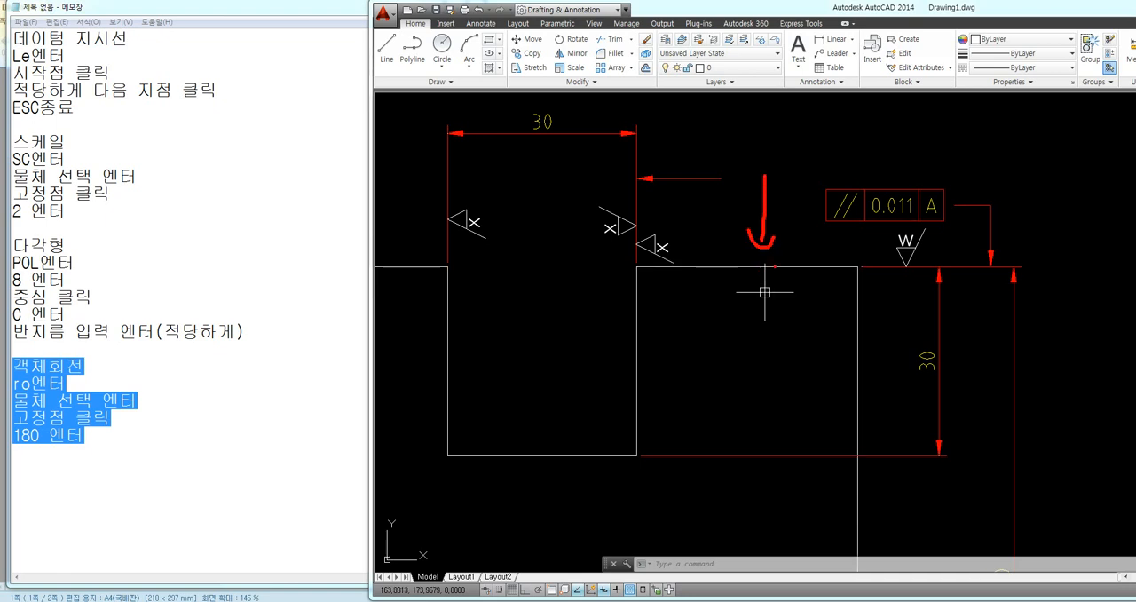
pyautogui.moveTo(719, 273); pyautogui.dragTo(786, 262)
pyautogui.moveTo(800, 272); pyautogui.dragTo(812, 263)
pyautogui.click(929, 263)
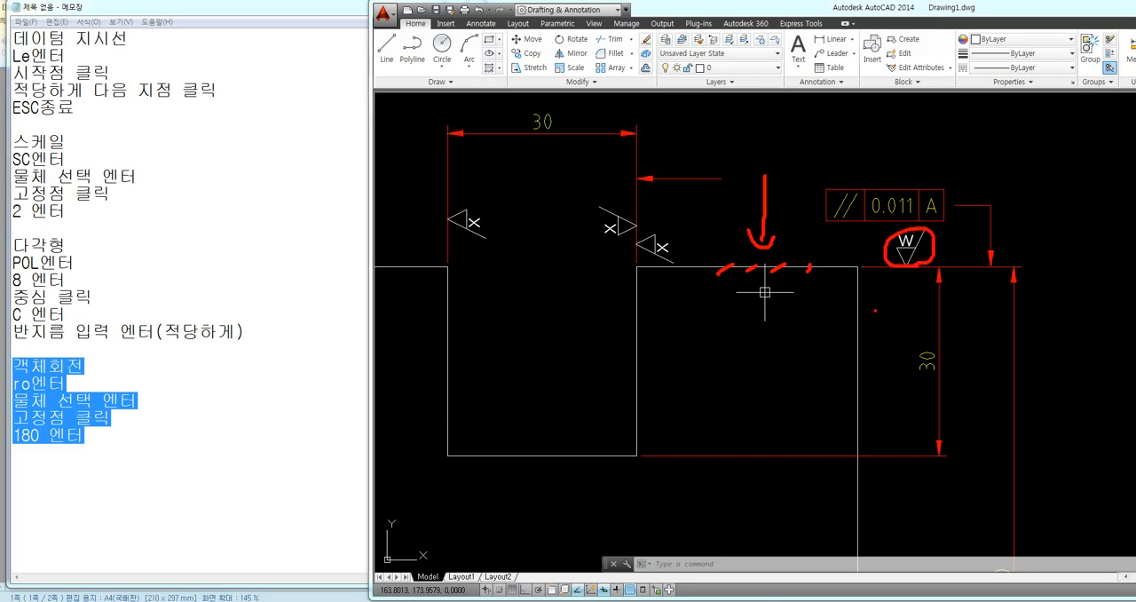
pyautogui.moveTo(875, 311)
pyautogui.mouseDown()
pyautogui.moveTo(901, 269)
pyautogui.moveTo(898, 316)
pyautogui.moveTo(917, 313)
pyautogui.mouseUp()
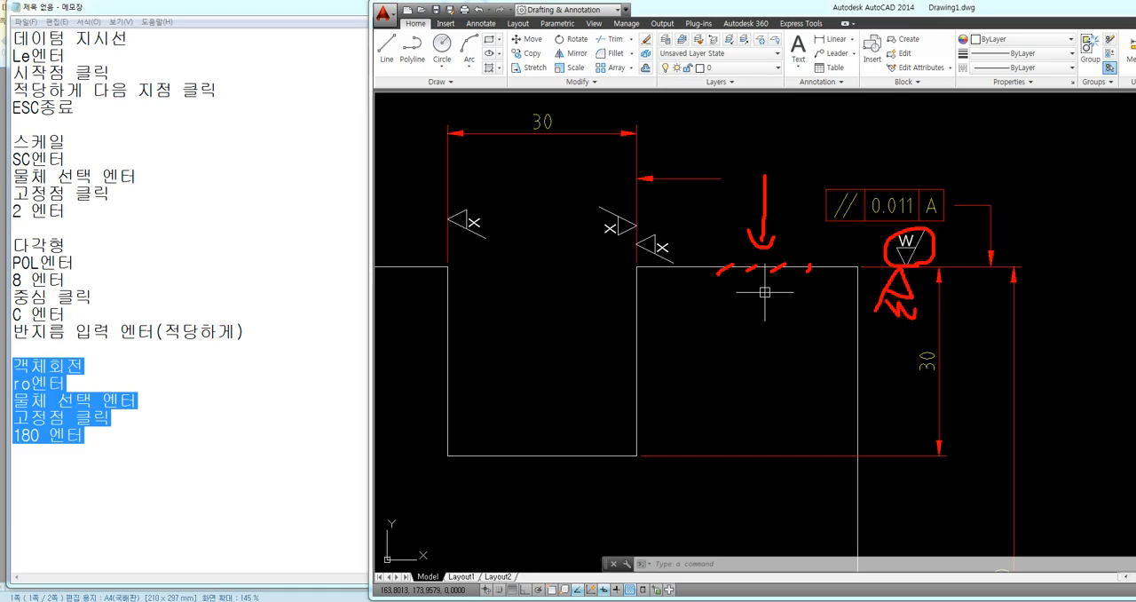
pyautogui.press('Escape')
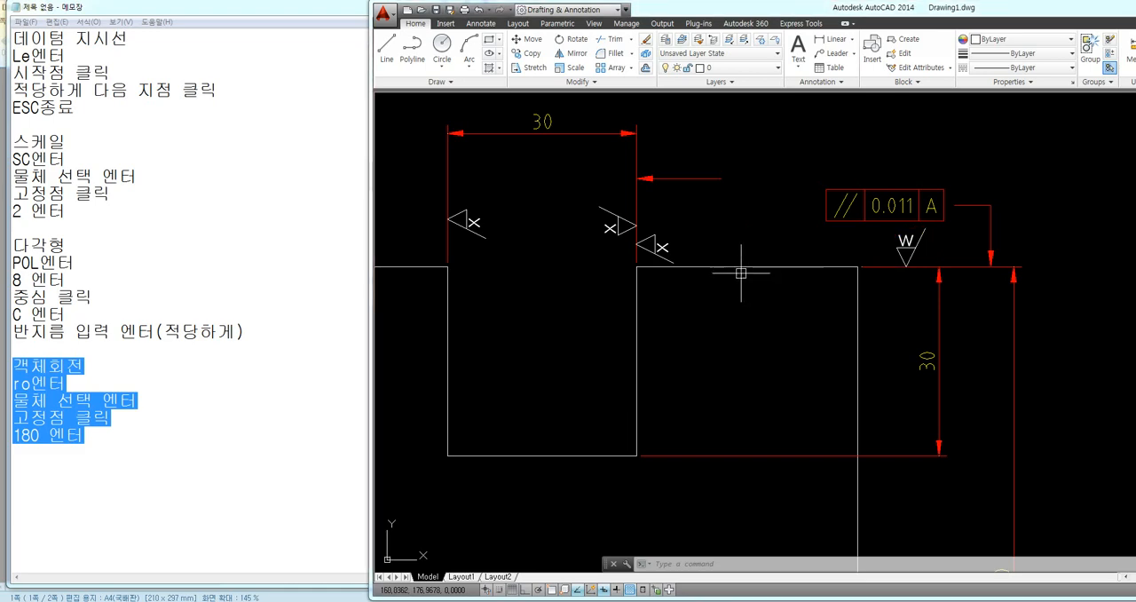
# Examine the whole second square and the side faces of its notch that the two inner symbols refer to
pyautogui.scroll(-3, 752, 224)
pyautogui.moveTo(804, 358); pyautogui.dragTo(803, 333, button='middle')
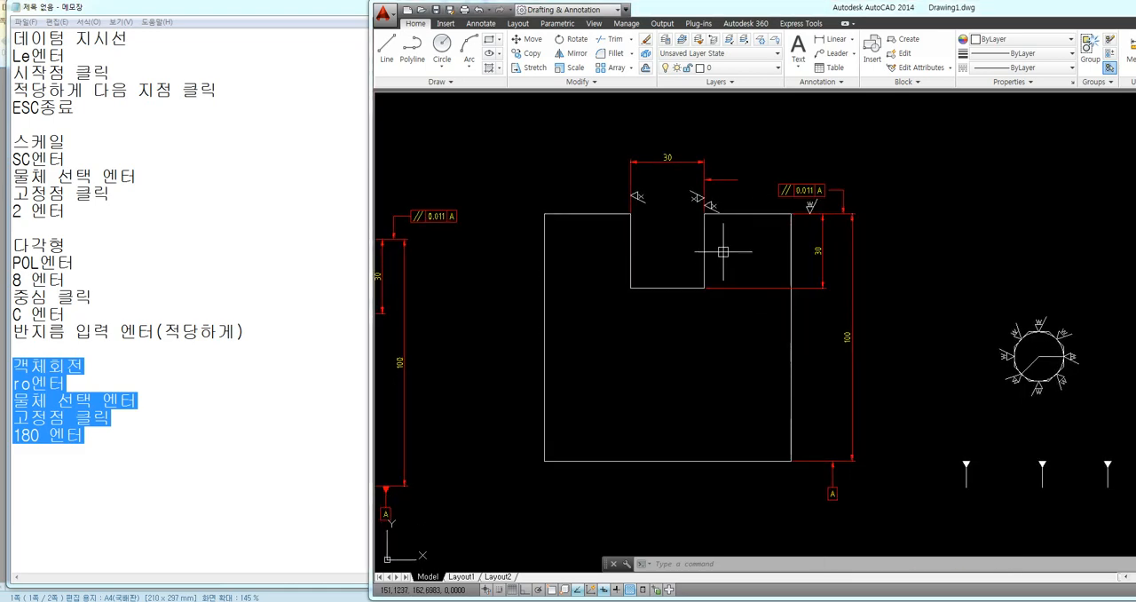
pyautogui.moveTo(748, 245); pyautogui.dragTo(716, 258, button='middle')
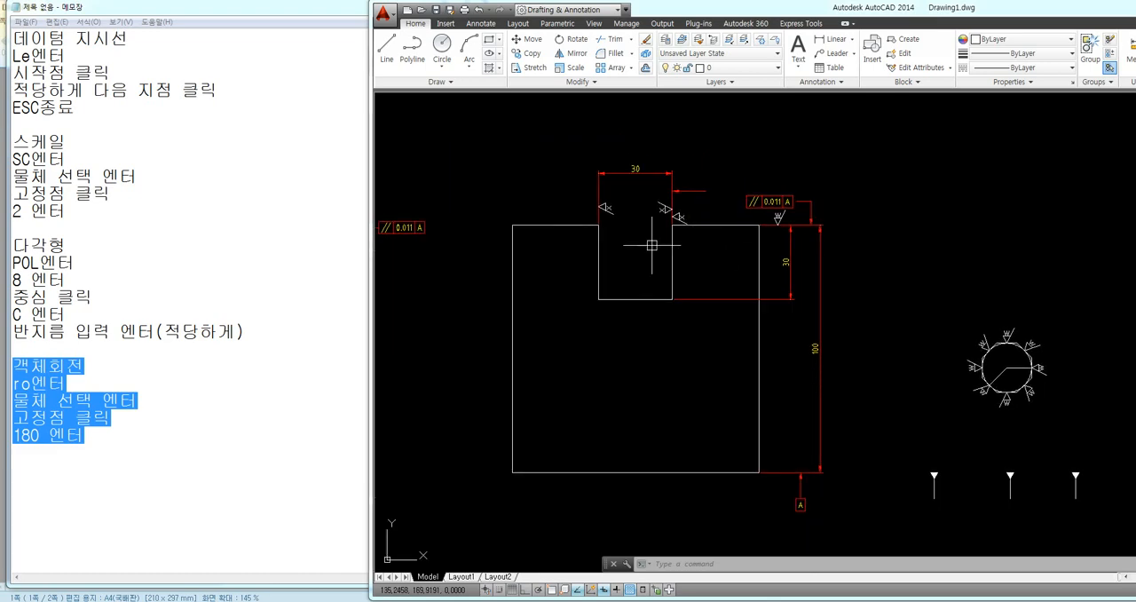
pyautogui.moveTo(644, 225); pyautogui.dragTo(616, 254, button='middle')
pyautogui.scroll(2, 621, 256)
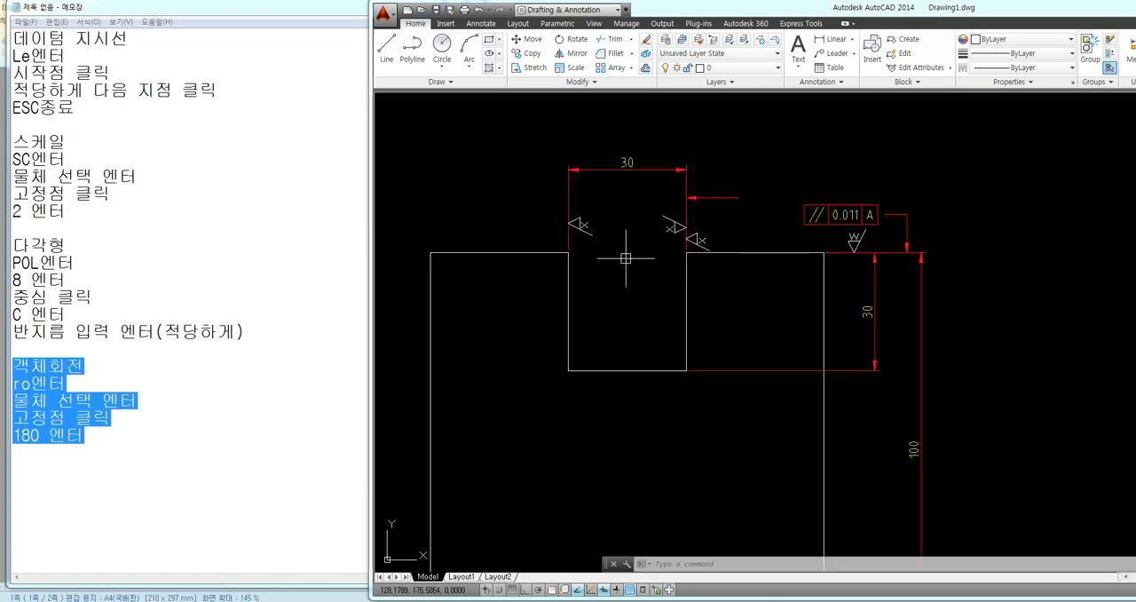
pyautogui.moveTo(566, 130); pyautogui.dragTo(686, 371)
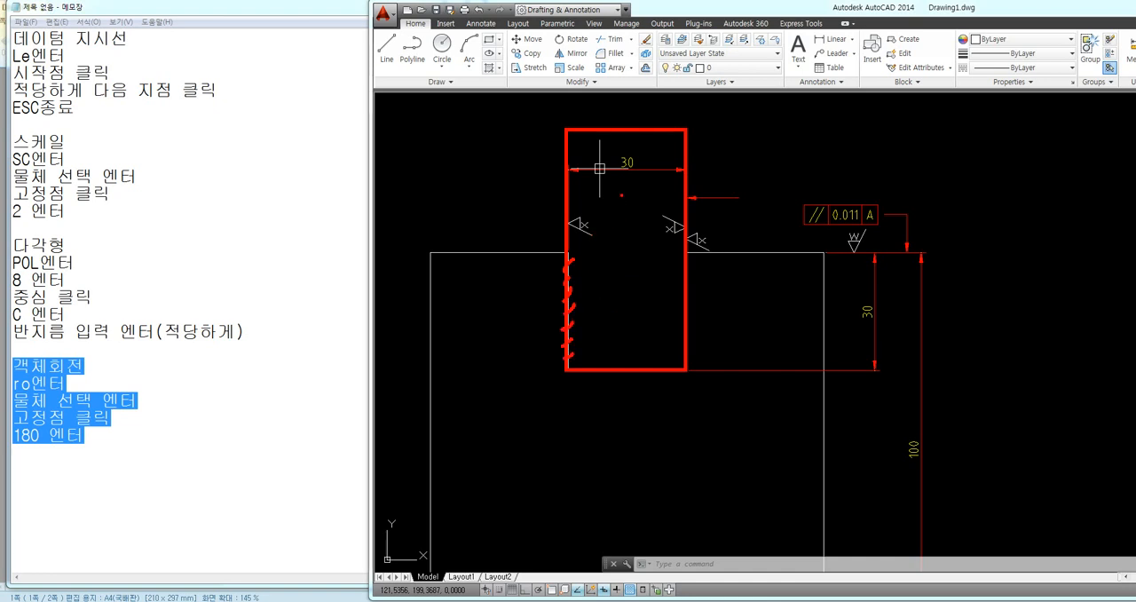
pyautogui.moveTo(621, 195); pyautogui.dragTo(623, 297)
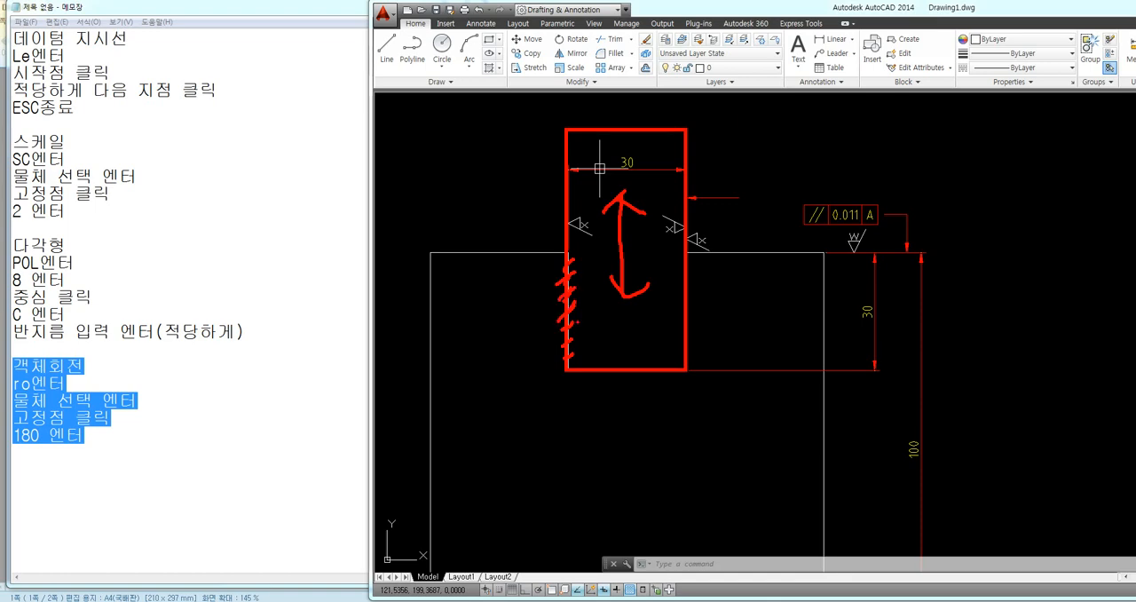
pyautogui.moveTo(577, 323)
pyautogui.mouseDown()
pyautogui.moveTo(564, 343)
pyautogui.moveTo(573, 353)
pyautogui.mouseUp()
pyautogui.press('Escape')
# Change the text of the two surface texture symbols inside the notch's extension lines to y
pyautogui.scroll(4, 612, 227)
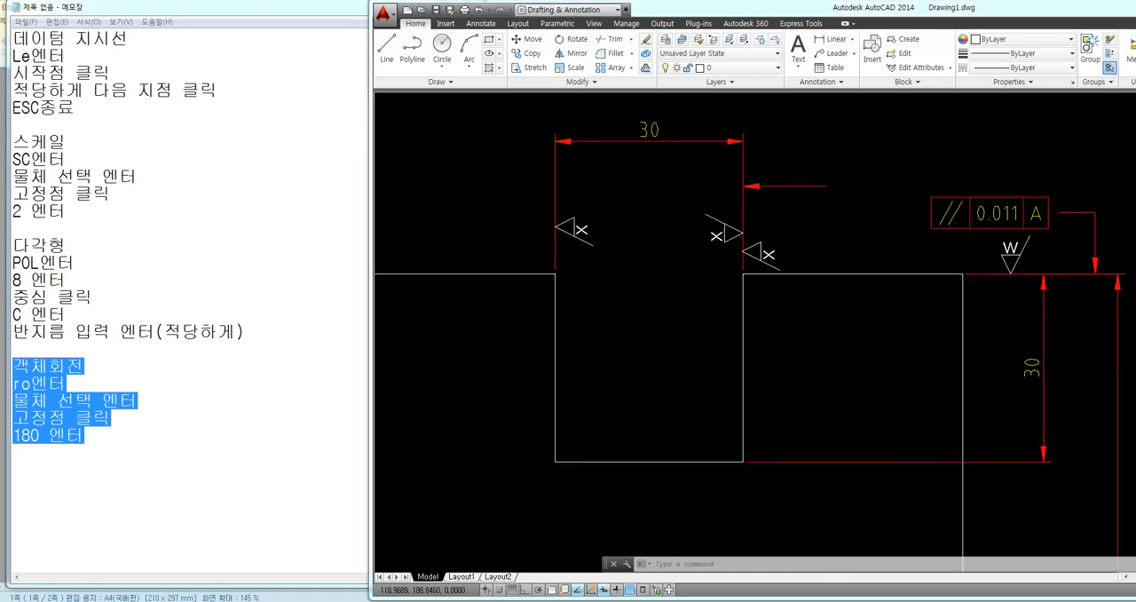
pyautogui.doubleClick(579, 236)
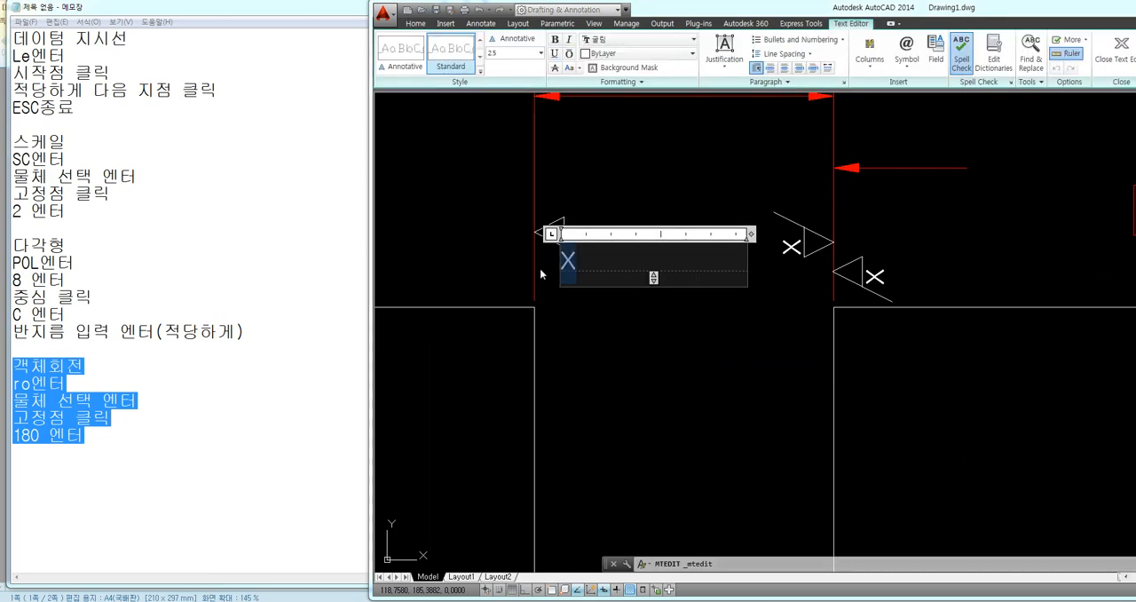
pyautogui.write('y')
pyautogui.click(554, 305)
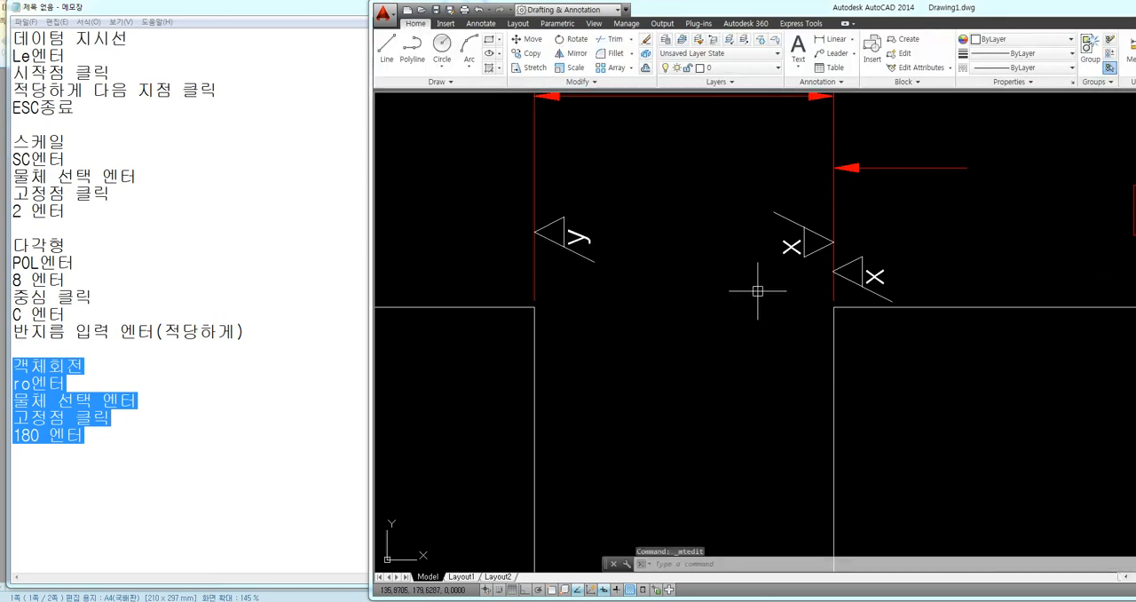
pyautogui.doubleClick(791, 247)
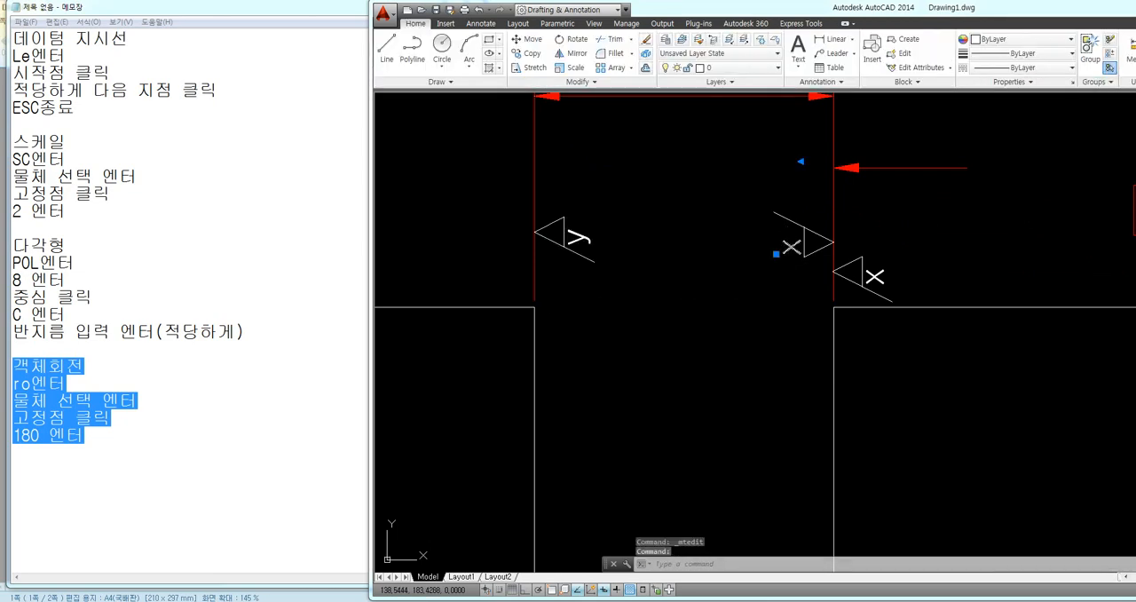
pyautogui.write('y')
pyautogui.click(706, 298)
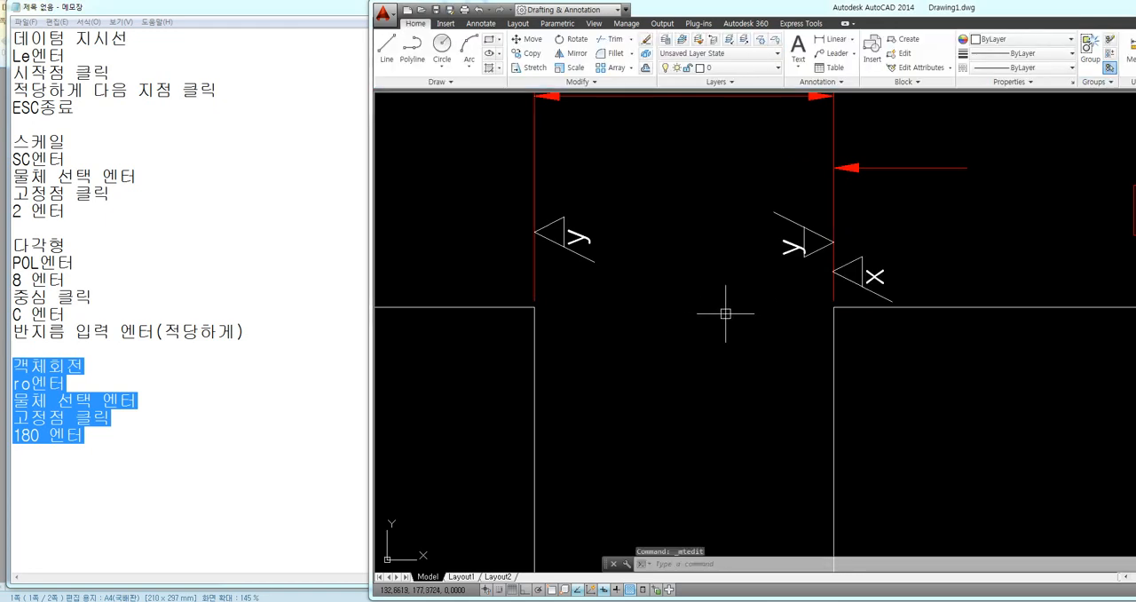
# Move the y mark of the notch's right inner symbol slightly up and left, clear of the triangle
pyautogui.write('m')
pyautogui.press('Return')
pyautogui.scroll(5, 832, 239)
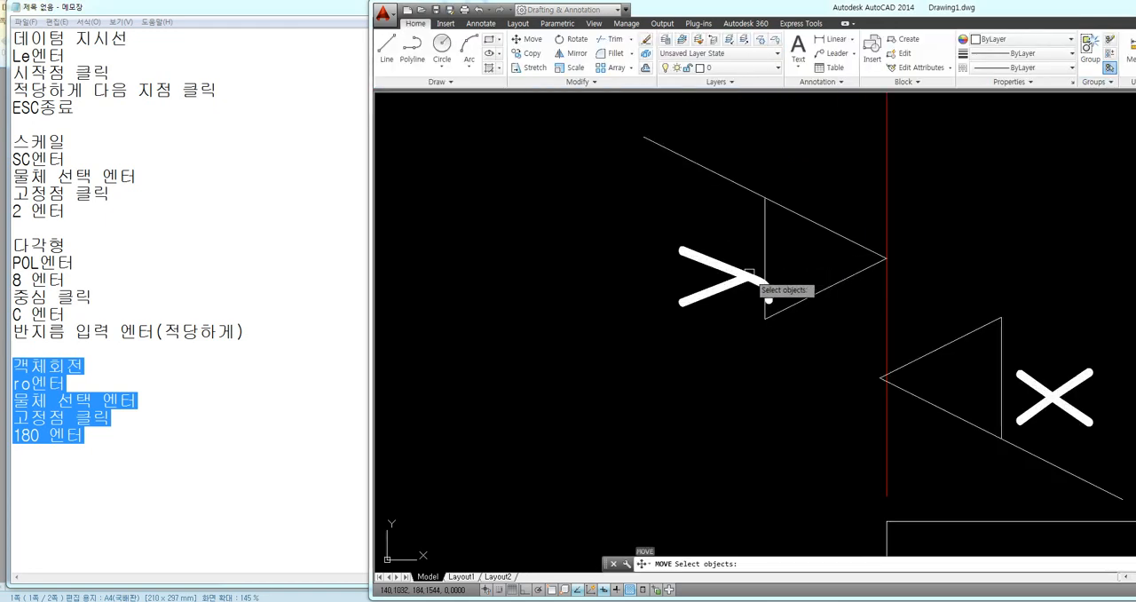
pyautogui.click(749, 274)
pyautogui.press('Return')
pyautogui.click(628, 247)
pyautogui.click(608, 217)
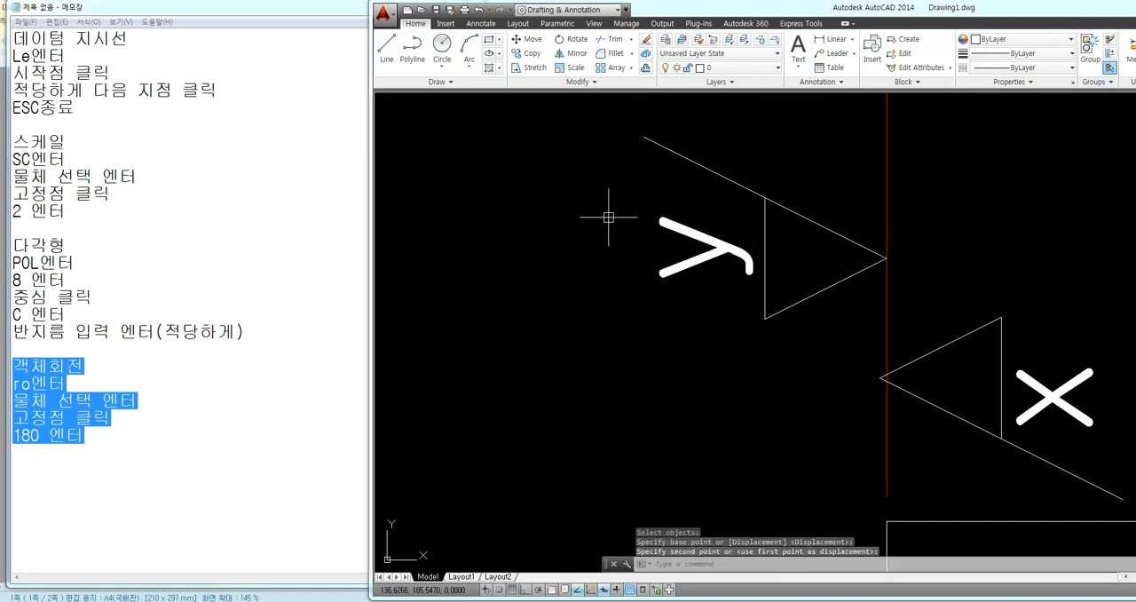
# Delete the copied X surface texture symbol on the outer side of the notch's right extension line
pyautogui.scroll(-5, 701, 284)
pyautogui.moveTo(680, 299); pyautogui.dragTo(672, 201, button='middle')
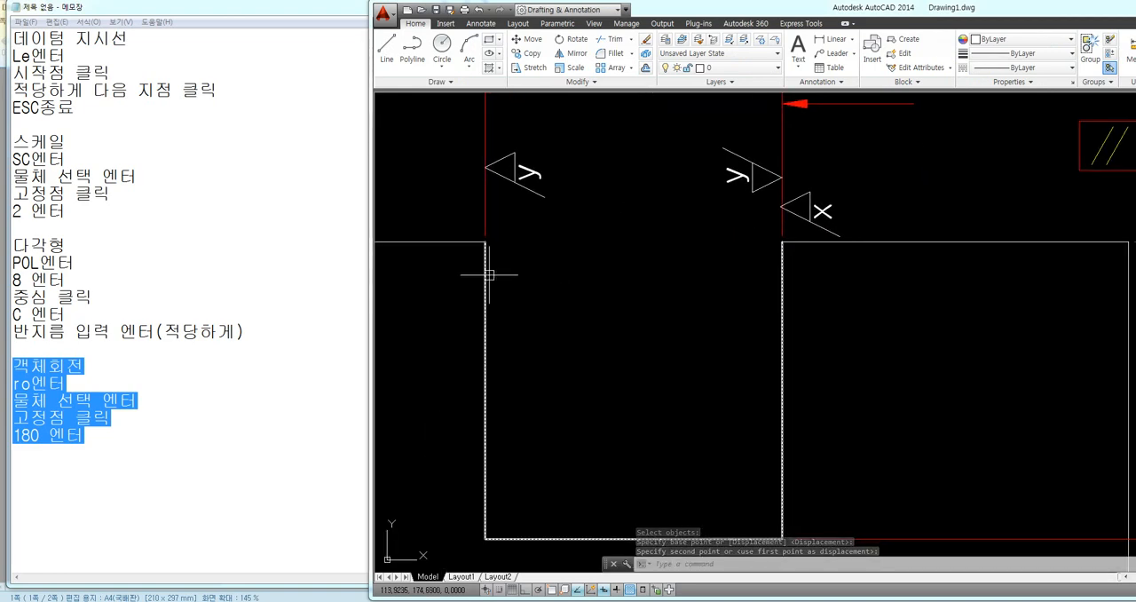
pyautogui.scroll(-3, 622, 275)
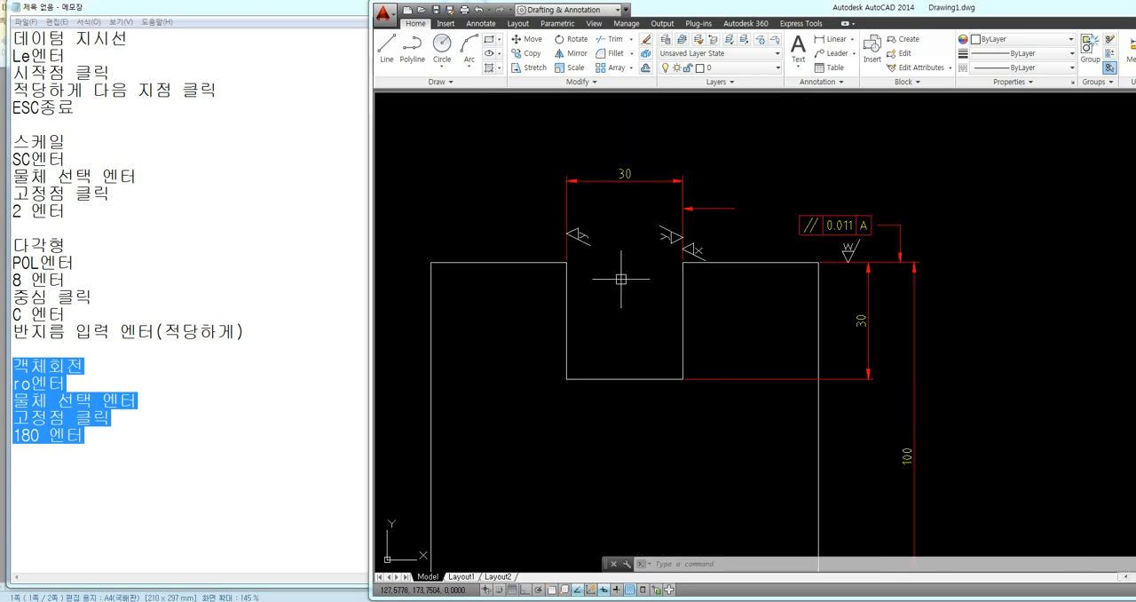
pyautogui.scroll(-2, 621, 278)
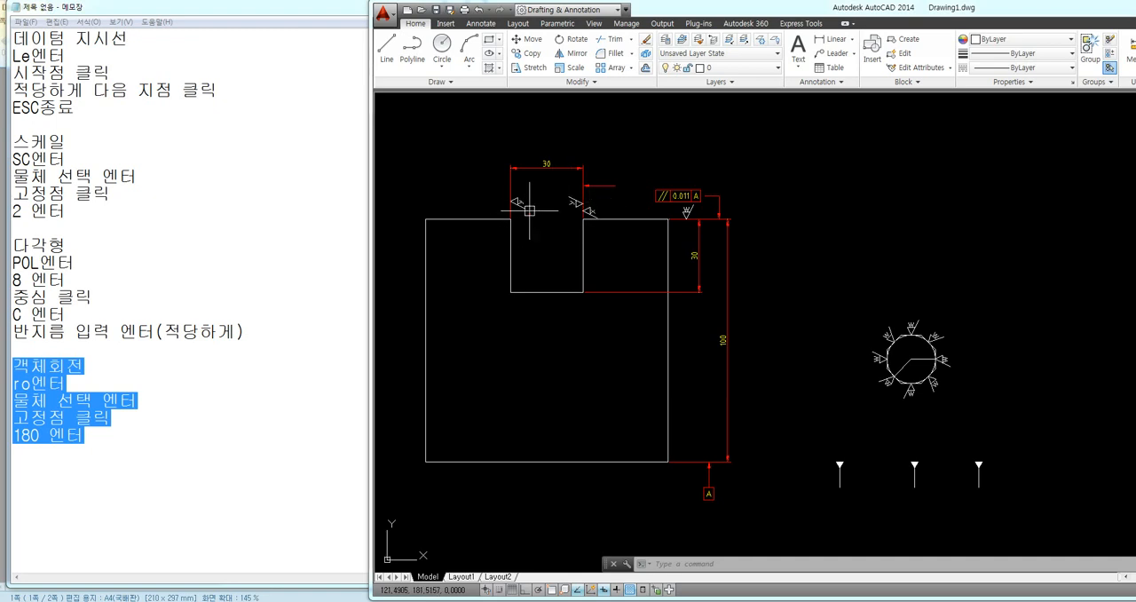
pyautogui.scroll(4, 530, 210)
pyautogui.click(734, 185)
pyautogui.click(690, 208)
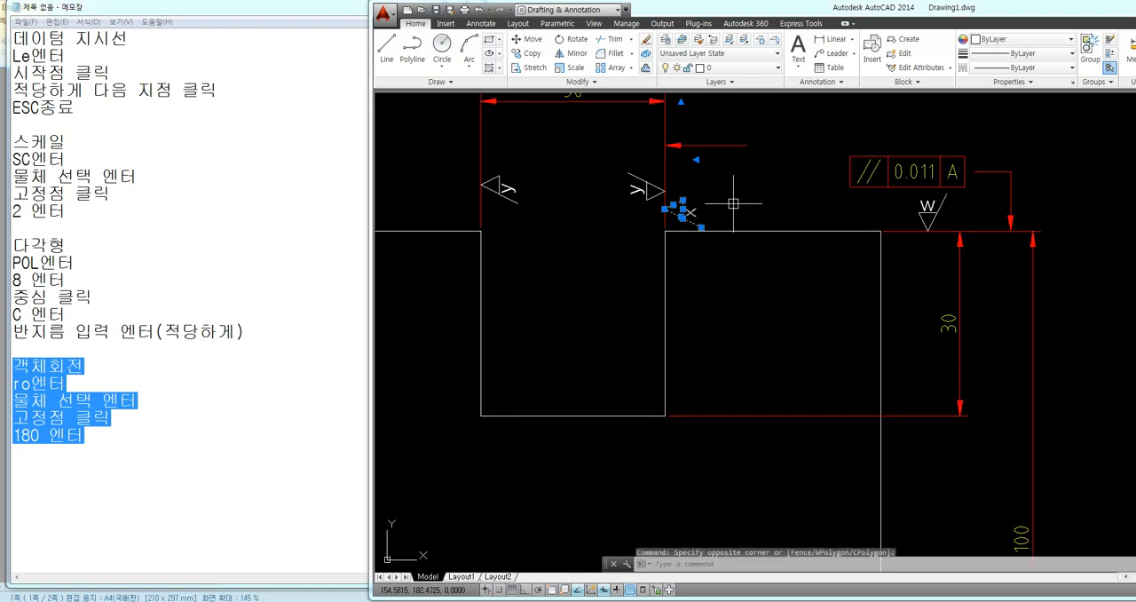
pyautogui.press('Delete')
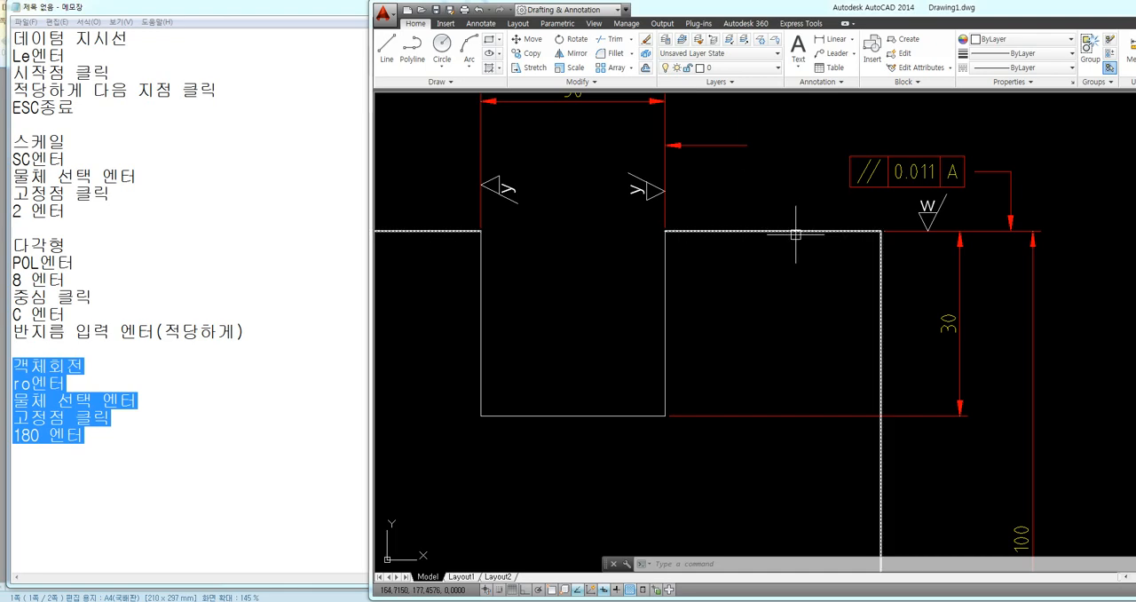
# Compare the second notched square with the first square and its tolerance frames
pyautogui.scroll(-4, 773, 255)
pyautogui.moveTo(721, 324); pyautogui.dragTo(794, 311, button='middle')
pyautogui.moveTo(744, 357); pyautogui.dragTo(867, 346, button='middle')
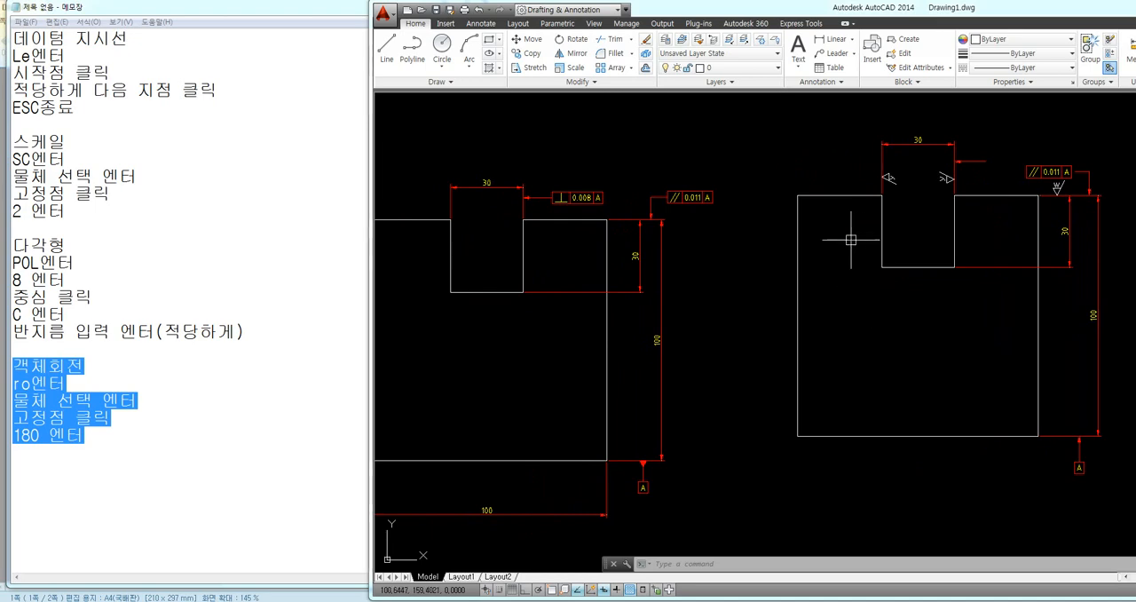